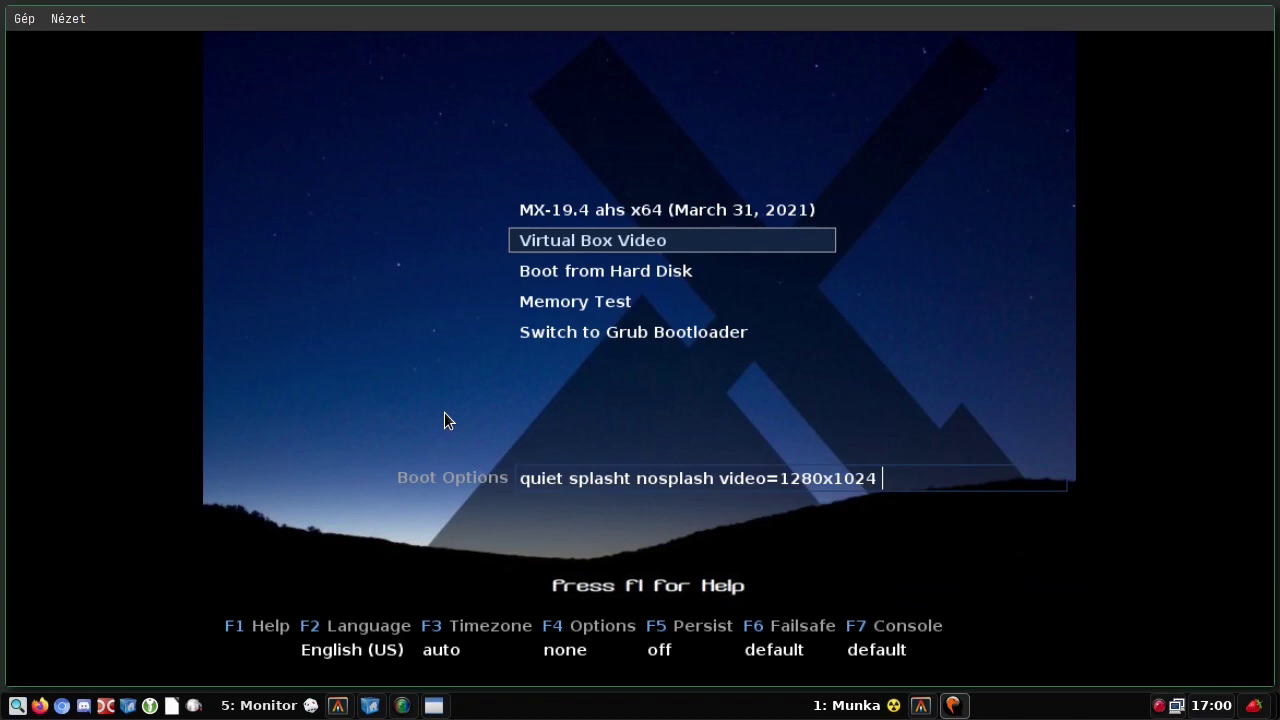
# - Boot MX Linux using the 'Boot from Hard Disk' entry in the boot menu
pyautogui.press('Down')
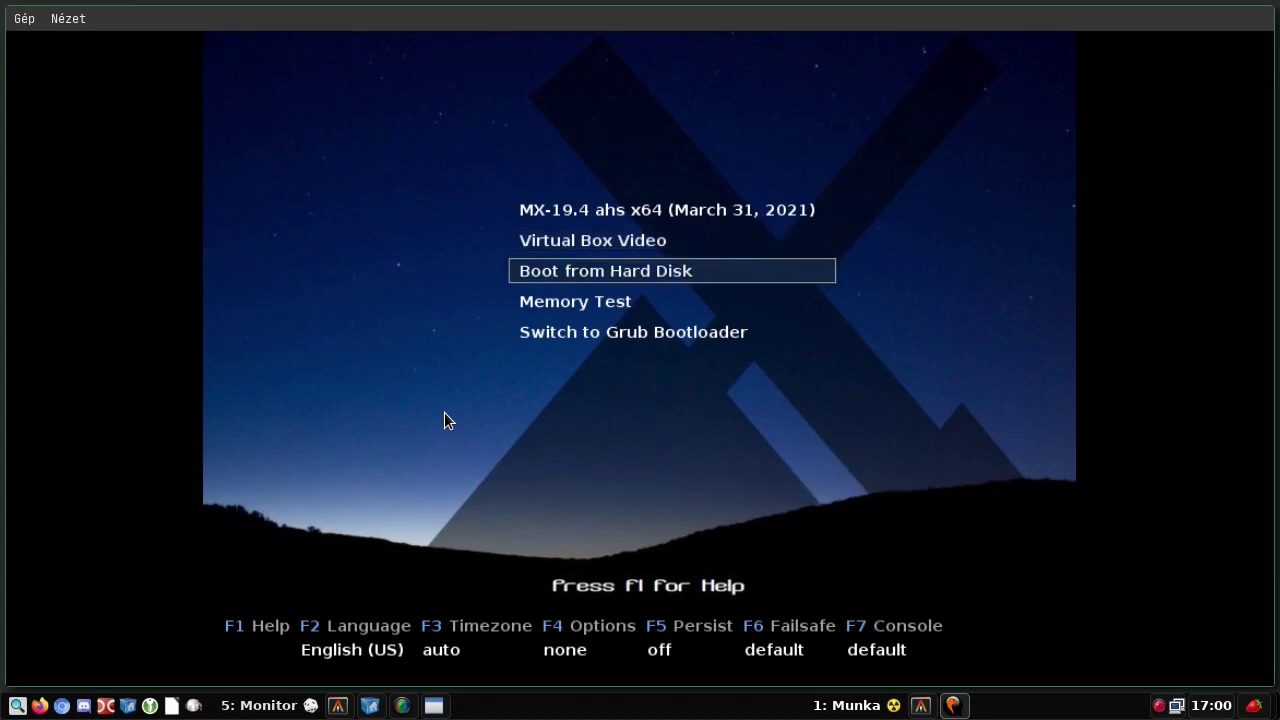
pyautogui.press('Return')
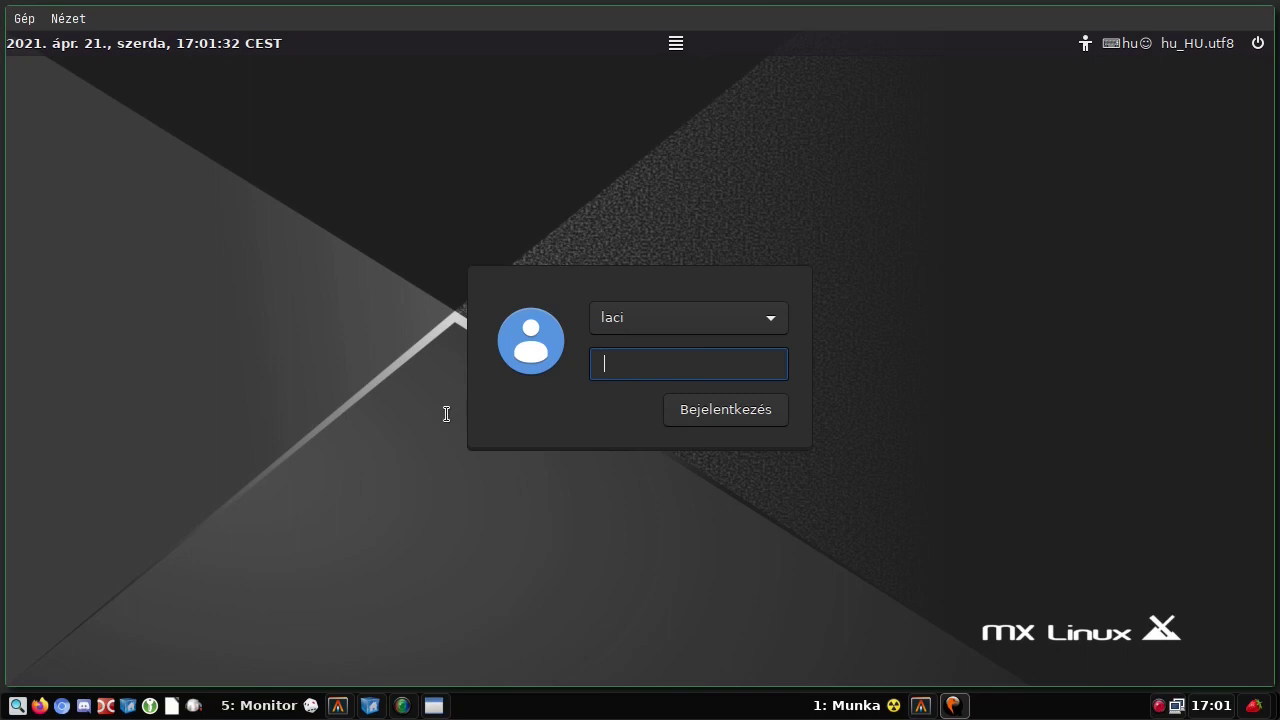
# - Enter the account password, check the session and keyboard-layout lists without changes, and log in
pyautogui.write('a')
pyautogui.click(670, 48)
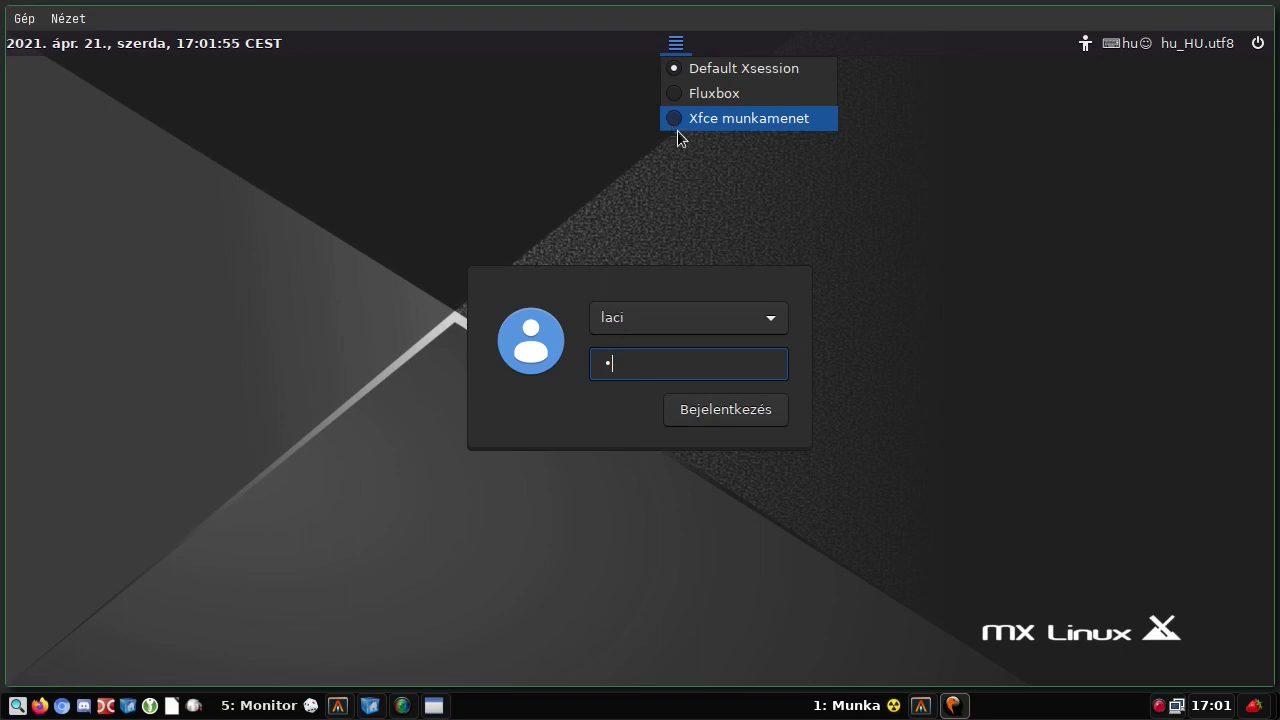
pyautogui.moveTo(1083, 52)
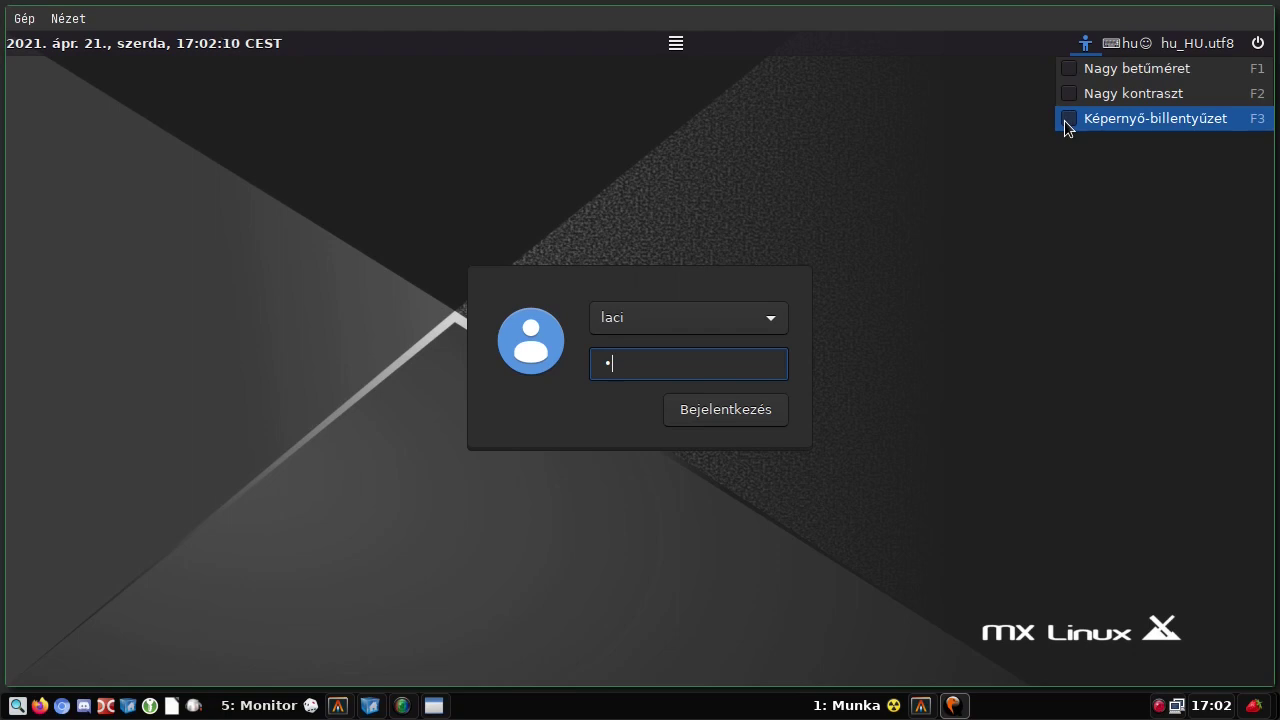
pyautogui.click(1125, 43)
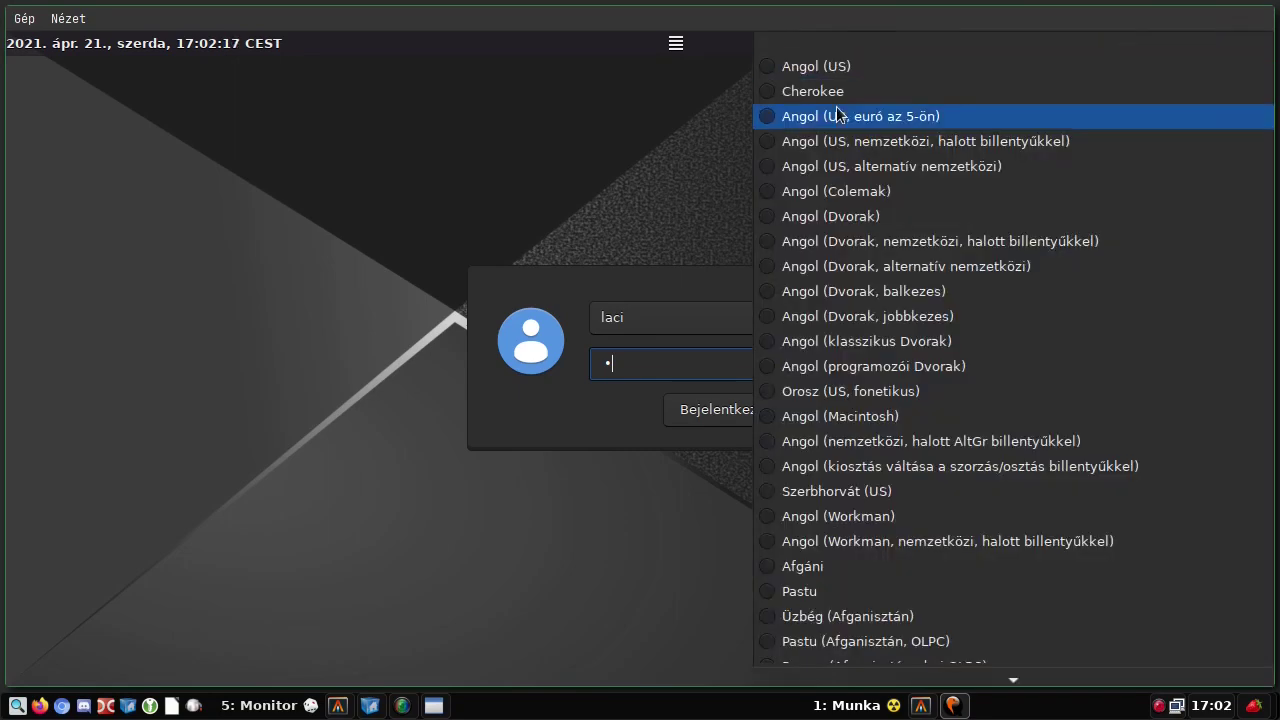
pyautogui.click(572, 136)
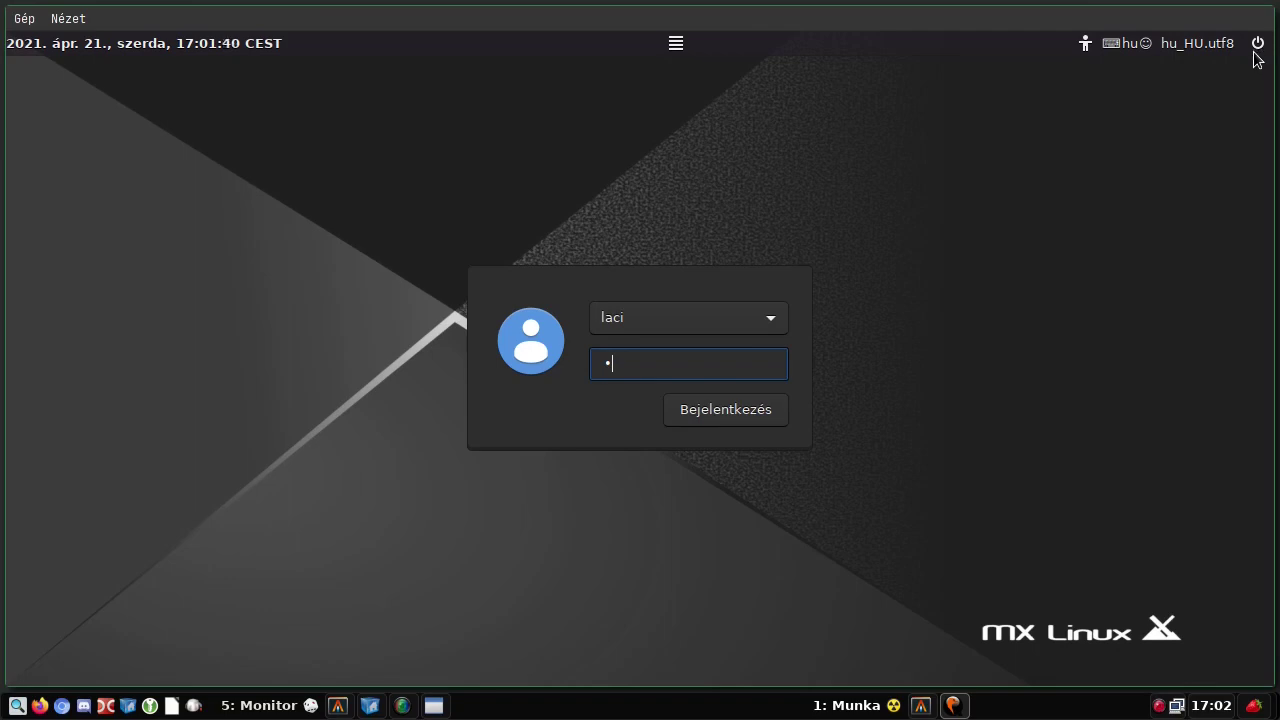
pyautogui.click(717, 413)
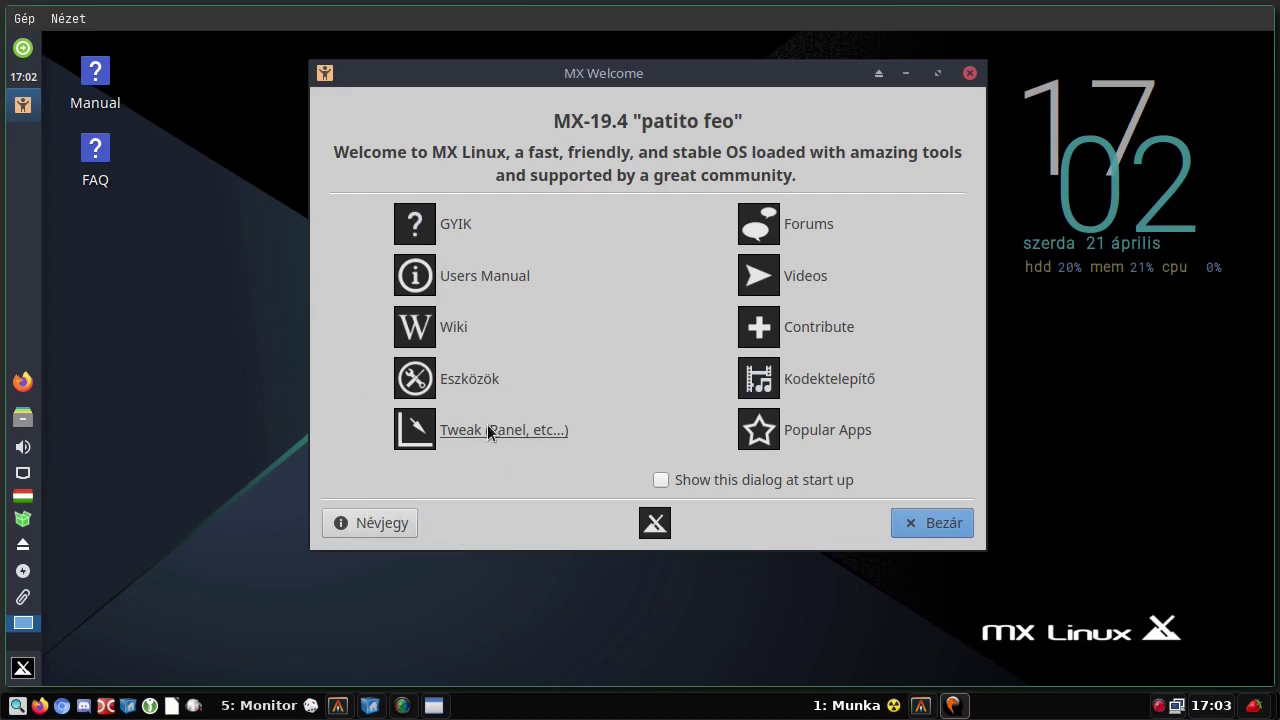
# - Open the MX Tools collection from the MX Welcome window's Eszközök button
pyautogui.click(459, 377)
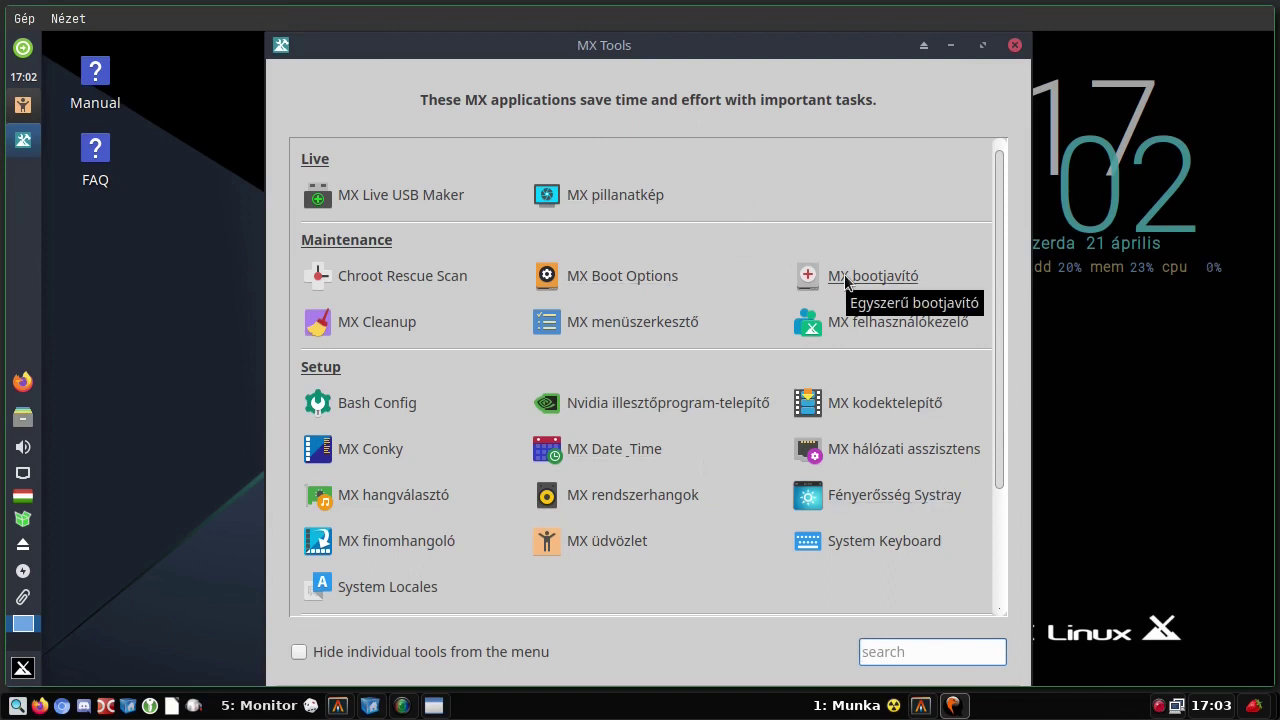
# - Launch MX Boot Repair with the root password, review its options, then cancel without repairing
pyautogui.click(845, 278)
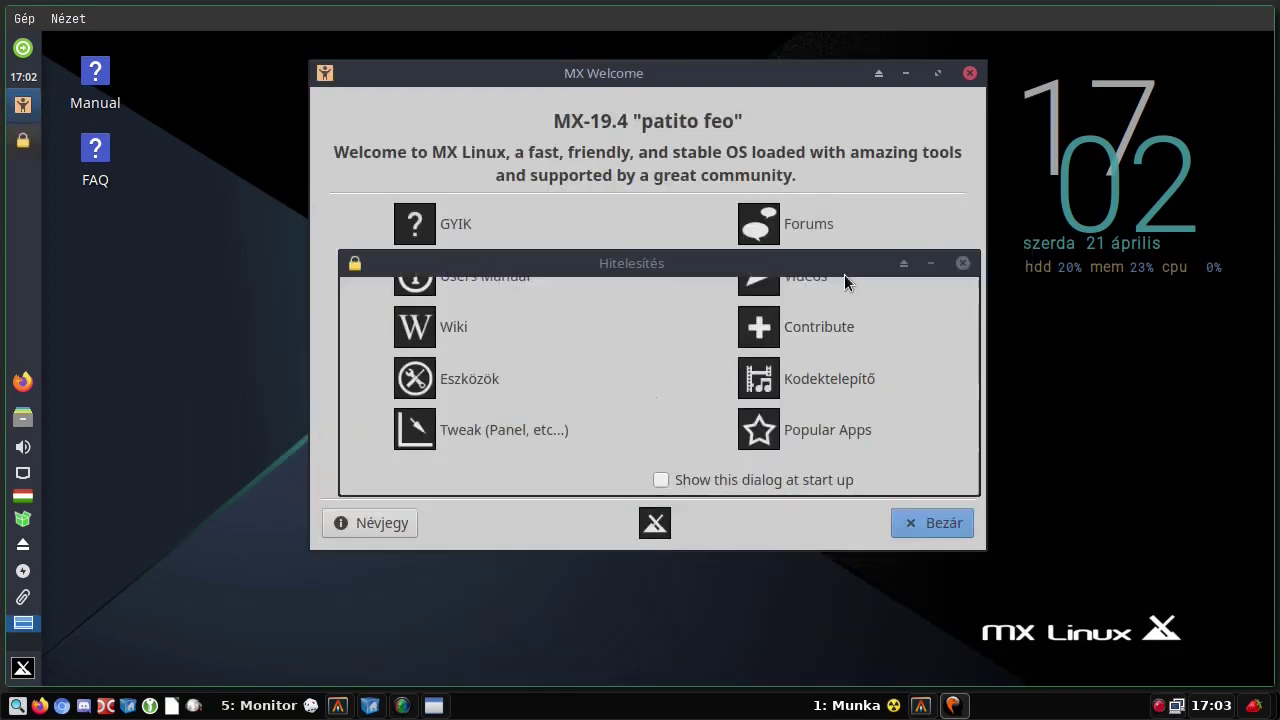
pyautogui.write('•')
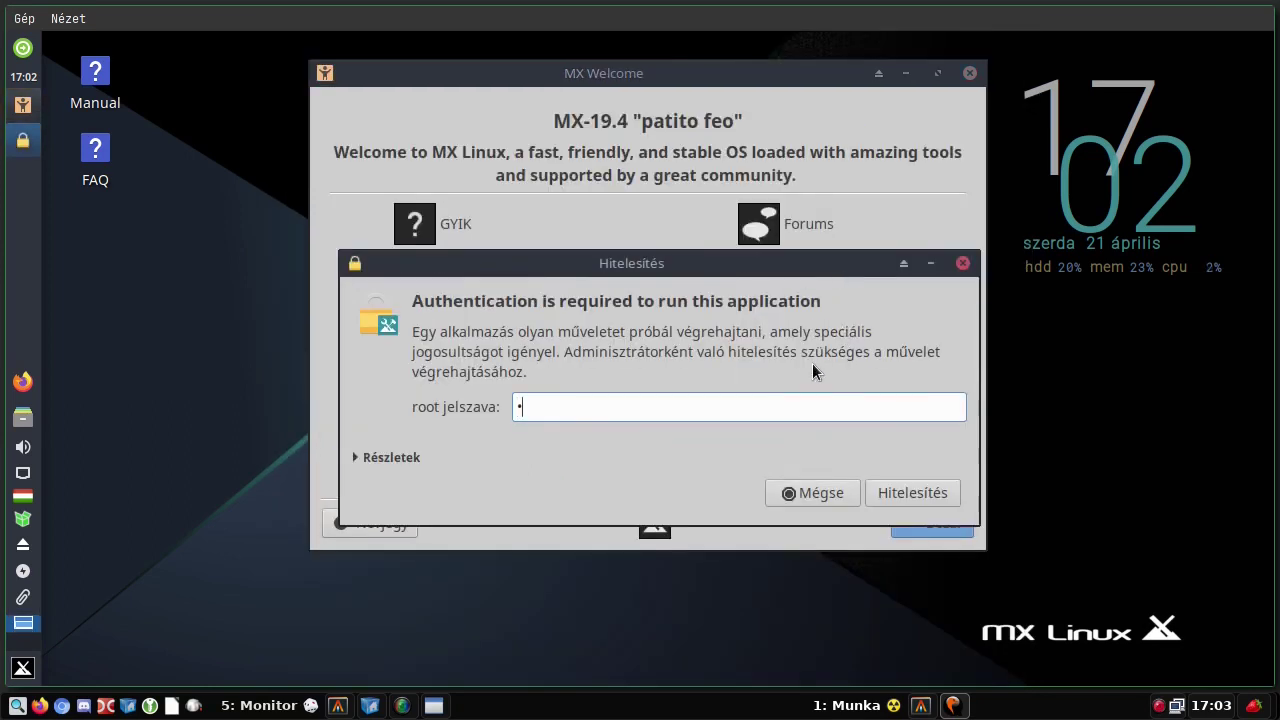
pyautogui.press('Return')
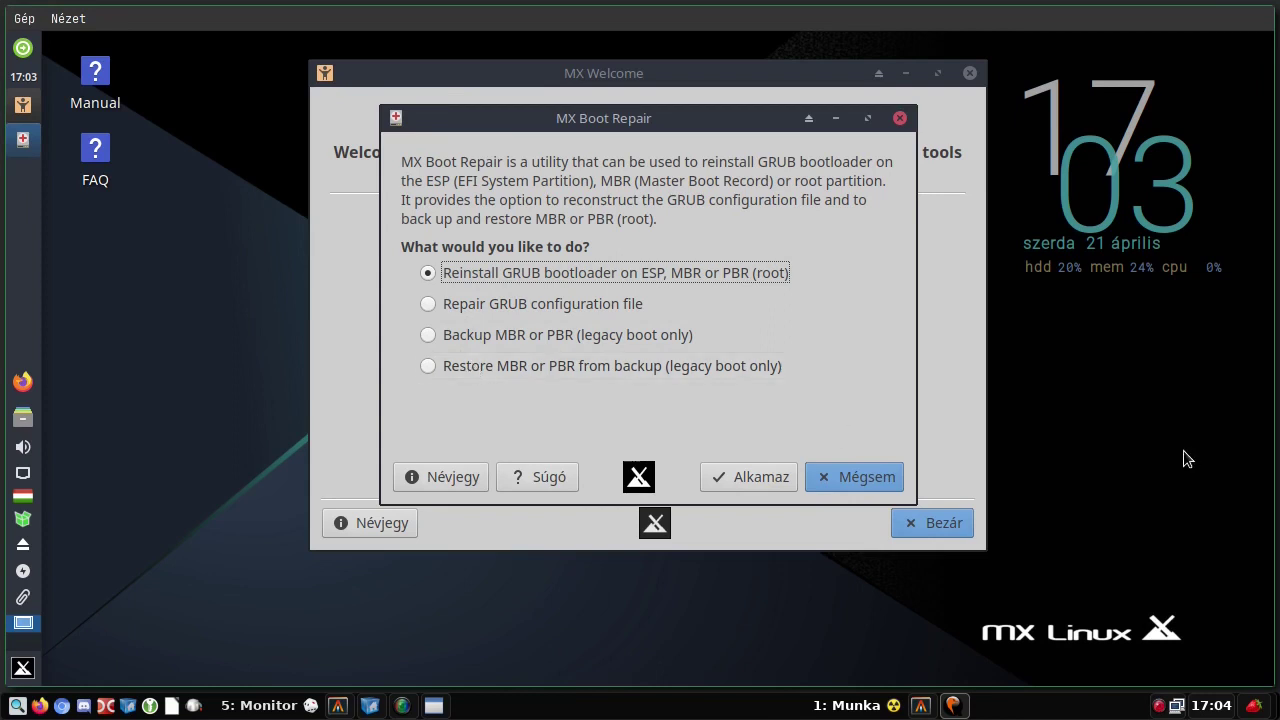
pyautogui.click(849, 477)
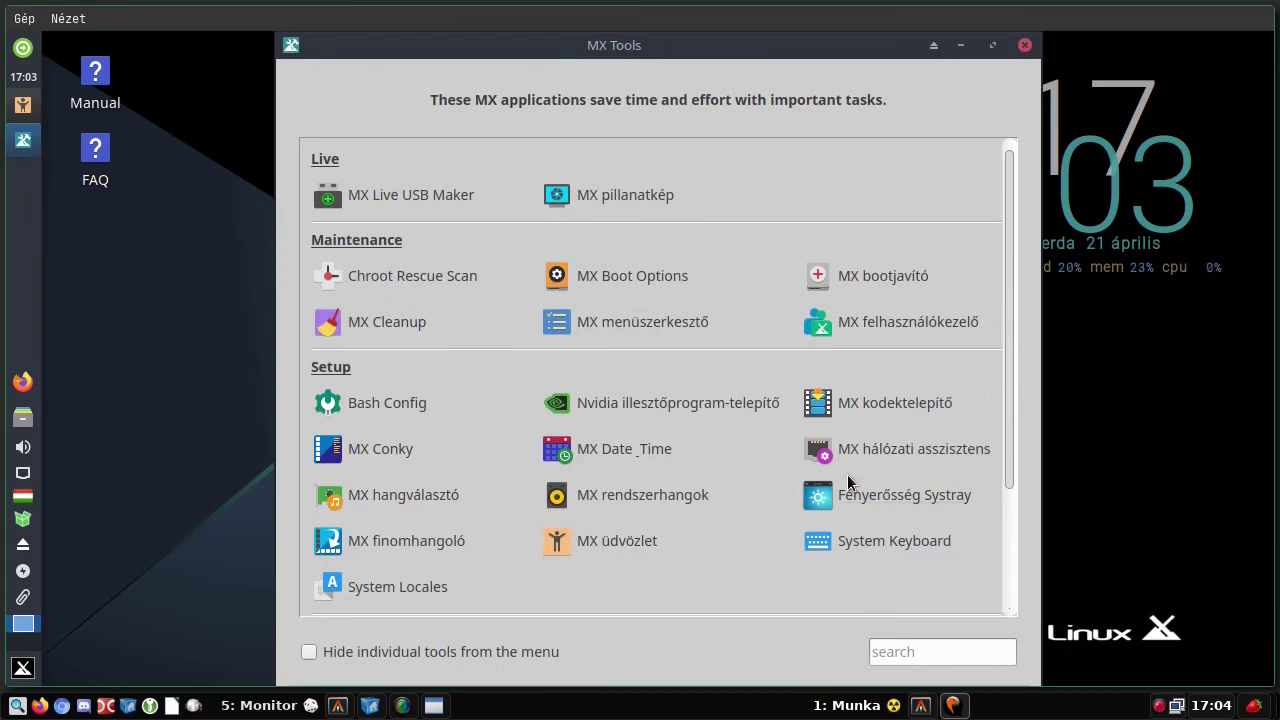
# - Launch MX Boot Options, authenticating with the root password
pyautogui.click(642, 273)
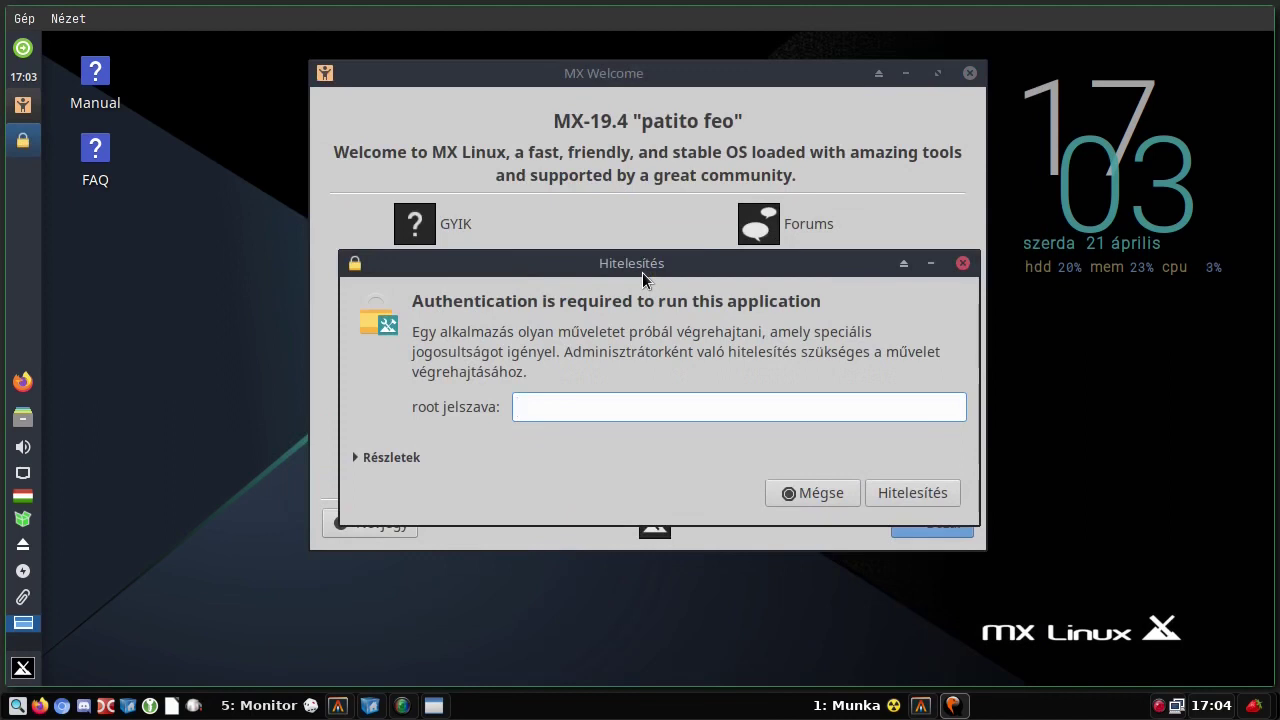
pyautogui.write('•')
pyautogui.press('Return')
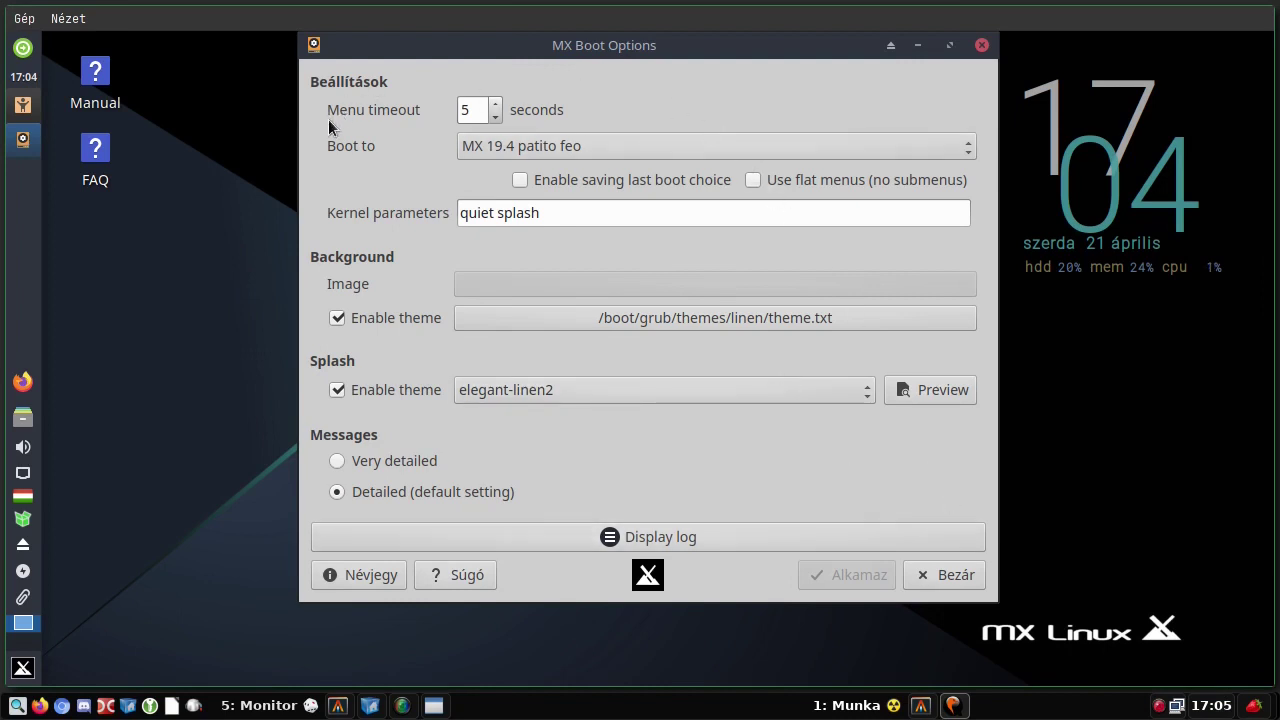
# - Set the menu timeout to 1 second and keep MX 19.4 patito feo as default boot entry
pyautogui.moveTo(360, 115)
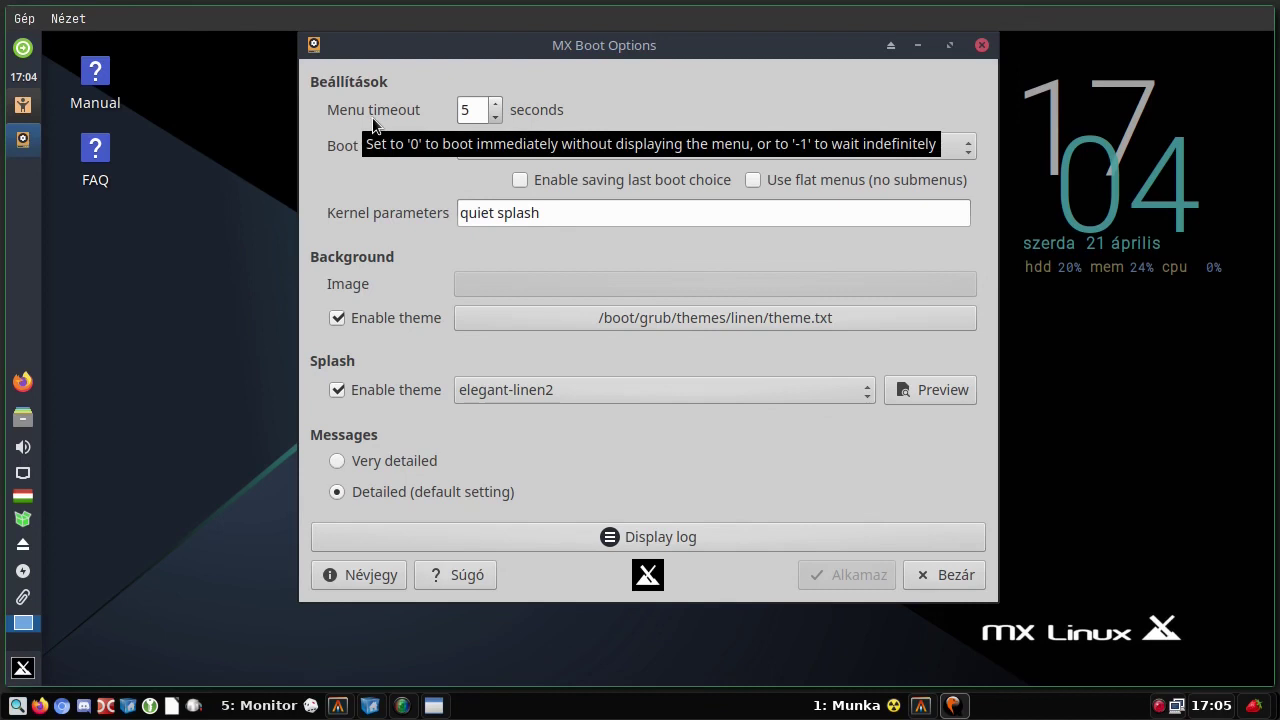
pyautogui.press('Tab')
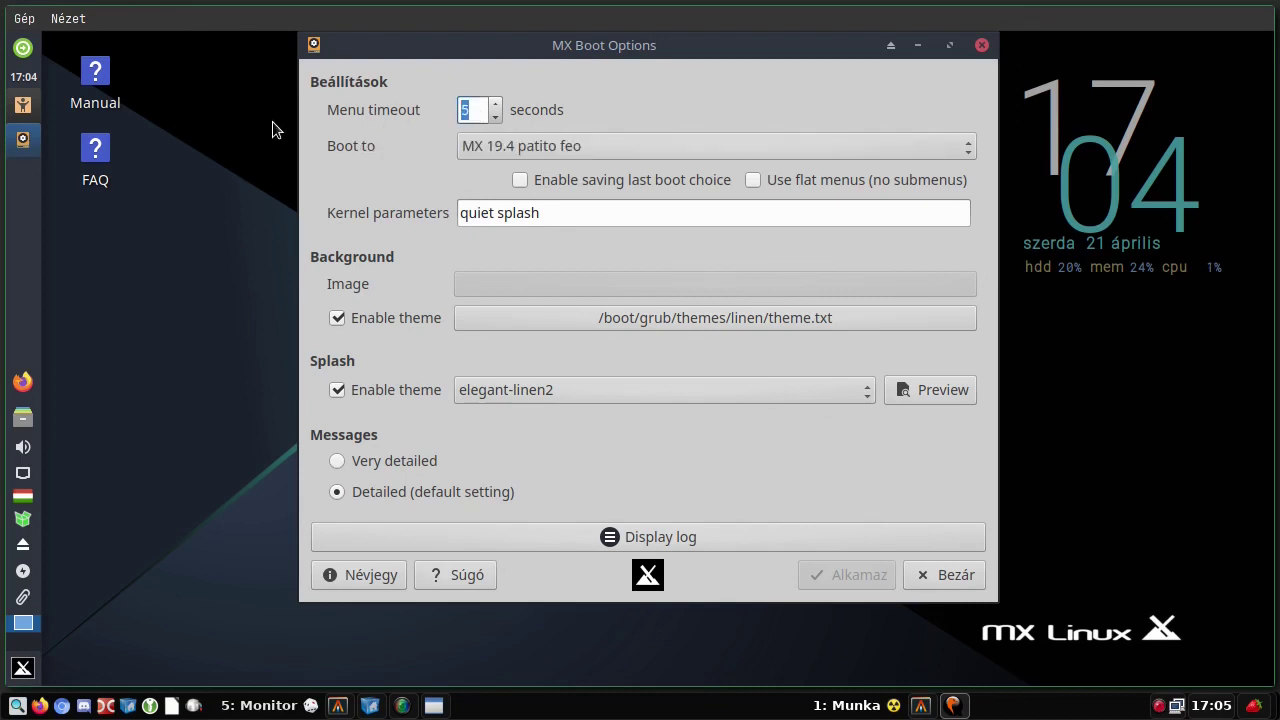
pyautogui.write('1')
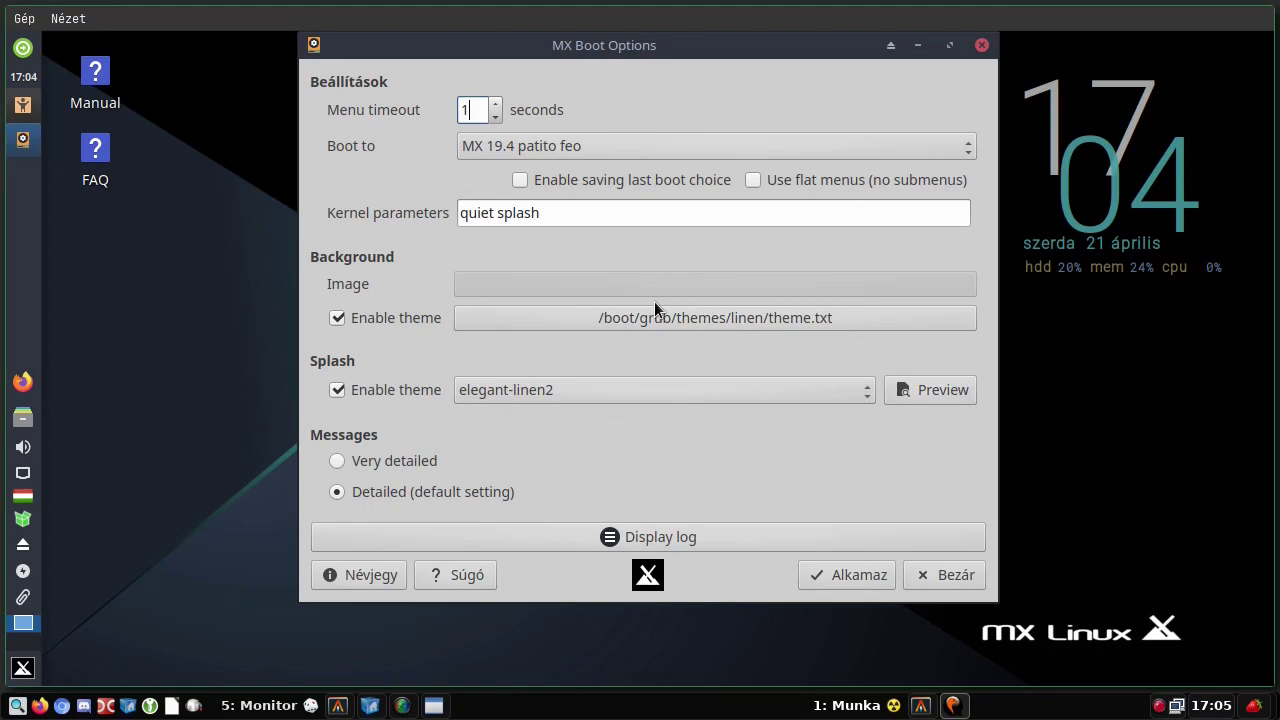
pyautogui.click(612, 145)
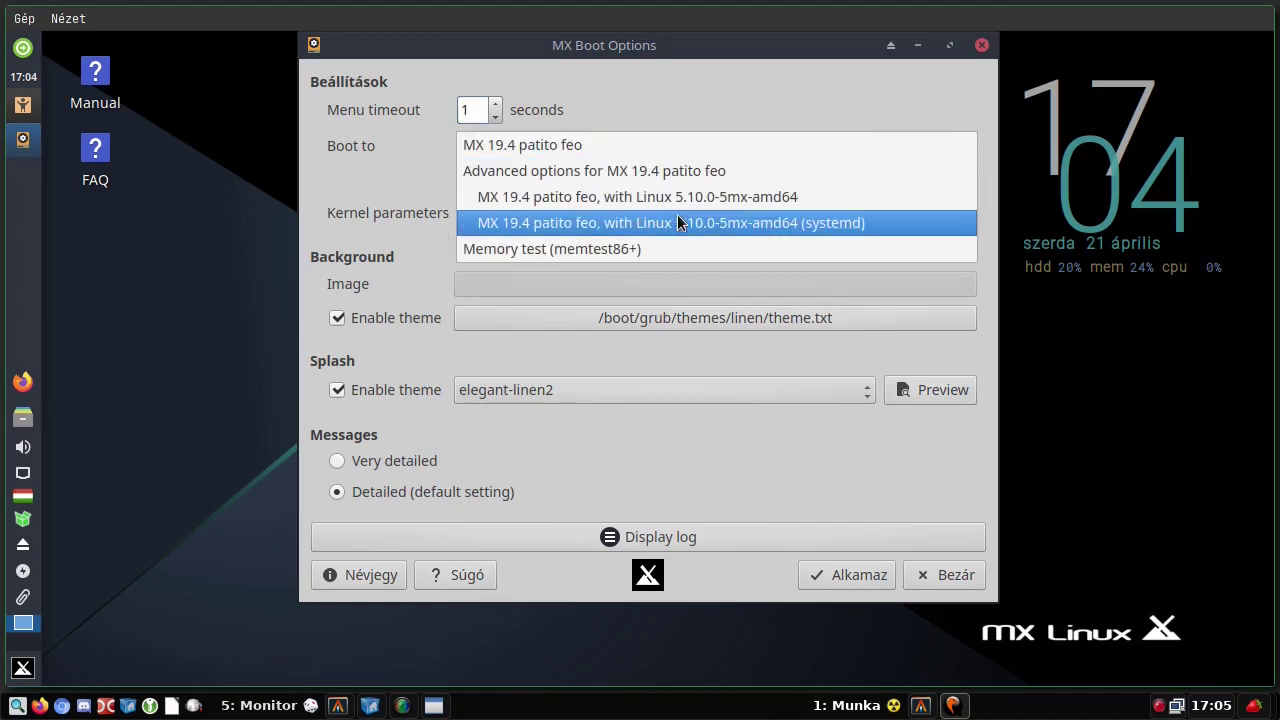
pyautogui.click(590, 150)
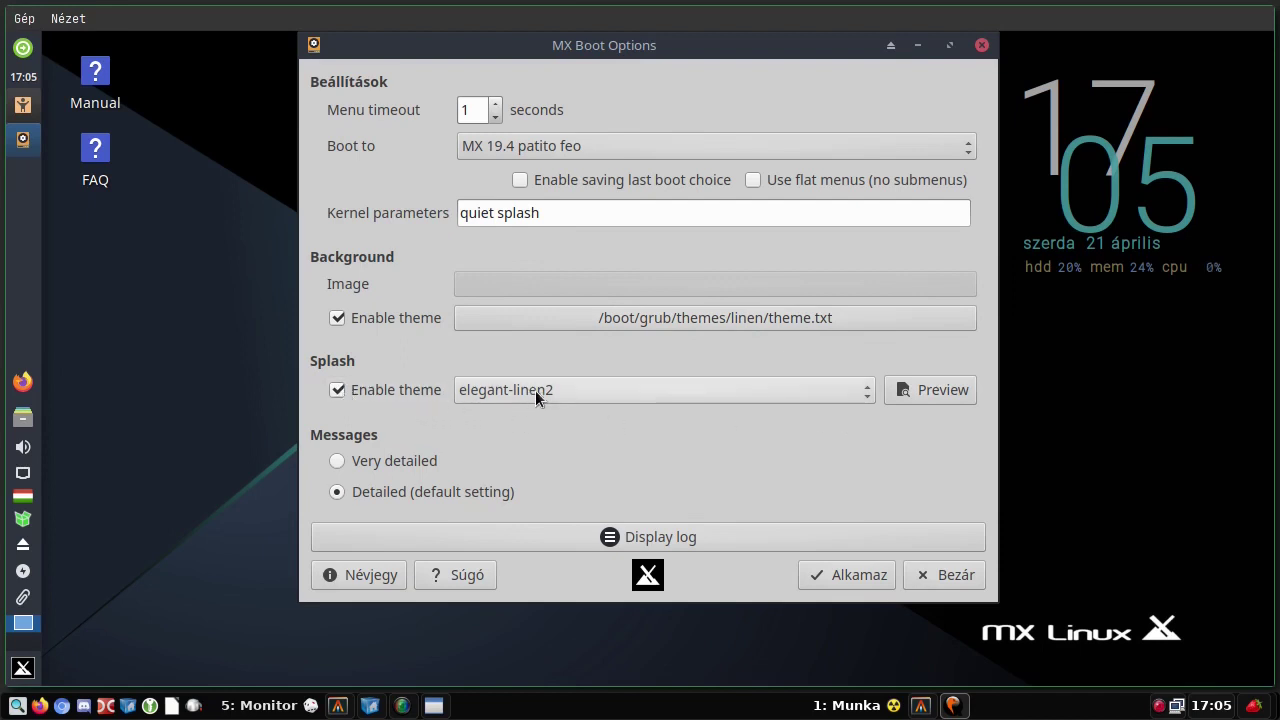
# - Preview the glow and fade-in splash themes
pyautogui.click(624, 391)
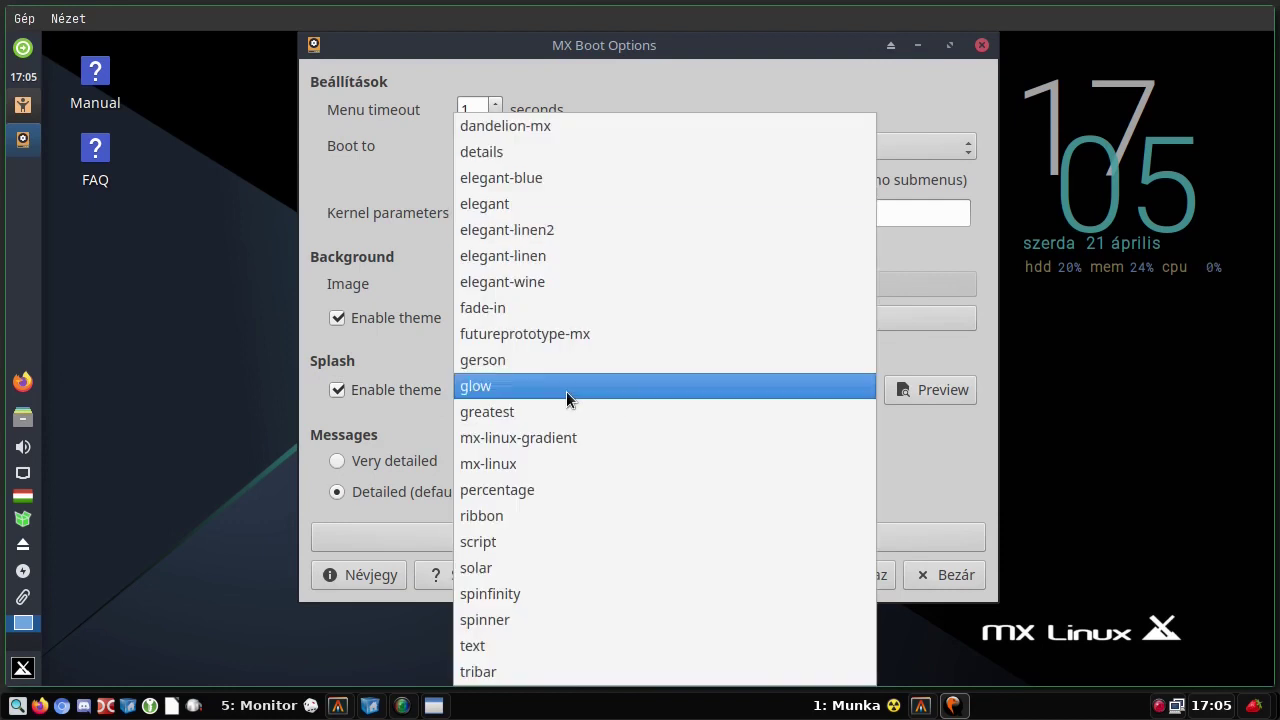
pyautogui.click(565, 391)
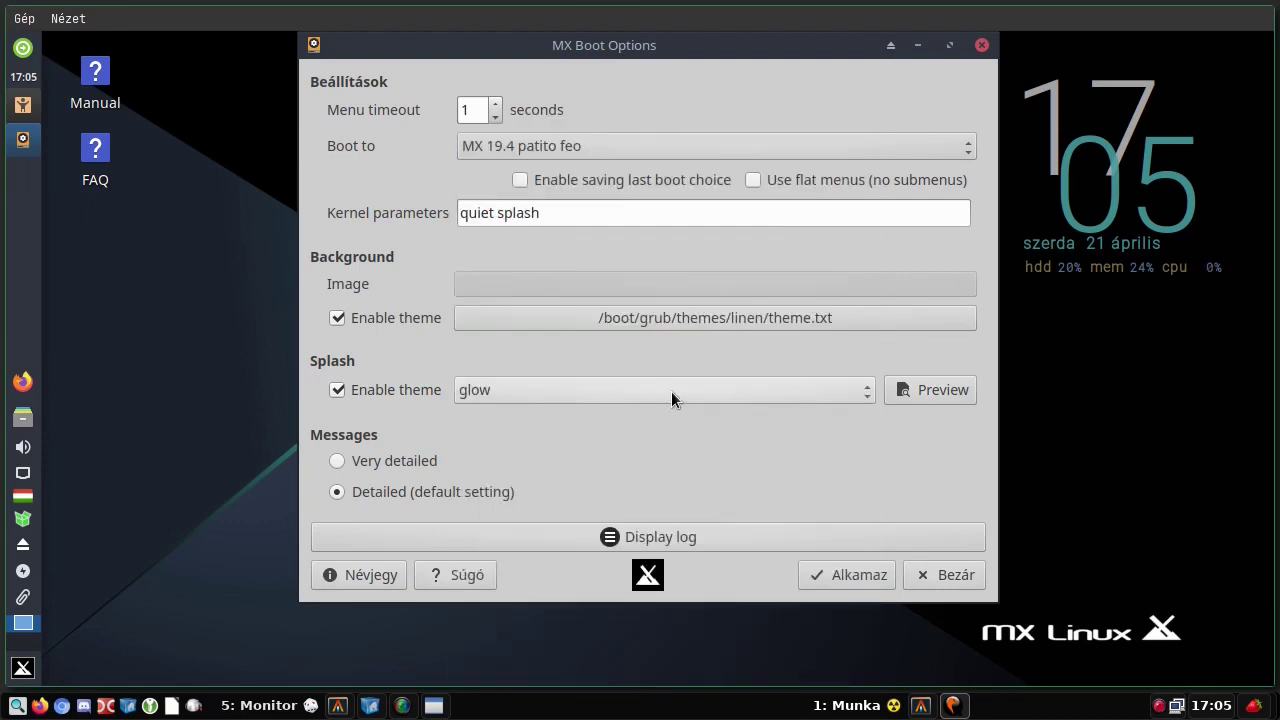
pyautogui.click(928, 391)
pyautogui.click(607, 389)
pyautogui.click(586, 314)
pyautogui.click(904, 391)
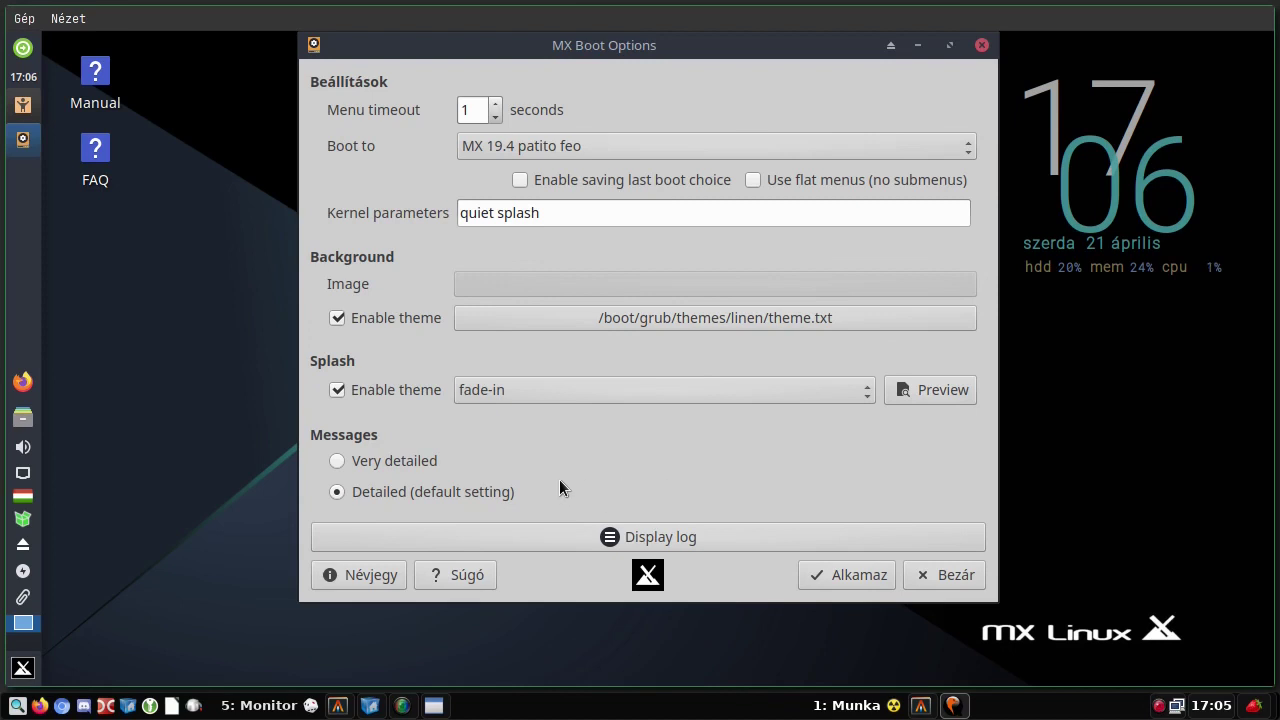
# - Re-enable the splash theme and accept installing the Plymouth bootsplash packages
pyautogui.click(334, 390)
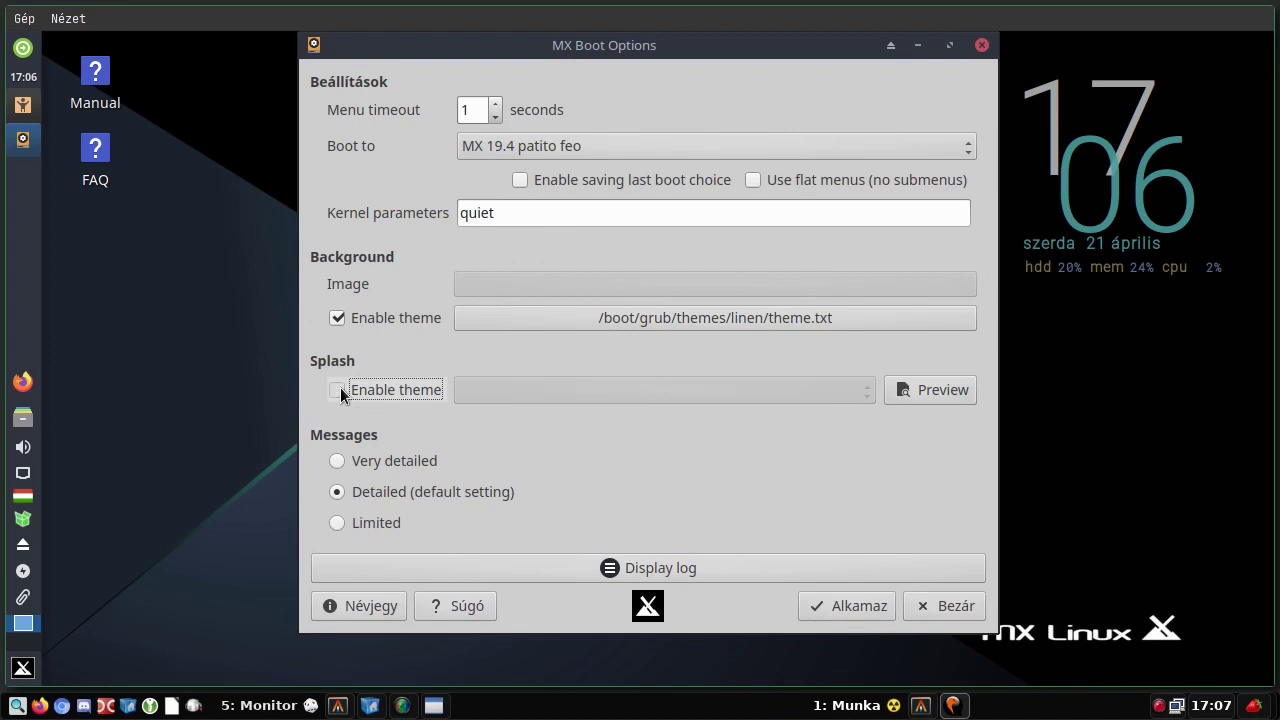
pyautogui.click(338, 389)
pyautogui.click(697, 345)
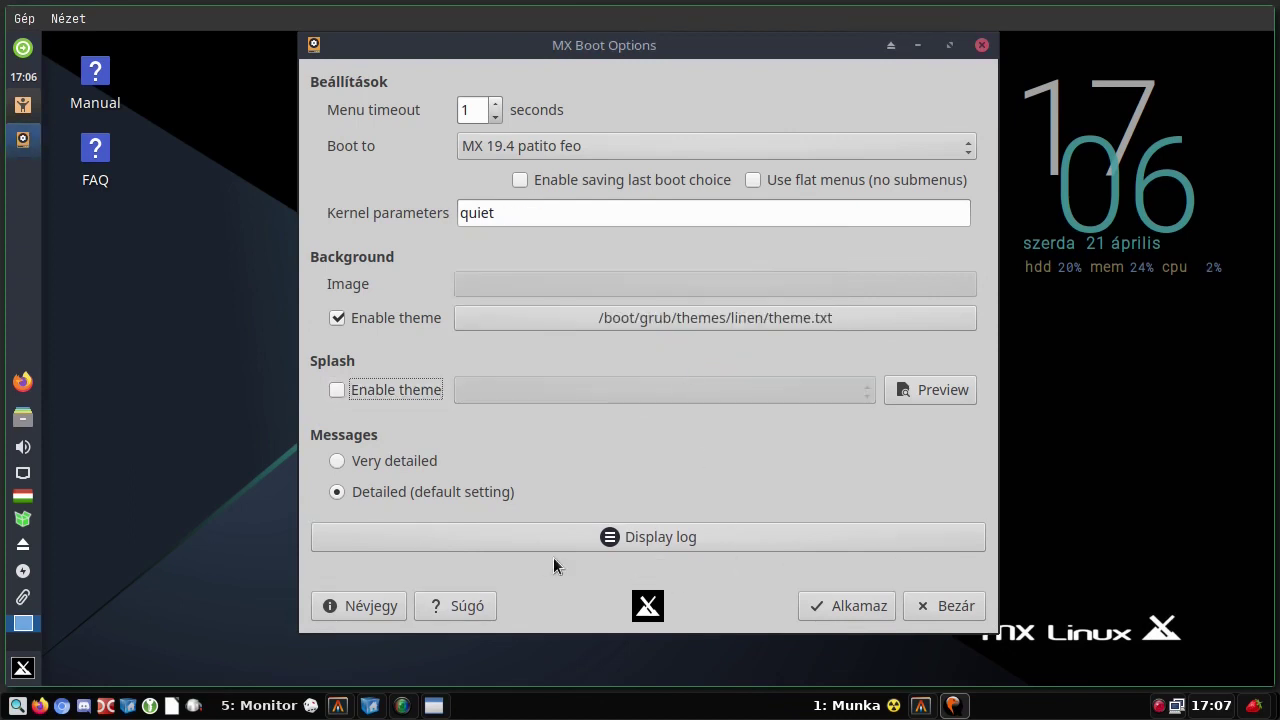
pyautogui.click(336, 389)
pyautogui.click(760, 345)
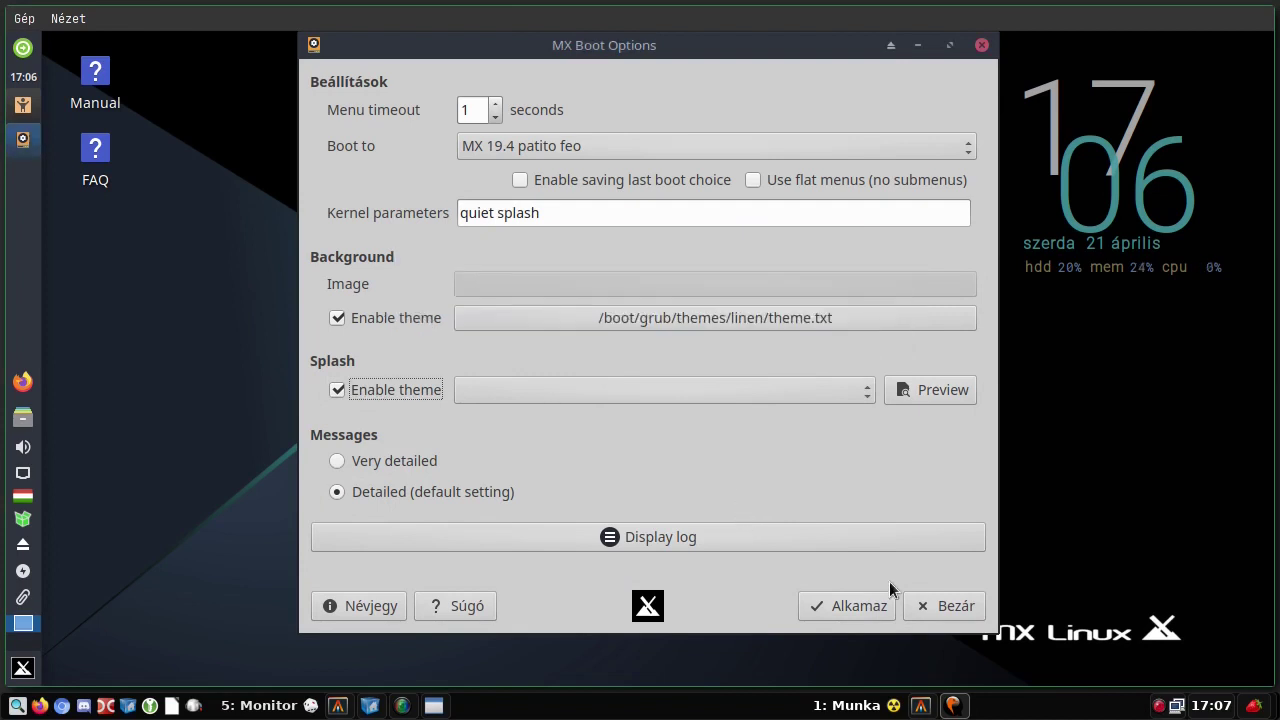
# - View the boot log twice, closing it each time, then close MX Boot Options
pyautogui.click(644, 534)
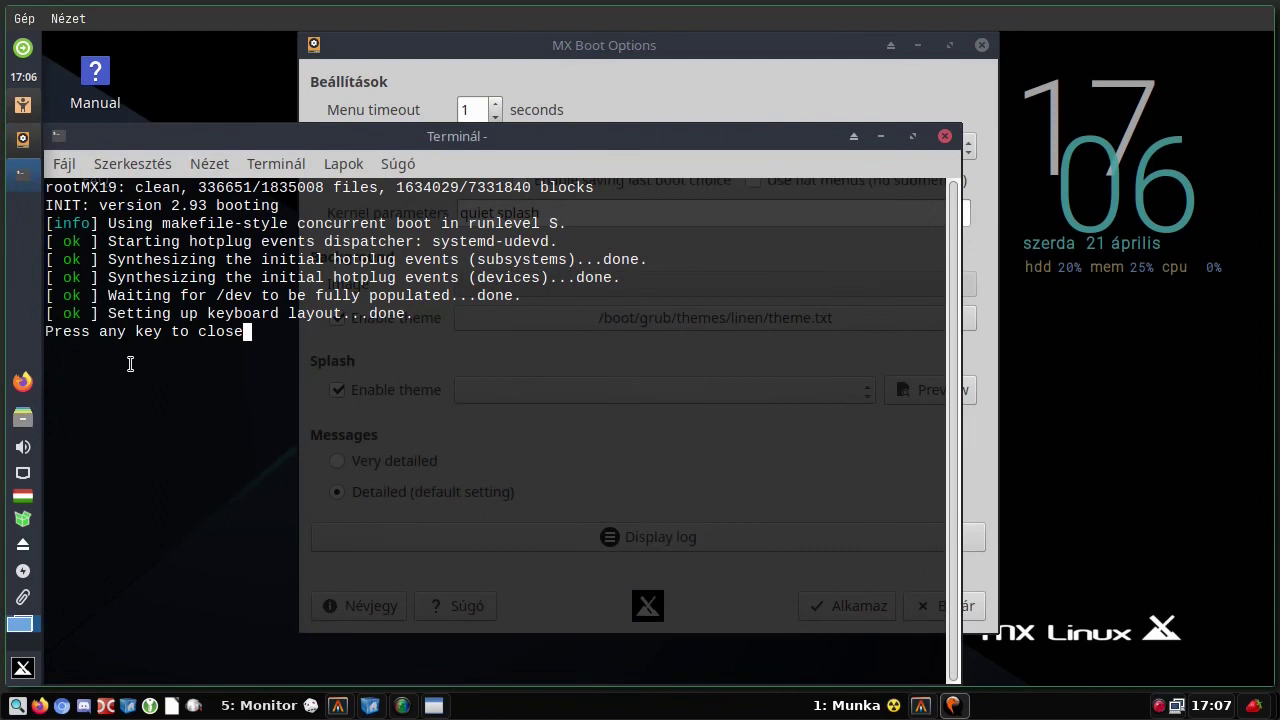
pyautogui.press('Return')
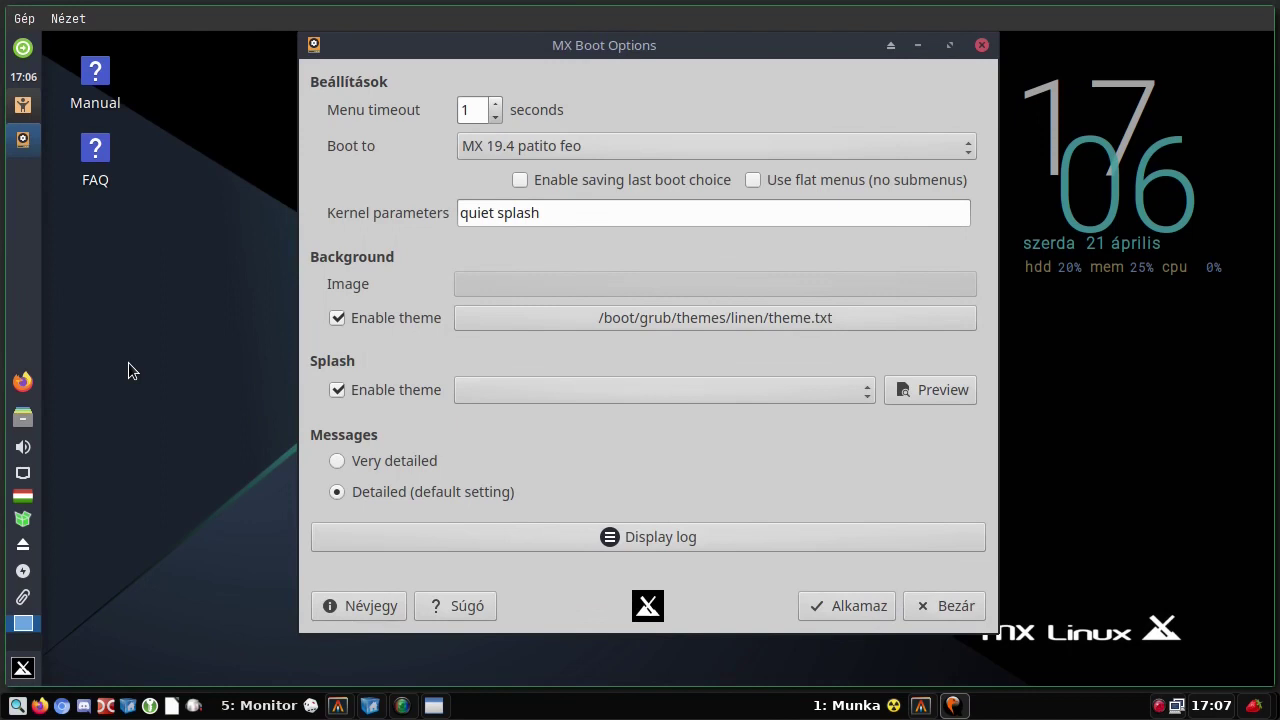
pyautogui.click(794, 534)
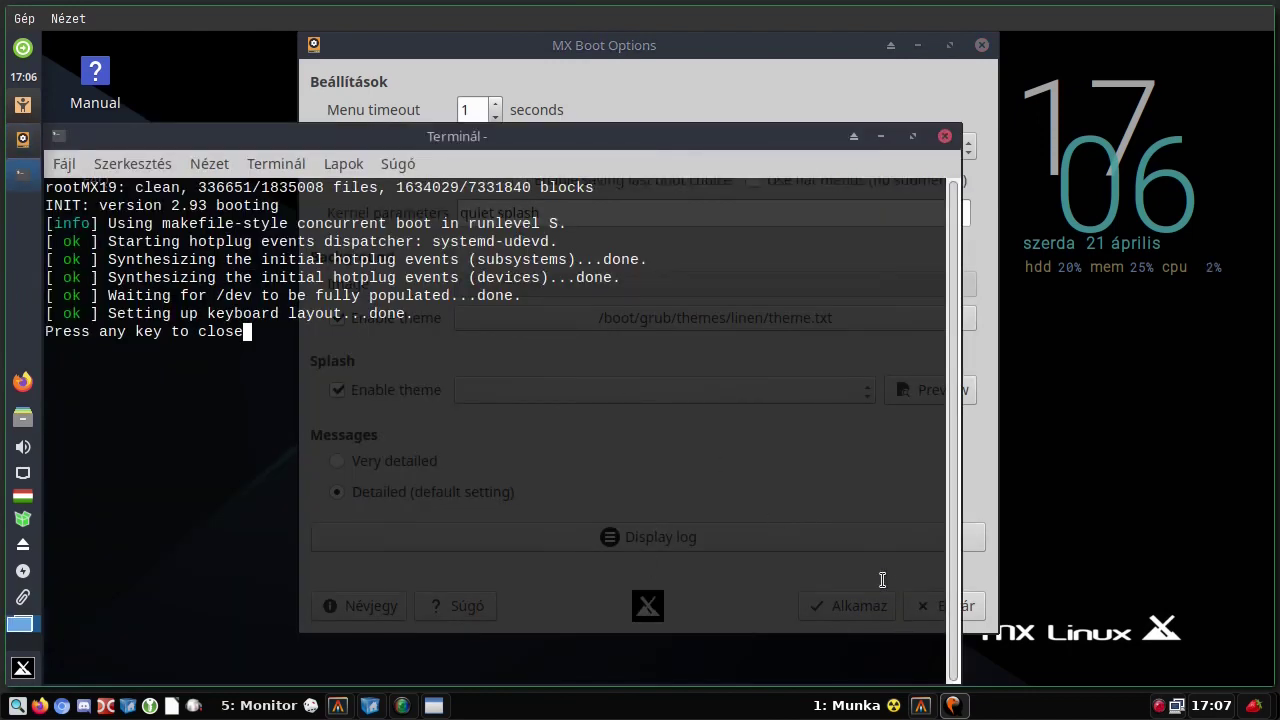
pyautogui.press('Return')
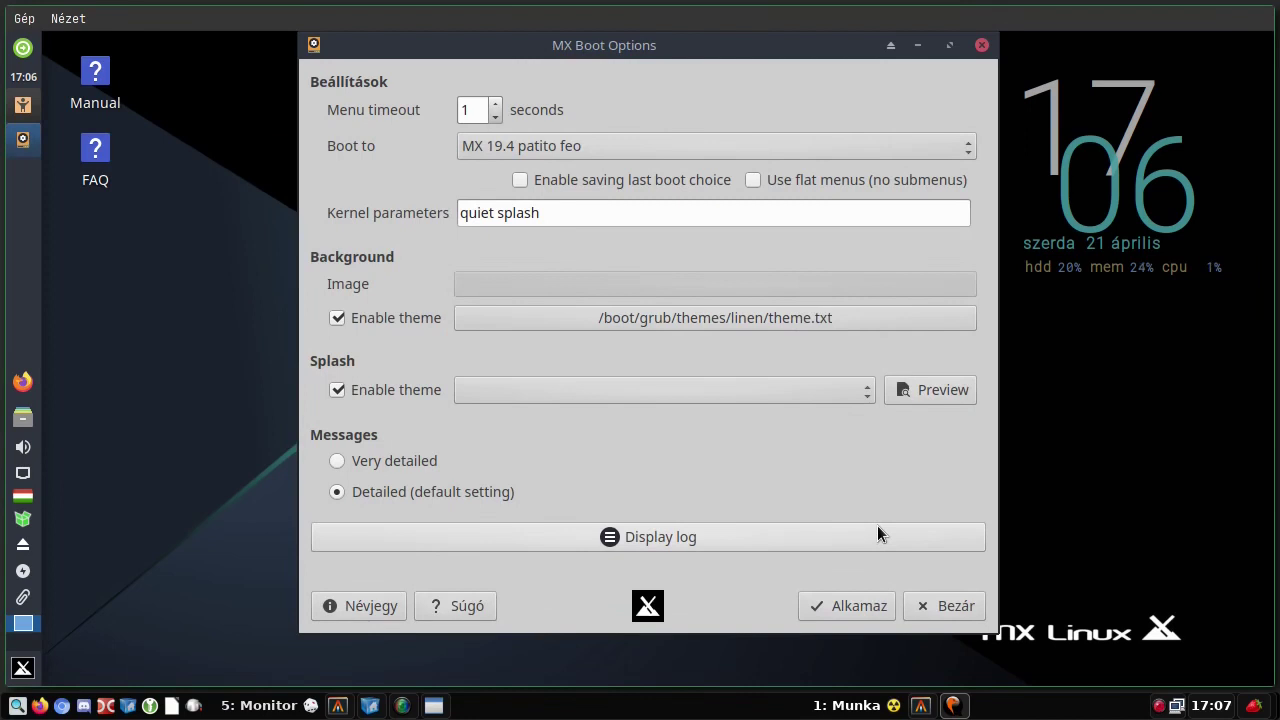
pyautogui.click(950, 606)
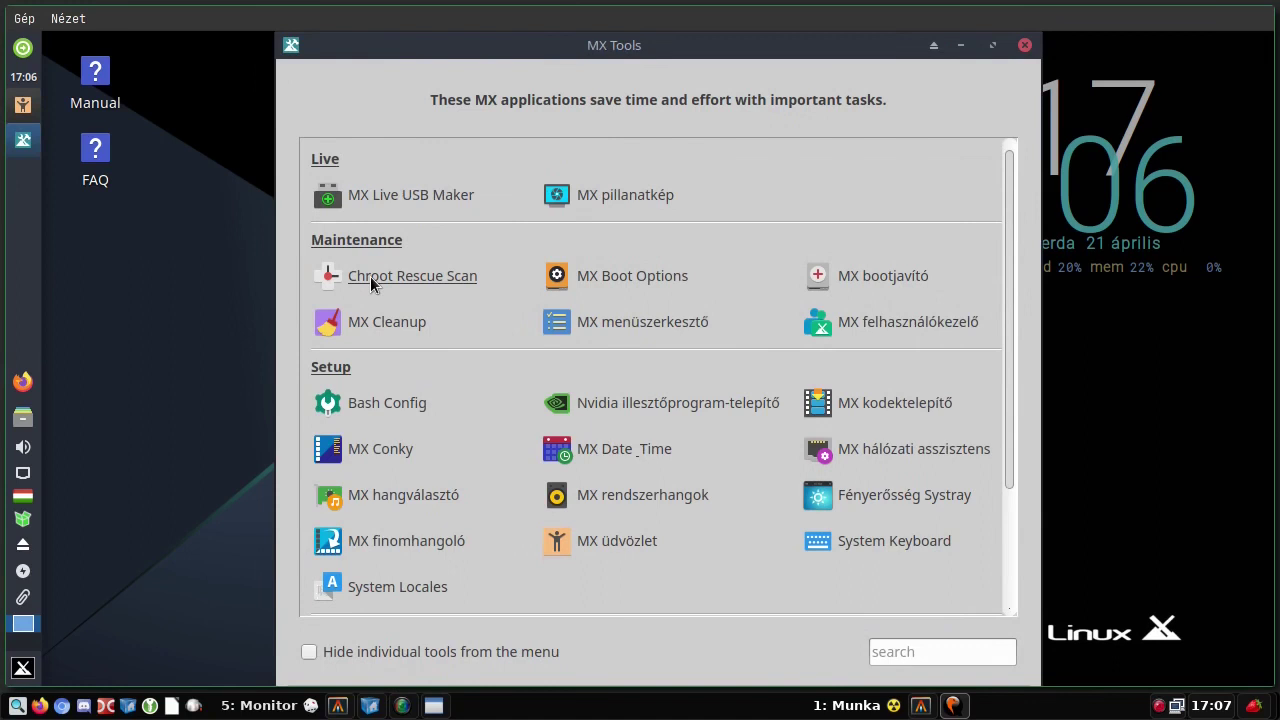
pyautogui.click(370, 276)
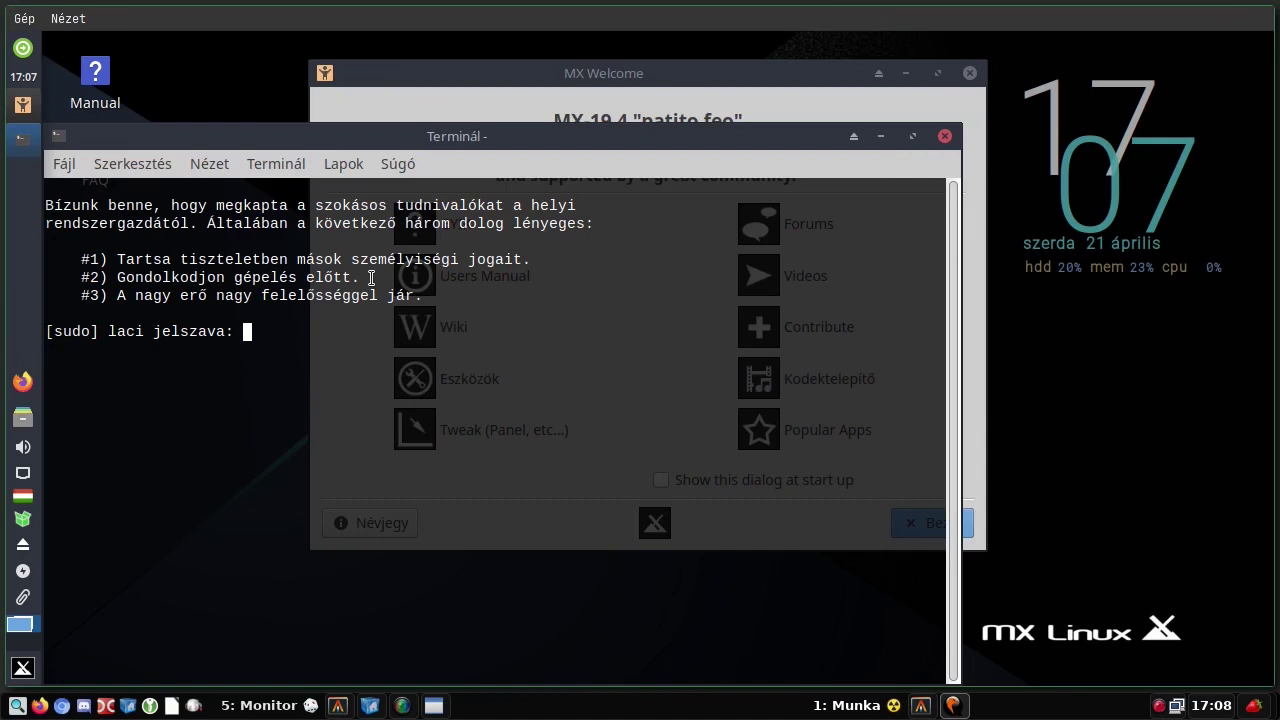
pyautogui.press('Return')
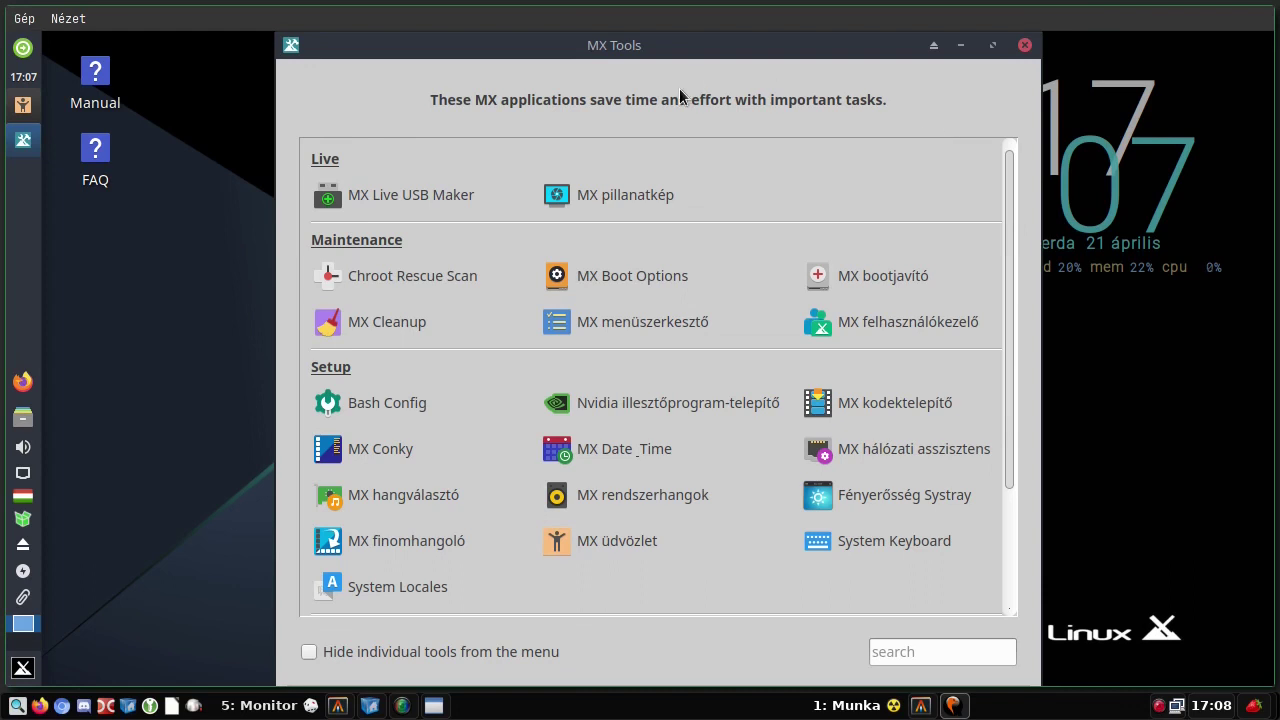
pyautogui.click(368, 320)
pyautogui.write('a')
pyautogui.press('Return')
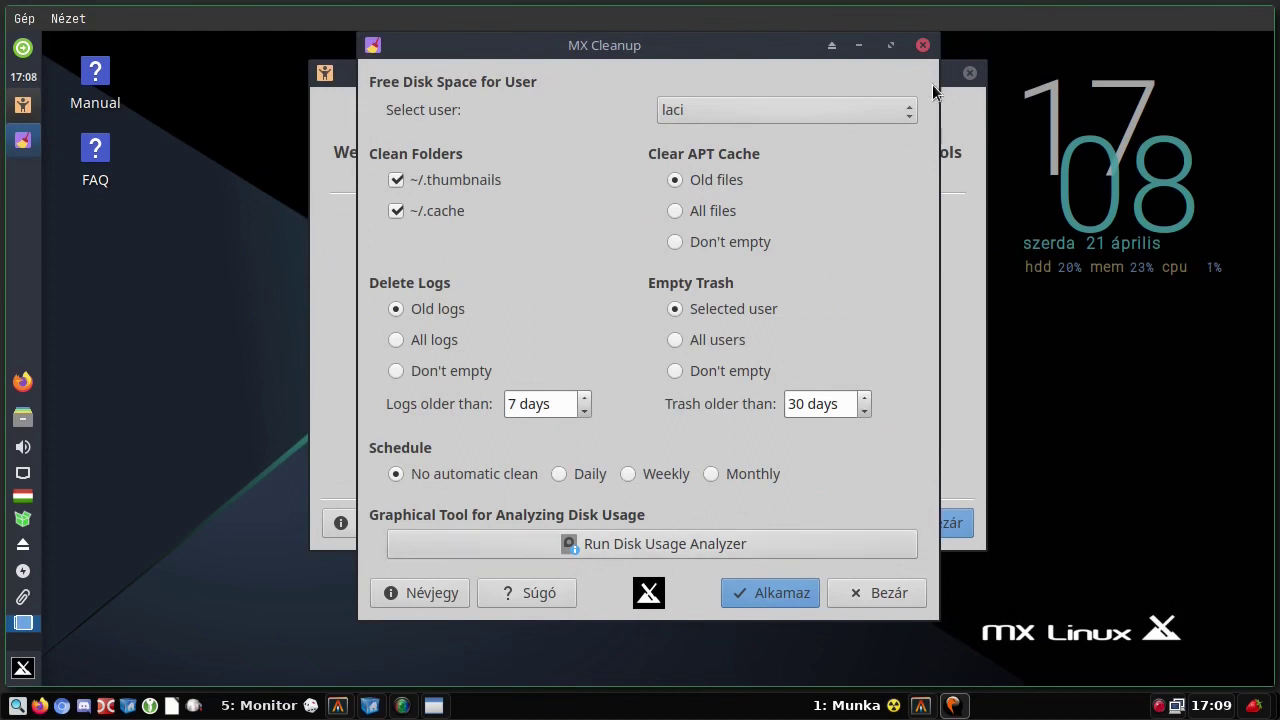
pyautogui.click(755, 102)
pyautogui.click(755, 103)
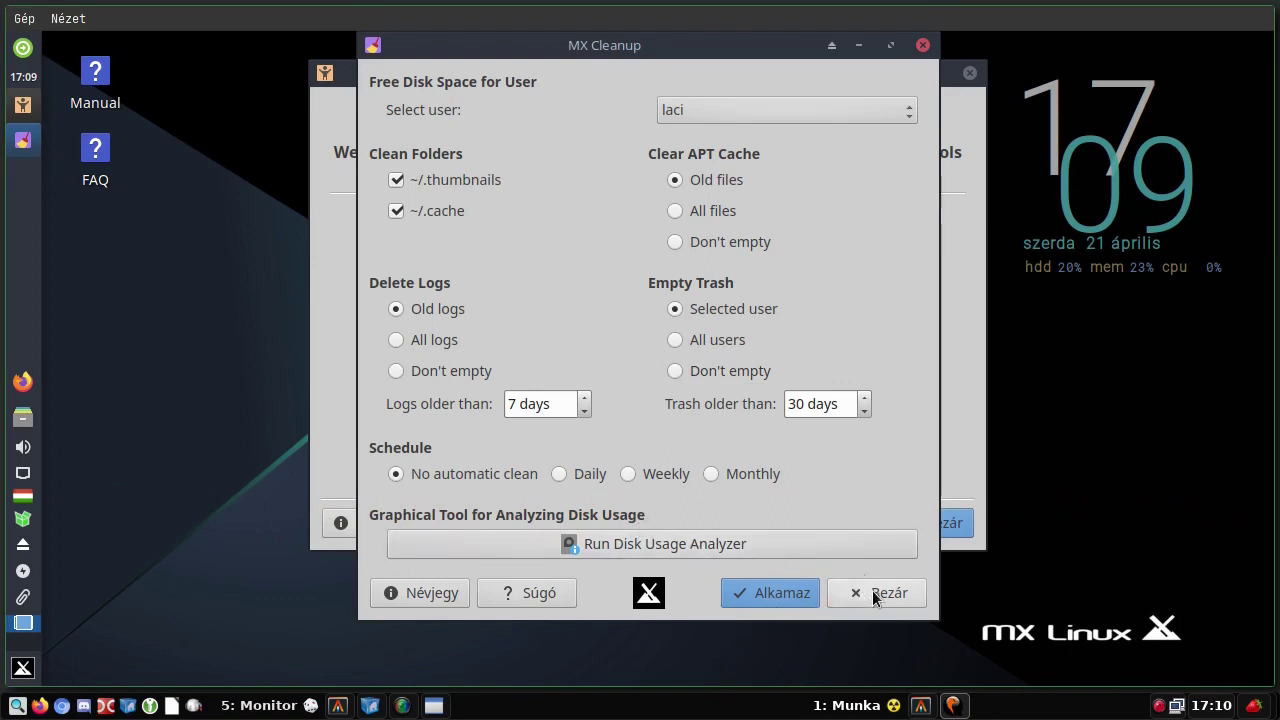
pyautogui.click(872, 591)
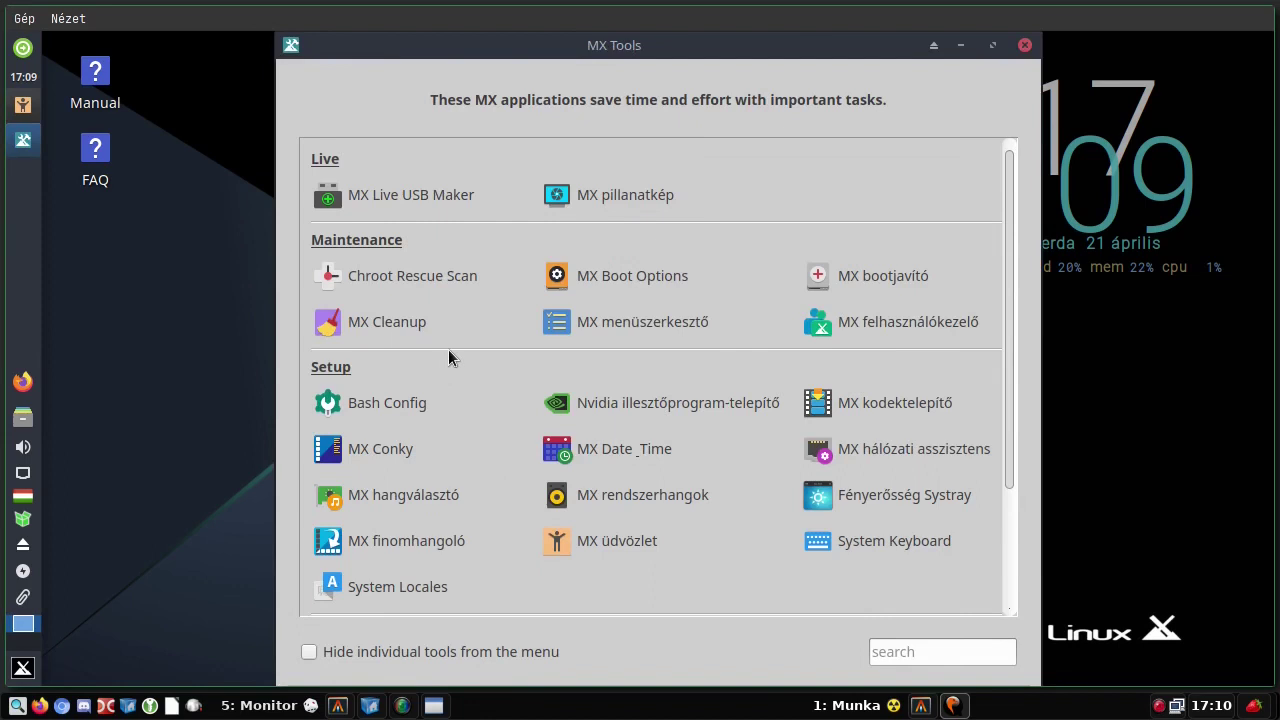
pyautogui.click(617, 322)
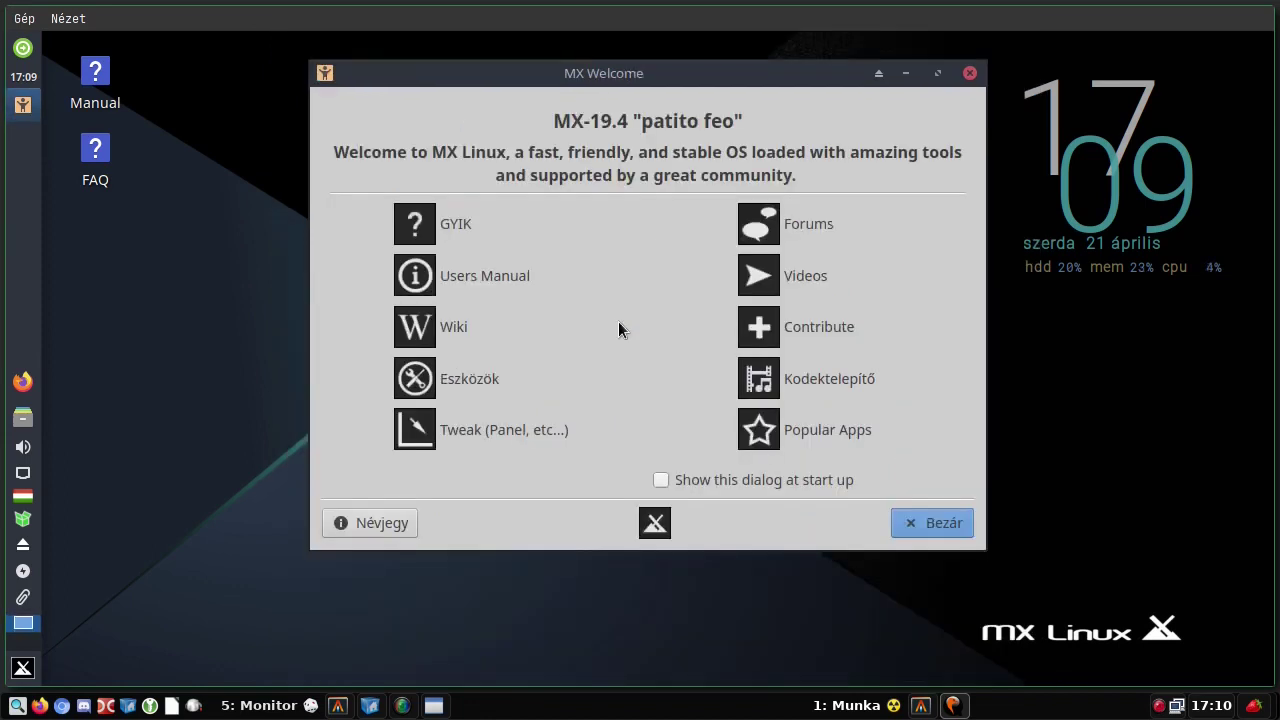
pyautogui.click(267, 186)
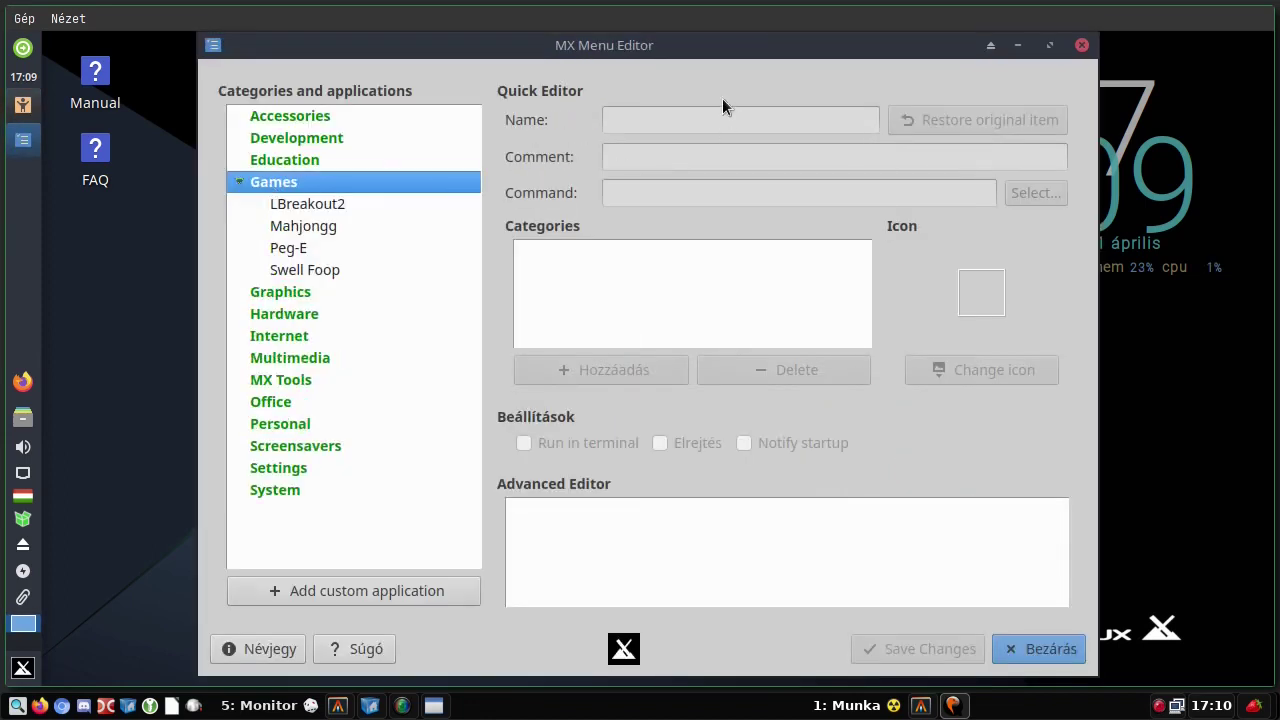
pyautogui.click(285, 203)
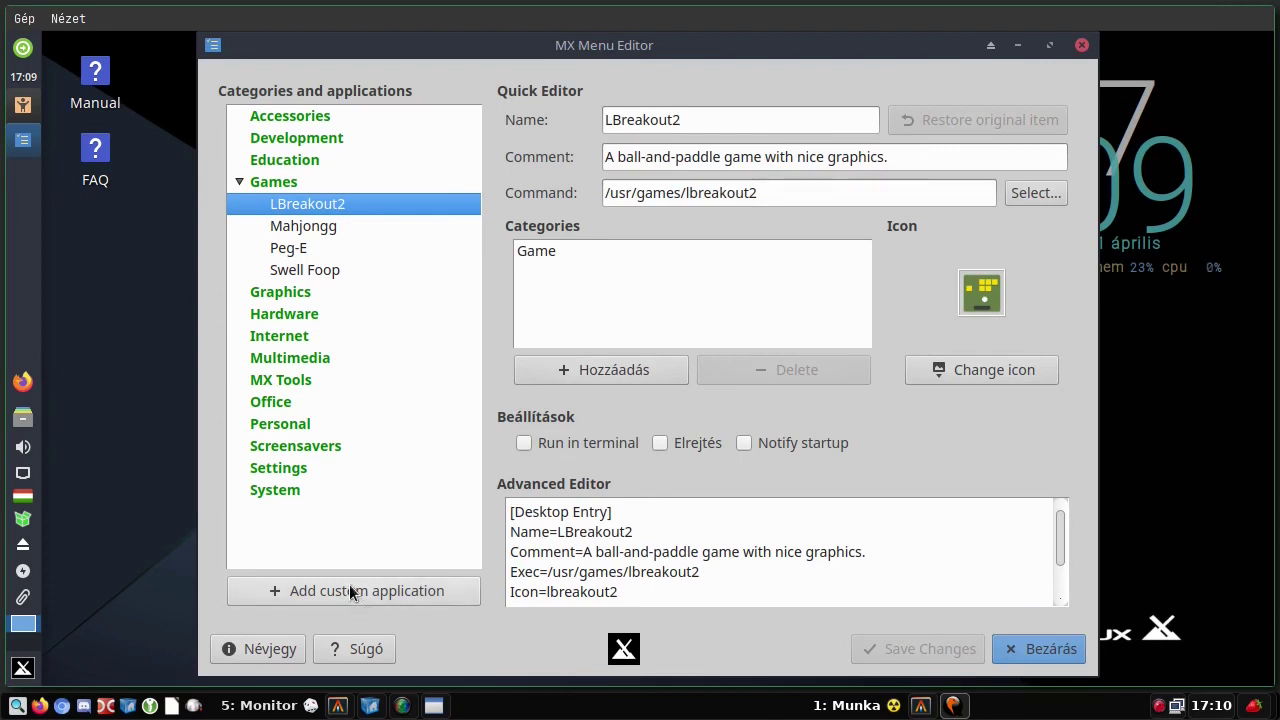
pyautogui.click(1083, 46)
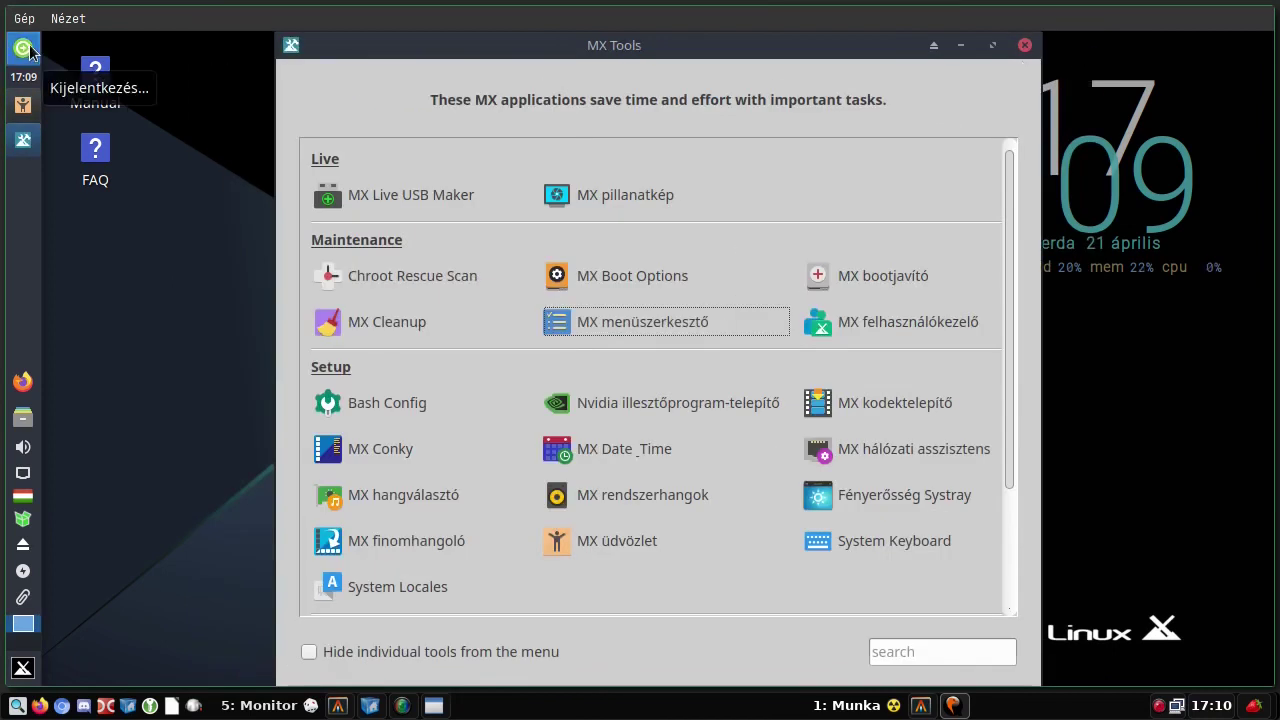
pyautogui.click(23, 668)
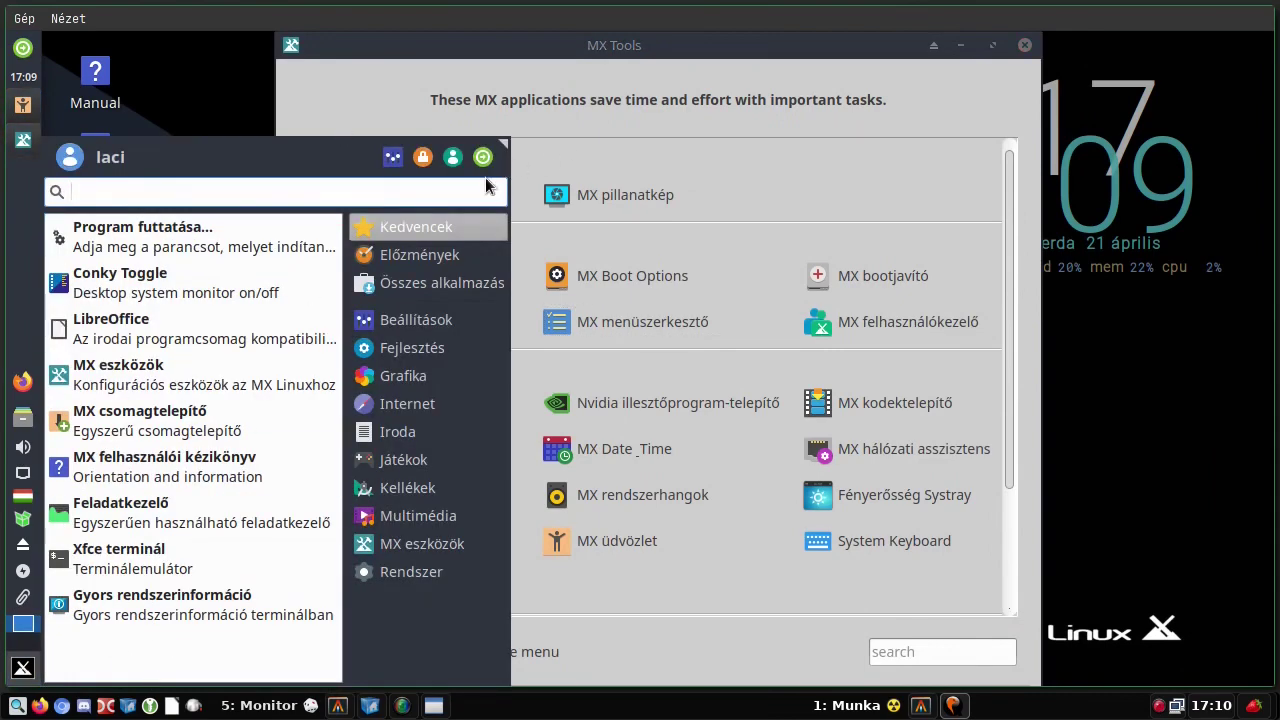
pyautogui.click(845, 178)
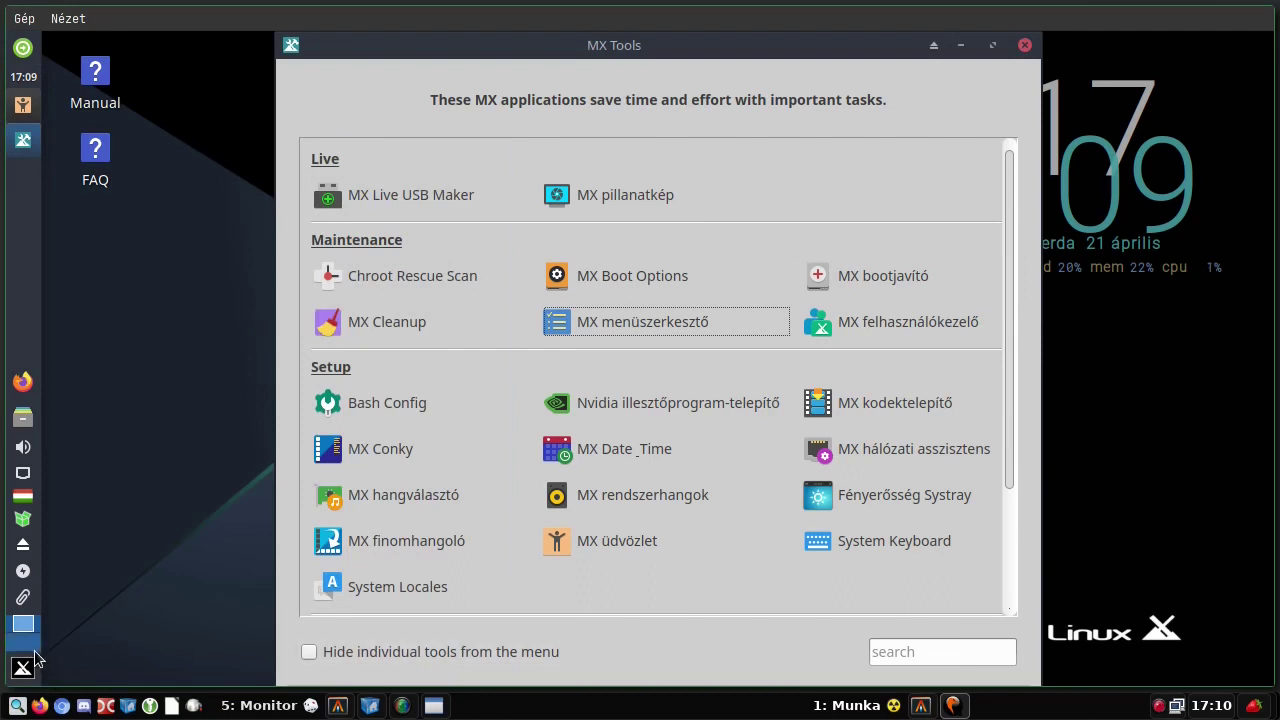
pyautogui.rightClick(27, 314)
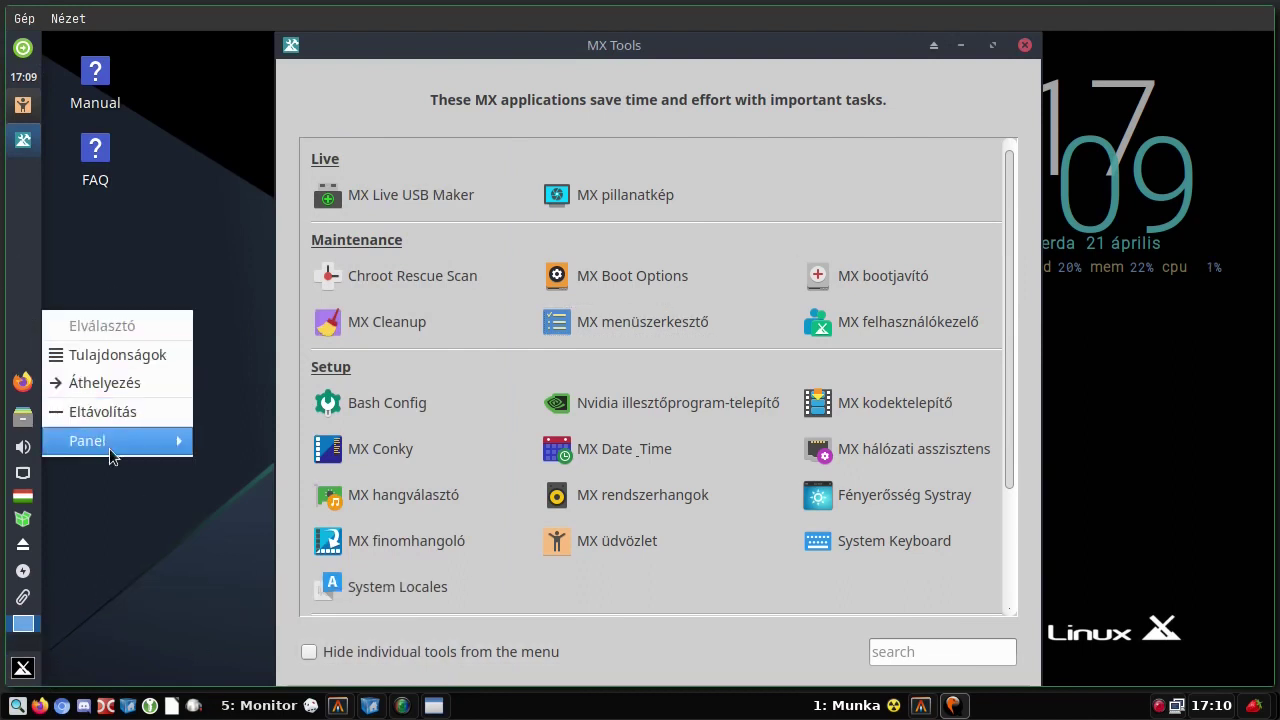
pyautogui.moveTo(110, 445)
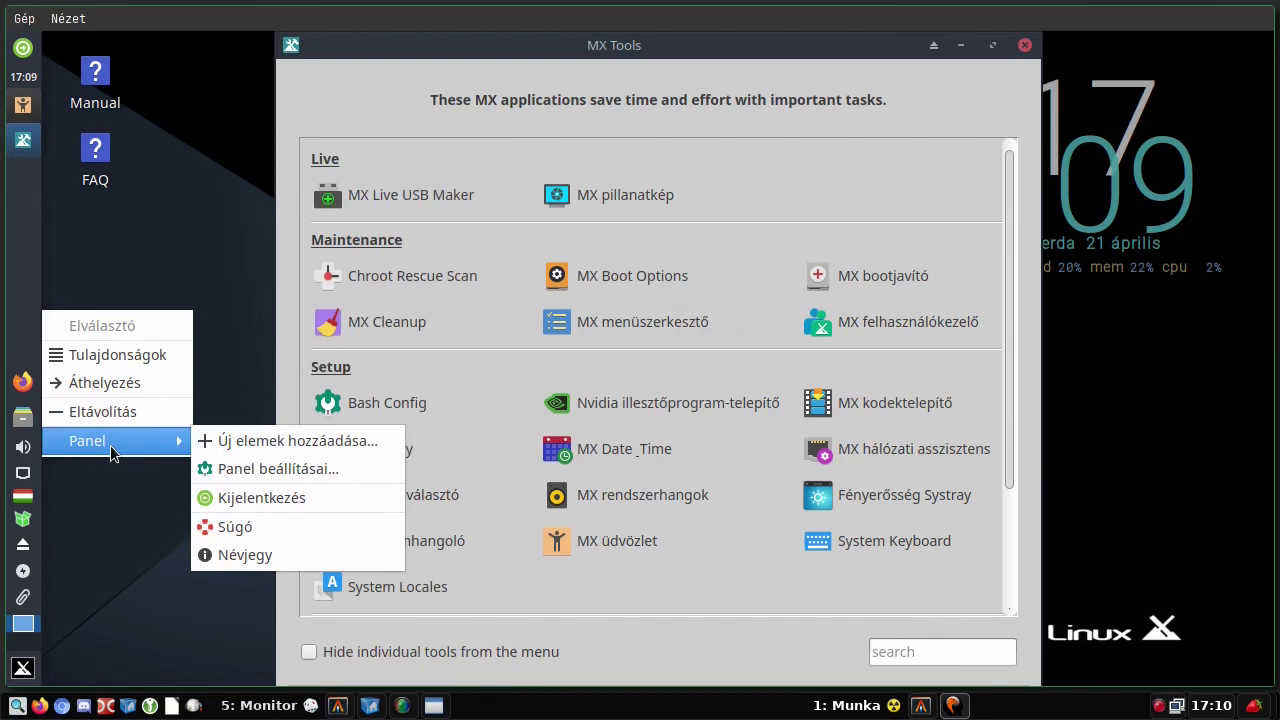
pyautogui.click(155, 251)
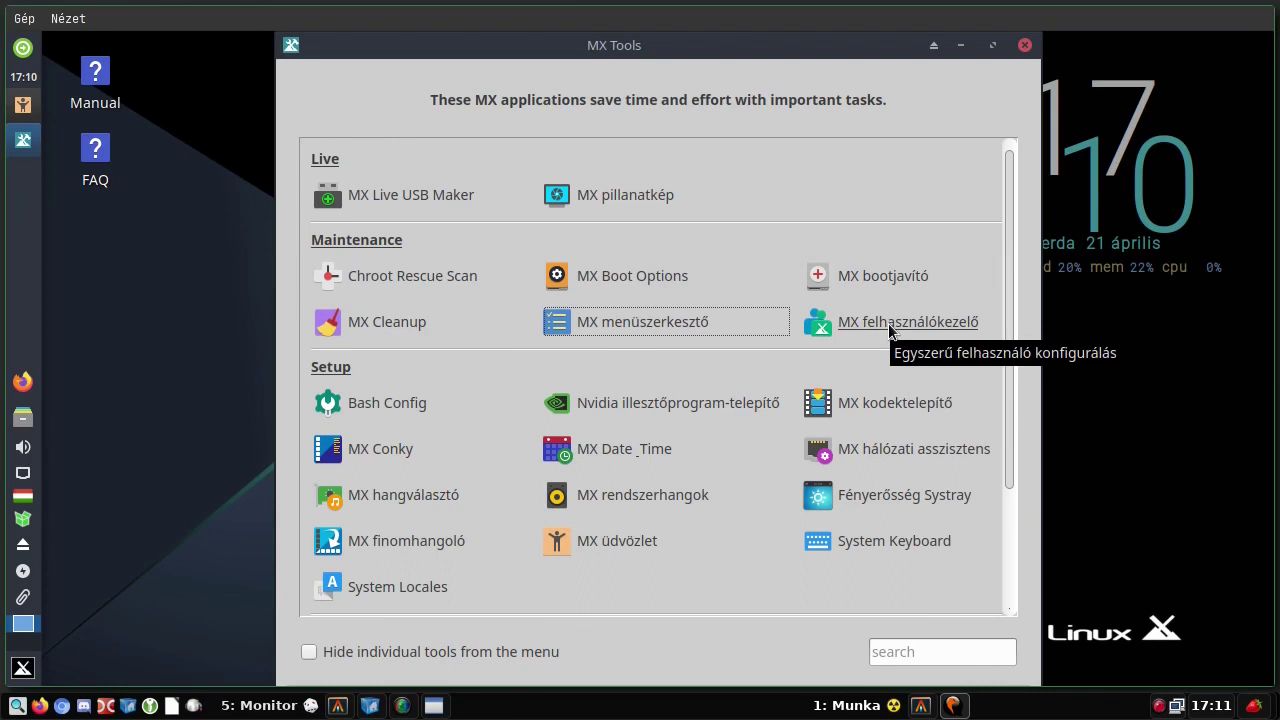
# - Dismiss the message and relaunch MX User Manager with the administrator password
pyautogui.click(889, 330)
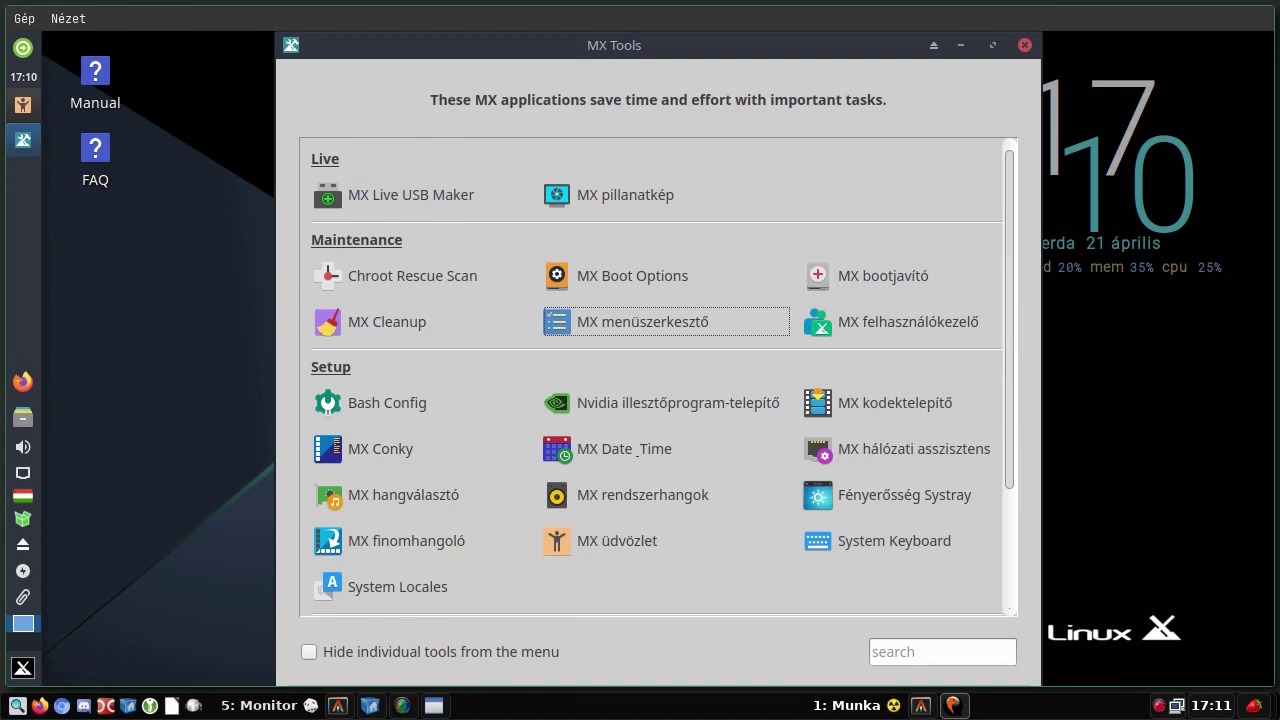
pyautogui.click(890, 312)
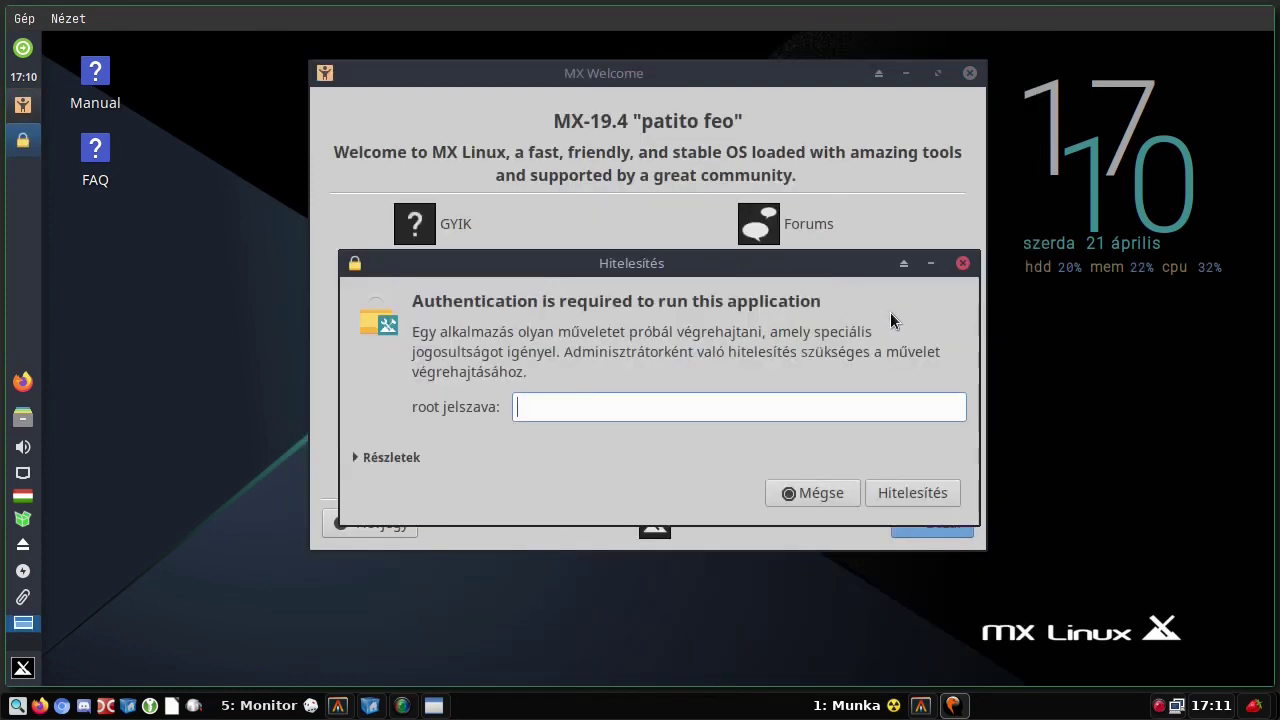
pyautogui.write('a')
pyautogui.press('Return')
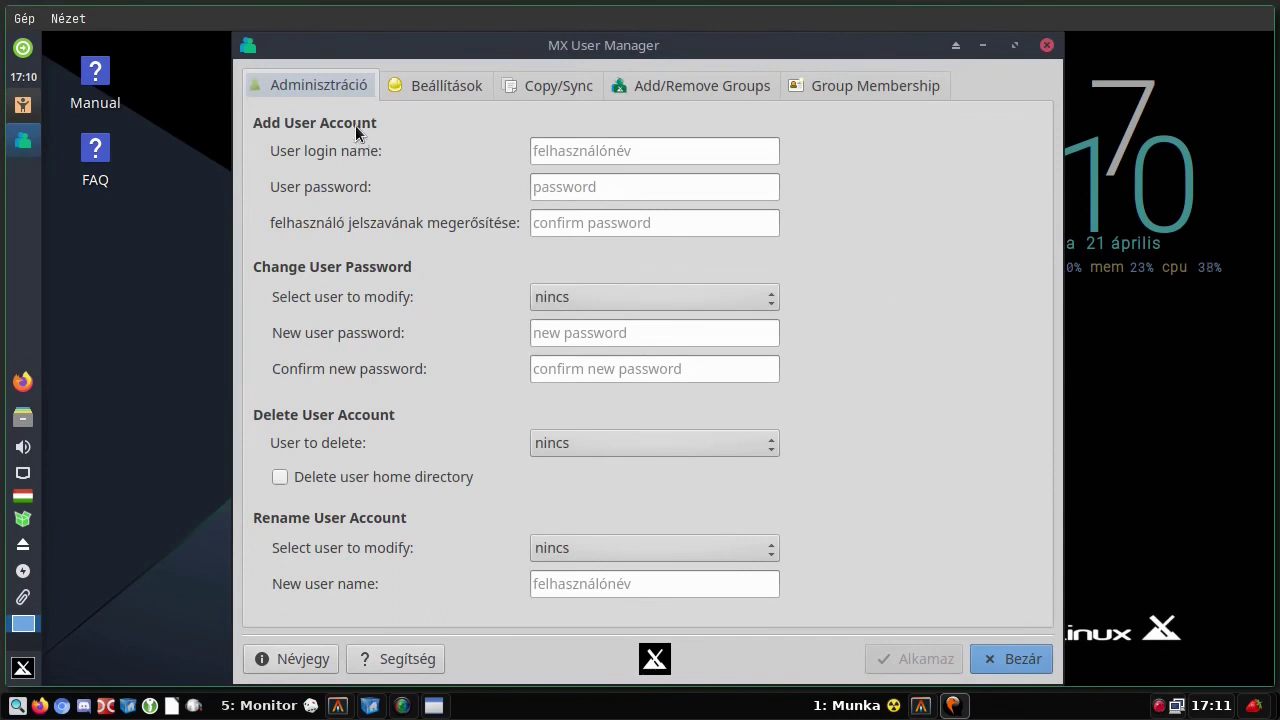
# - Add the chosen user to the crontab group, apply the change, and close the user manager
pyautogui.click(671, 88)
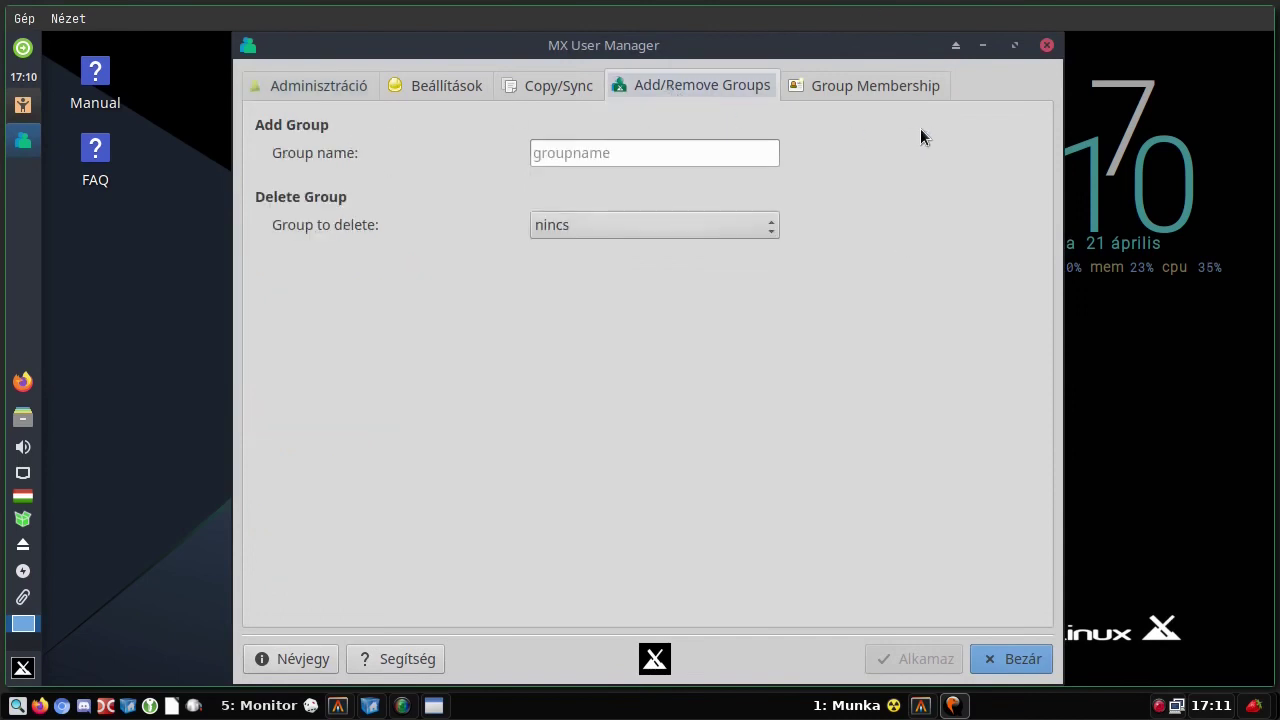
pyautogui.click(896, 90)
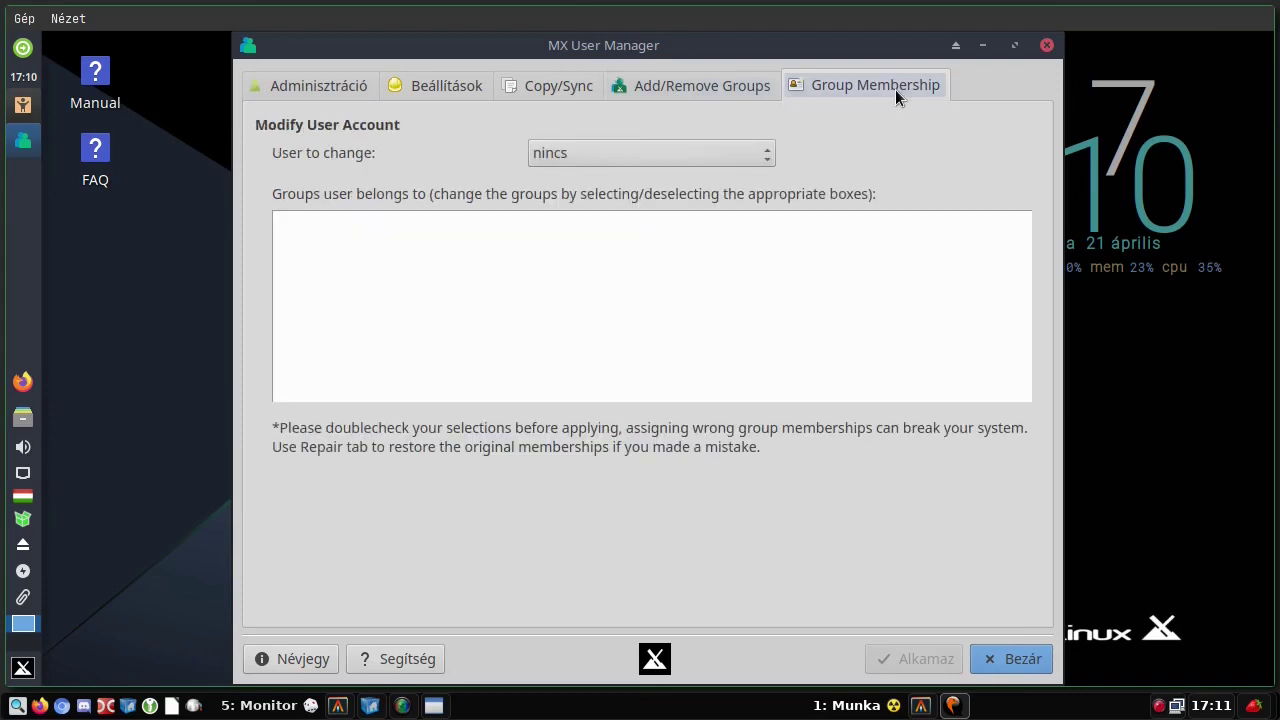
pyautogui.click(735, 152)
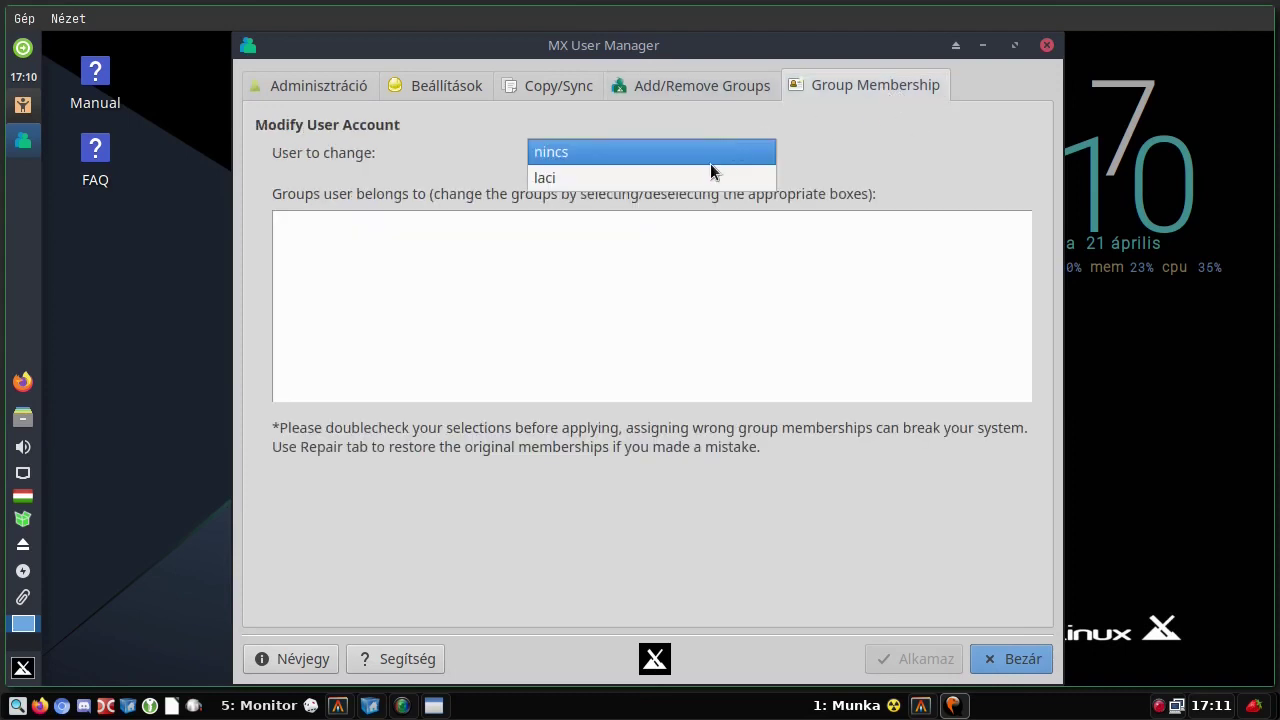
pyautogui.click(706, 178)
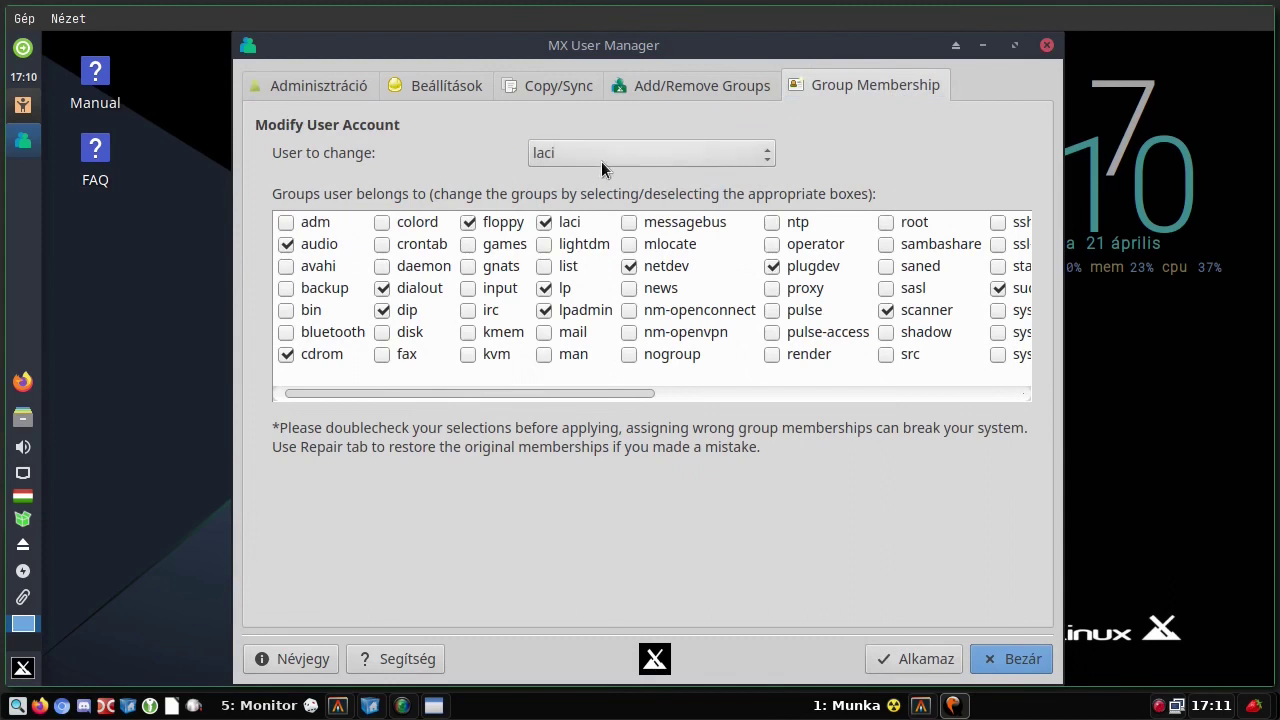
pyautogui.click(389, 244)
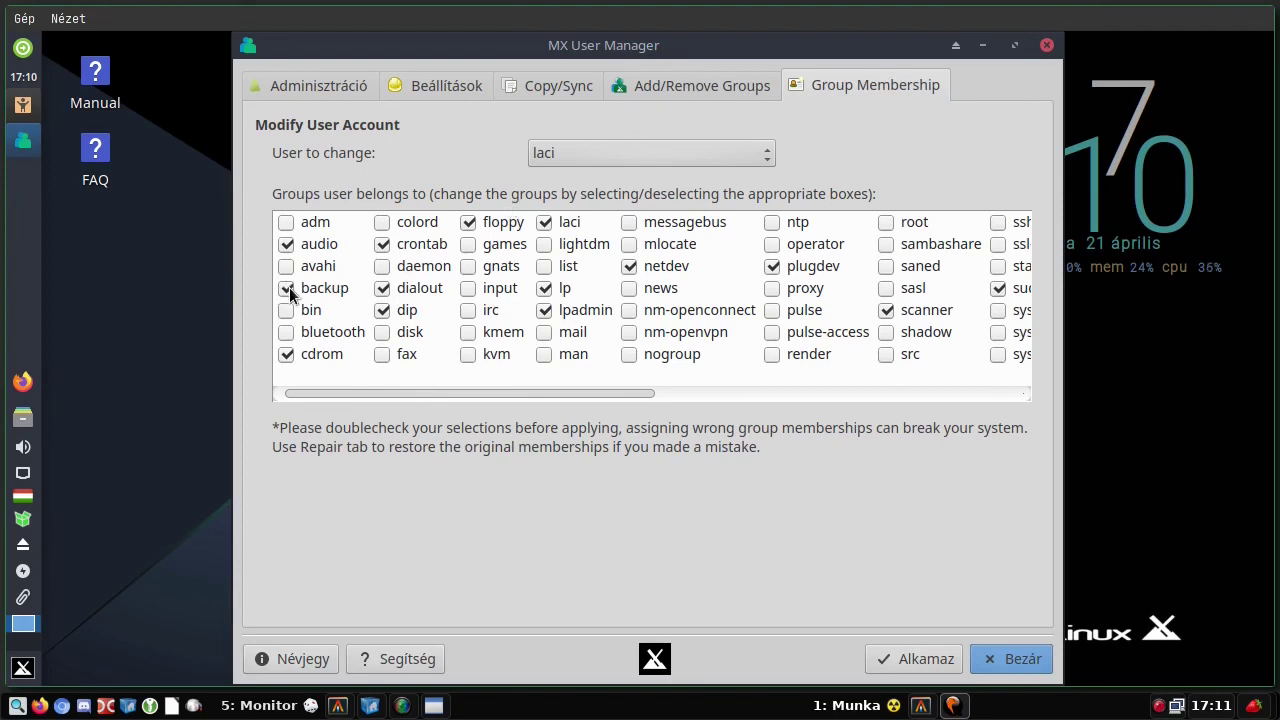
pyautogui.click(916, 655)
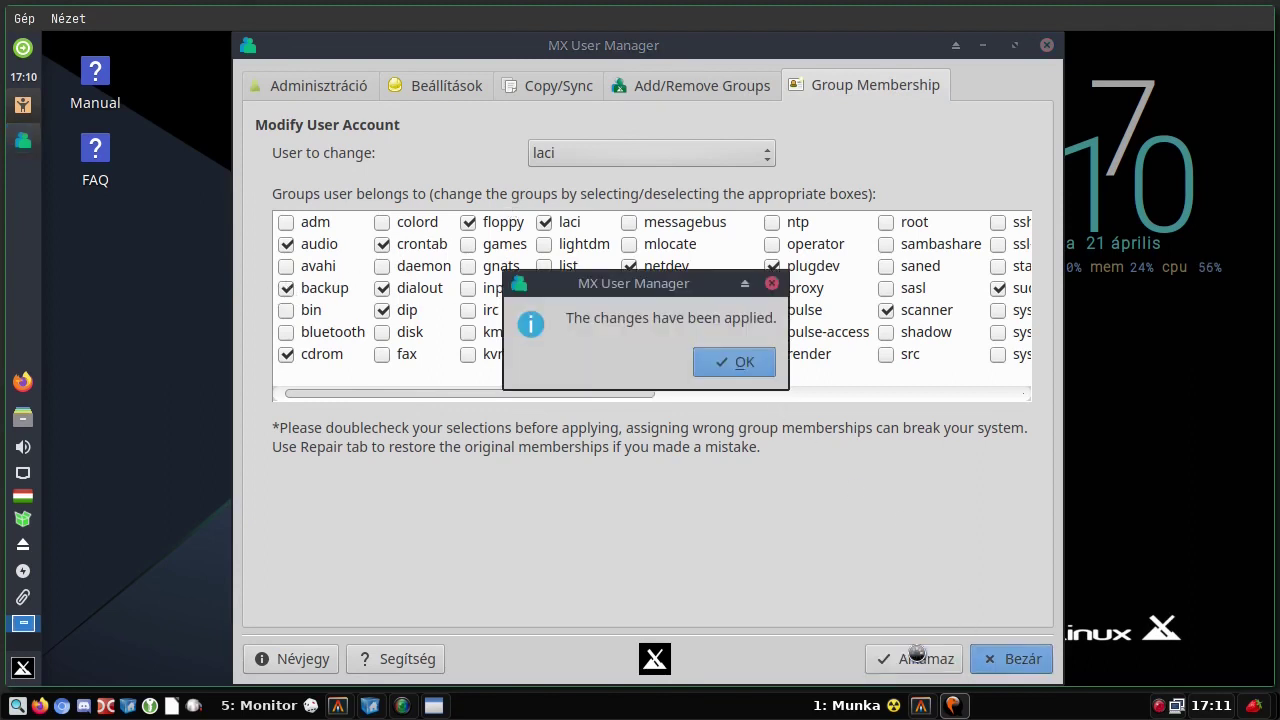
pyautogui.click(742, 363)
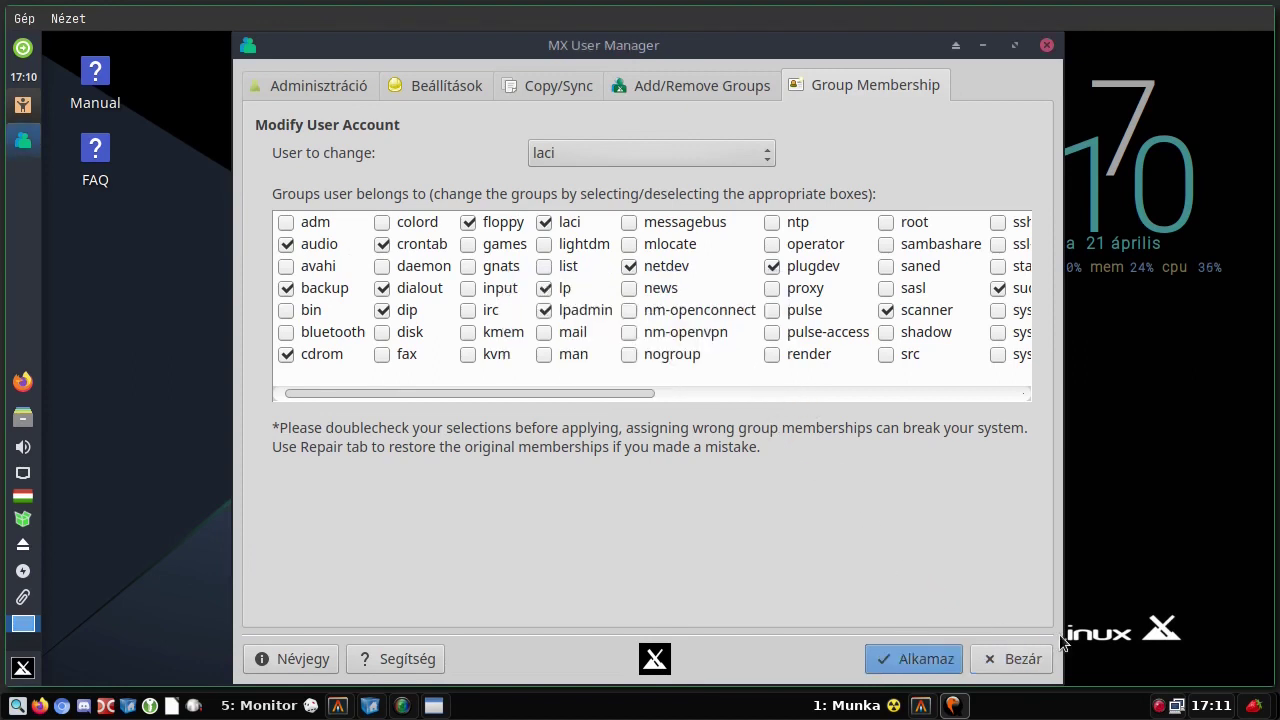
pyautogui.click(1030, 656)
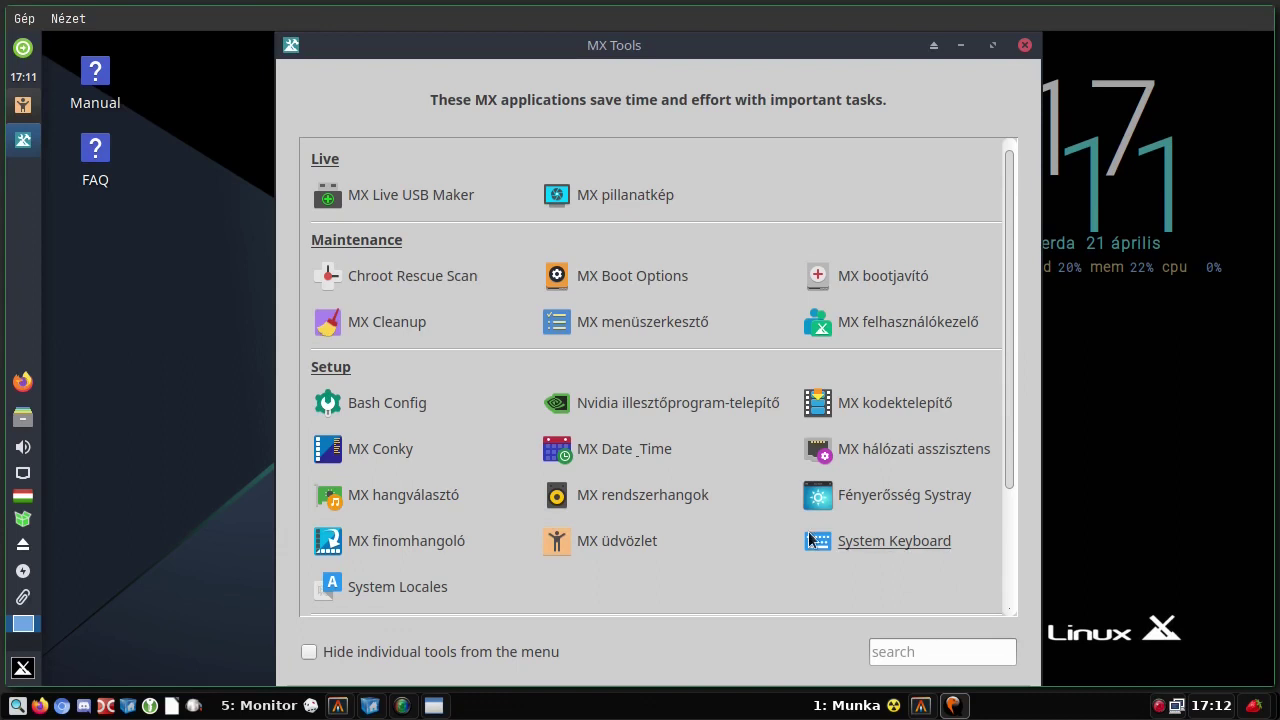
# - Open Bash Config, scroll through the aliases, and set the prompt style to Fancy Prompt, then Custom
pyautogui.click(385, 403)
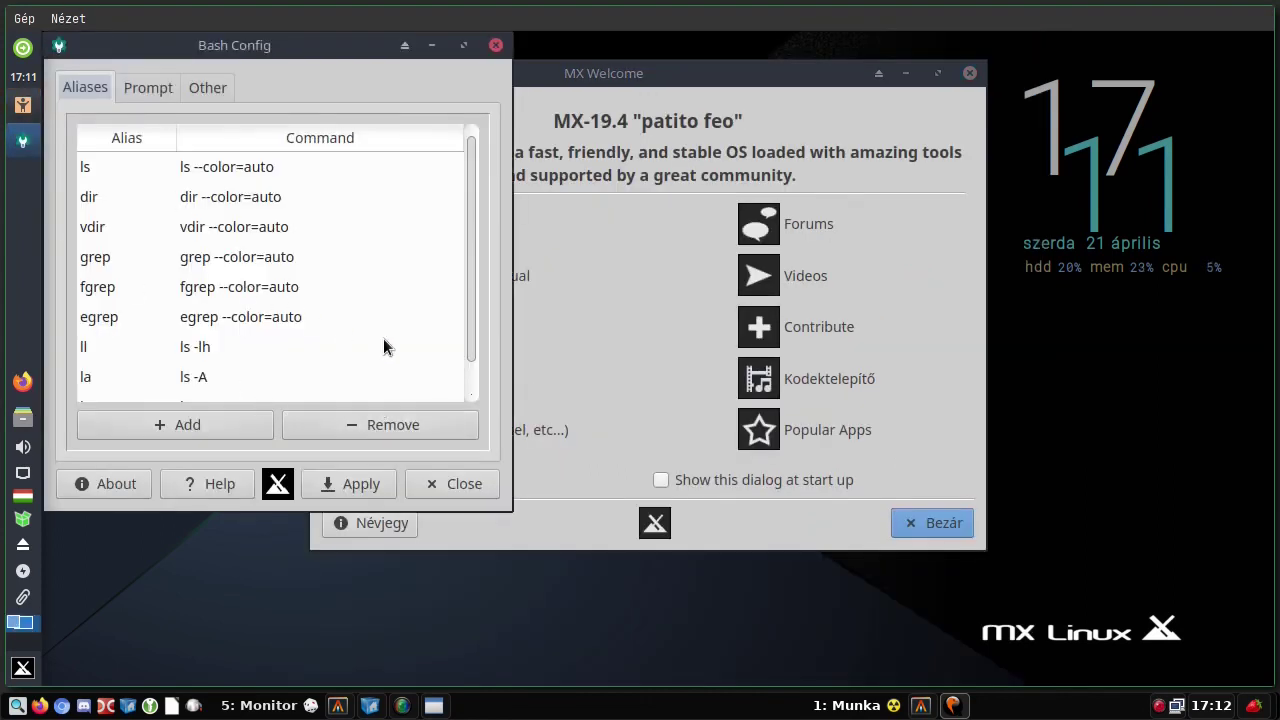
pyautogui.scroll(-1, 270, 372)
pyautogui.scroll(1, 268, 368)
pyautogui.click(140, 88)
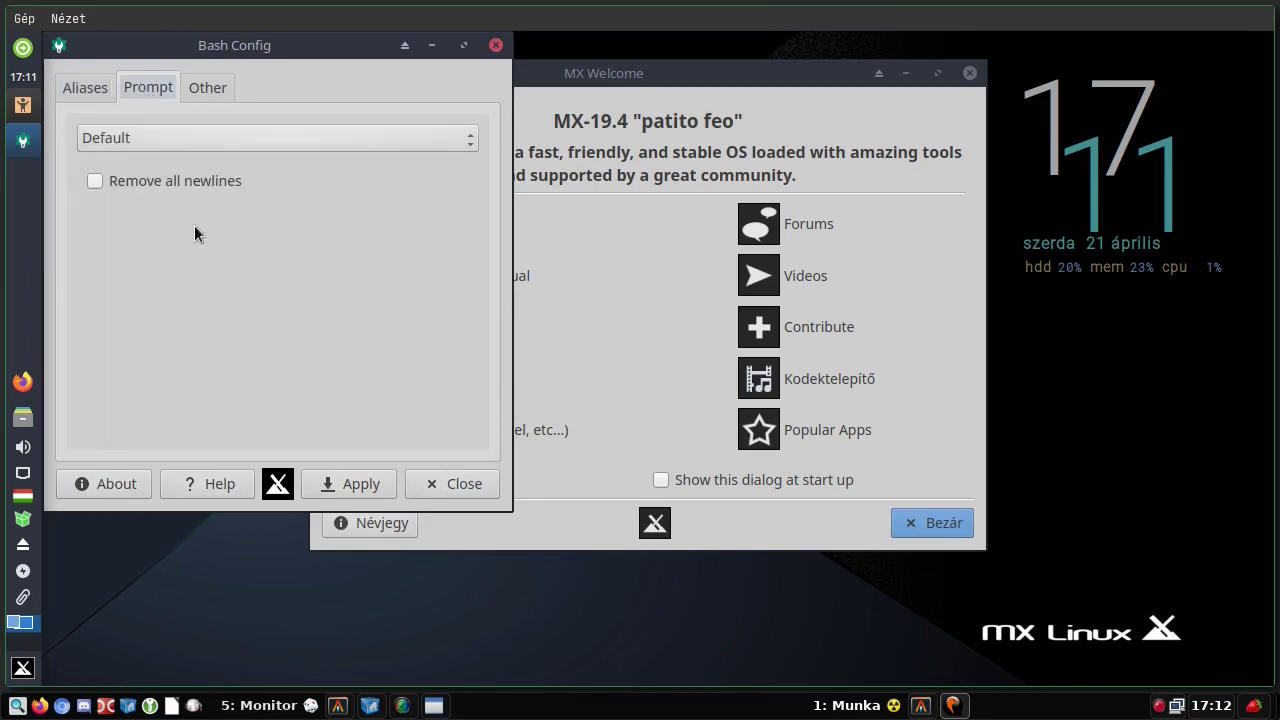
pyautogui.click(150, 140)
pyautogui.click(148, 158)
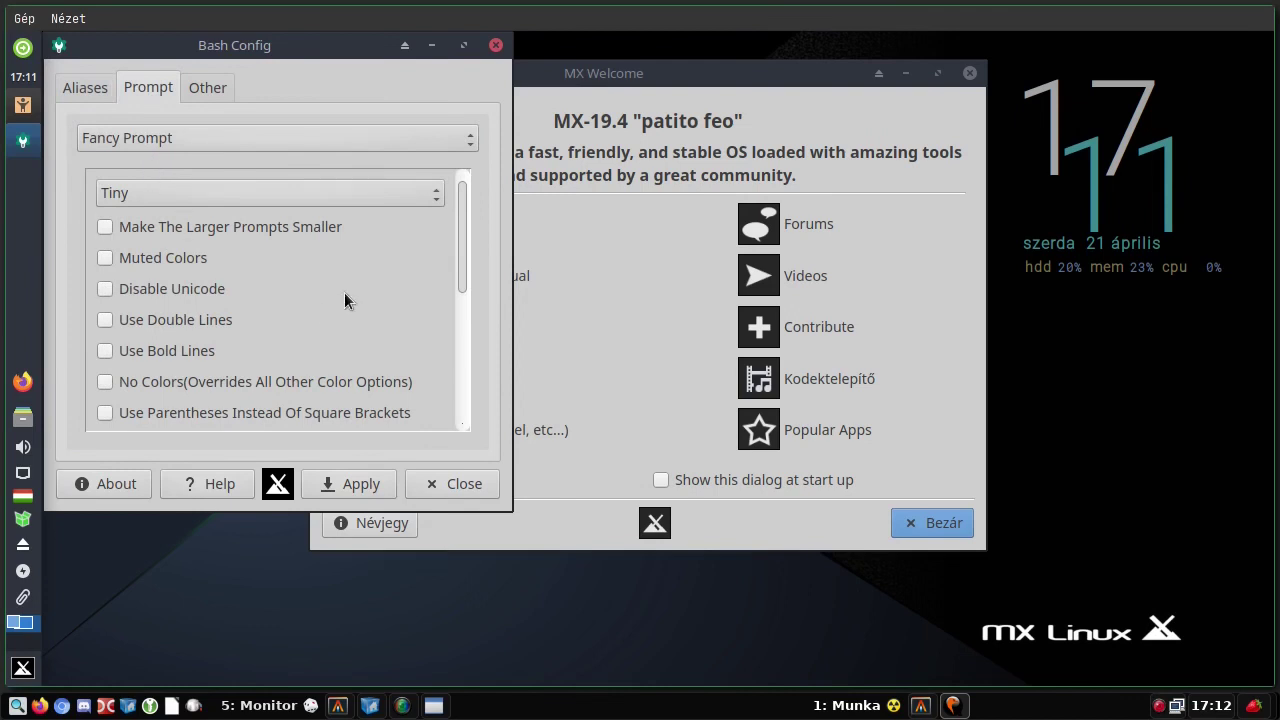
pyautogui.click(140, 138)
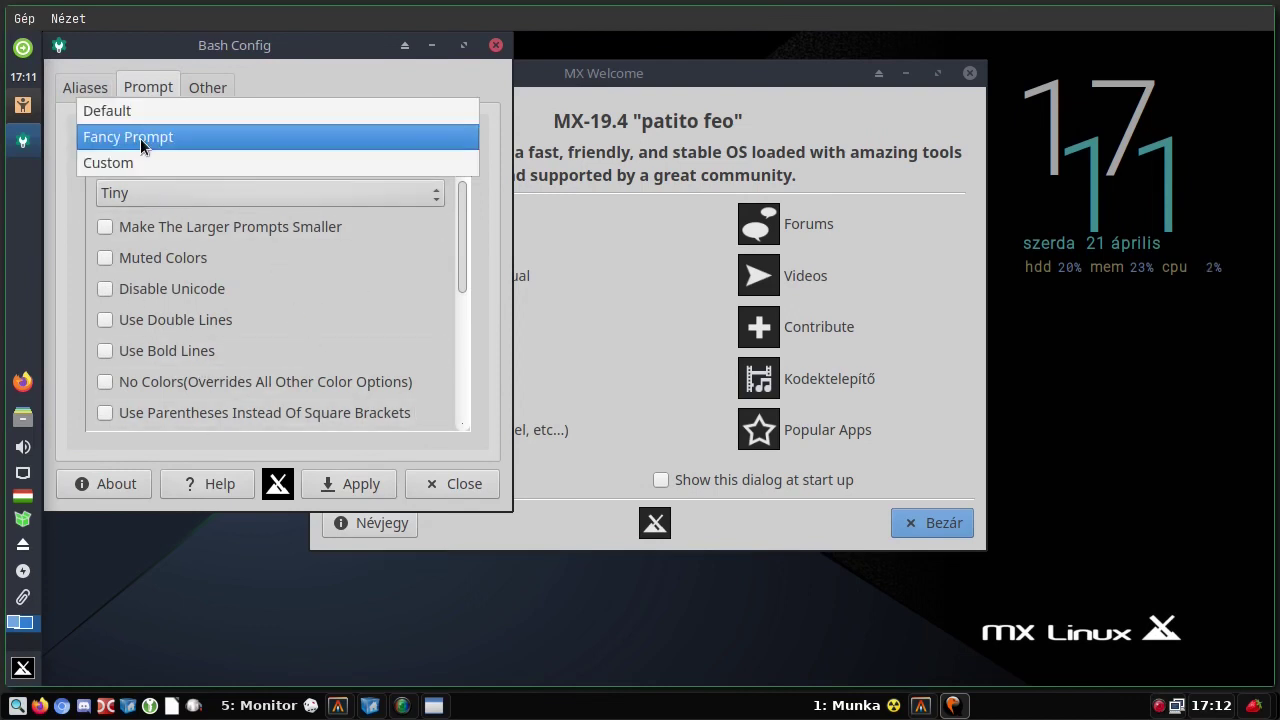
pyautogui.click(128, 164)
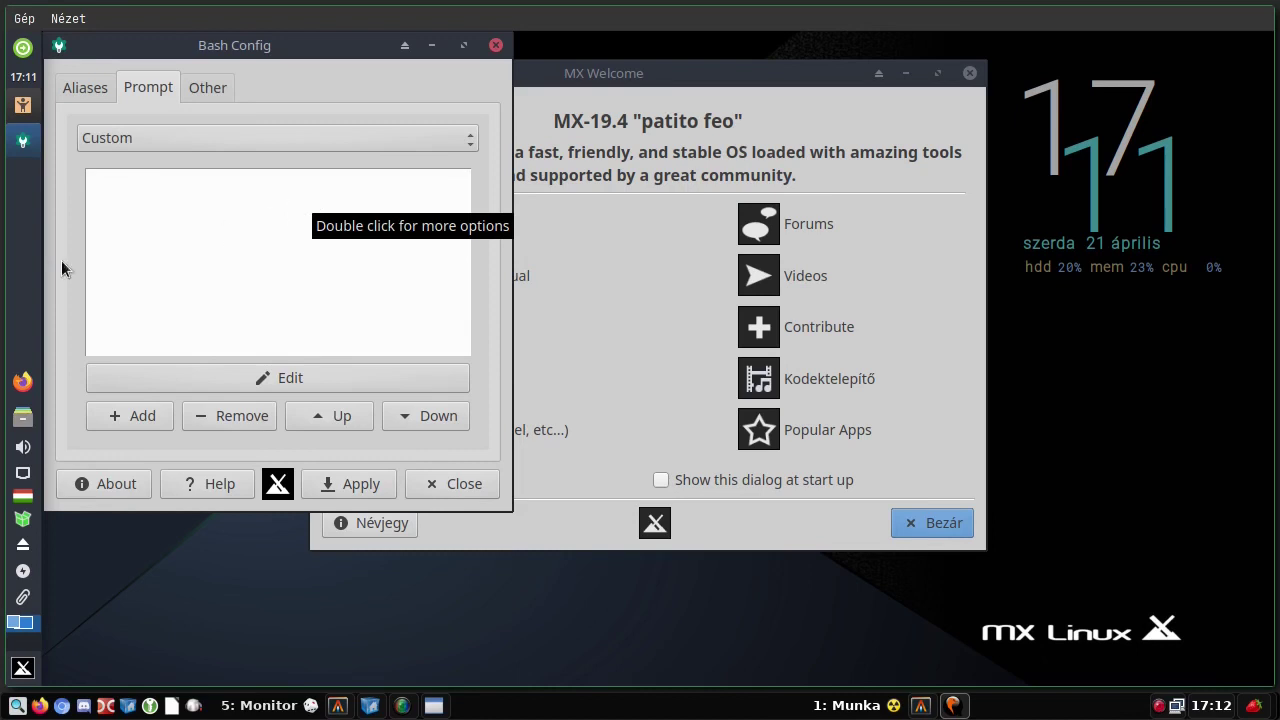
# - On the history settings page, enable then disable the History Length limit
pyautogui.click(219, 92)
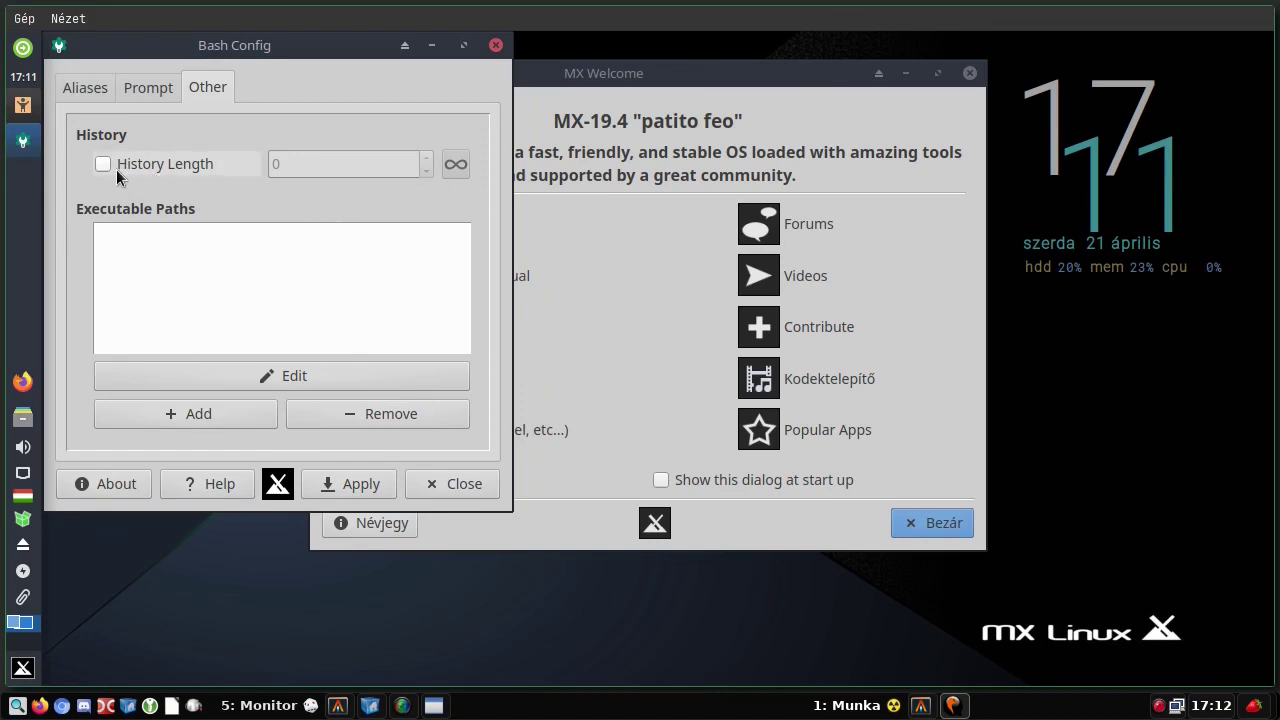
pyautogui.click(106, 163)
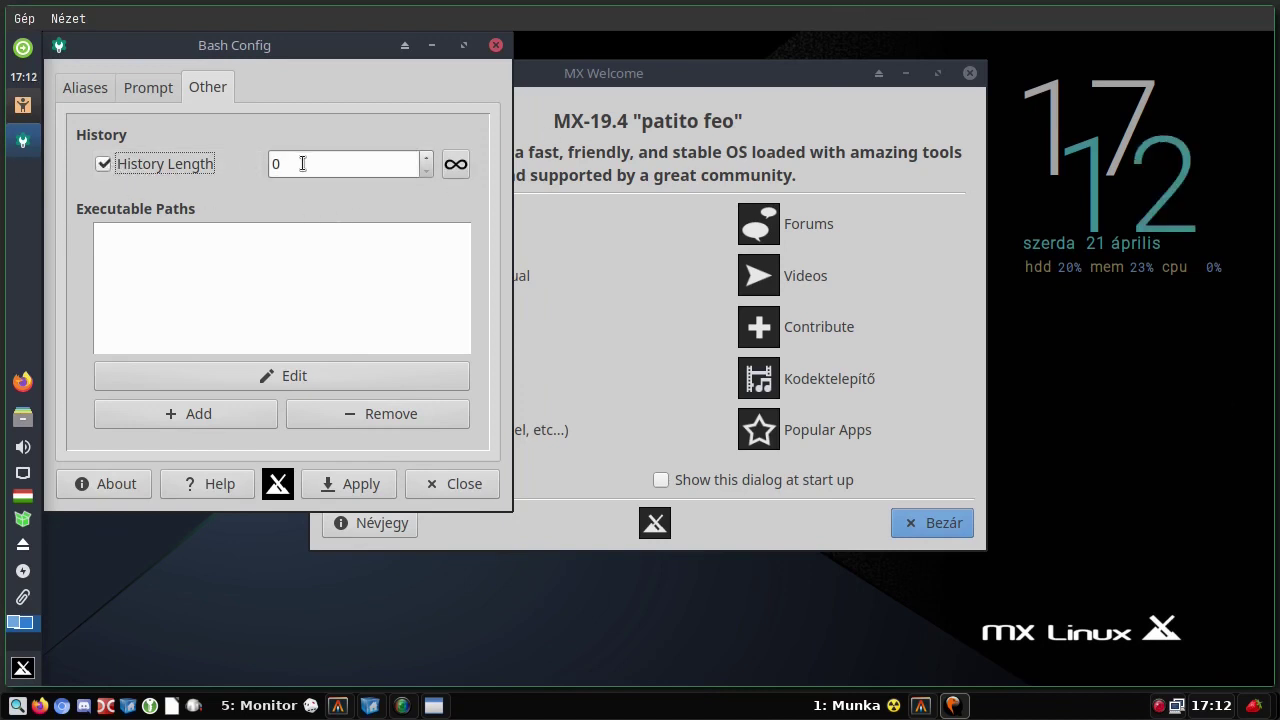
pyautogui.click(103, 163)
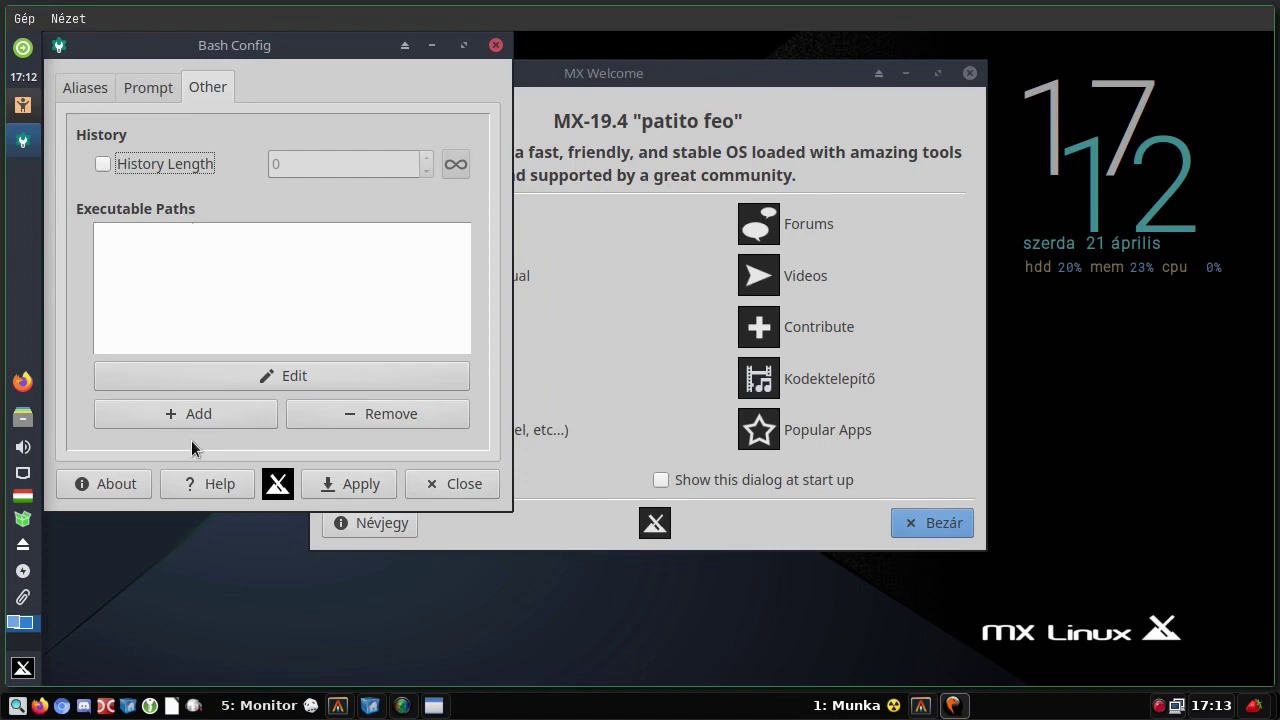
# - Add the home folder ~ to Bash Config's executable paths, cancel a second Videók entry, and close Bash Config
pyautogui.click(177, 413)
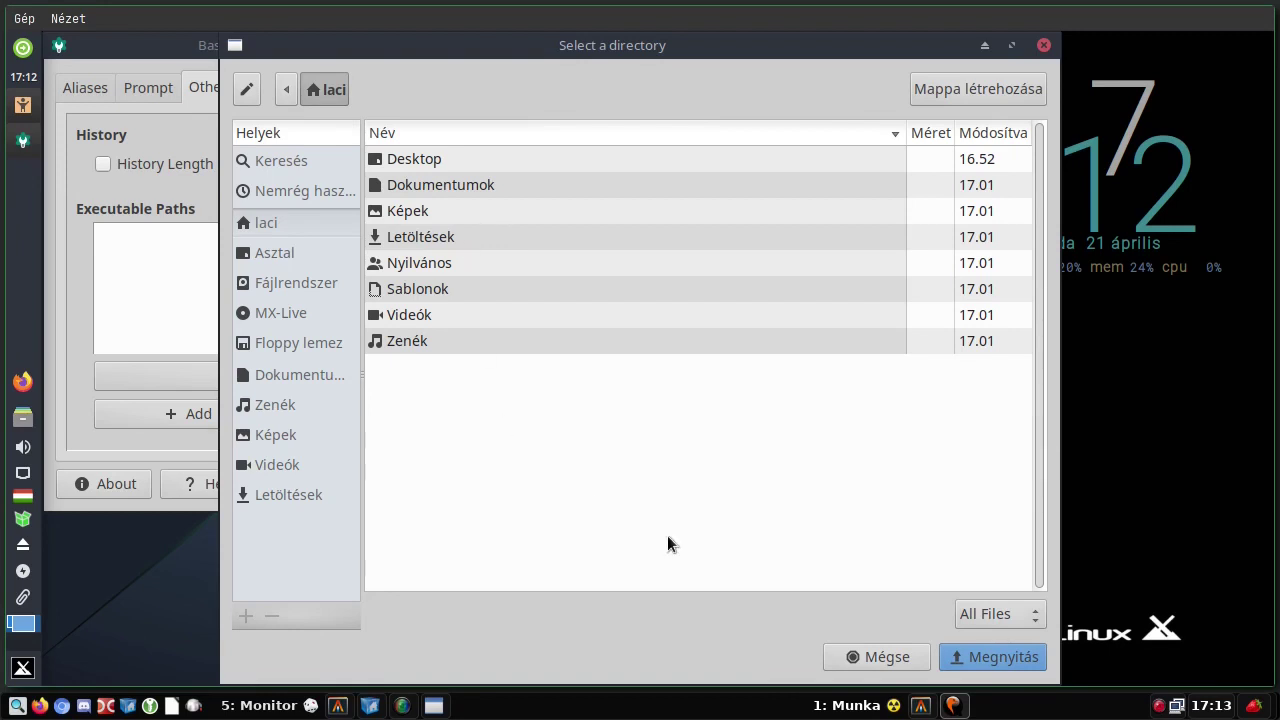
pyautogui.click(995, 664)
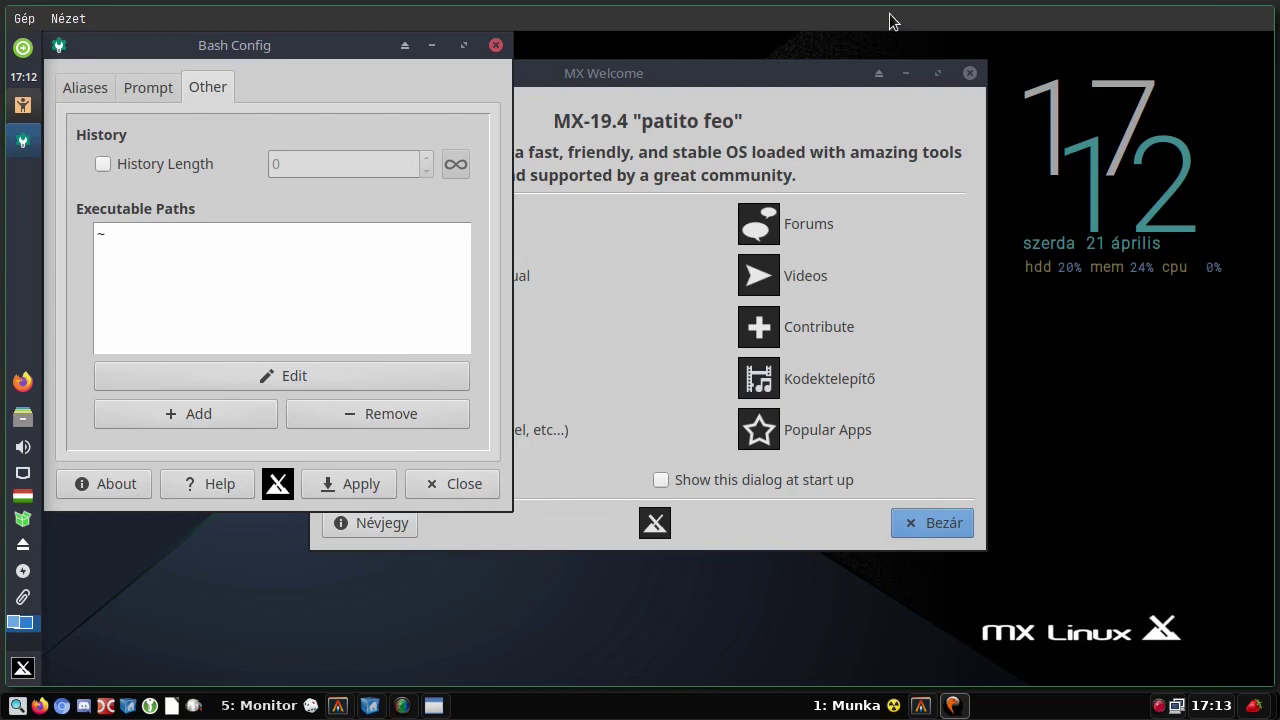
pyautogui.click(187, 411)
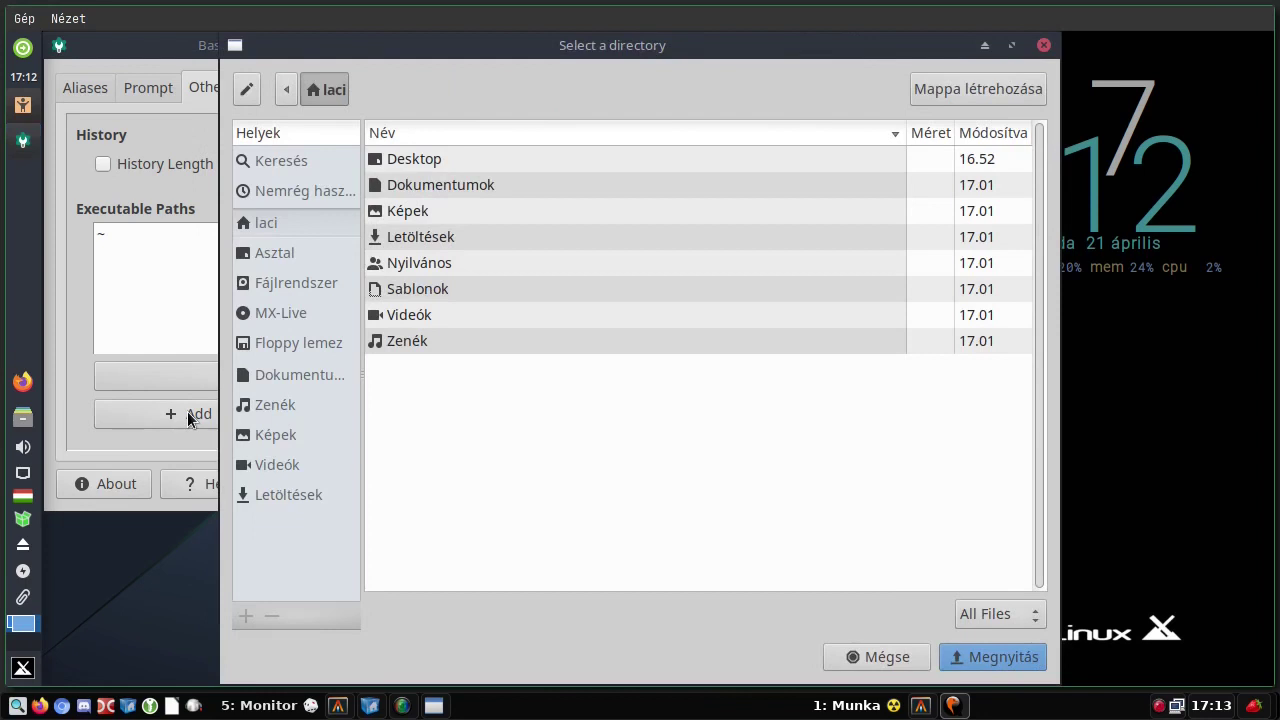
pyautogui.click(404, 316)
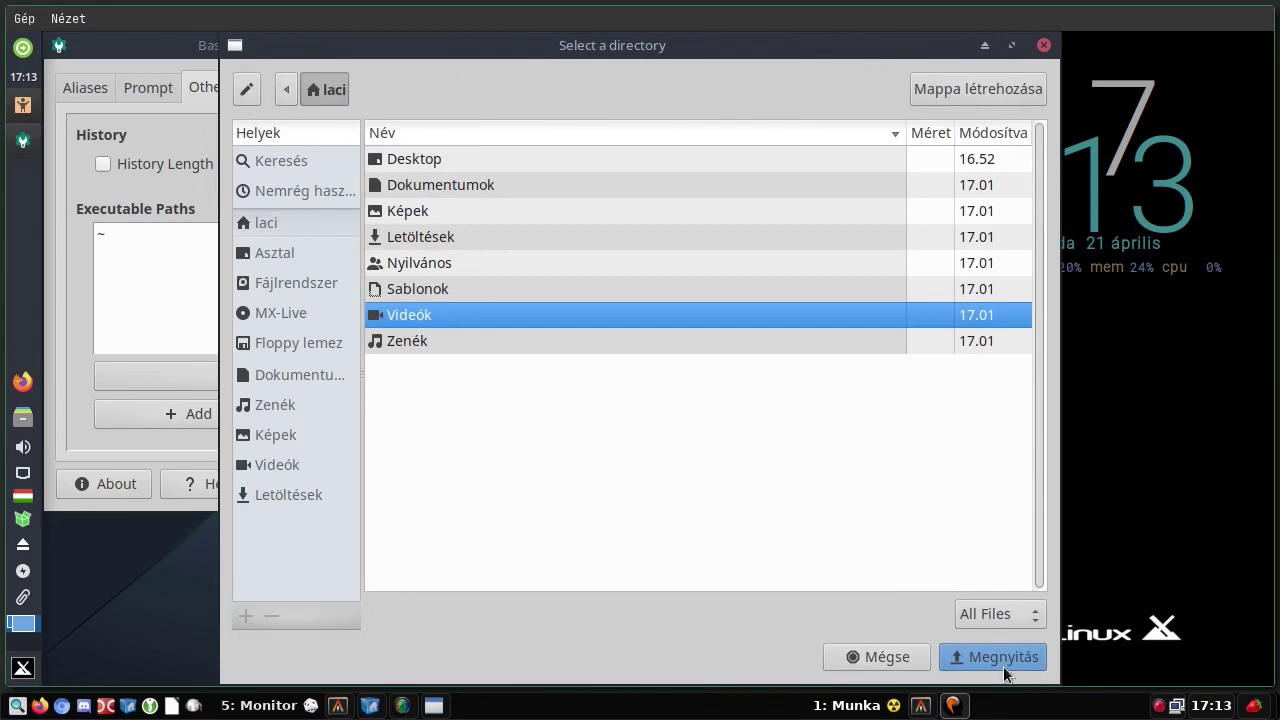
pyautogui.click(876, 660)
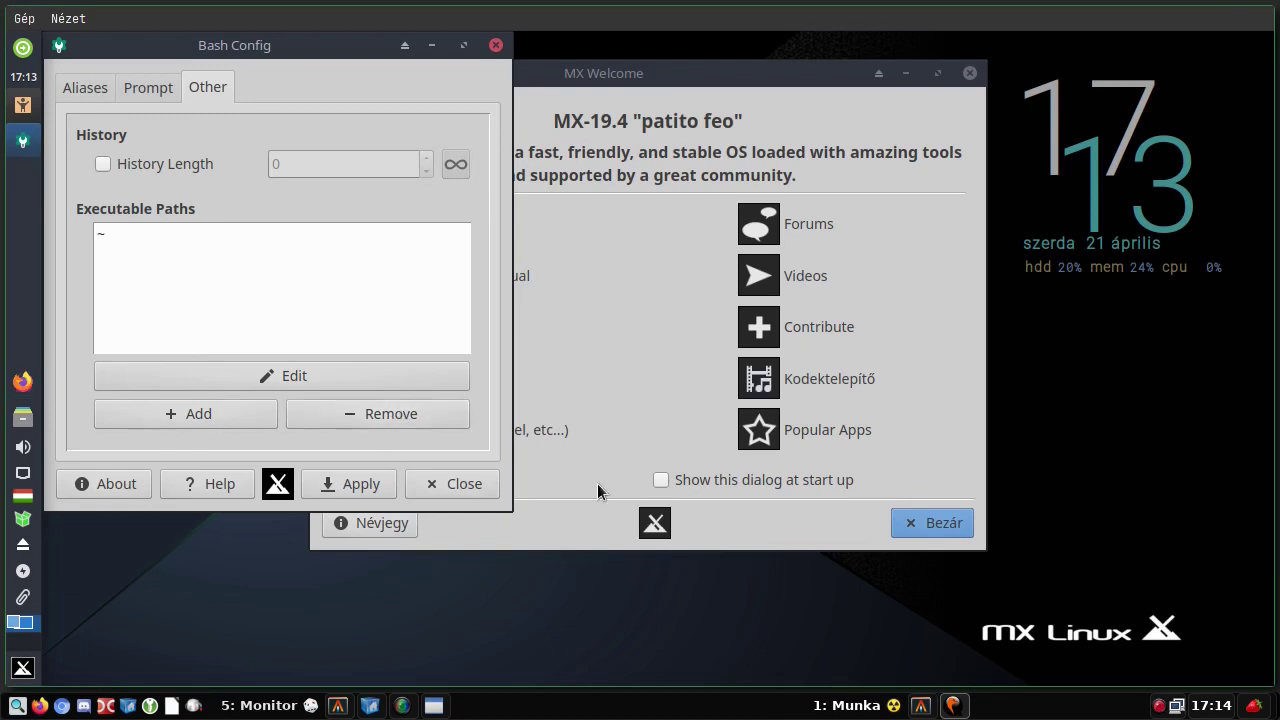
pyautogui.click(164, 237)
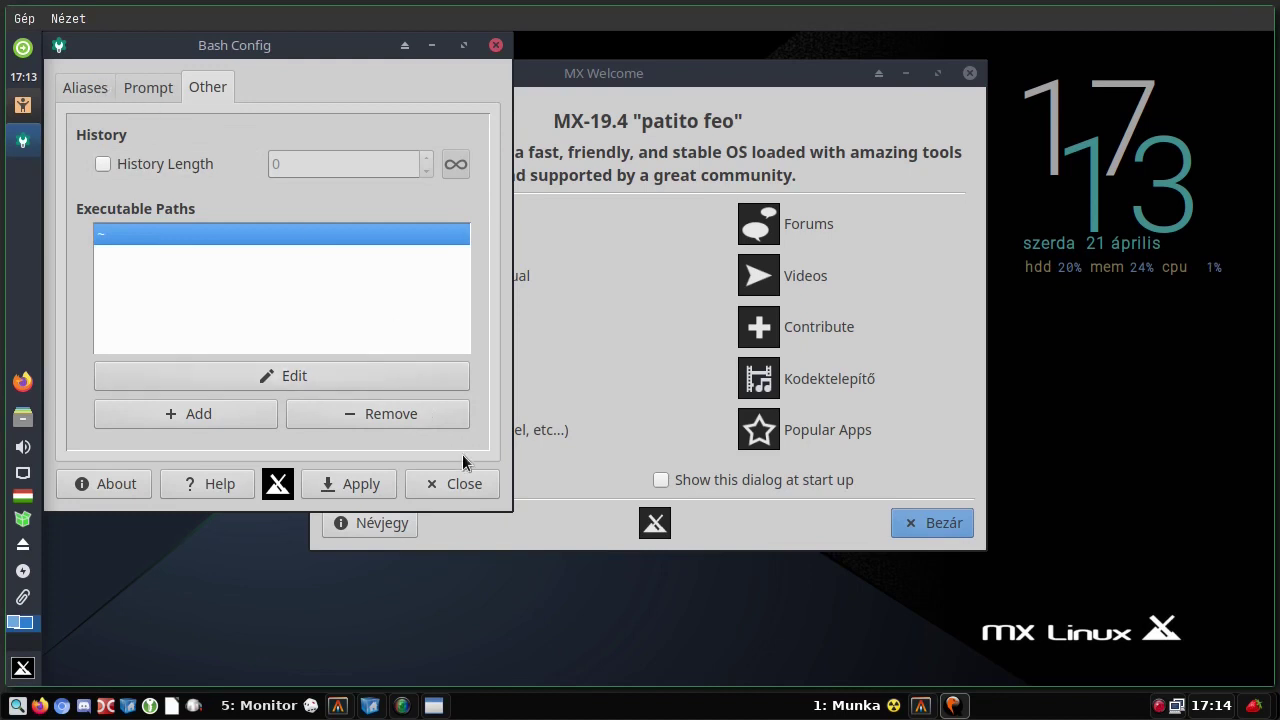
pyautogui.click(445, 485)
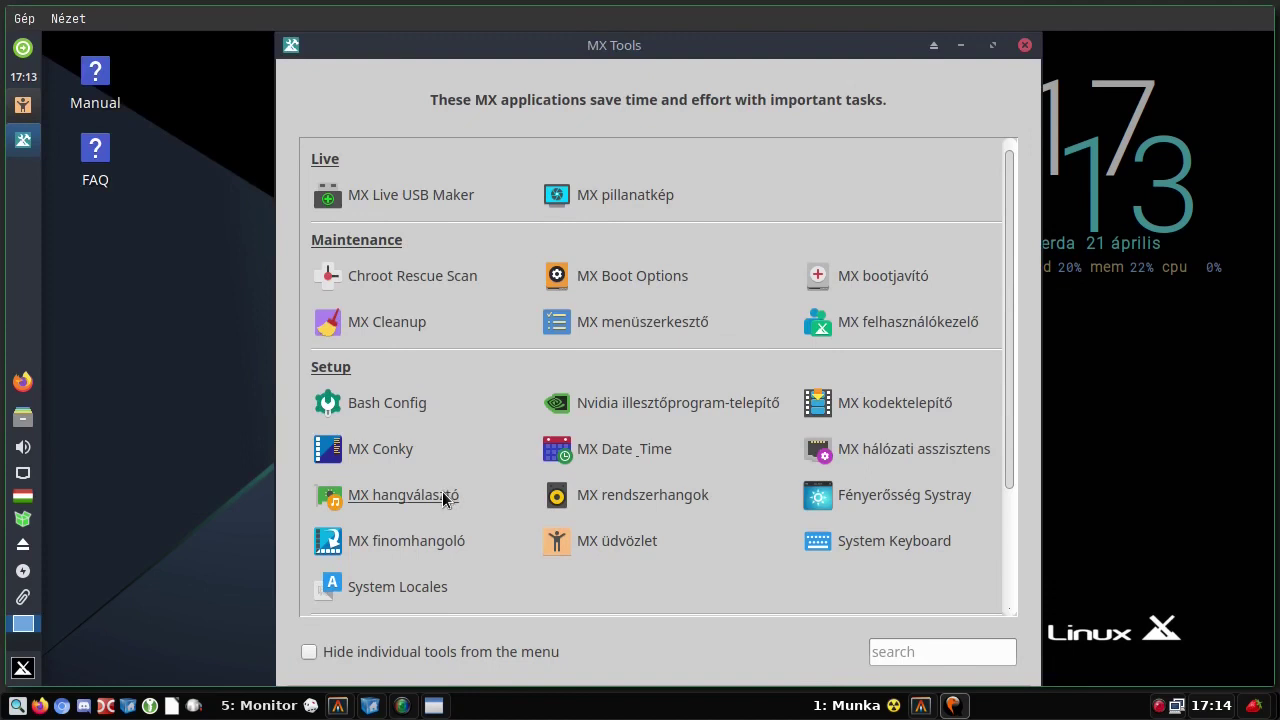
# - Run the MX codec installer with the root password, accept the responsibility notice, and finish the codec installation
pyautogui.click(874, 402)
pyautogui.write('root')
pyautogui.press('Return')
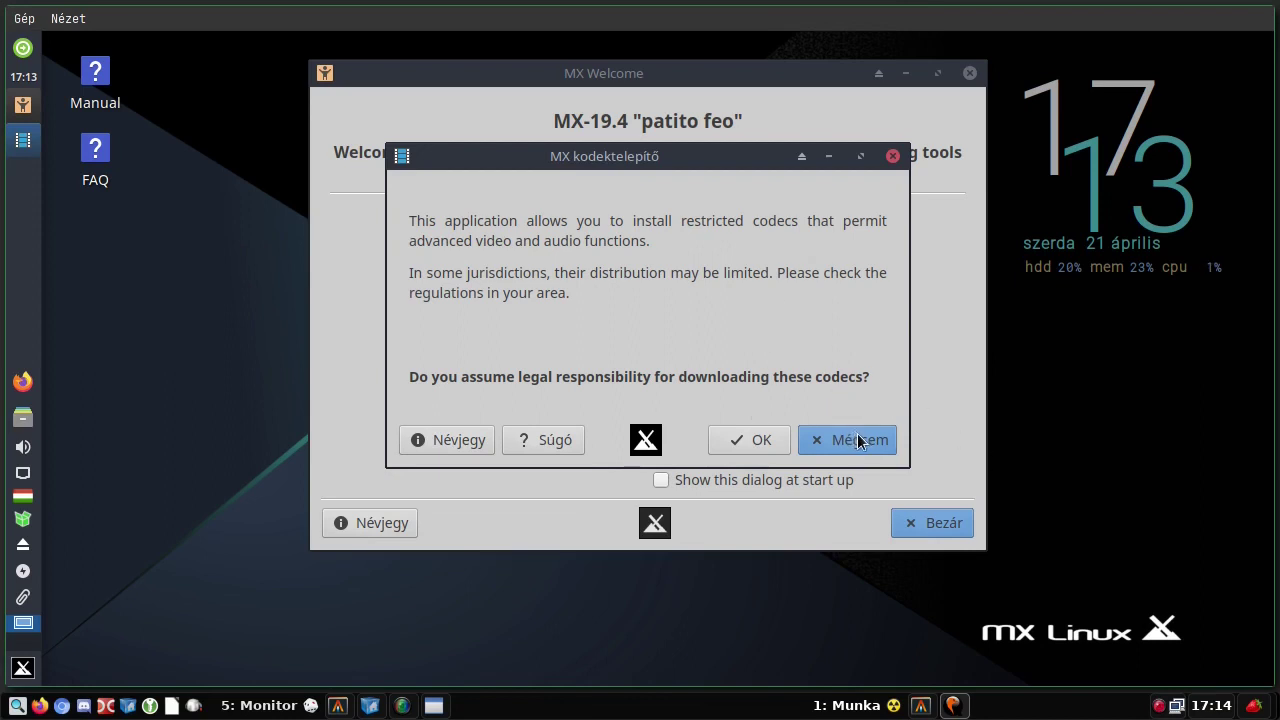
pyautogui.click(749, 441)
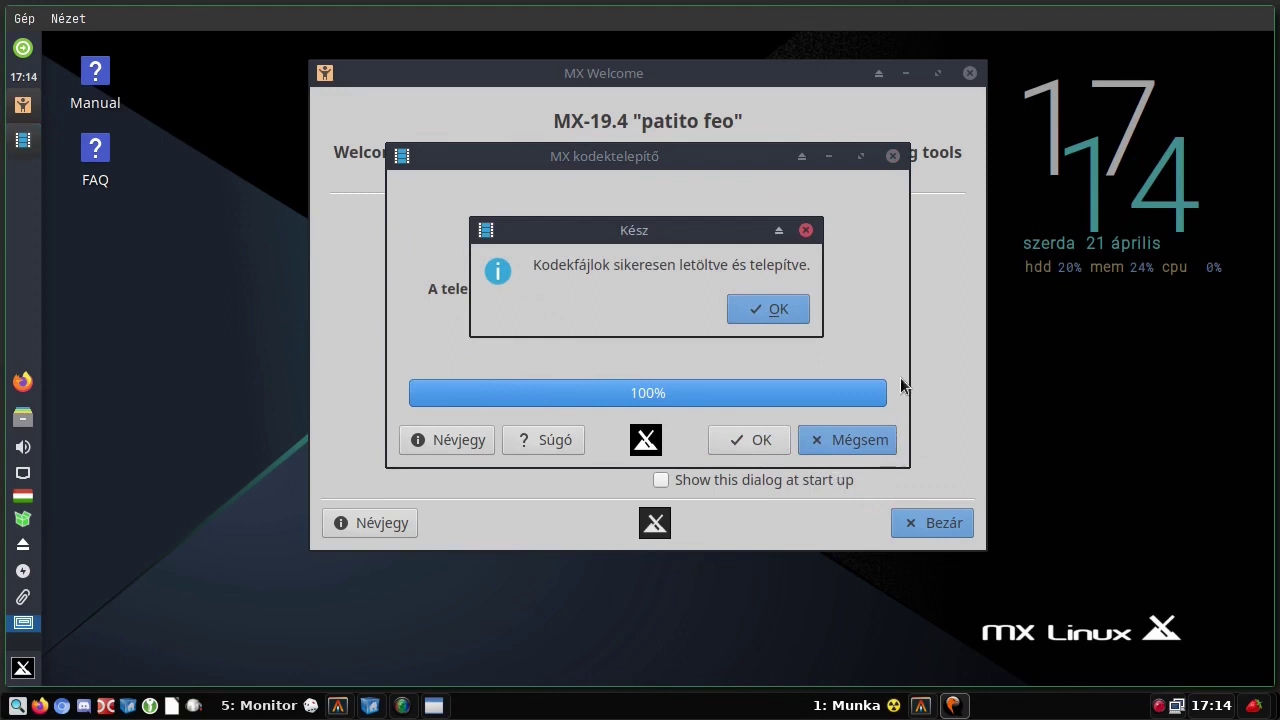
pyautogui.click(762, 303)
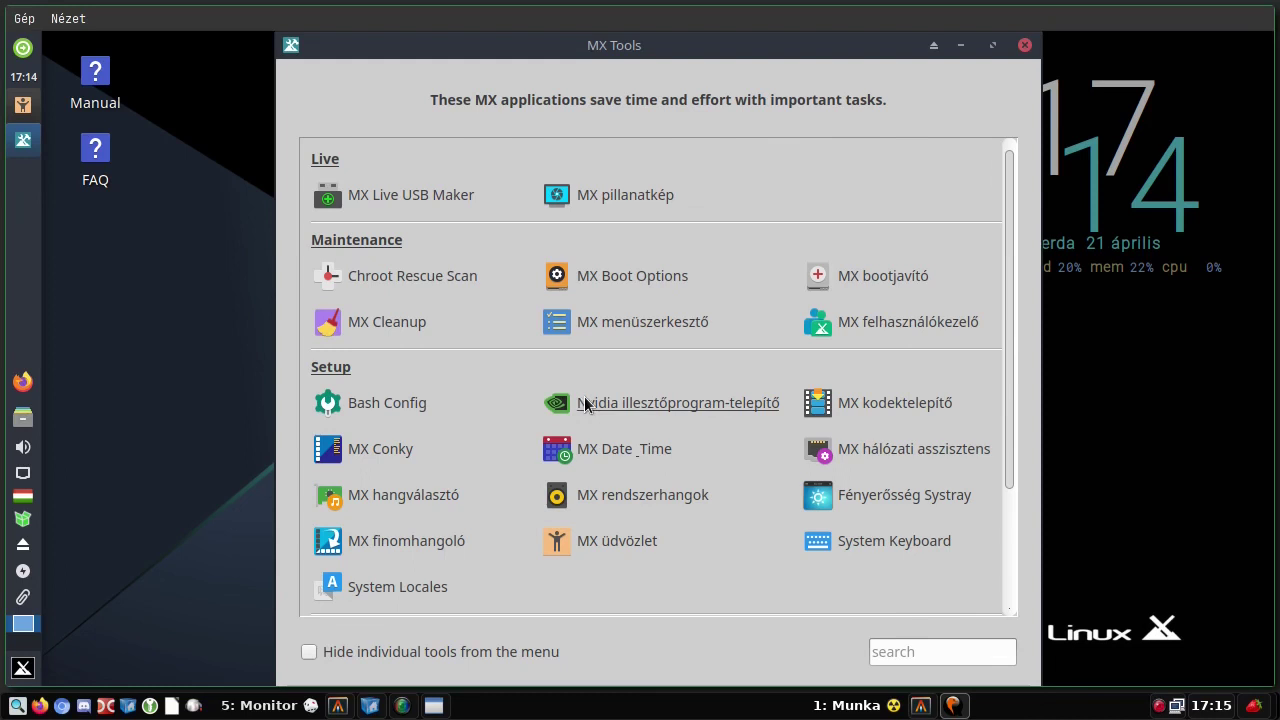
# - Browse the .conky theme folders without picking a new config, then open the active MX-Cowon_blue_roboto config
pyautogui.click(376, 450)
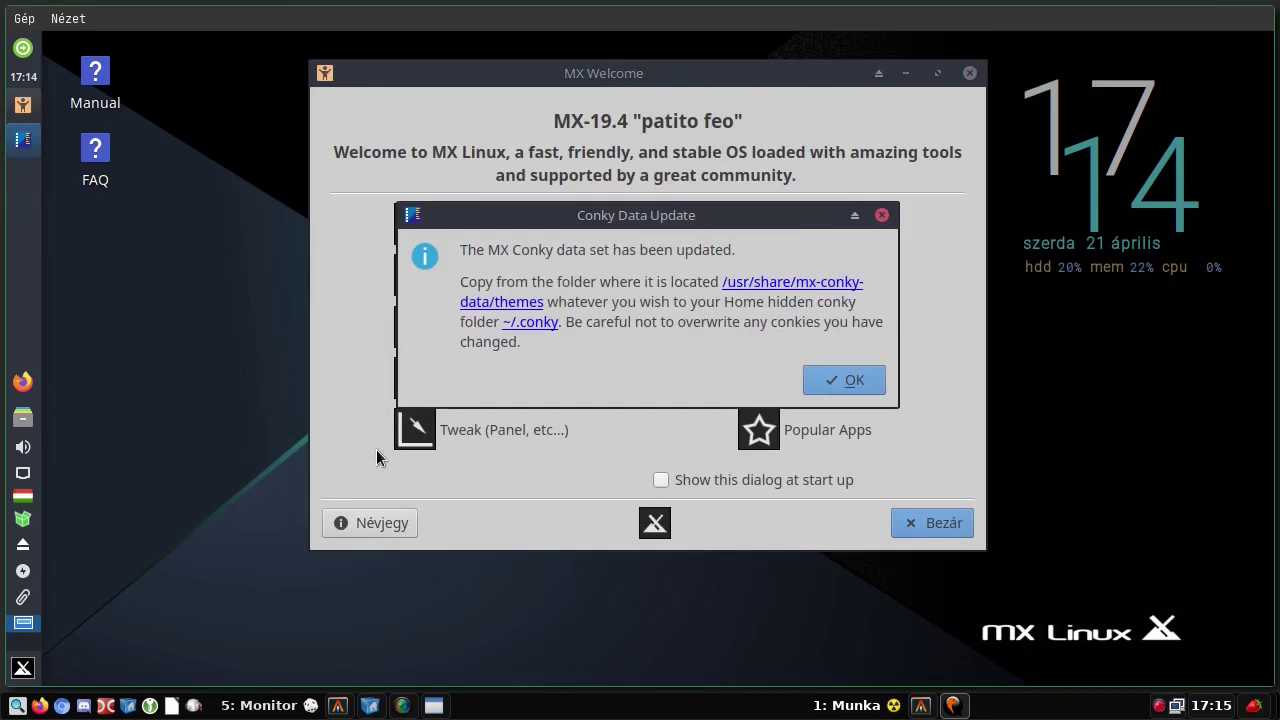
pyautogui.click(843, 381)
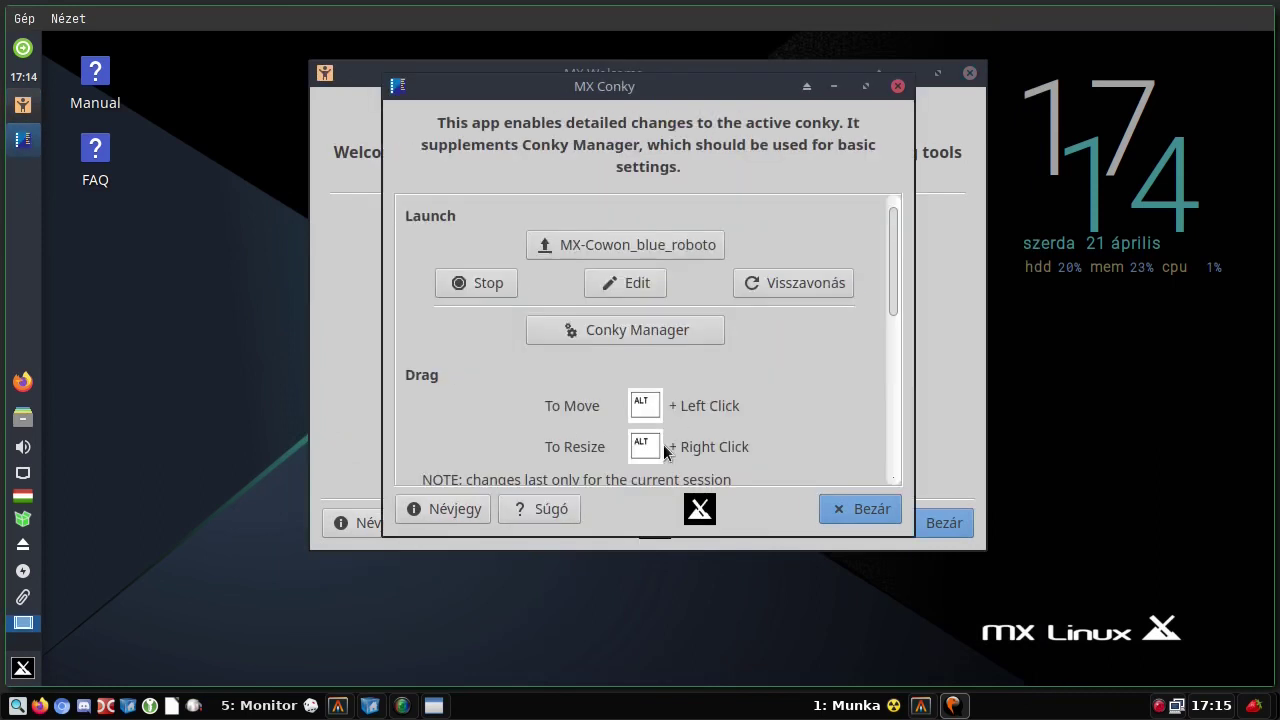
pyautogui.click(615, 242)
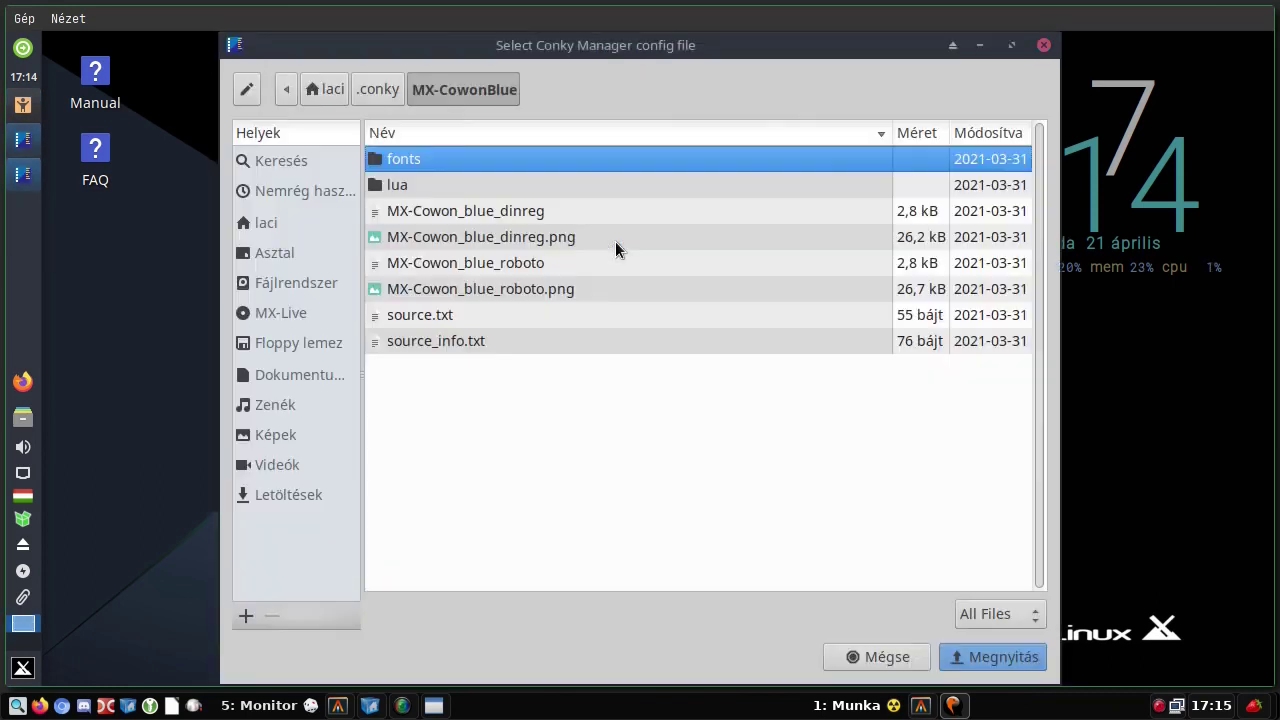
pyautogui.click(378, 89)
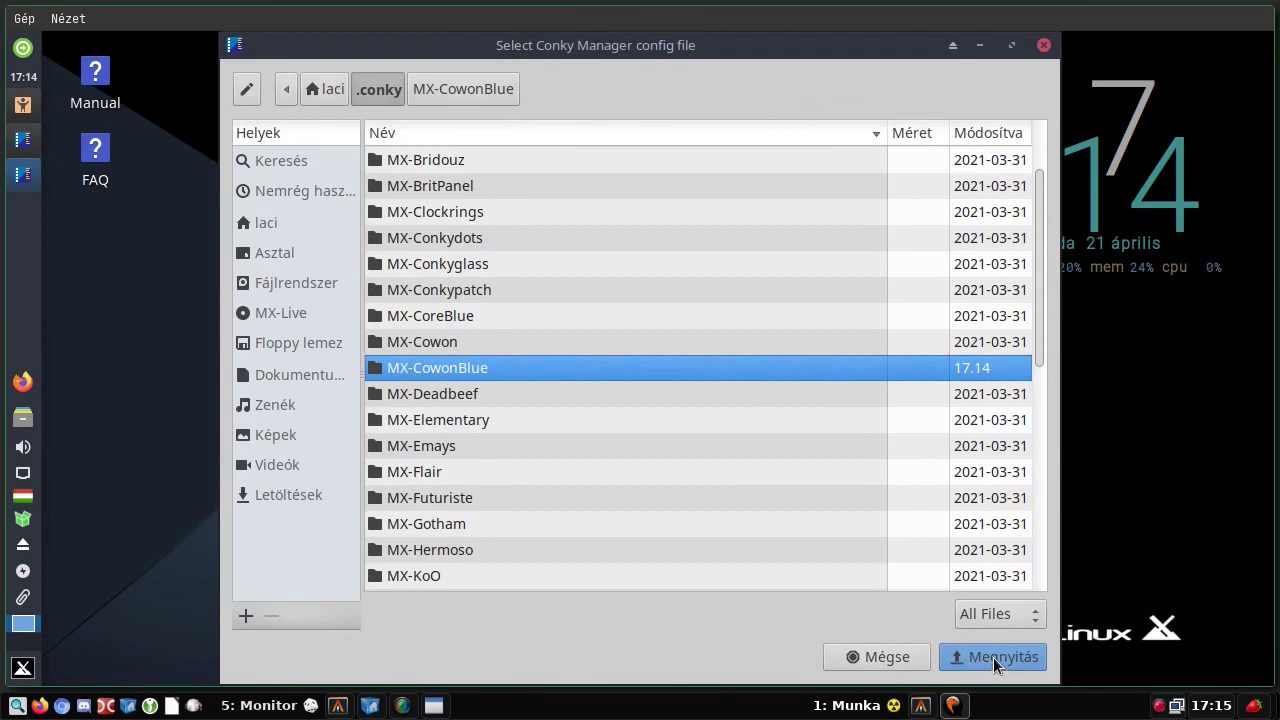
pyautogui.click(875, 658)
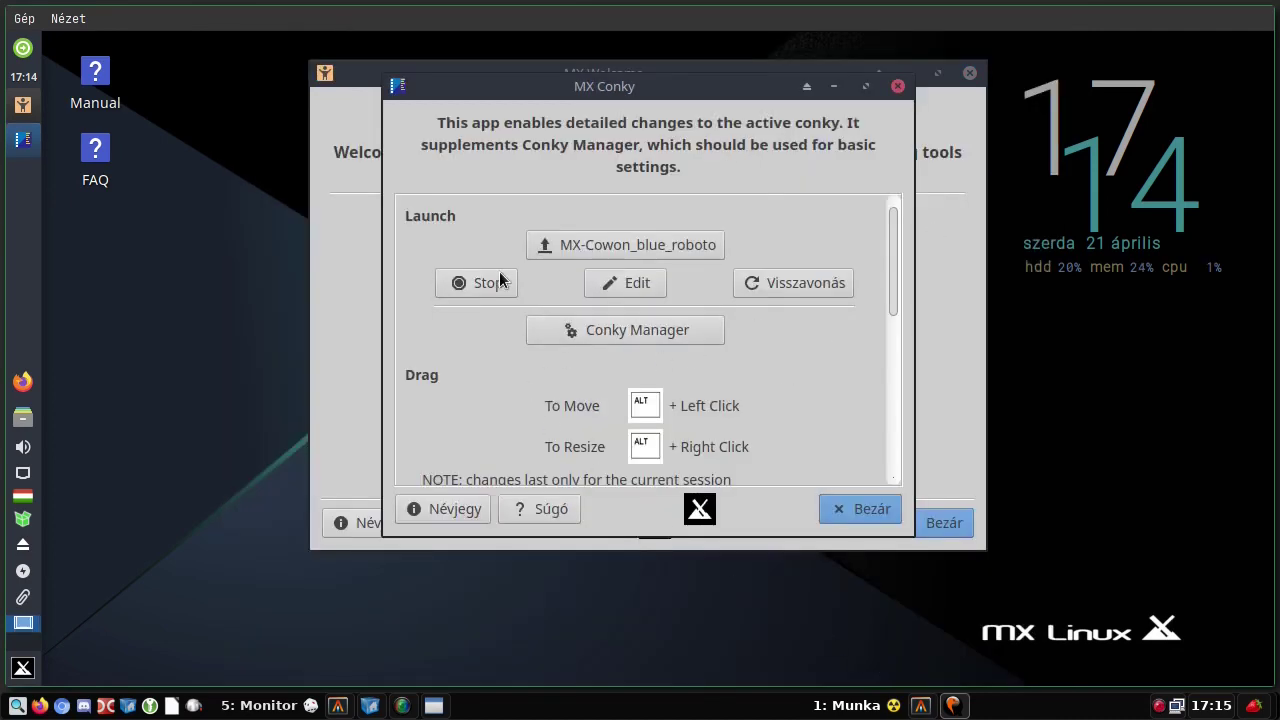
pyautogui.click(628, 288)
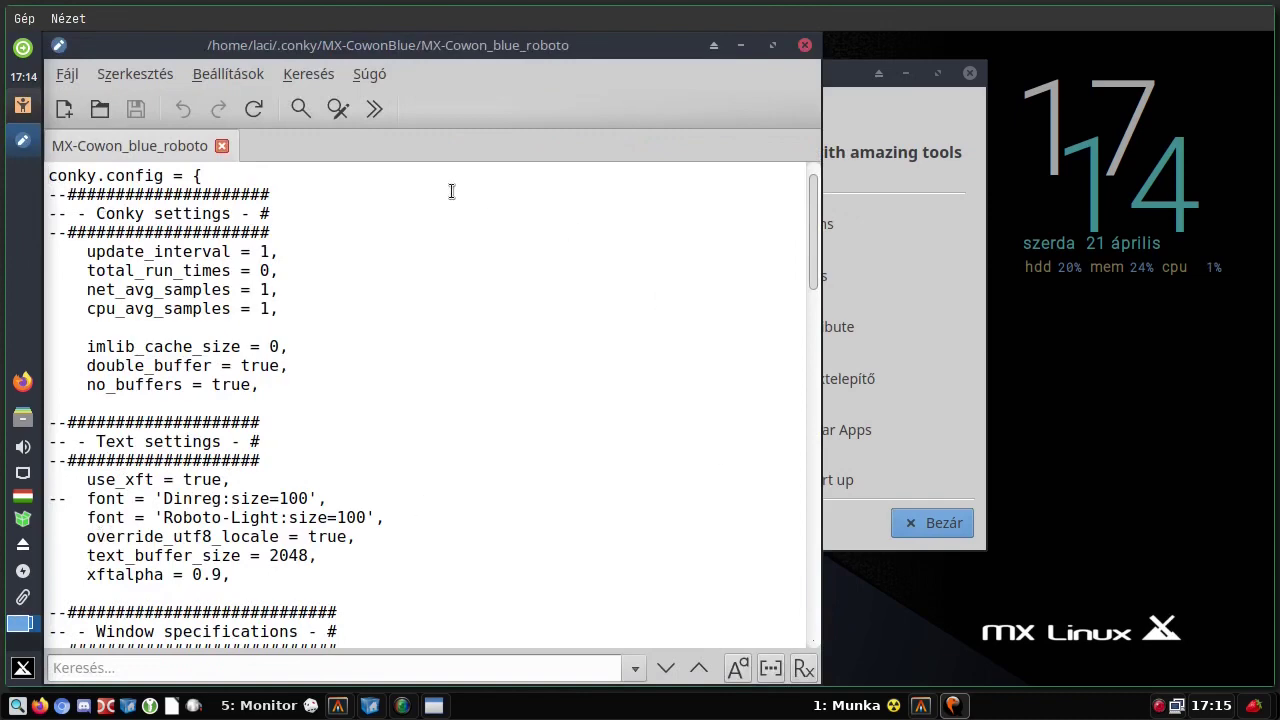
# - Scroll through the MX-Cowon_blue_roboto conky config in the text editor and close it unchanged
pyautogui.scroll(-1, 290, 437)
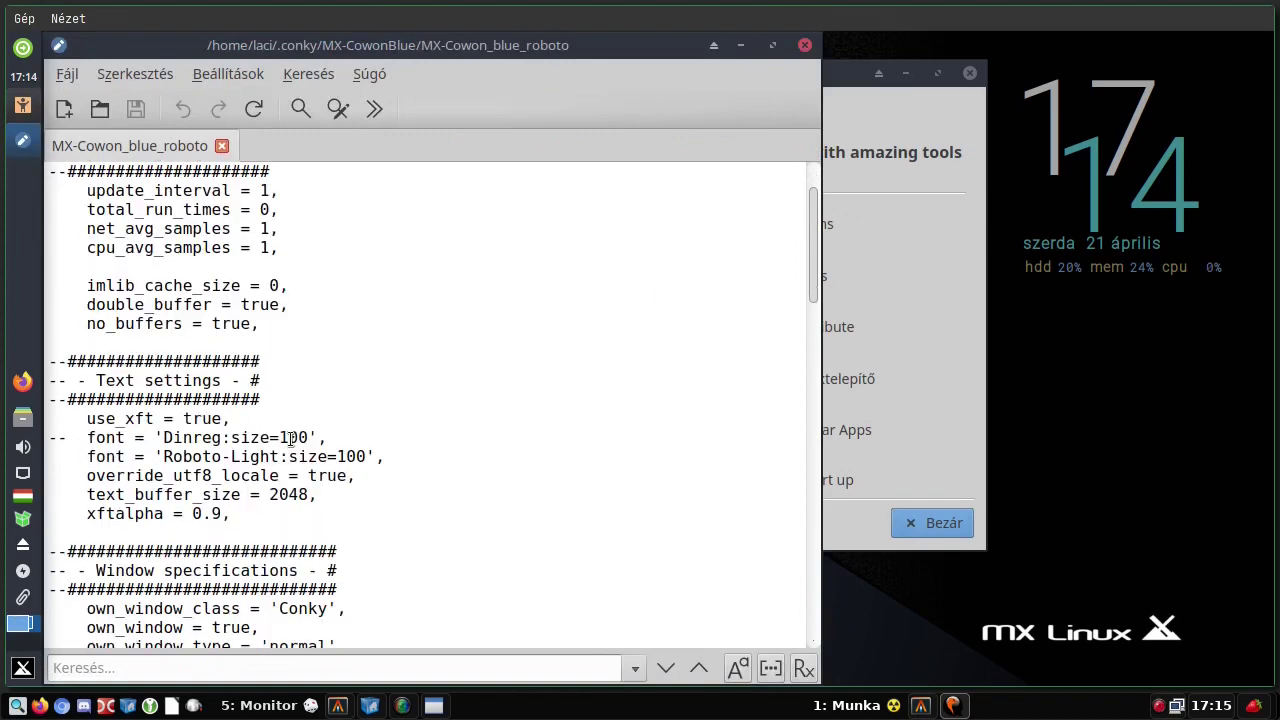
pyautogui.scroll(-4, 290, 437)
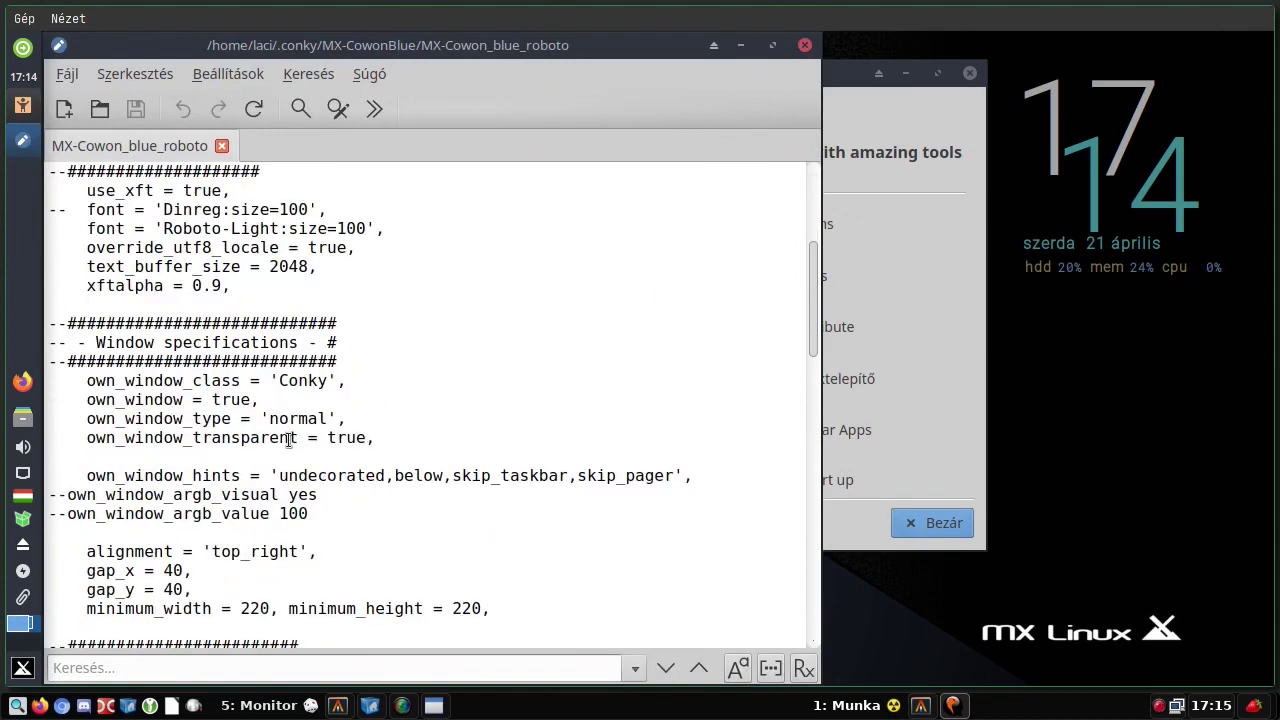
pyautogui.scroll(-5, 292, 440)
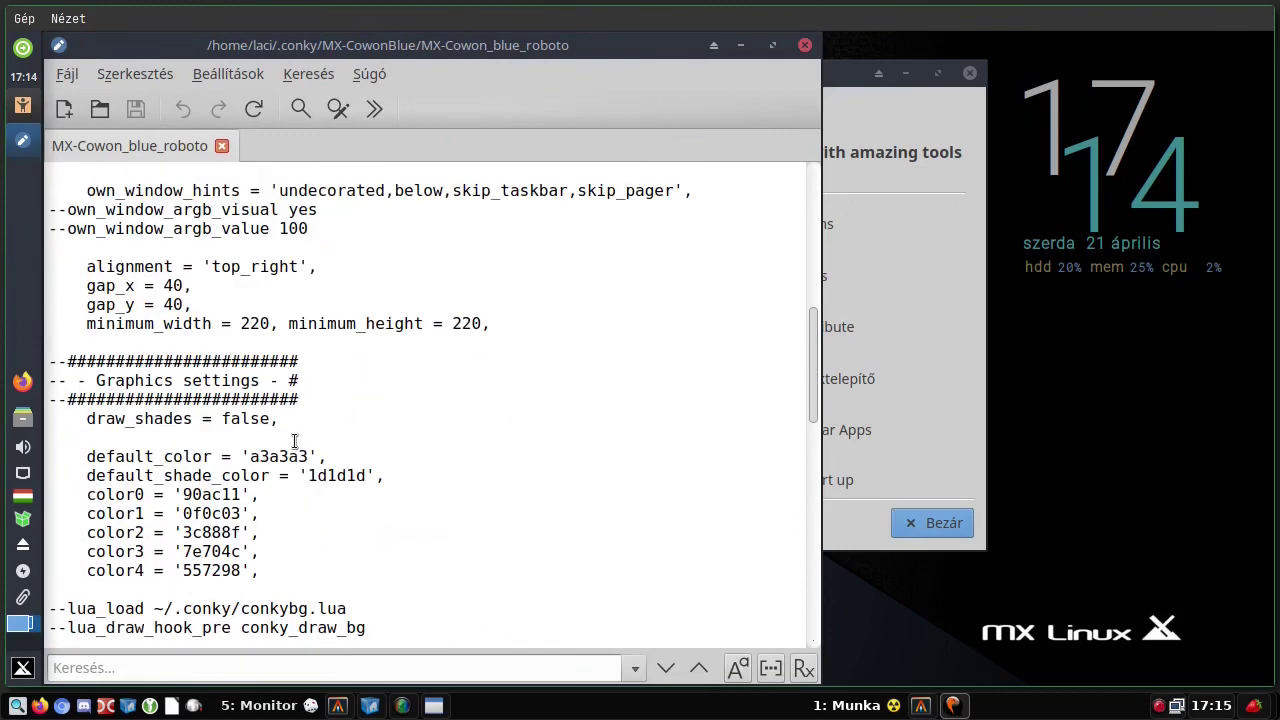
pyautogui.scroll(-2, 294, 440)
pyautogui.scroll(-2, 294, 440)
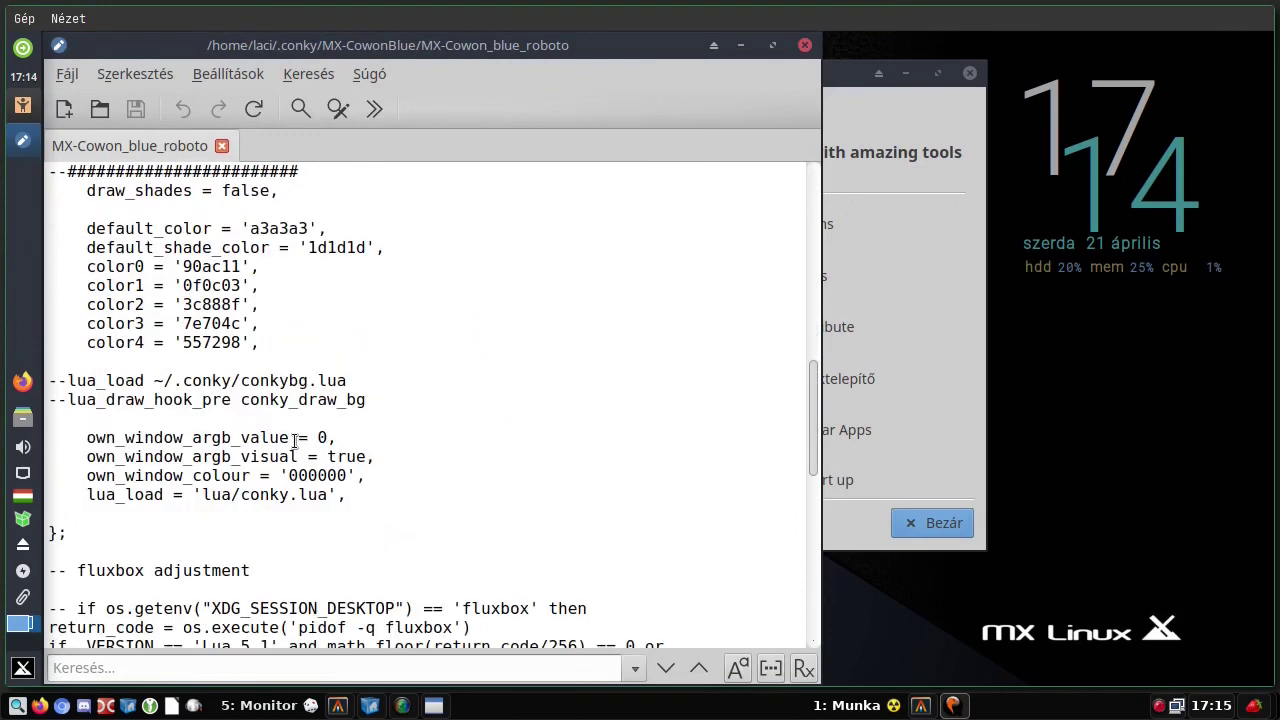
pyautogui.scroll(-1, 294, 440)
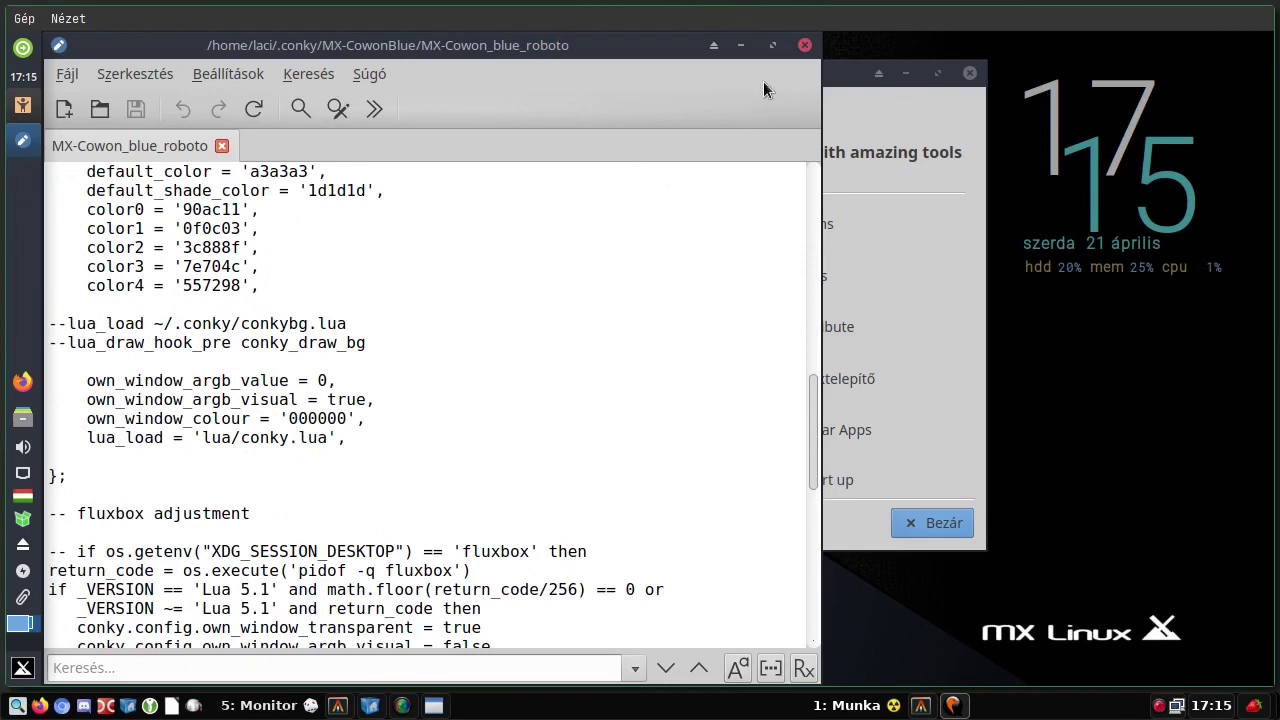
pyautogui.click(805, 45)
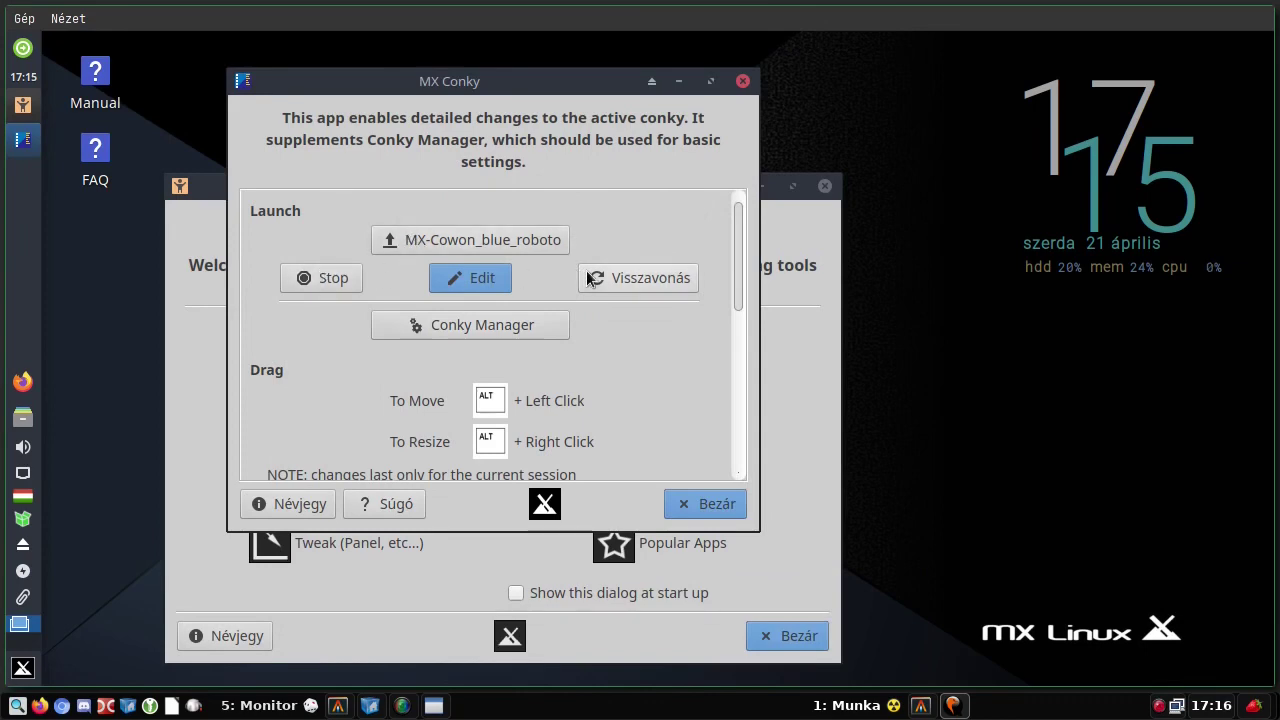
pyautogui.click(502, 326)
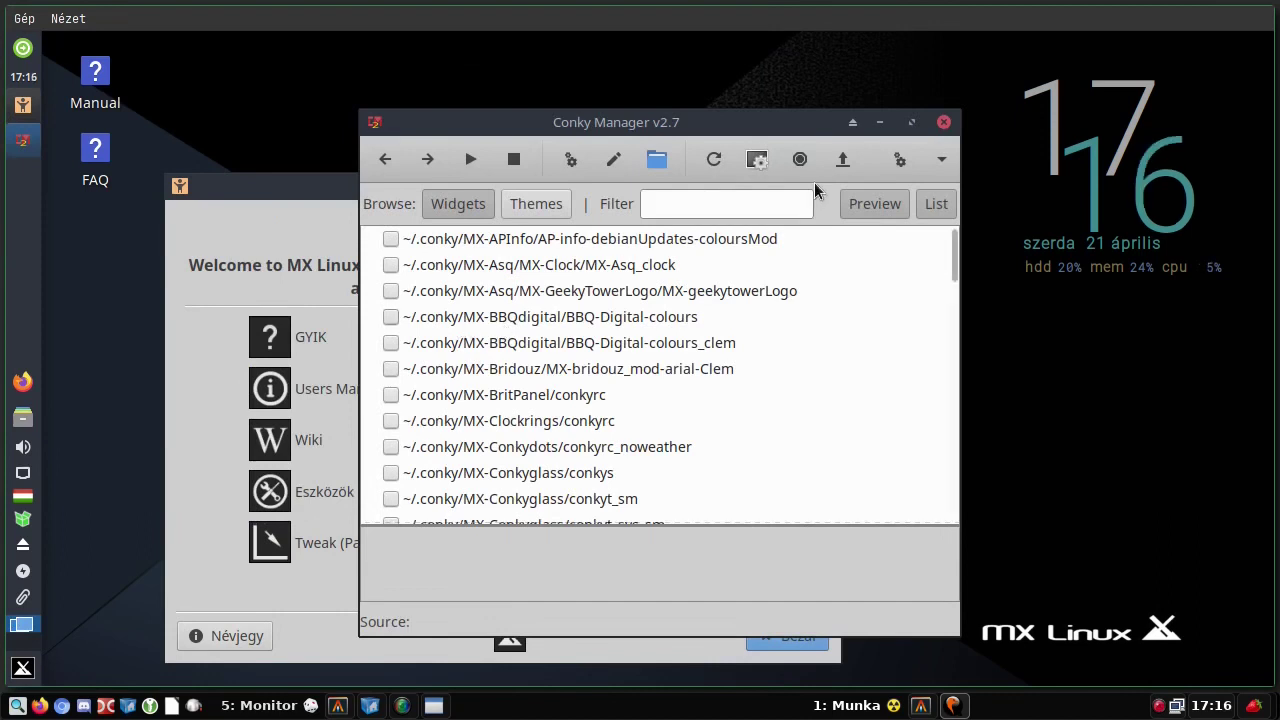
pyautogui.scroll(-3, 635, 303)
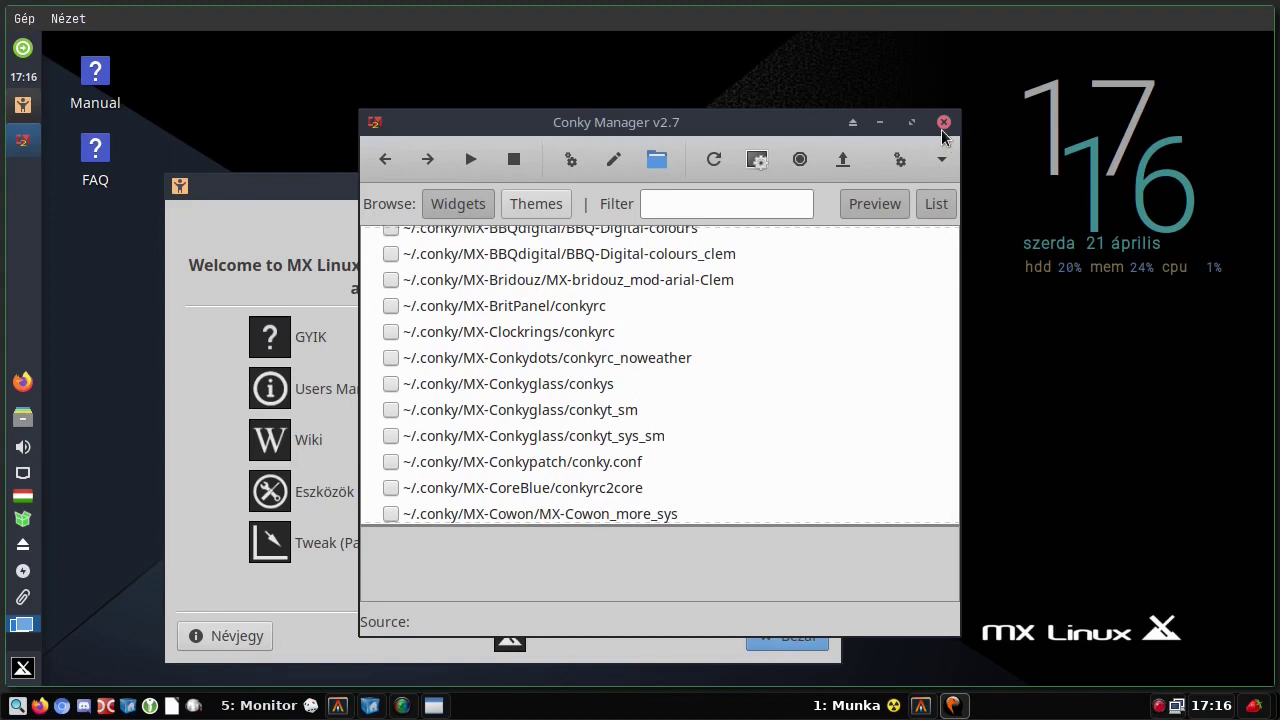
pyautogui.click(943, 124)
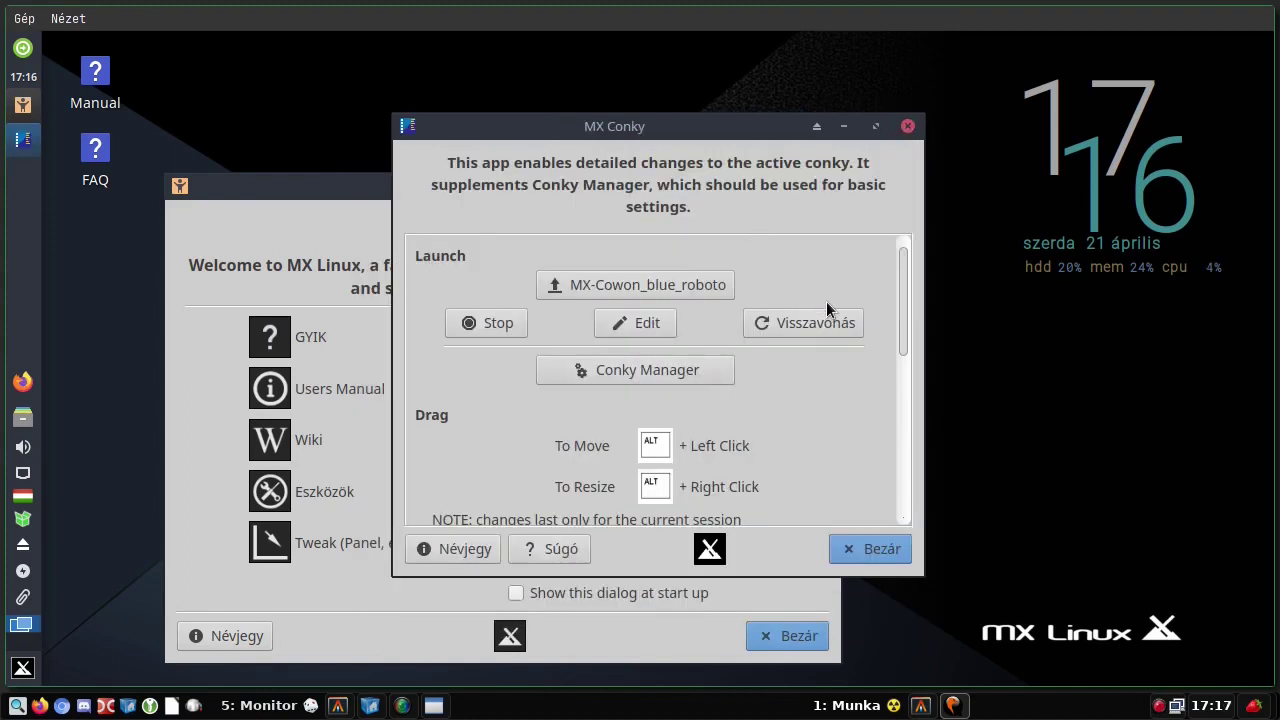
pyautogui.scroll(-1, 760, 340)
pyautogui.scroll(-1, 750, 351)
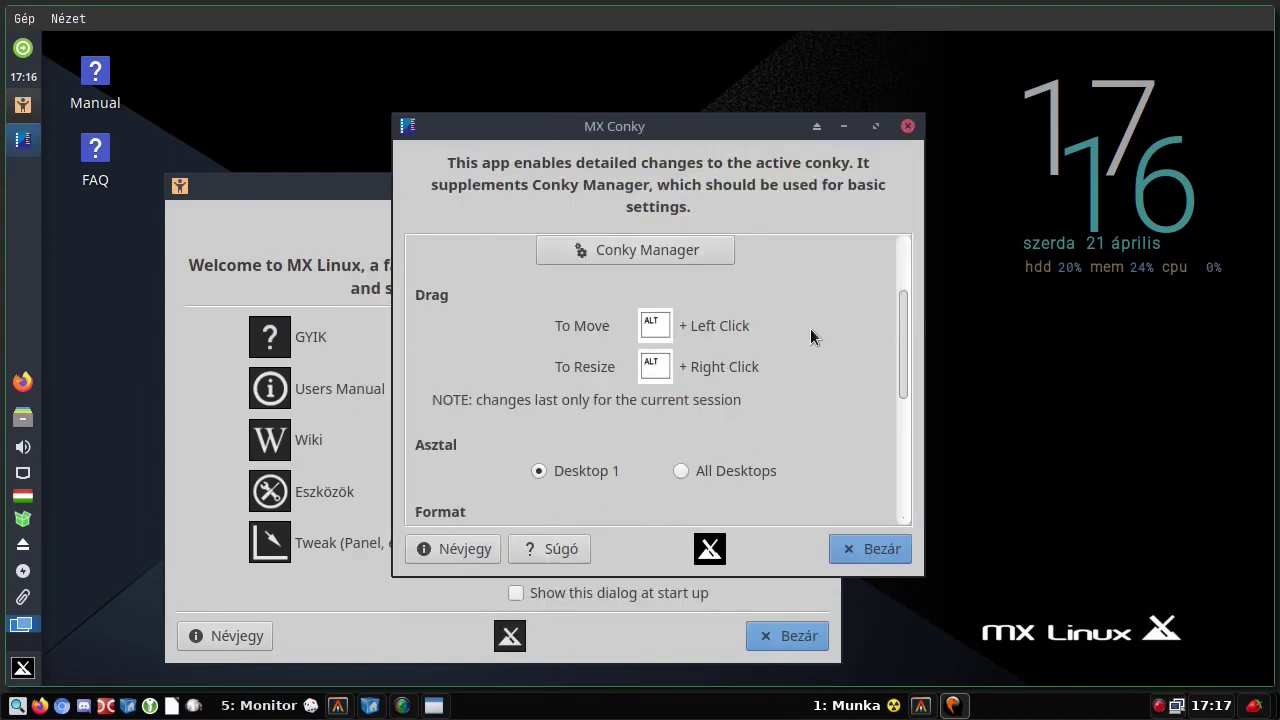
pyautogui.scroll(-1, 808, 328)
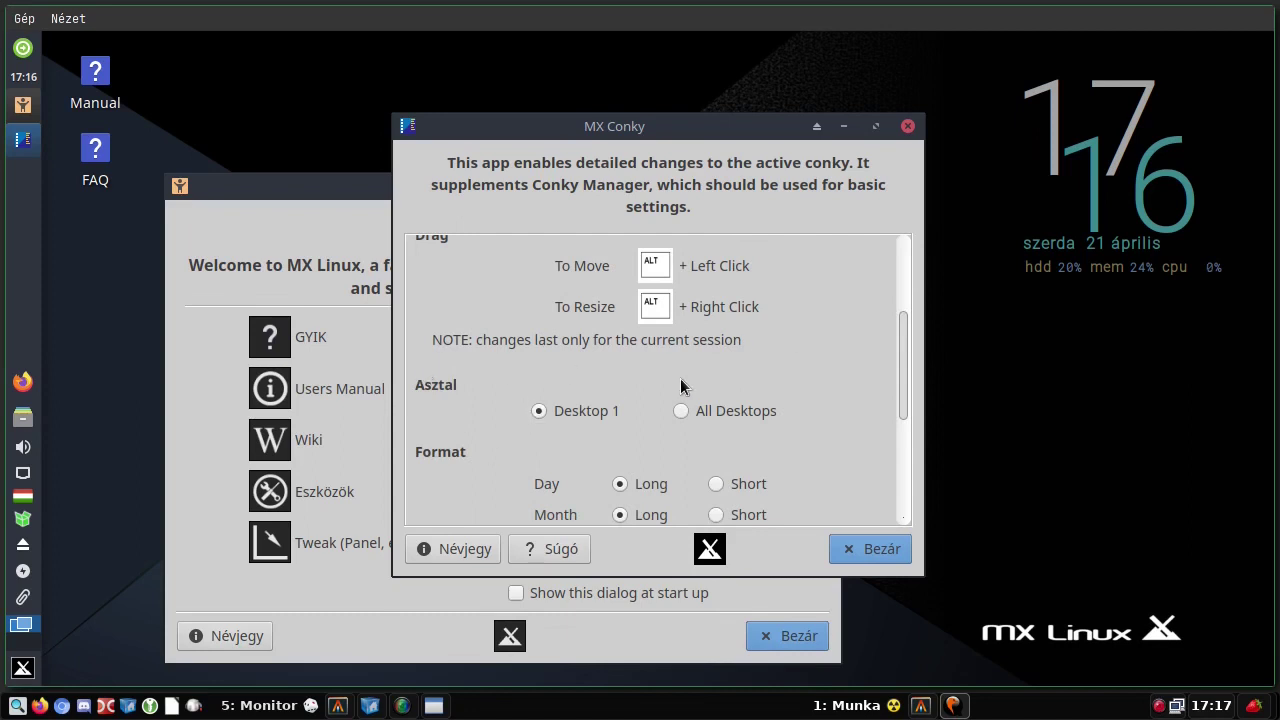
pyautogui.scroll(-2, 687, 376)
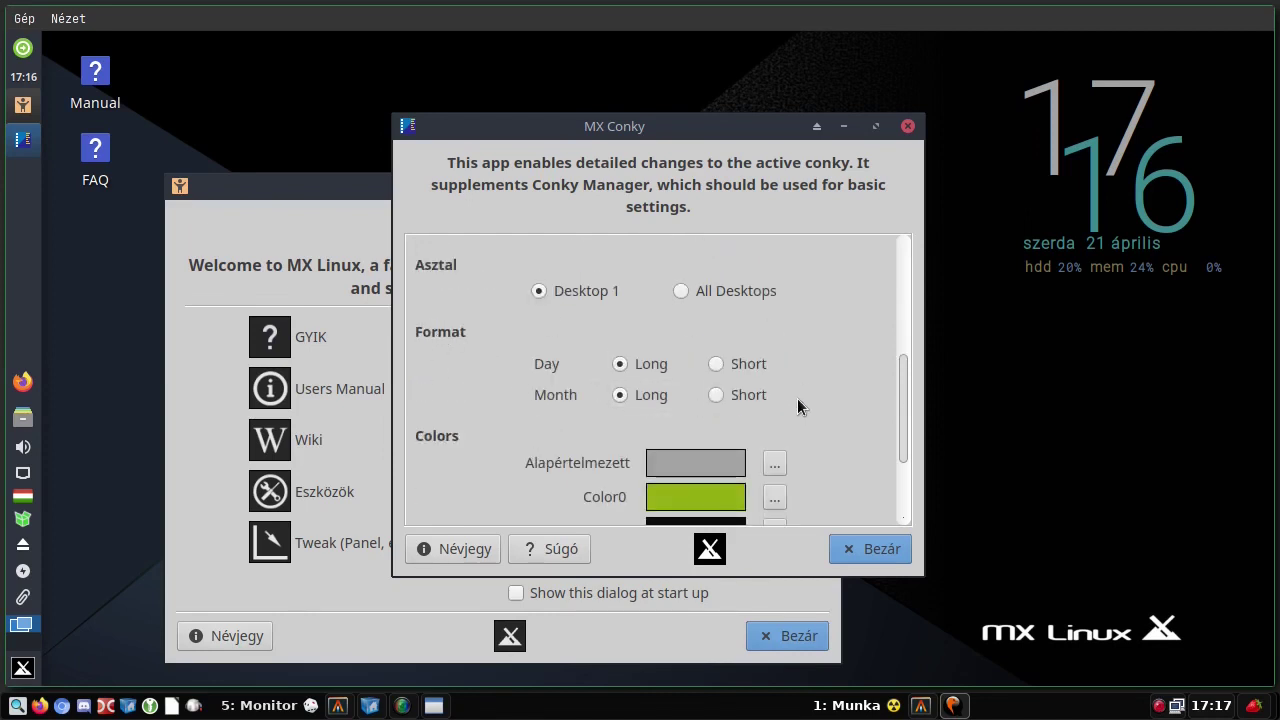
pyautogui.scroll(-3, 783, 398)
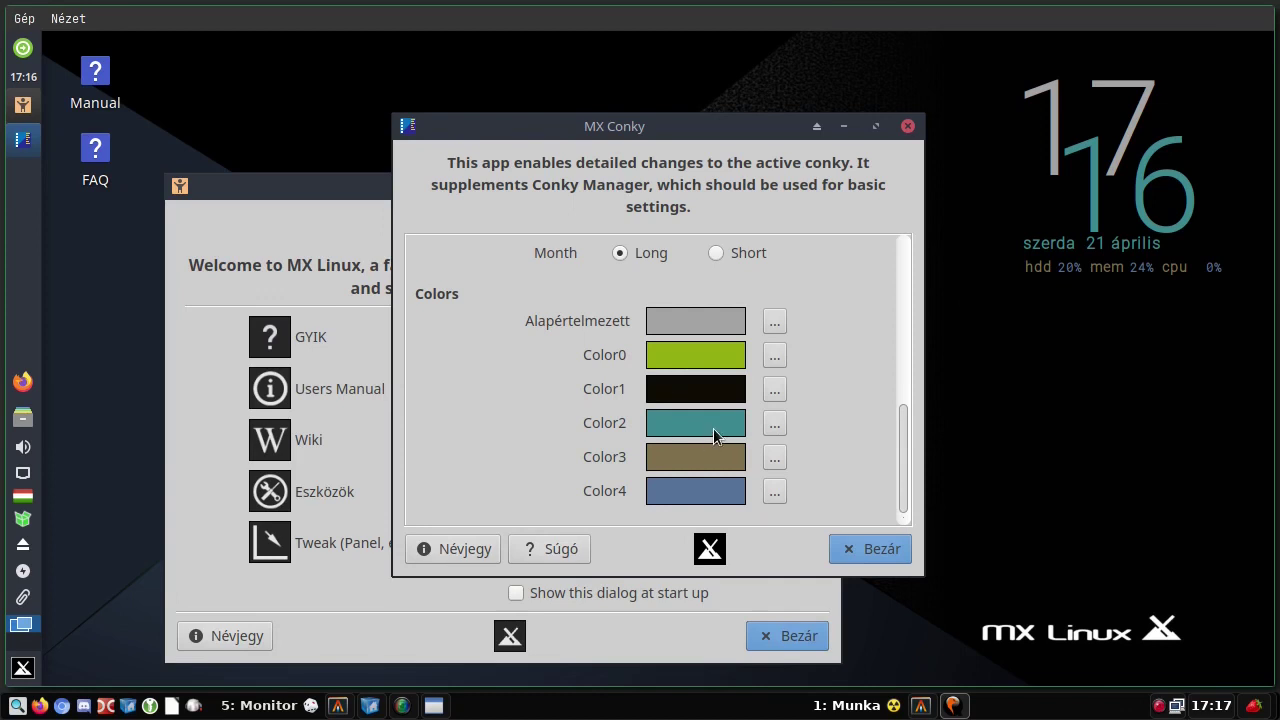
# - Change Color4 to the dusty red #97555F, then quit MX Conky and answer the backup prompt
pyautogui.click(774, 491)
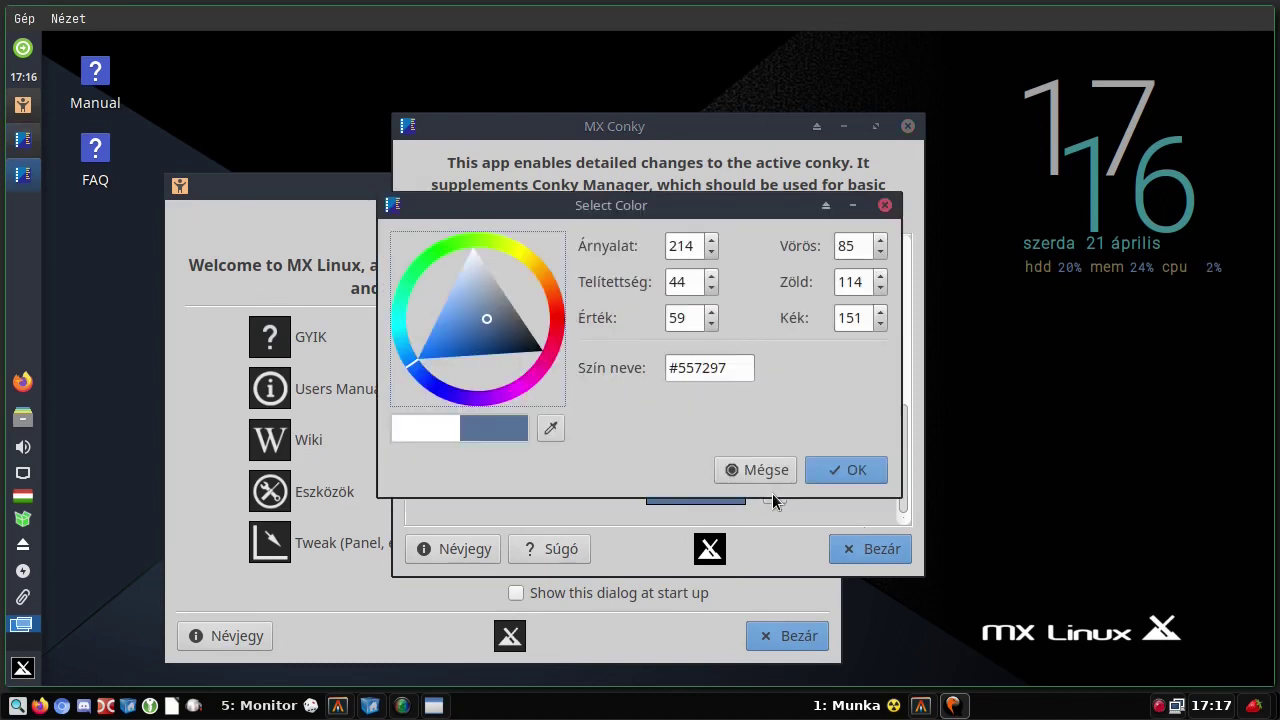
pyautogui.click(418, 374)
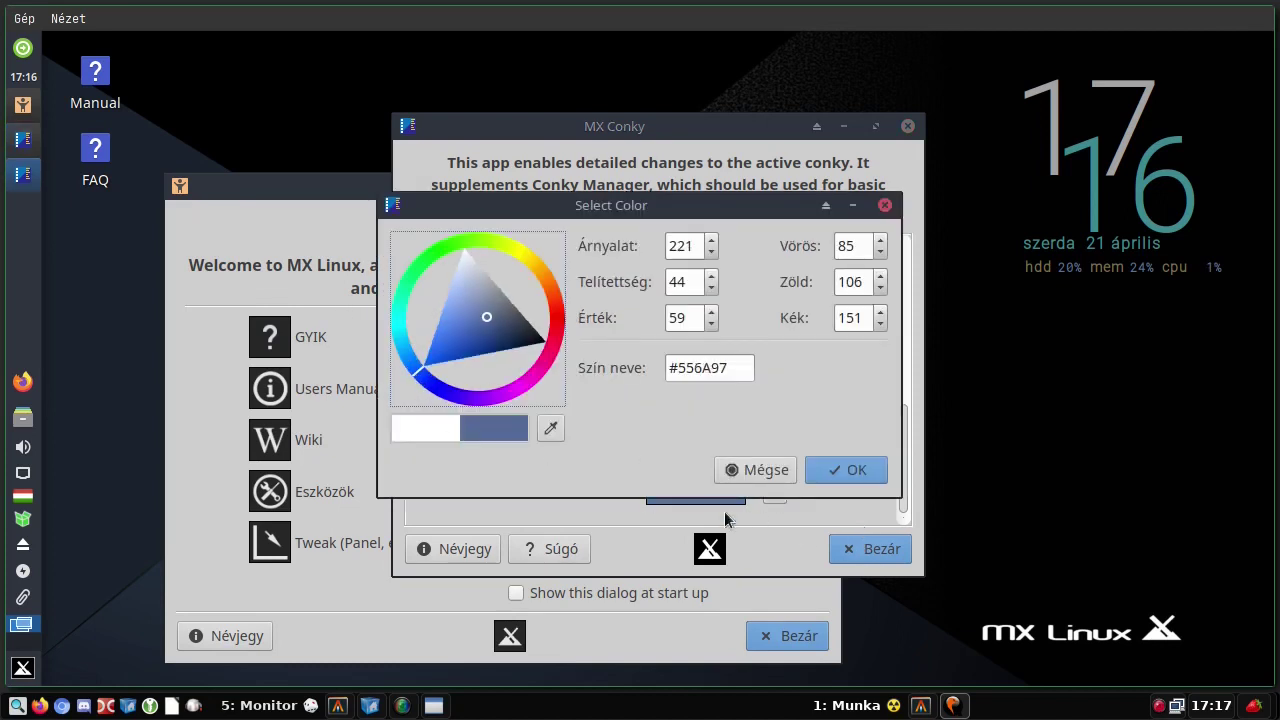
pyautogui.click(833, 470)
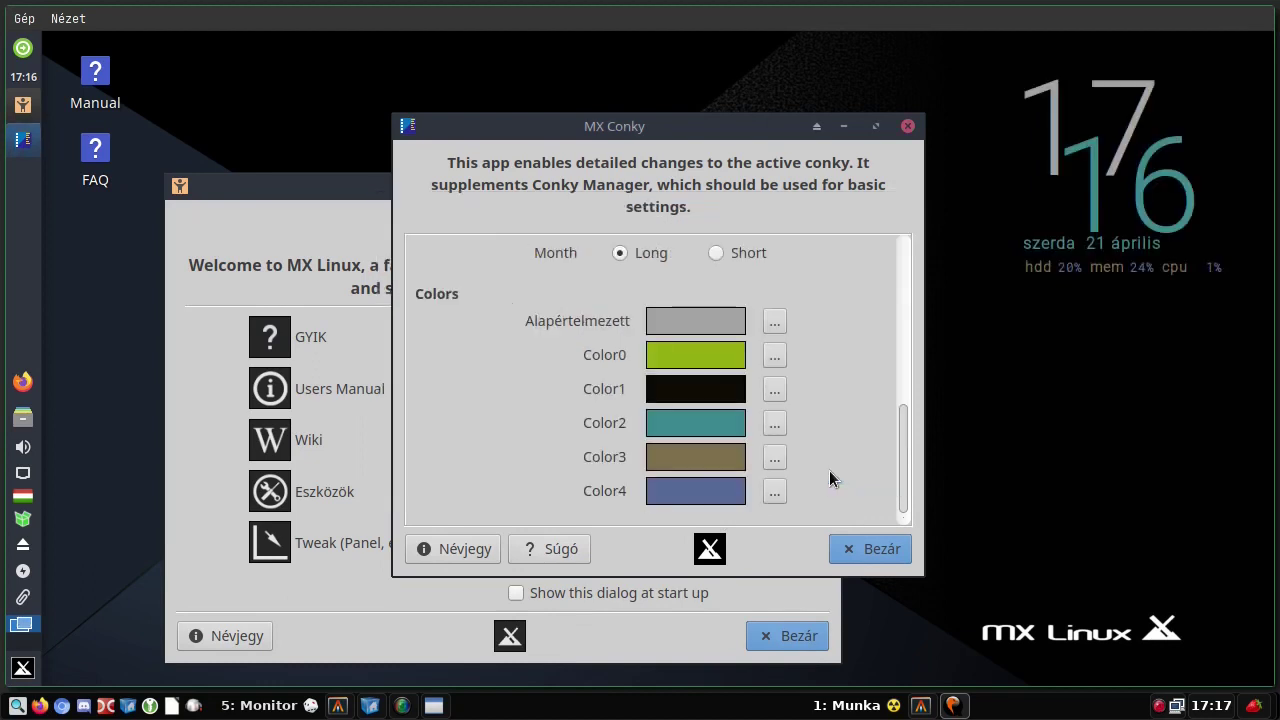
pyautogui.click(774, 491)
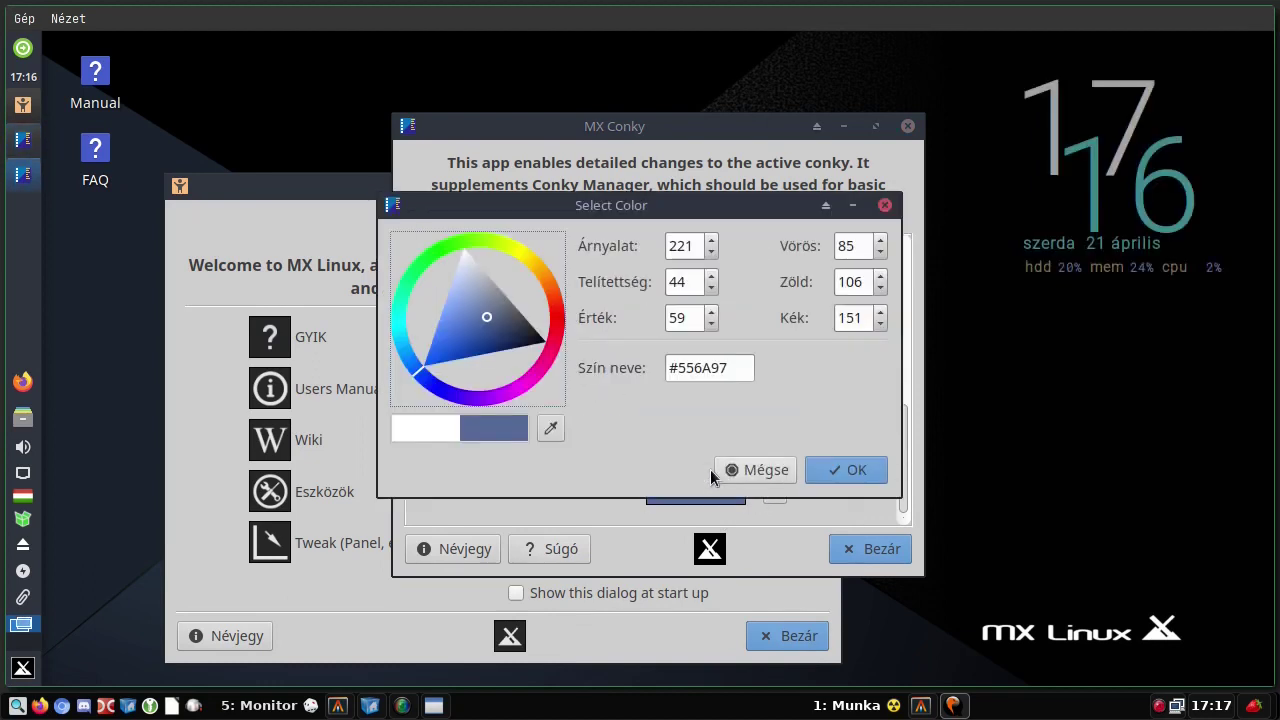
pyautogui.click(553, 329)
pyautogui.click(855, 470)
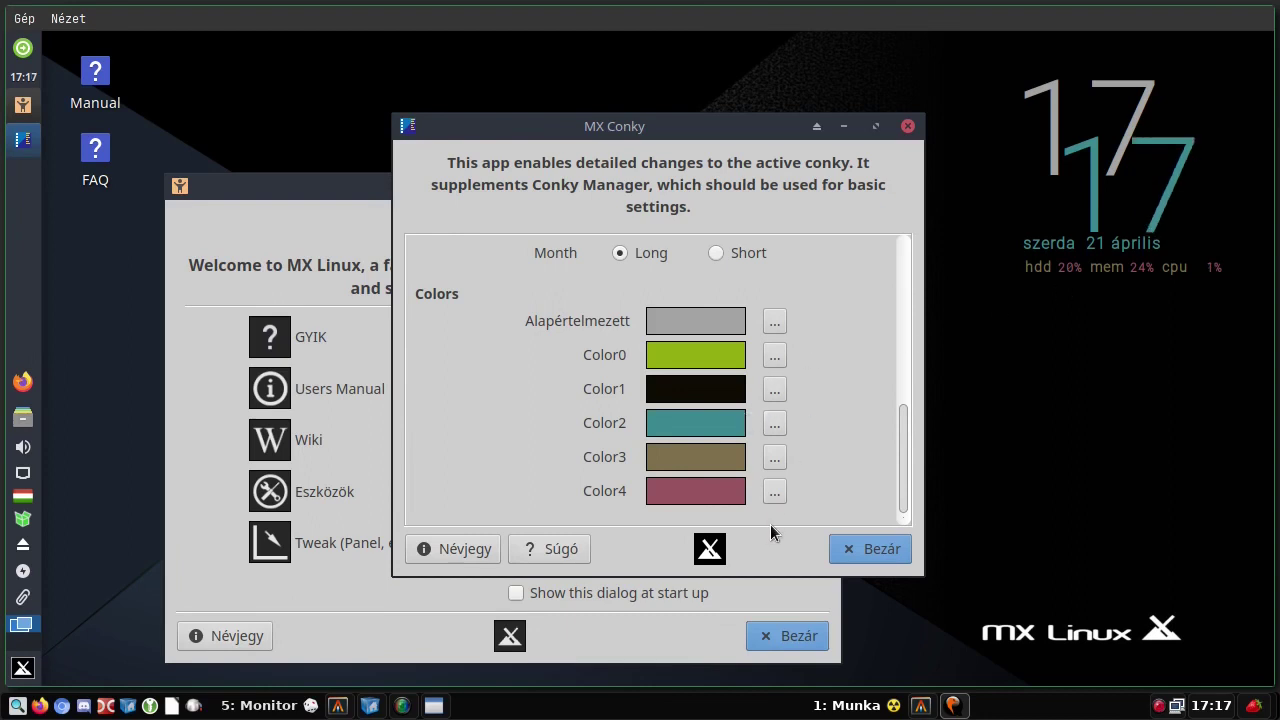
pyautogui.click(868, 550)
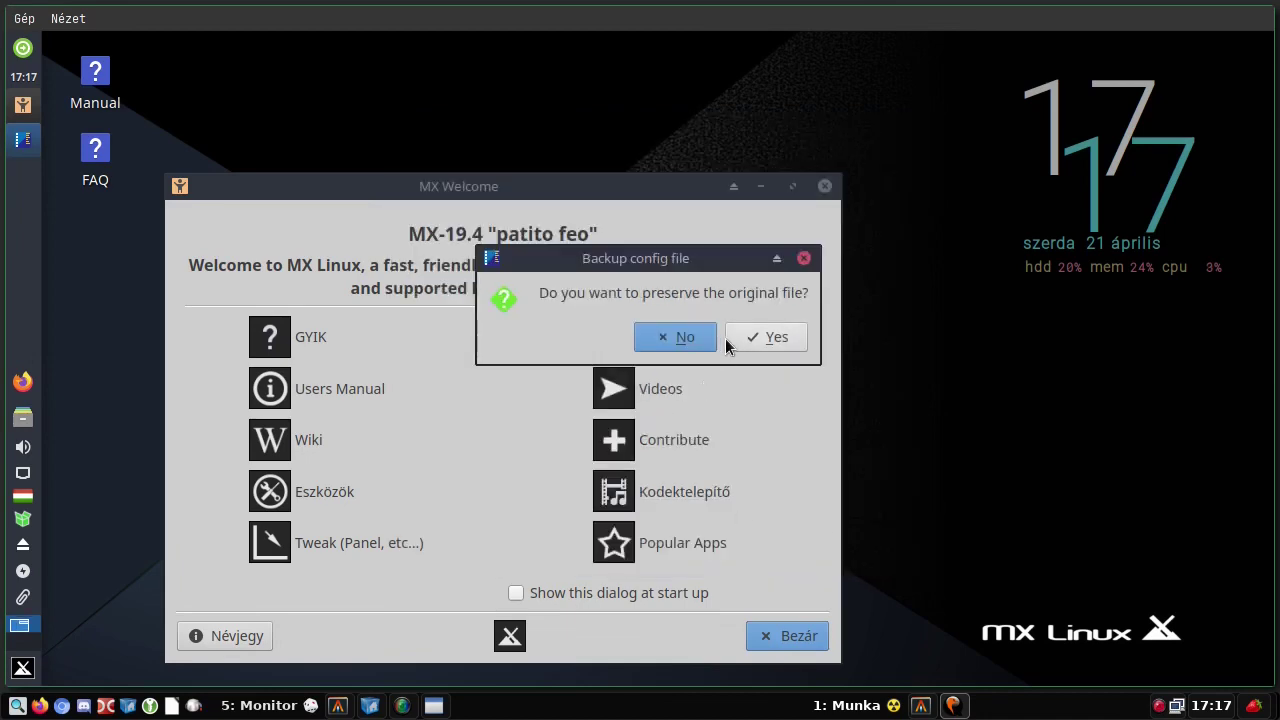
pyautogui.click(727, 338)
# - Authenticate MX Date & Time as root, apply the 21 April 2021 Europe/Budapest settings, then close it
pyautogui.click(630, 449)
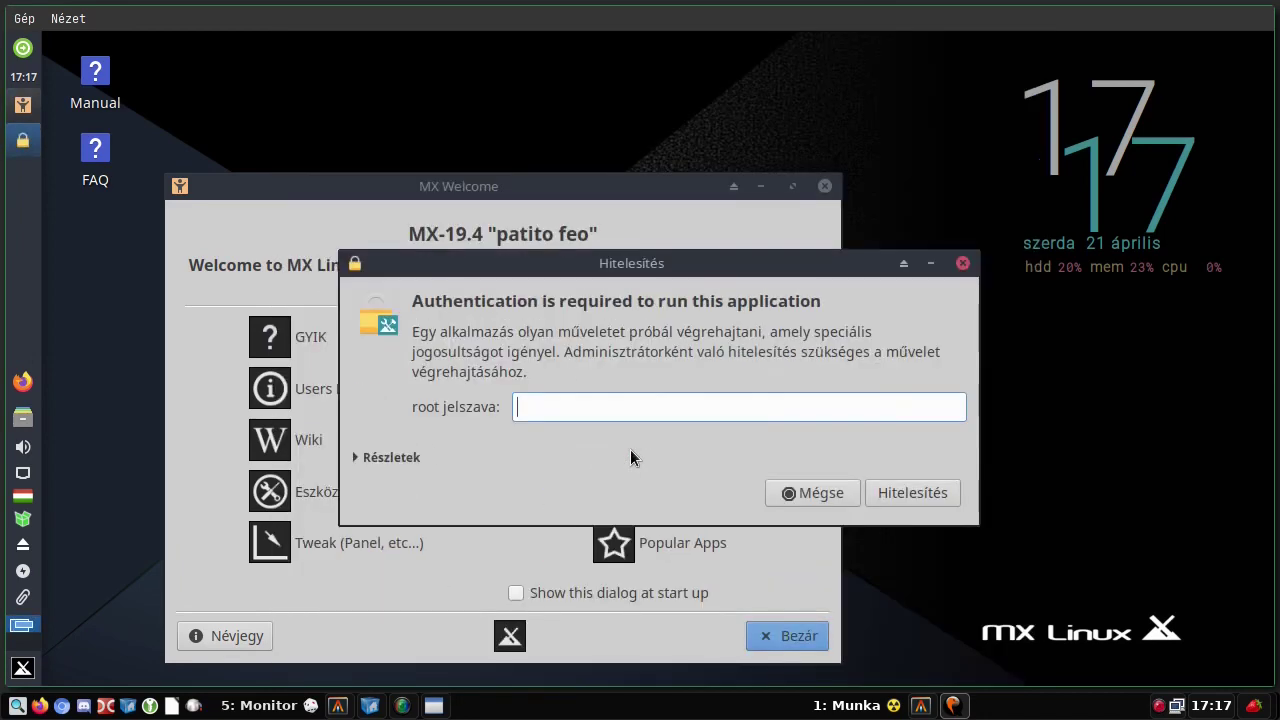
pyautogui.write('r')
pyautogui.press('Return')
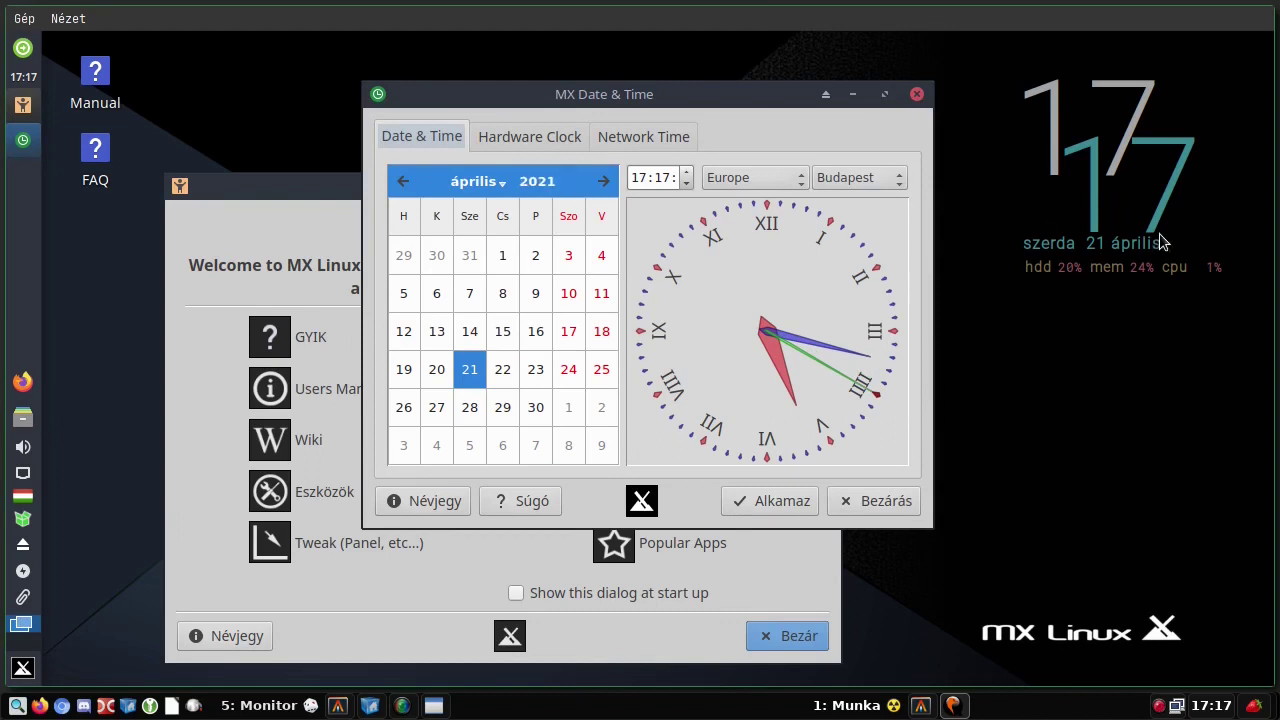
pyautogui.click(518, 140)
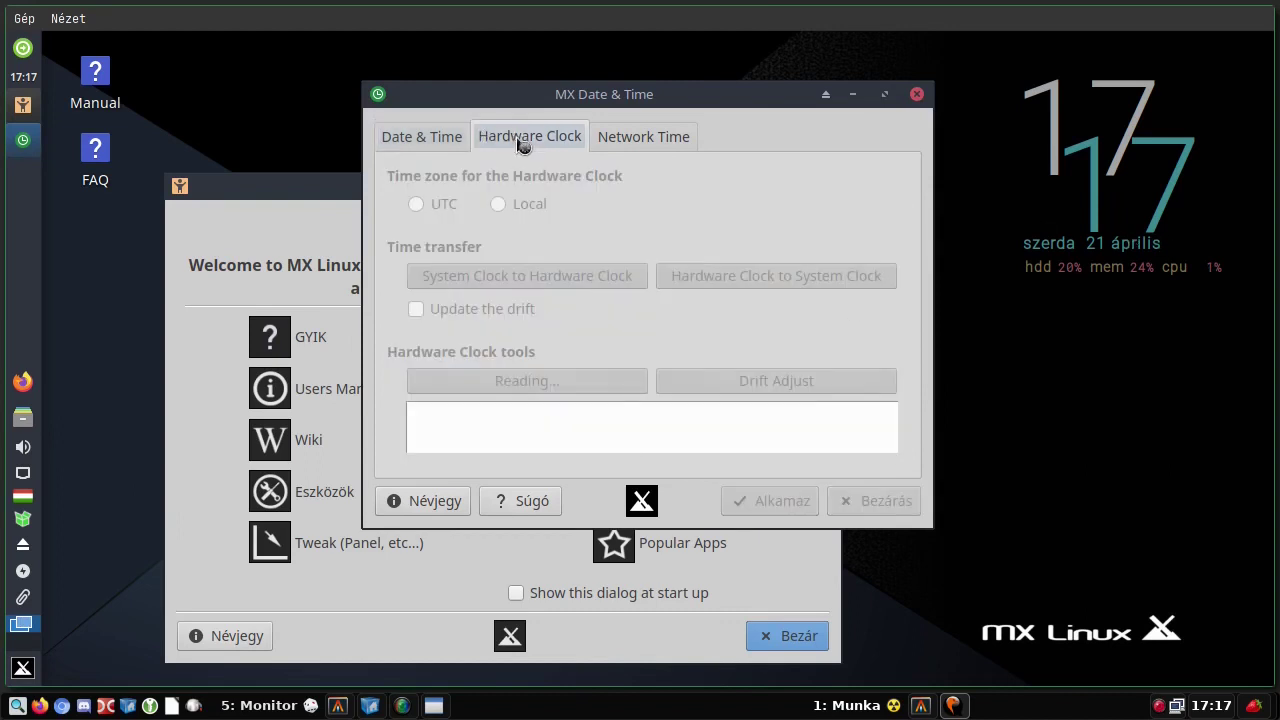
pyautogui.click(418, 138)
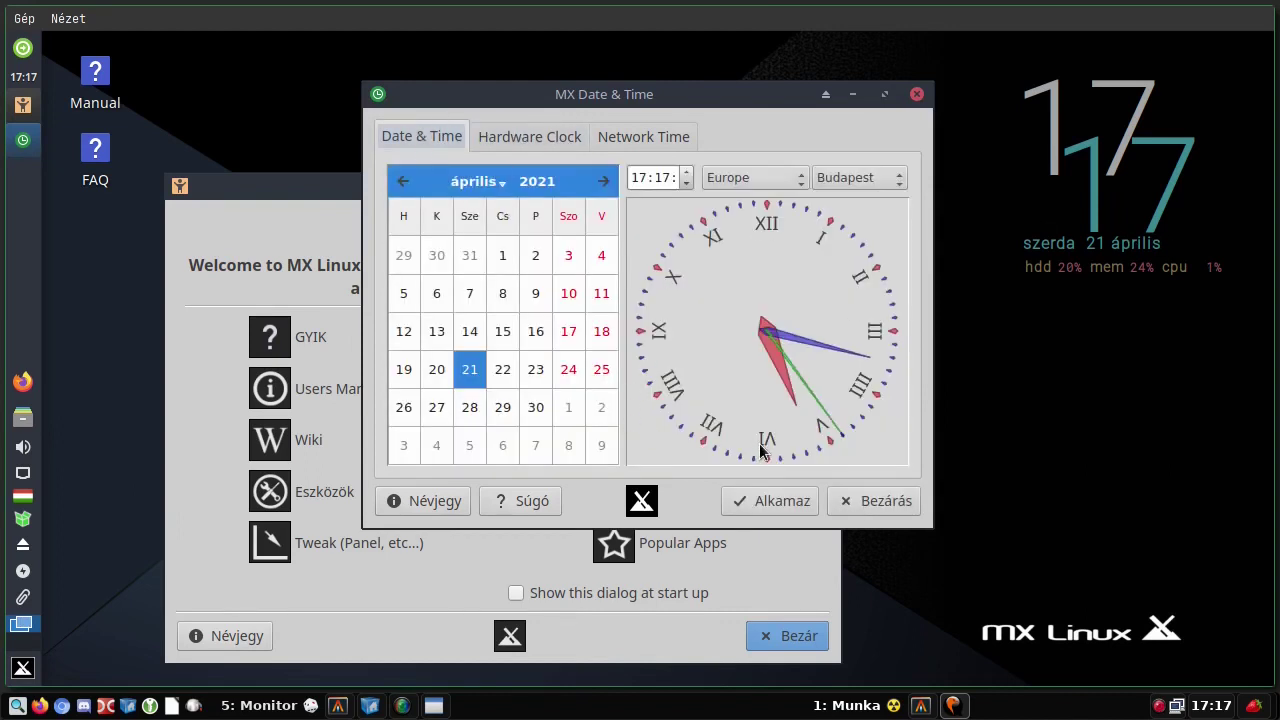
pyautogui.click(781, 505)
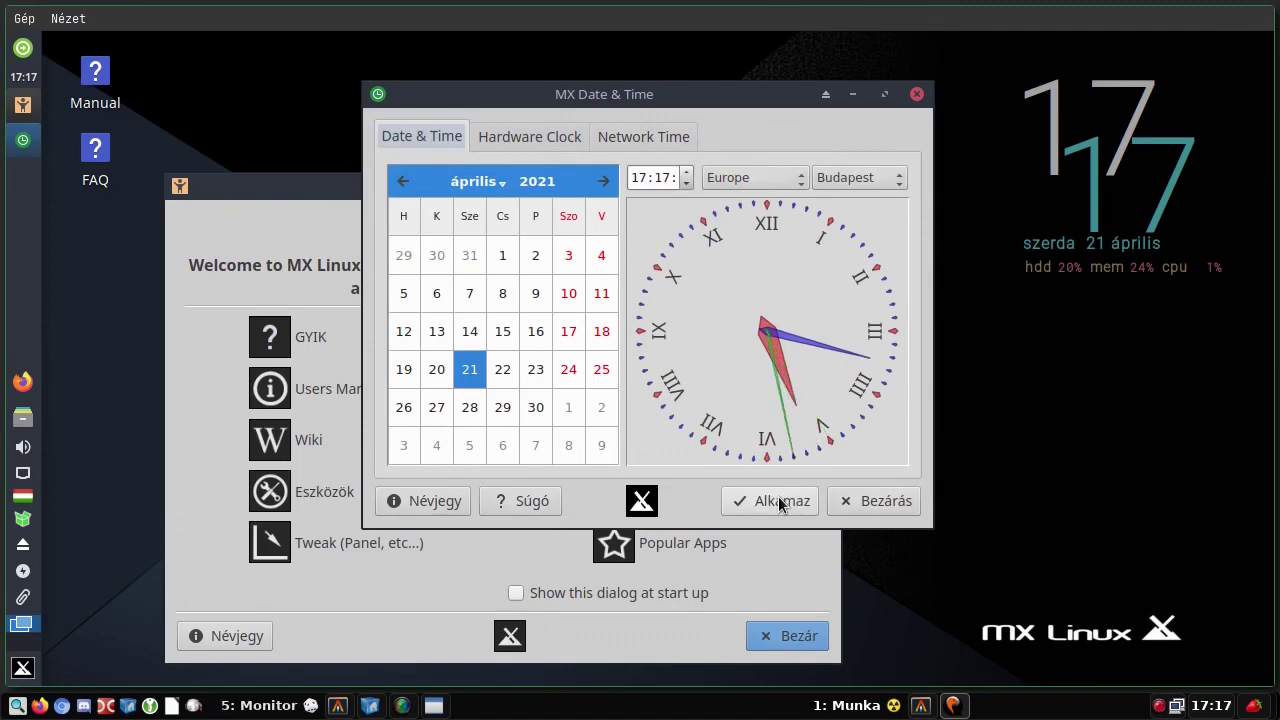
pyautogui.click(885, 501)
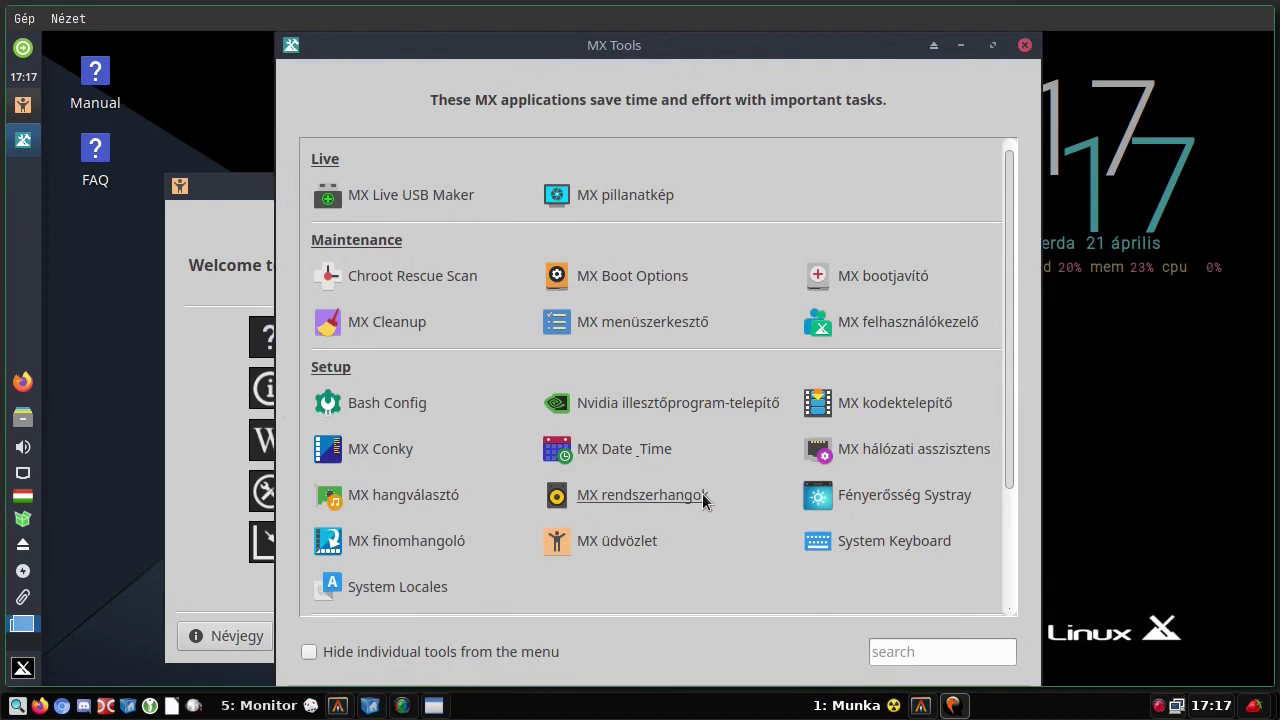
# - Launch MX Network Assistant as root and view the Ethernet controller's Linux drivers
pyautogui.click(889, 457)
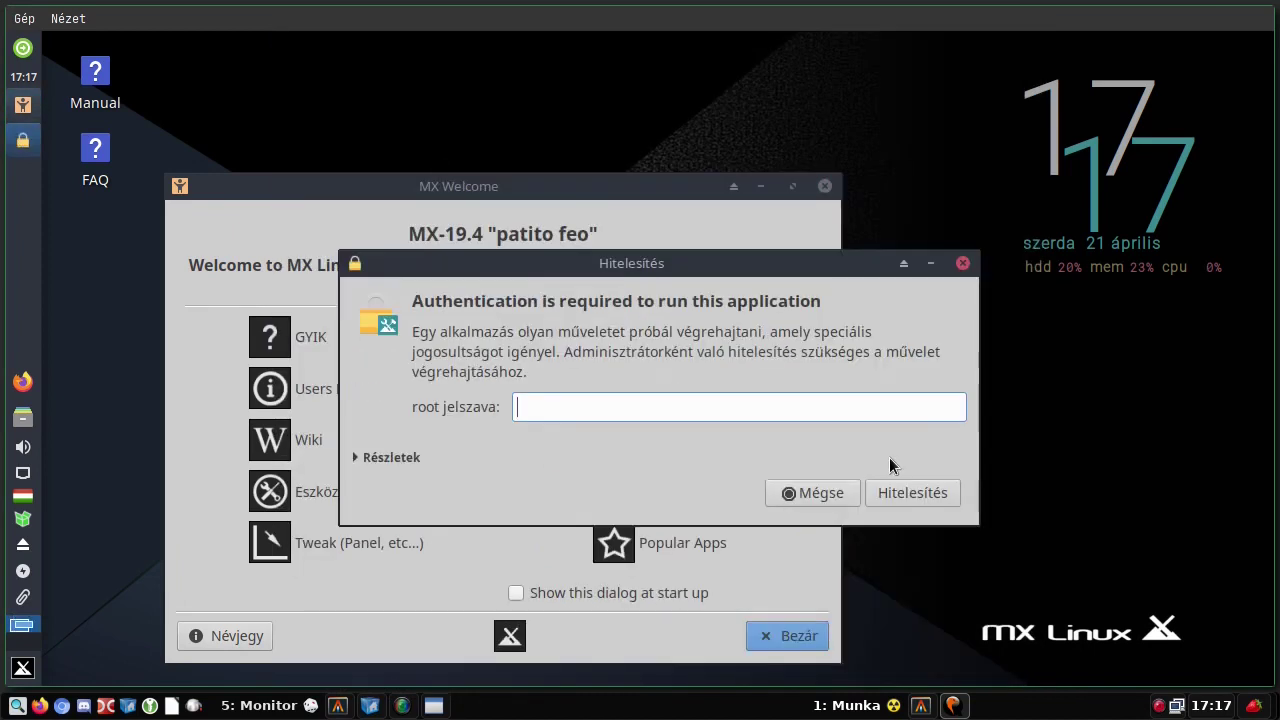
pyautogui.write('a')
pyautogui.press('Return')
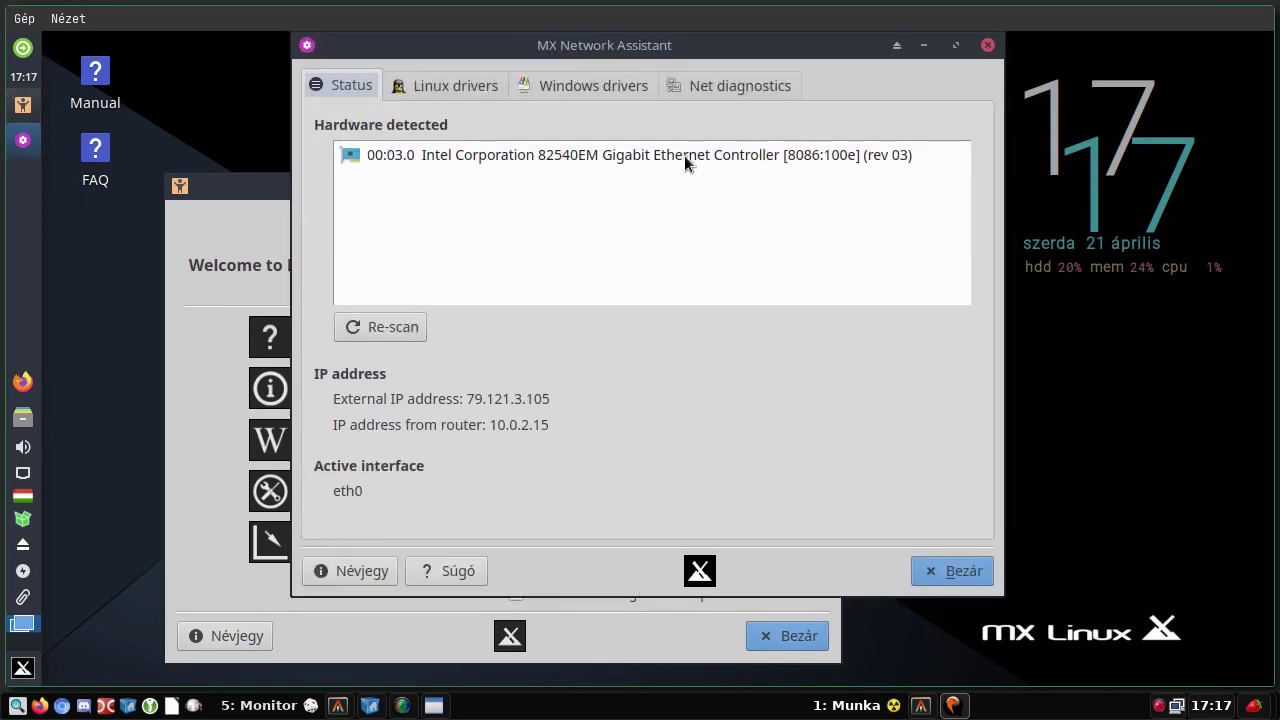
pyautogui.click(685, 158)
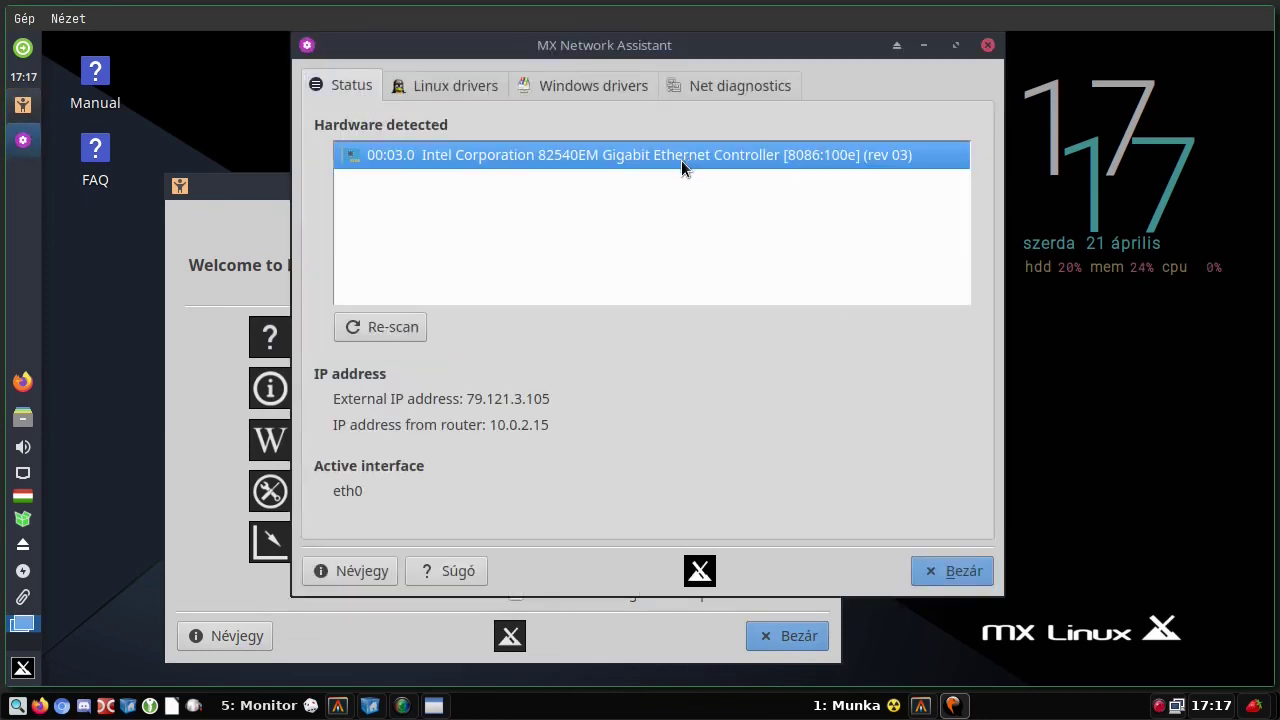
pyautogui.click(462, 88)
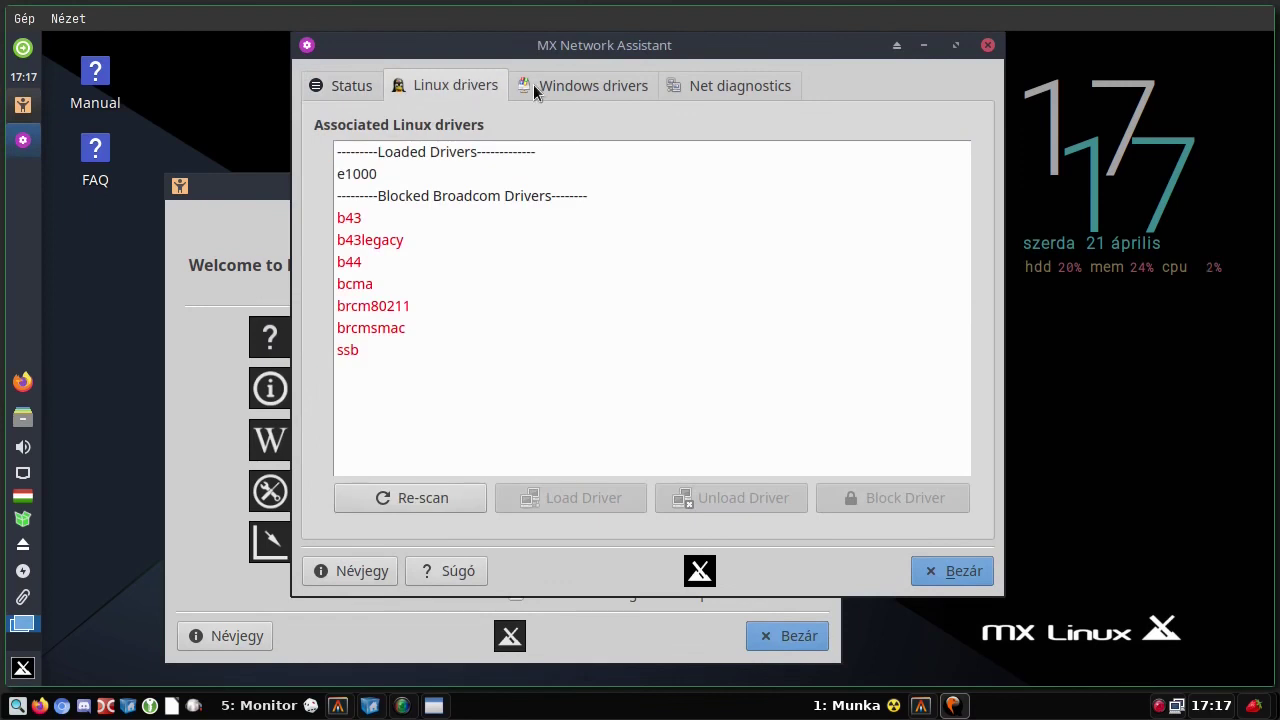
# - Check the Windows drivers, network diagnostics and status pages, then close the network assistant
pyautogui.click(535, 89)
pyautogui.press('Return')
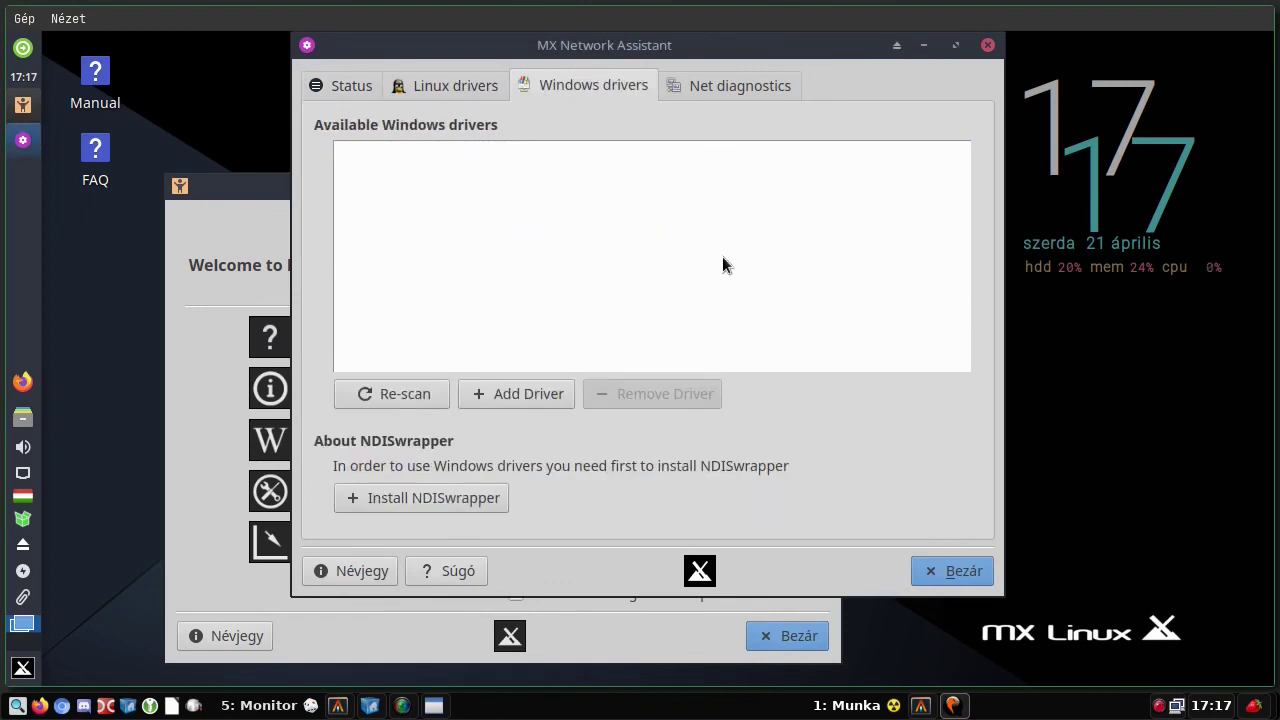
pyautogui.click(737, 86)
pyautogui.click(343, 88)
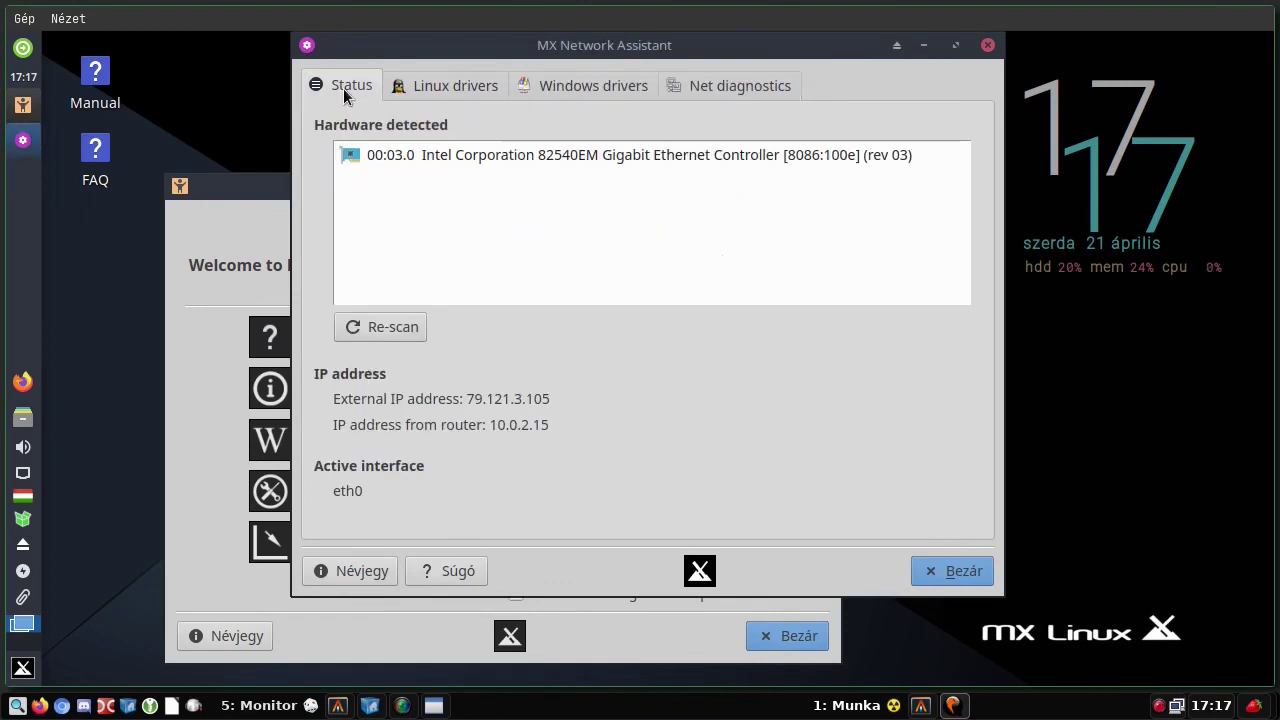
pyautogui.click(949, 572)
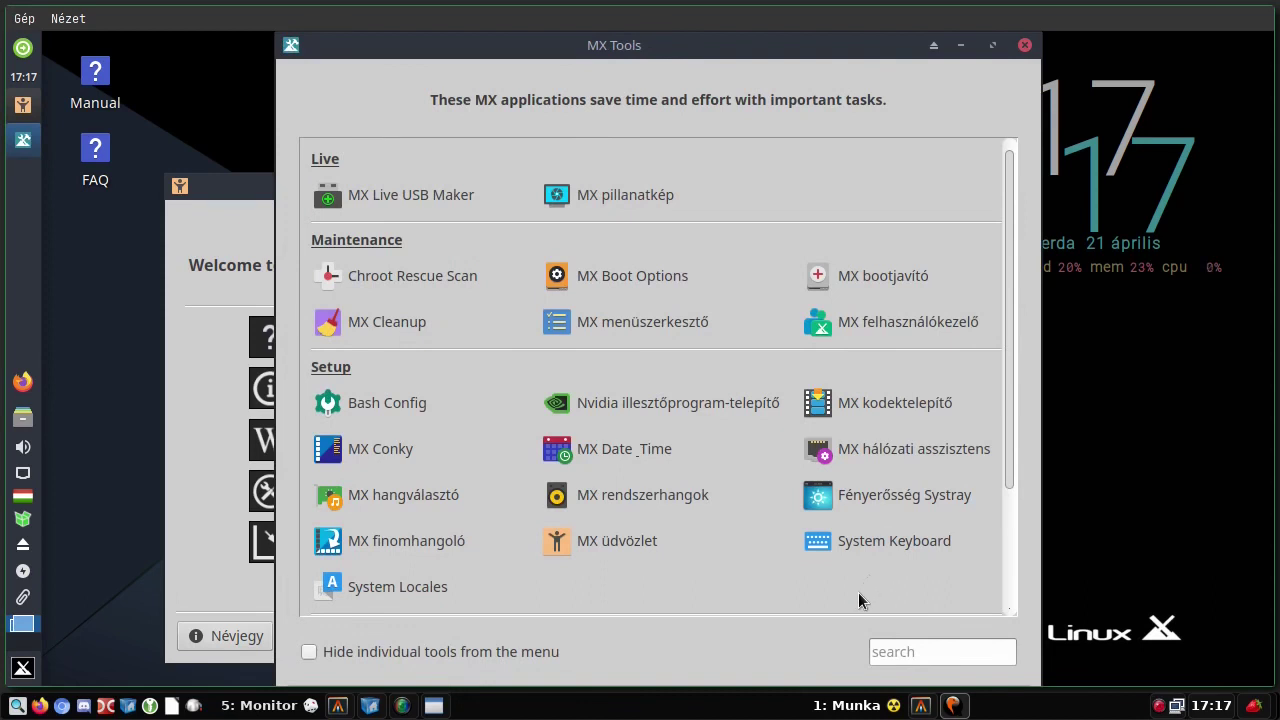
# - Try the MX sound selector, dismiss its no-sound-cards error, and open MX System Sounds instead
pyautogui.click(390, 494)
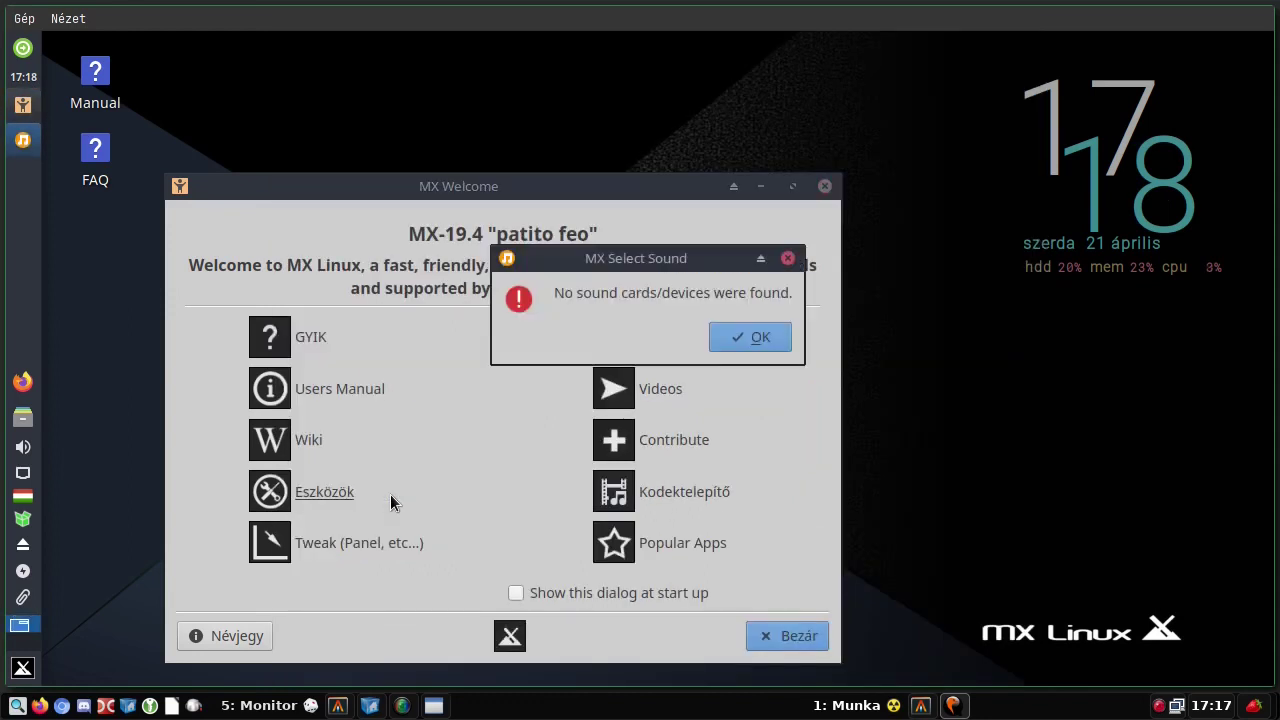
pyautogui.click(726, 338)
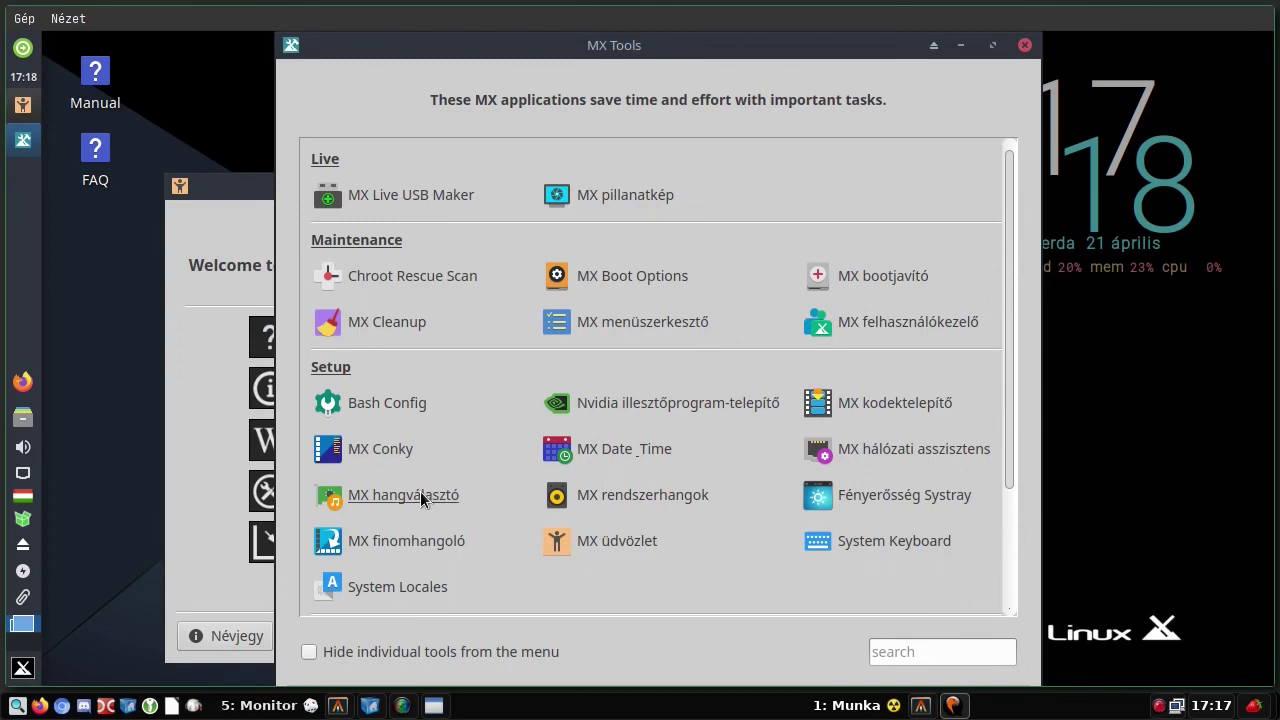
pyautogui.click(614, 498)
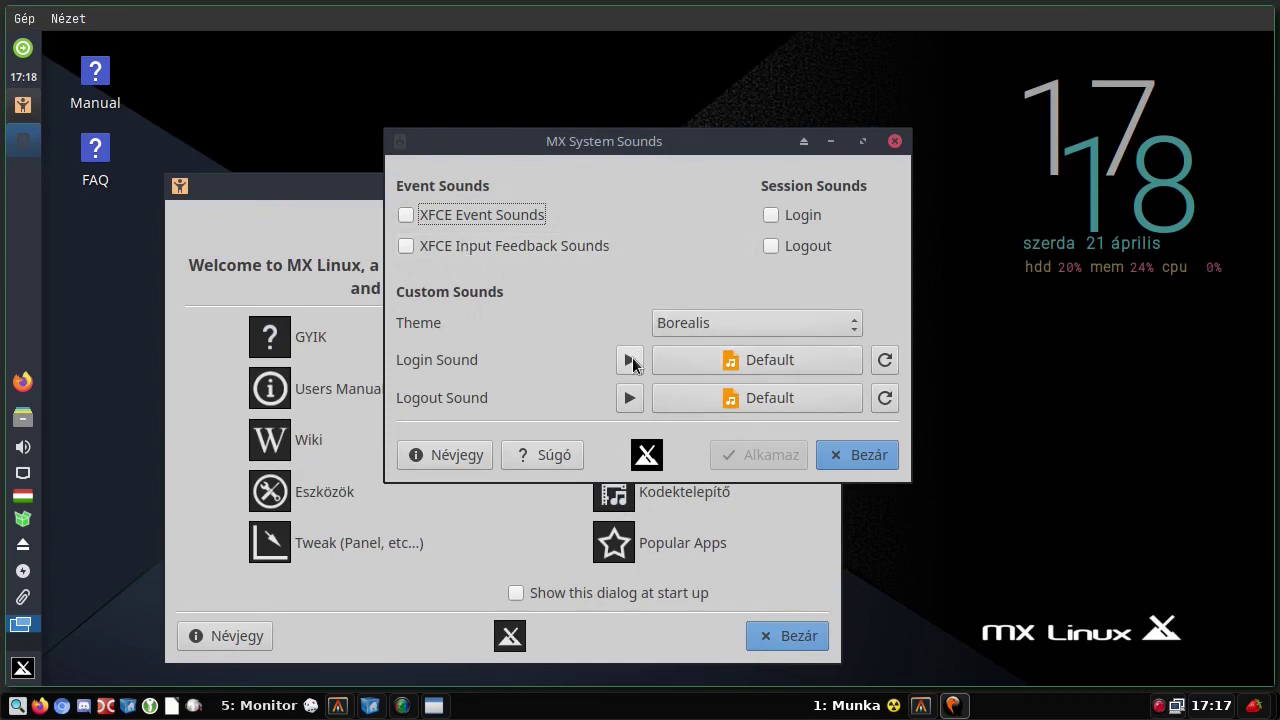
# - Close MX System Sounds without making changes
pyautogui.click(862, 454)
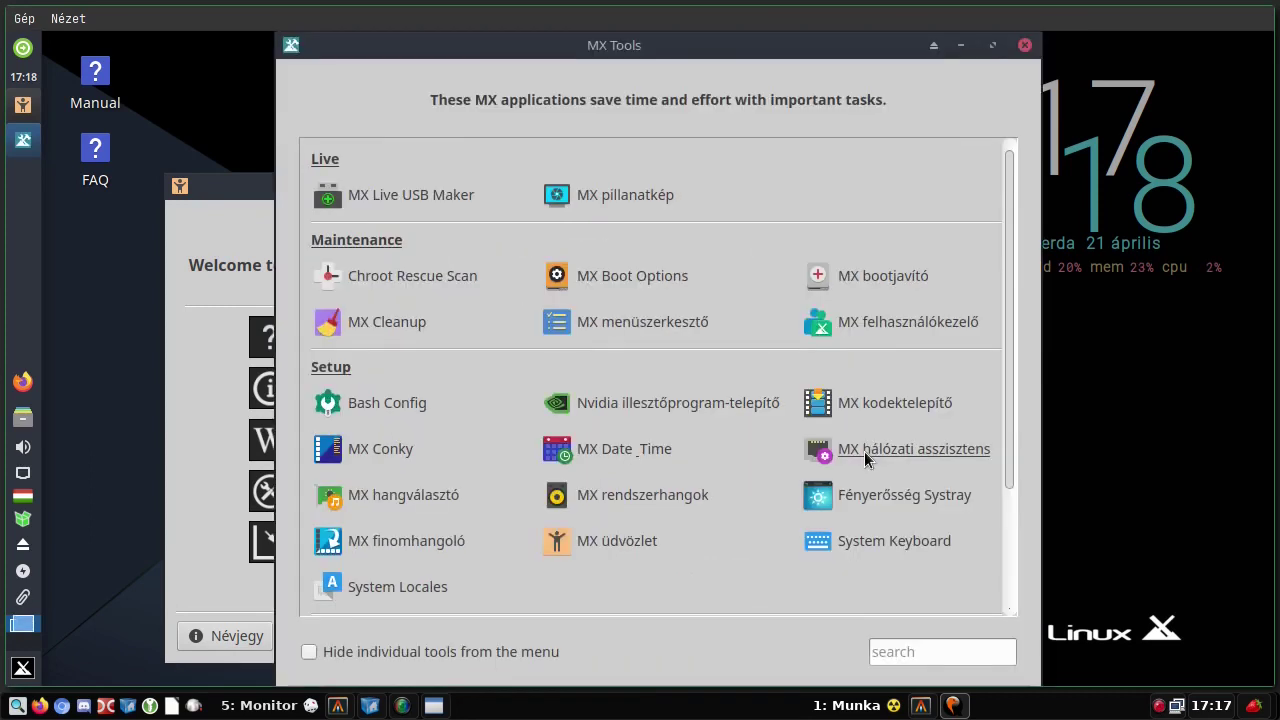
# - Launch MX Tweak past its backup notice, check the window button settings, then open Xfce panel settings and Theme options
pyautogui.click(397, 538)
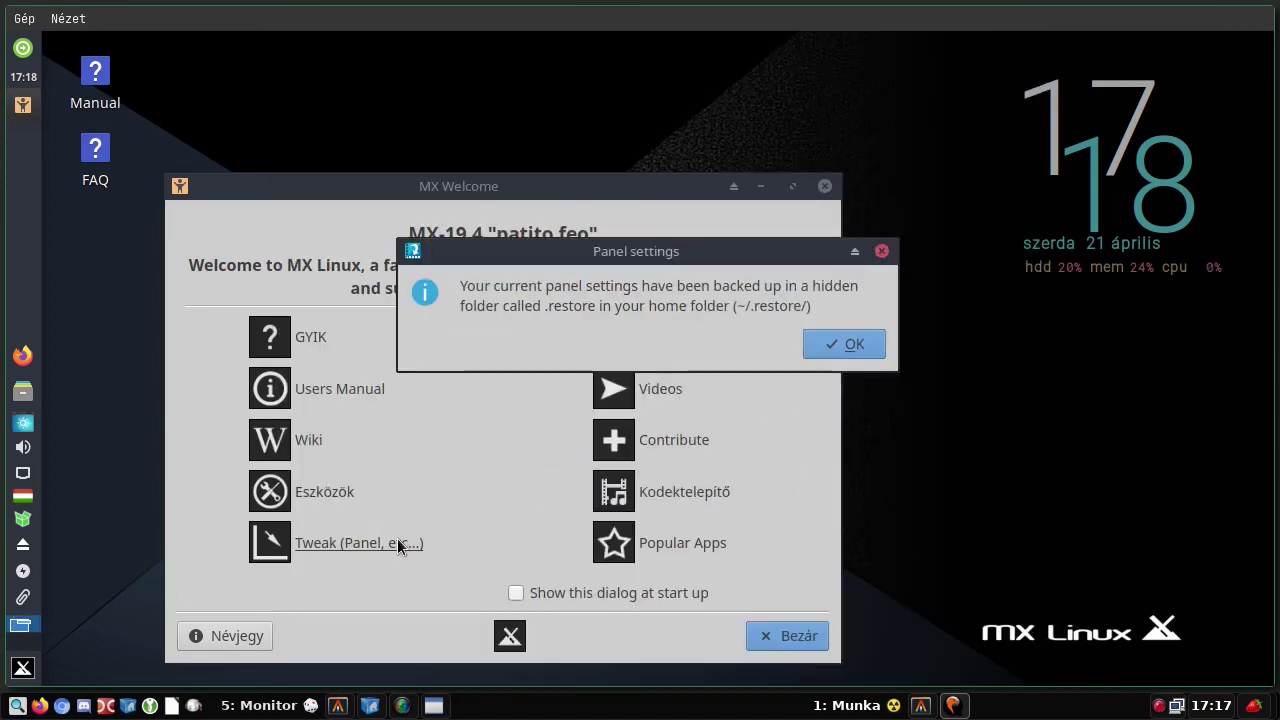
pyautogui.click(843, 342)
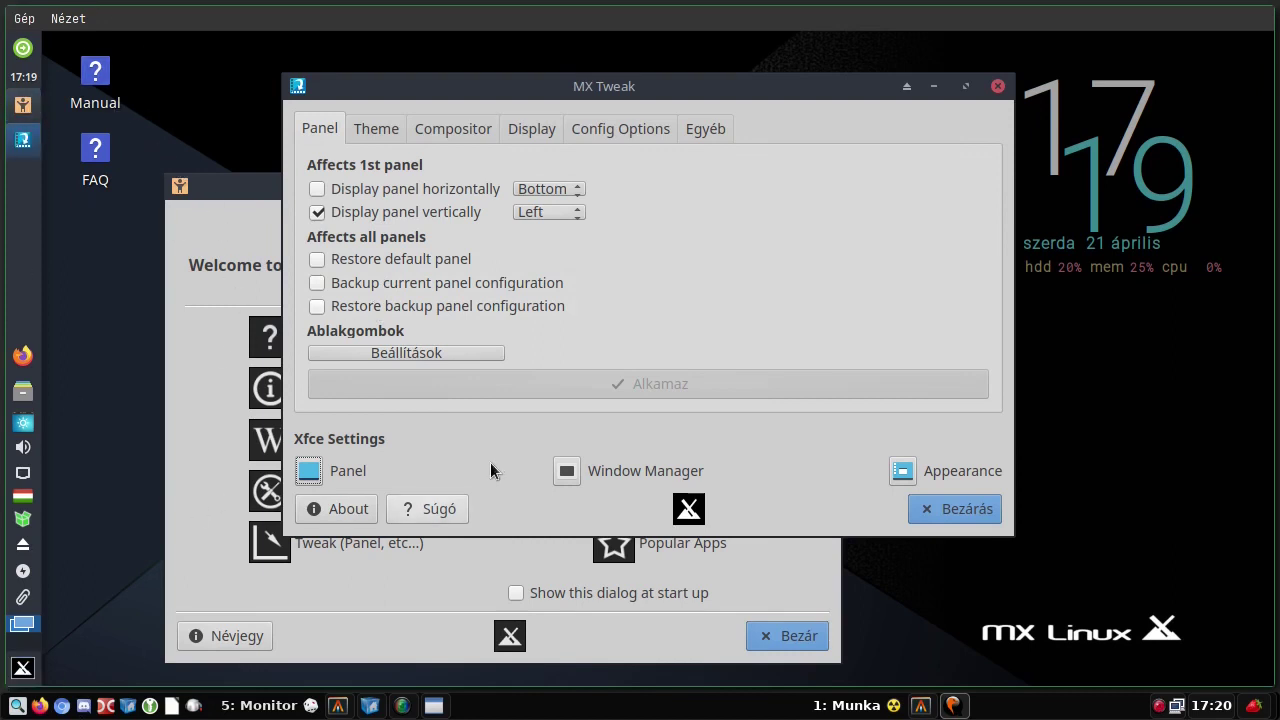
pyautogui.click(397, 349)
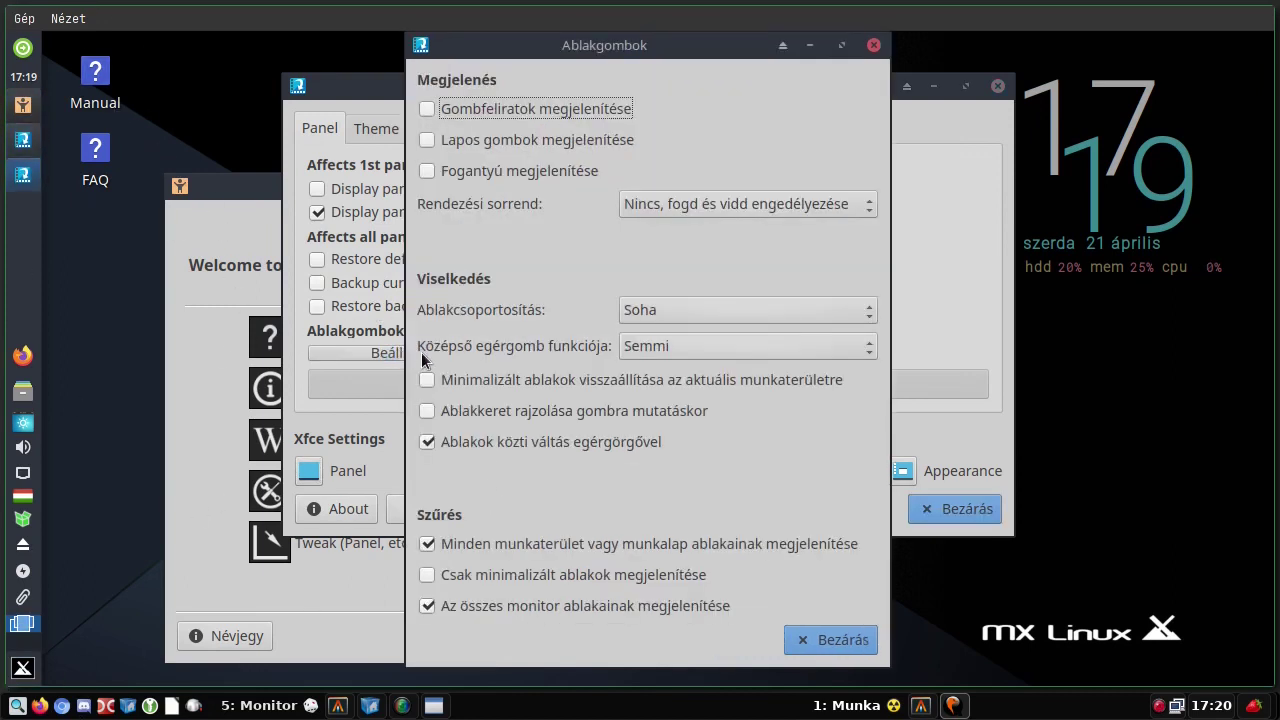
pyautogui.click(835, 647)
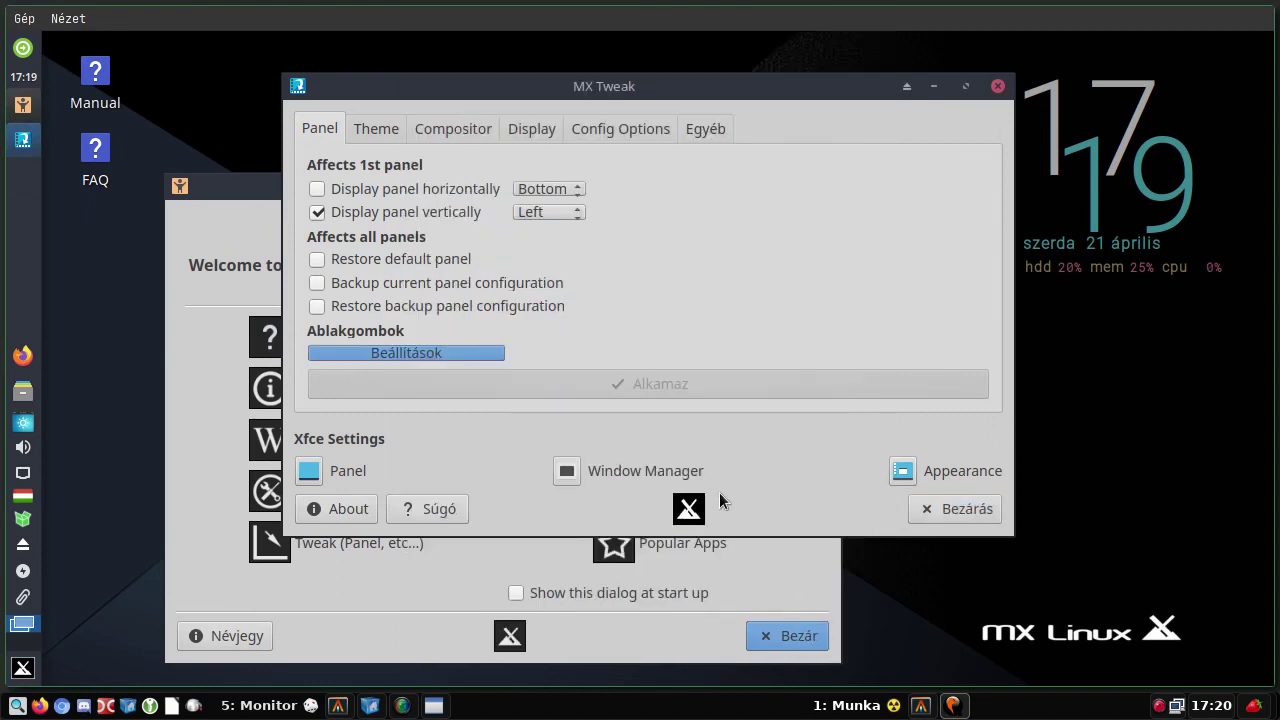
pyautogui.click(321, 484)
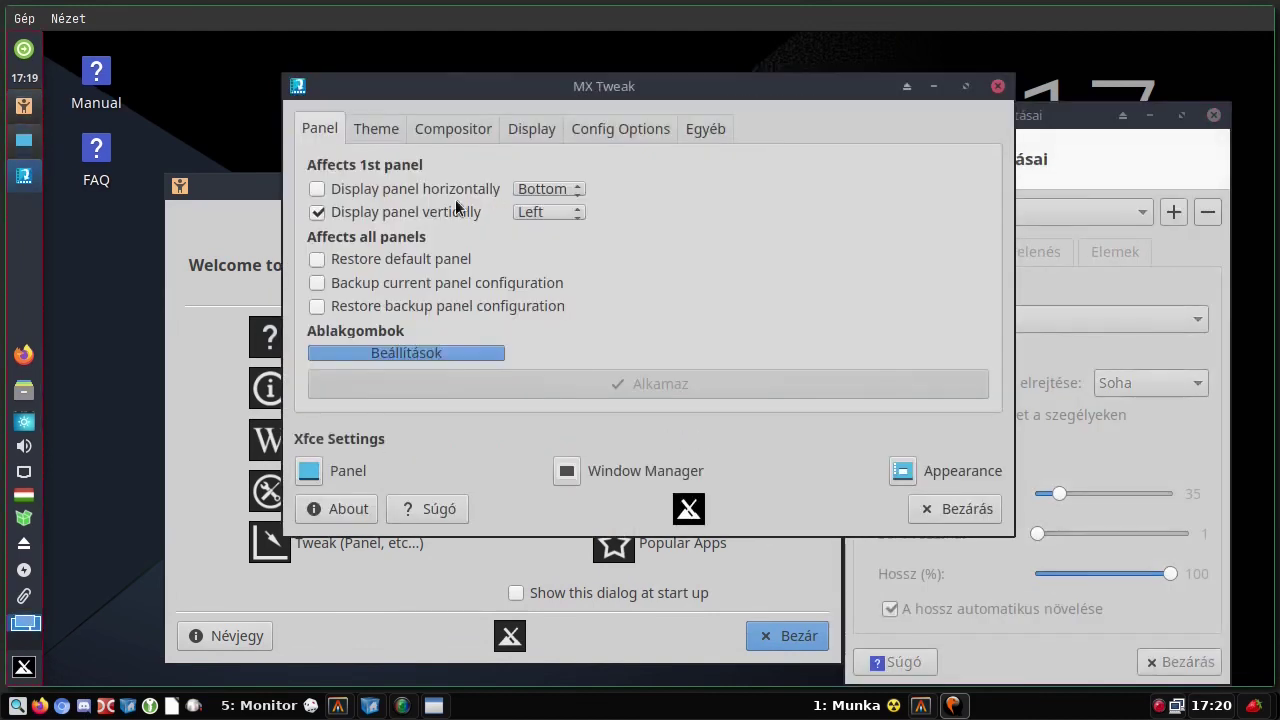
pyautogui.click(386, 129)
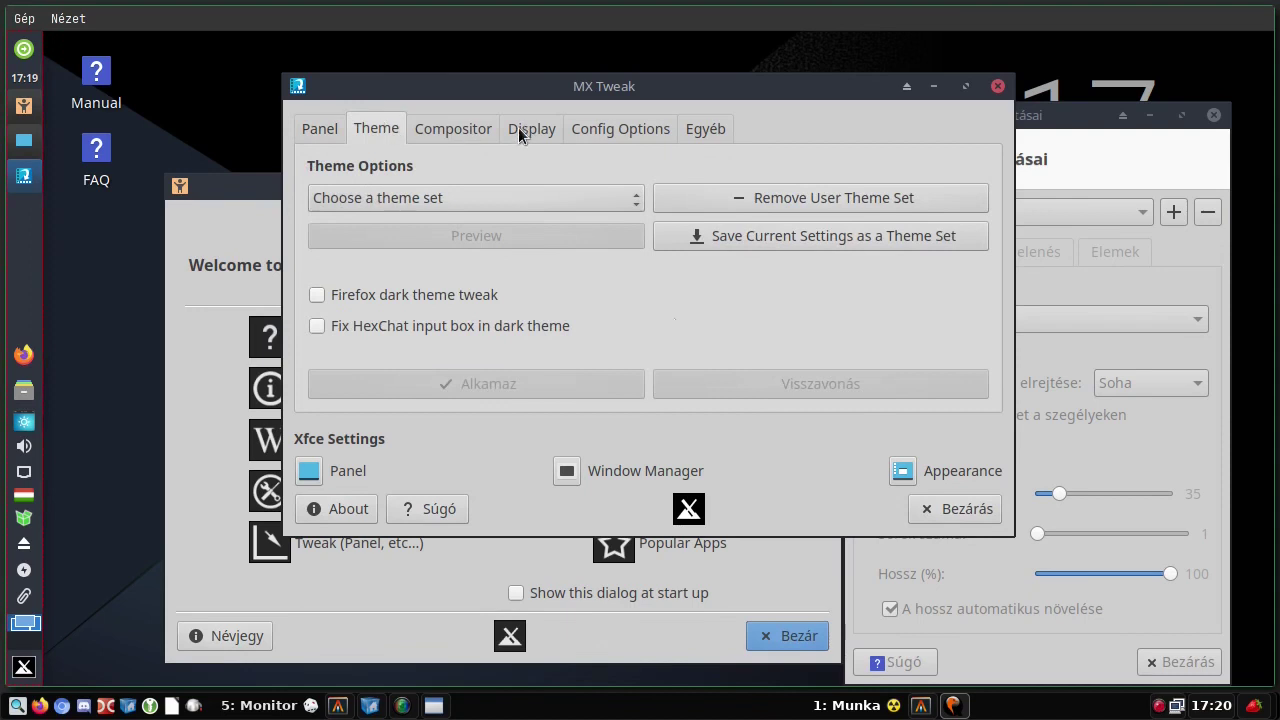
# - On MX Tweak's Compositor tab, keep VBlank on auto and the Xfwm (Xfce) Compositor
pyautogui.click(446, 129)
pyautogui.click(580, 176)
pyautogui.click(580, 176)
pyautogui.click(580, 176)
pyautogui.click(580, 176)
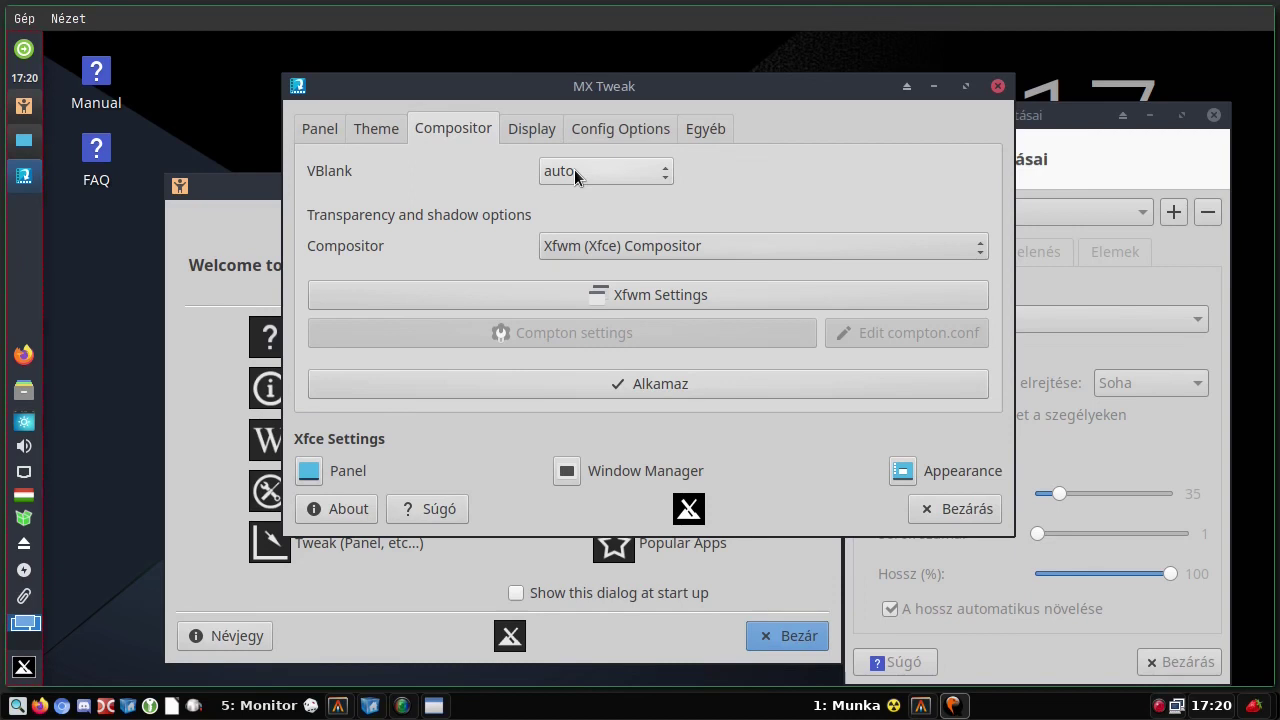
pyautogui.click(818, 245)
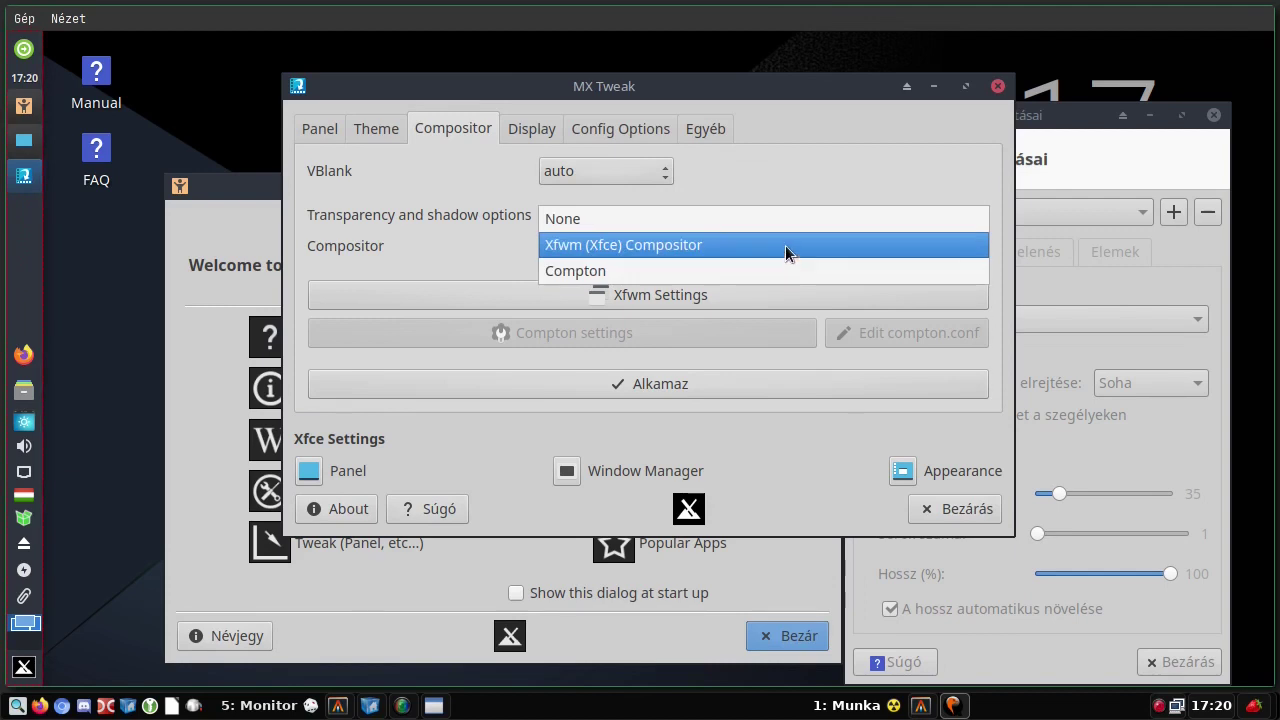
pyautogui.click(785, 250)
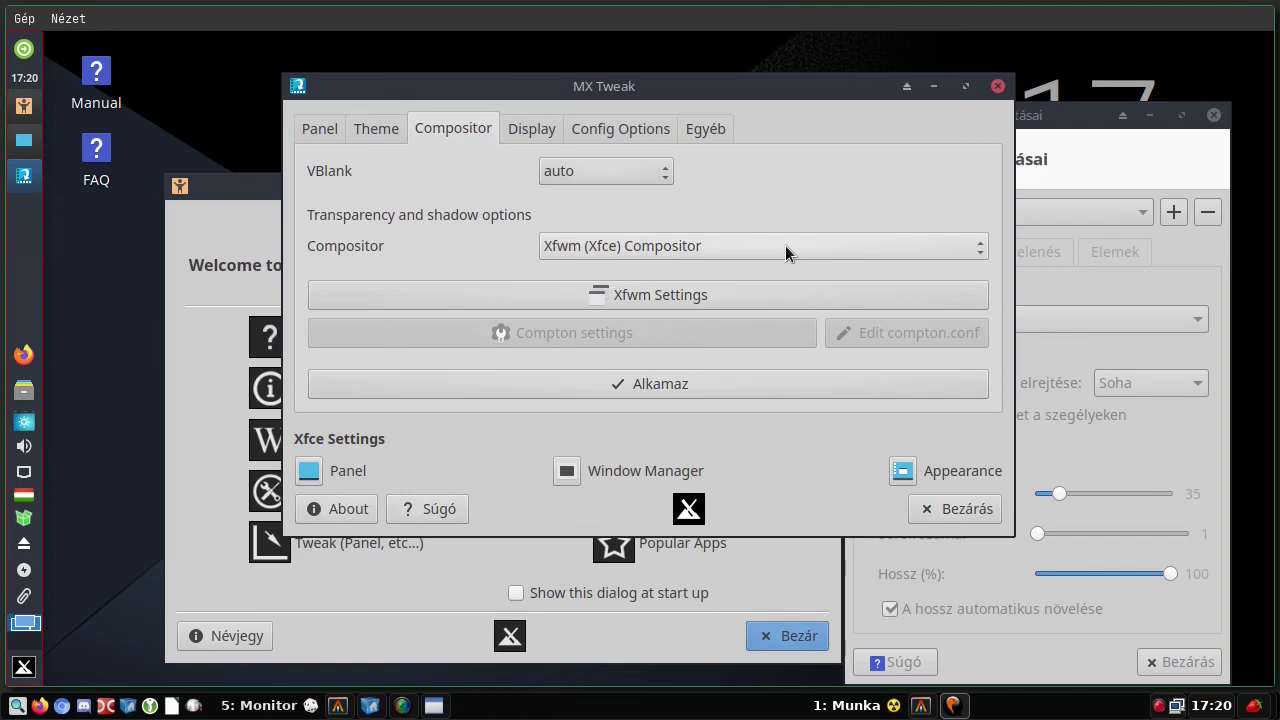
# - In Xfwm compositor settings, lower window decorations opacity to about 80%, restore full, and close
pyautogui.click(662, 295)
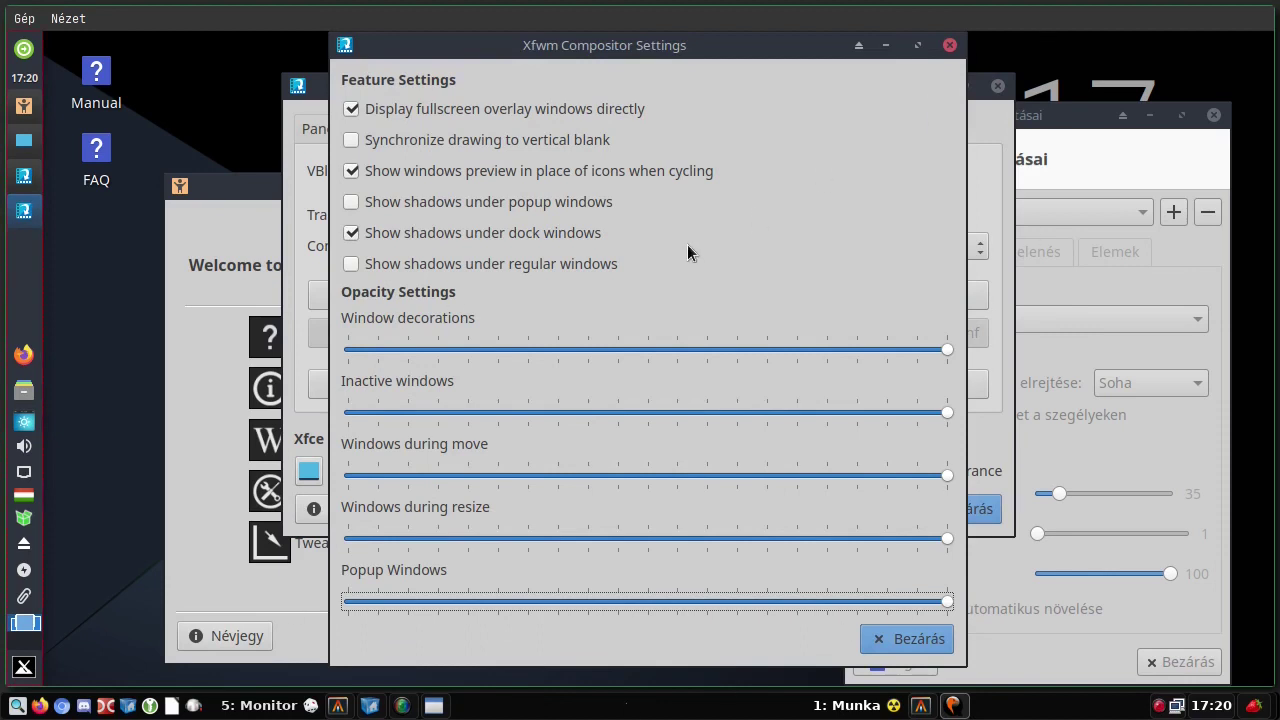
pyautogui.click(950, 45)
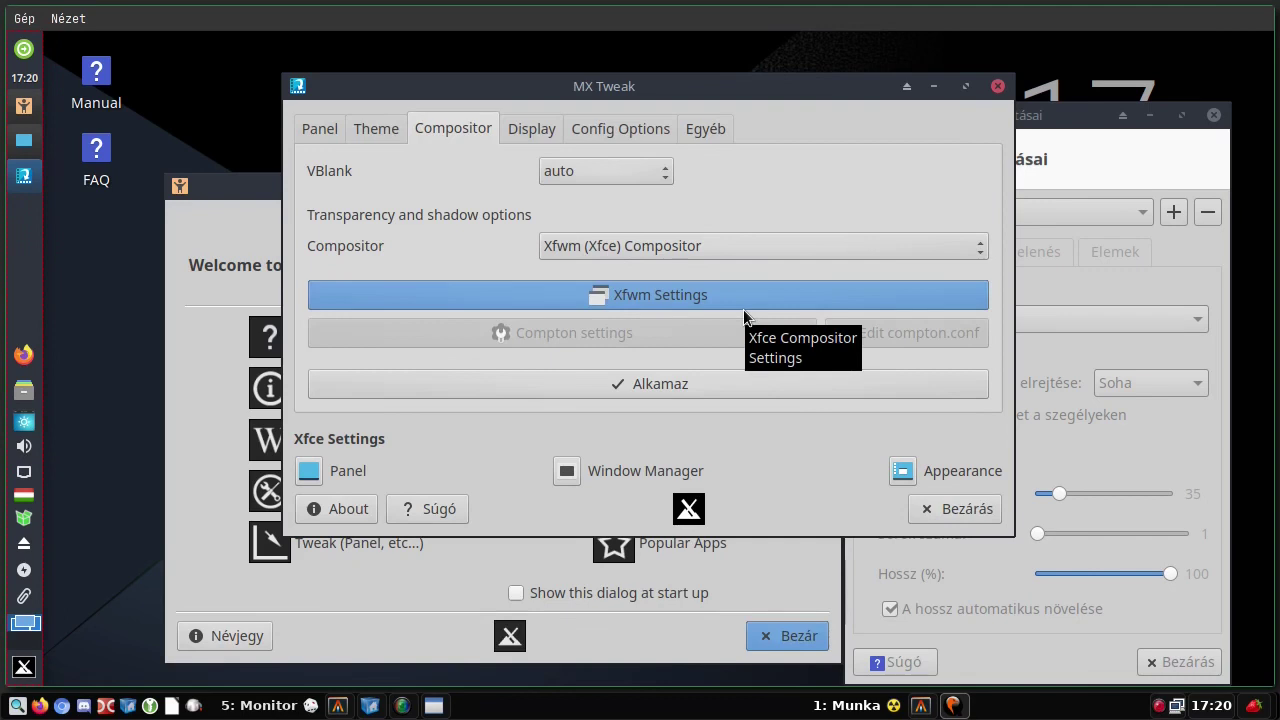
pyautogui.click(586, 294)
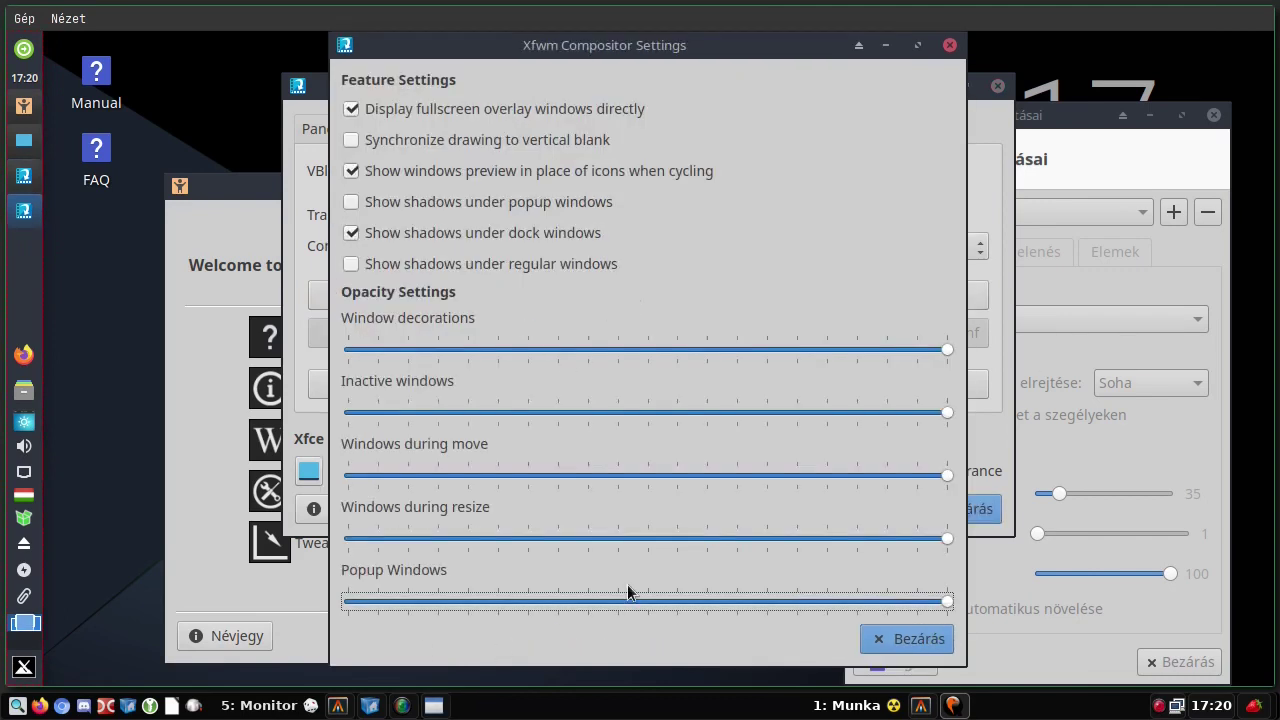
pyautogui.click(946, 350)
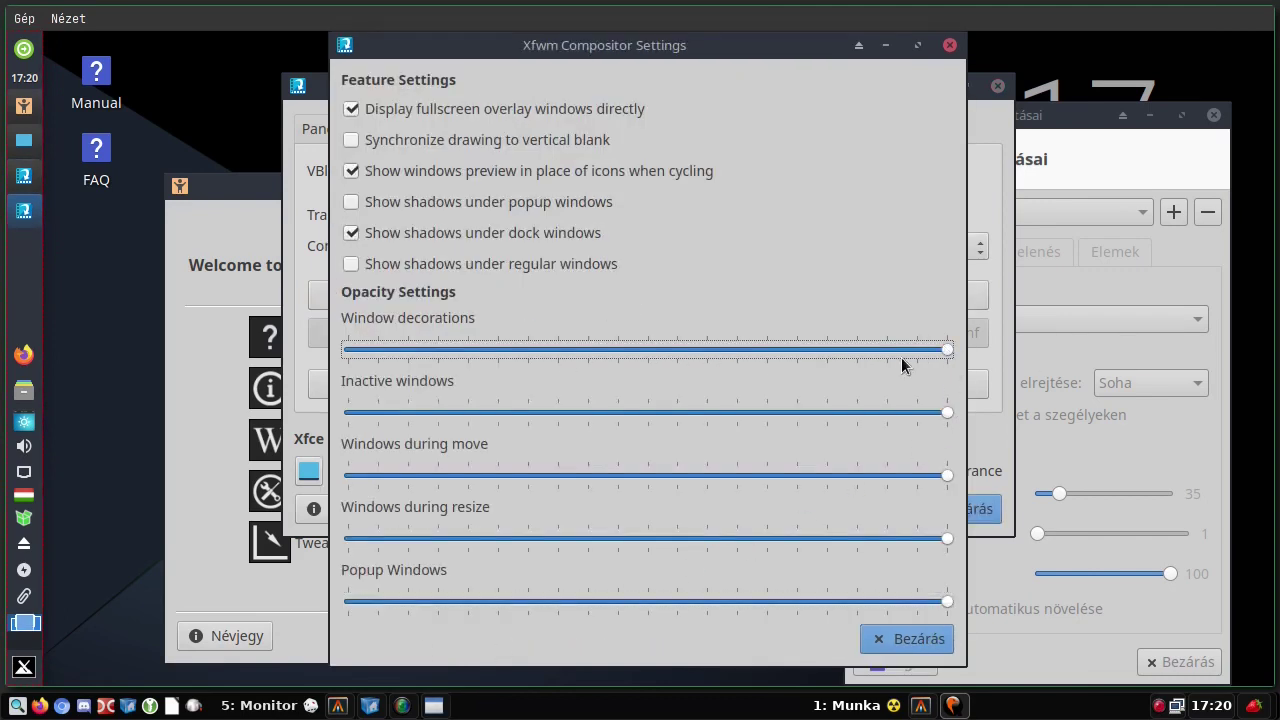
pyautogui.moveTo(932, 352); pyautogui.dragTo(816, 354)
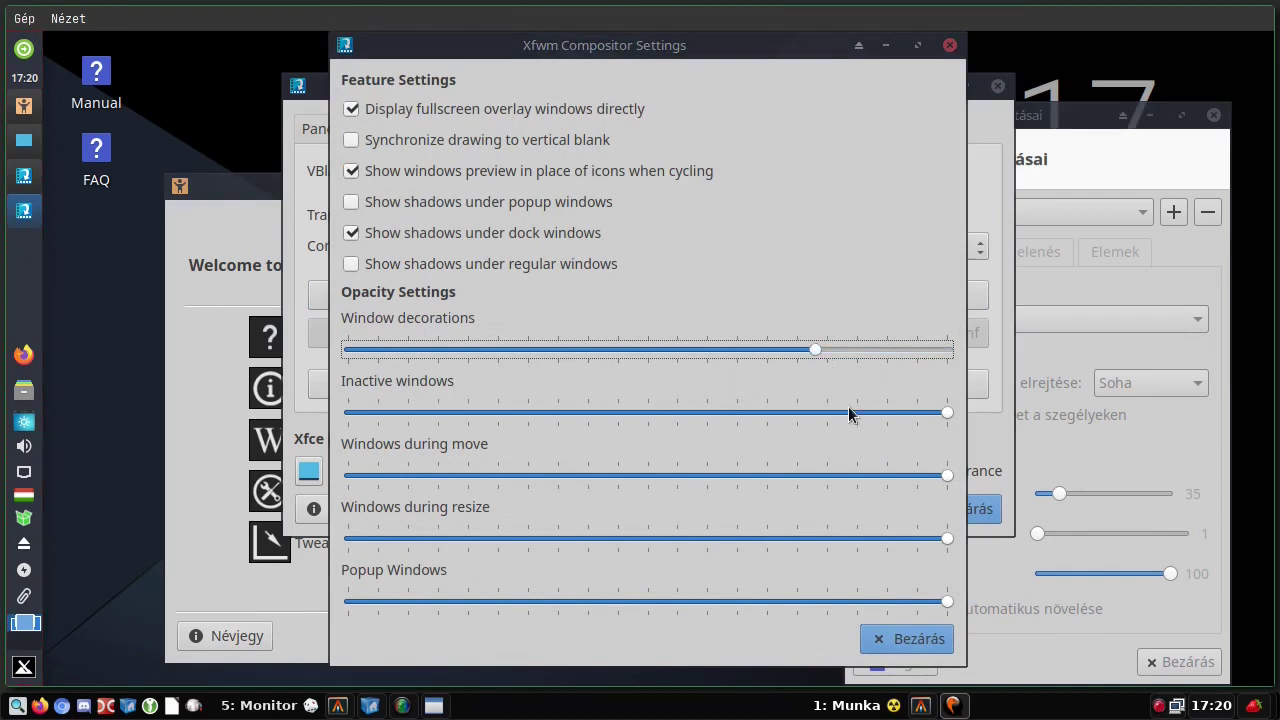
pyautogui.moveTo(817, 354); pyautogui.dragTo(943, 349)
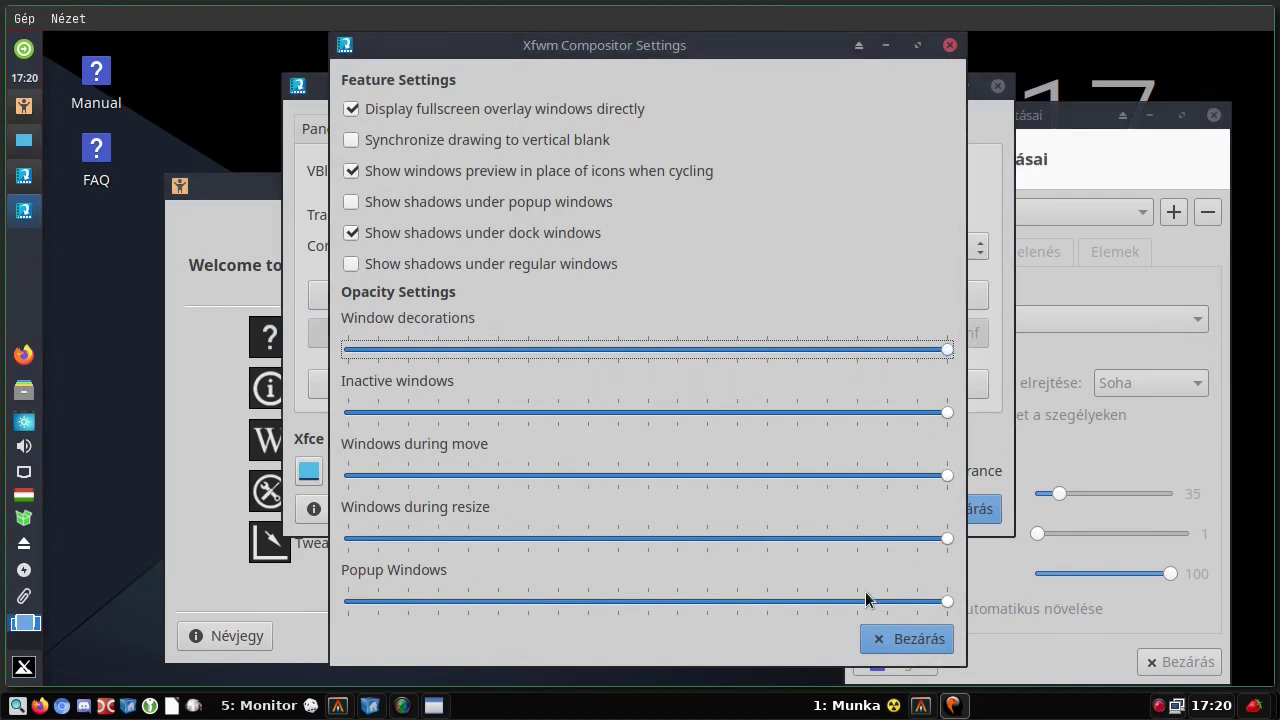
pyautogui.click(897, 645)
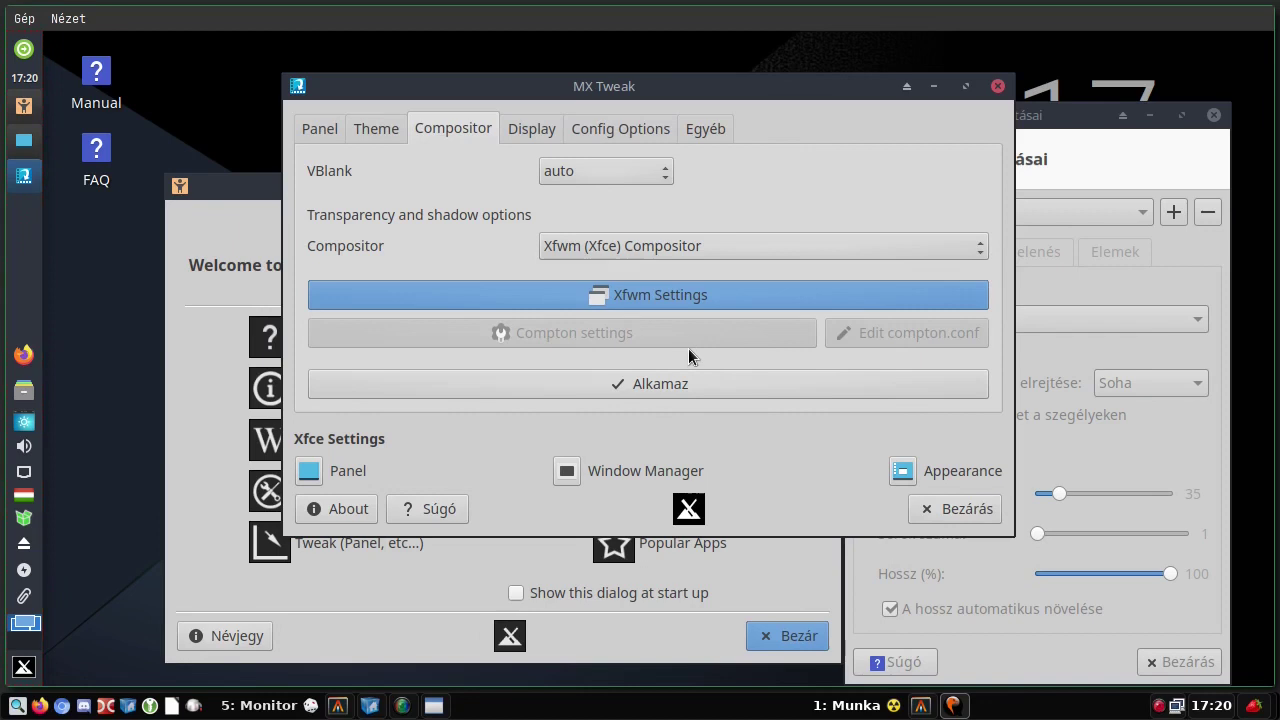
# - View MX Tweak's Display tweaks, then show its Config Options tab
pyautogui.click(538, 127)
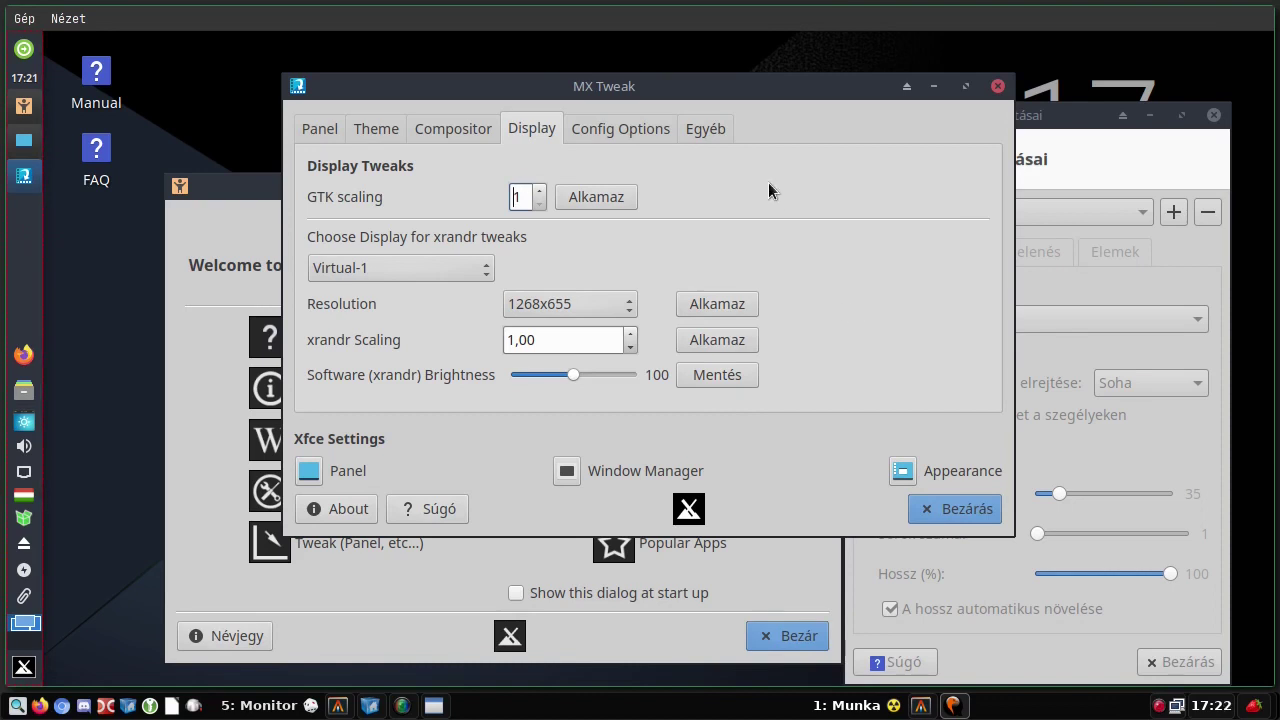
pyautogui.click(598, 129)
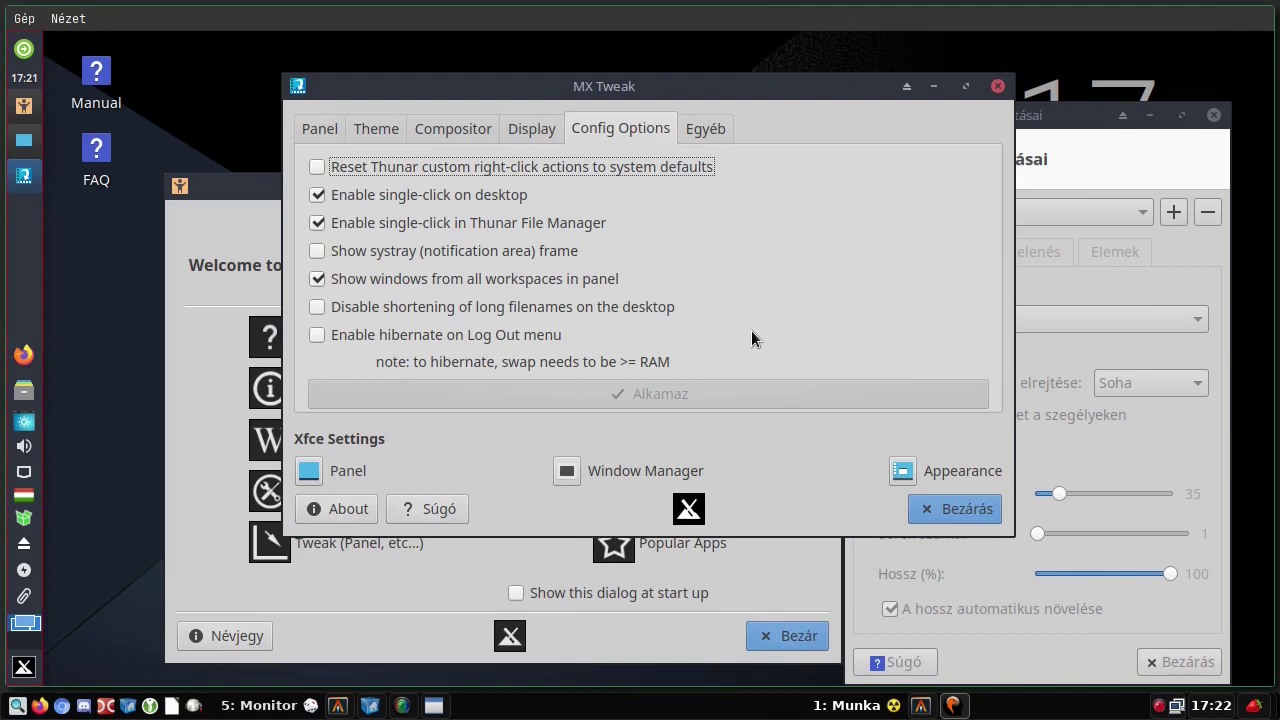
# - Show MX Tweak's Egyéb tab with login screen, mounting, kernel sandbox and admin password options
pyautogui.click(715, 133)
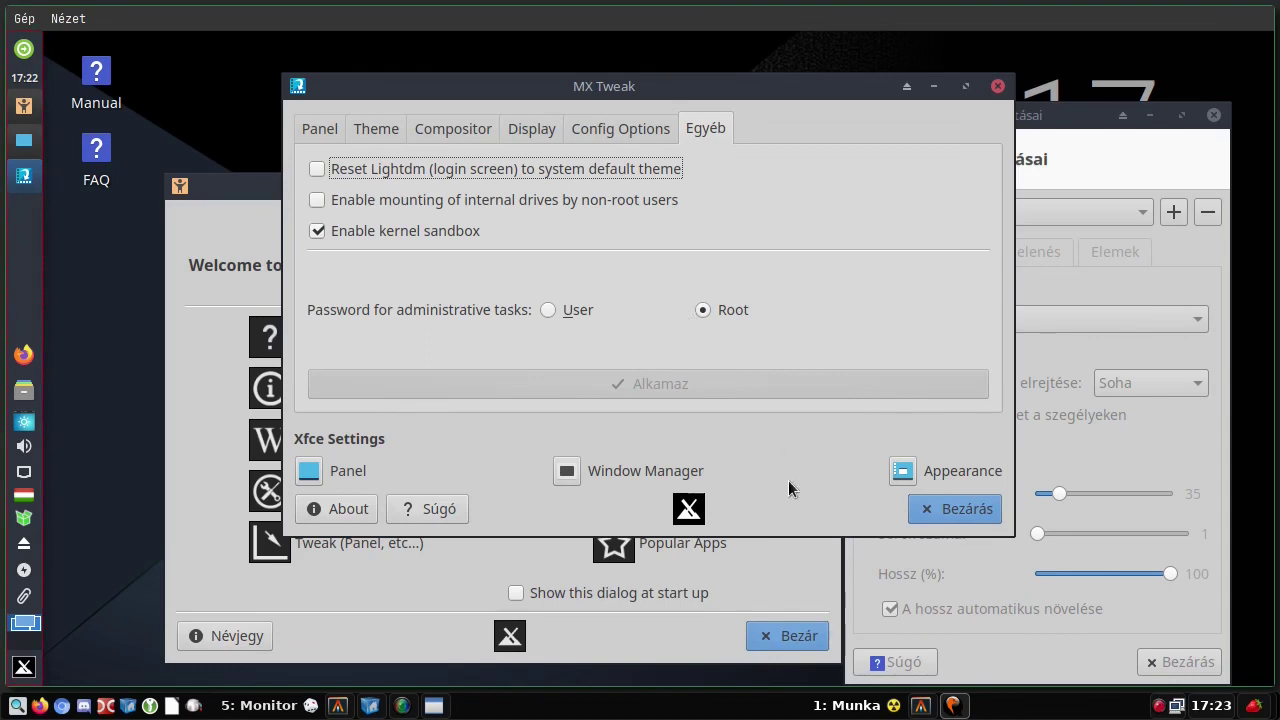
# - Close MX Tweak, open and close MX Welcome, then launch System Locales from MX Tools
pyautogui.click(968, 509)
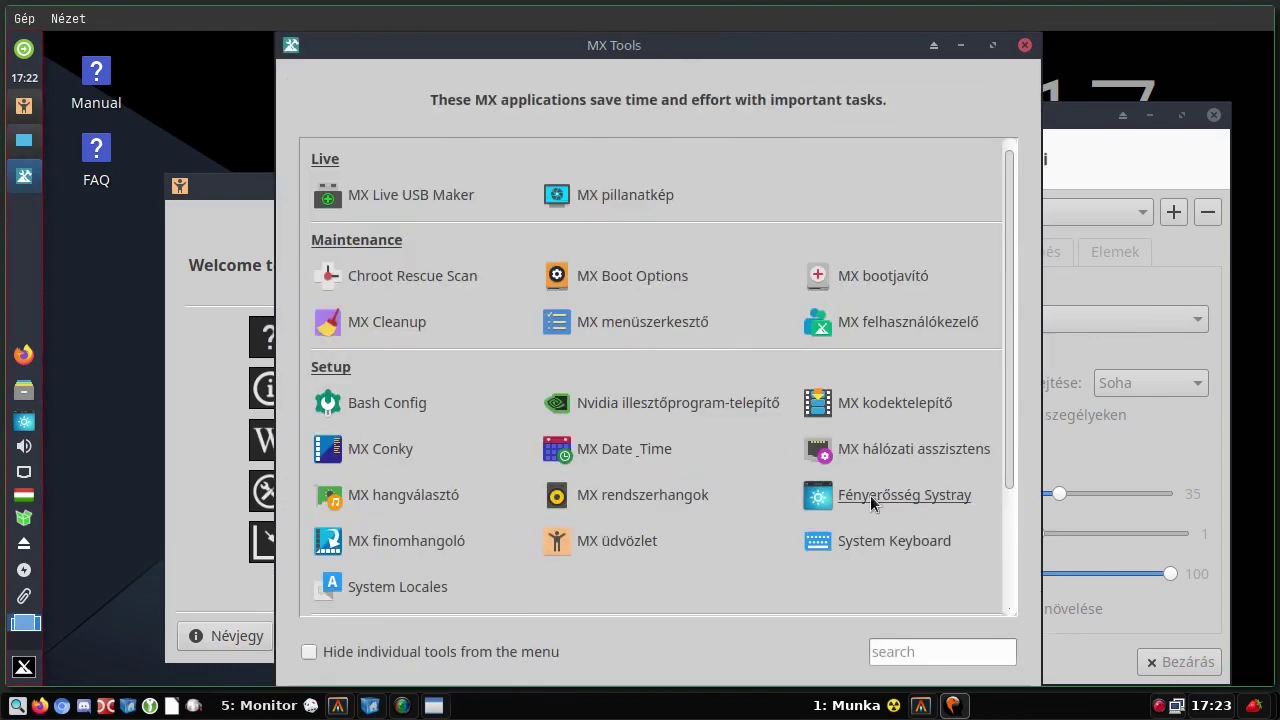
pyautogui.click(621, 542)
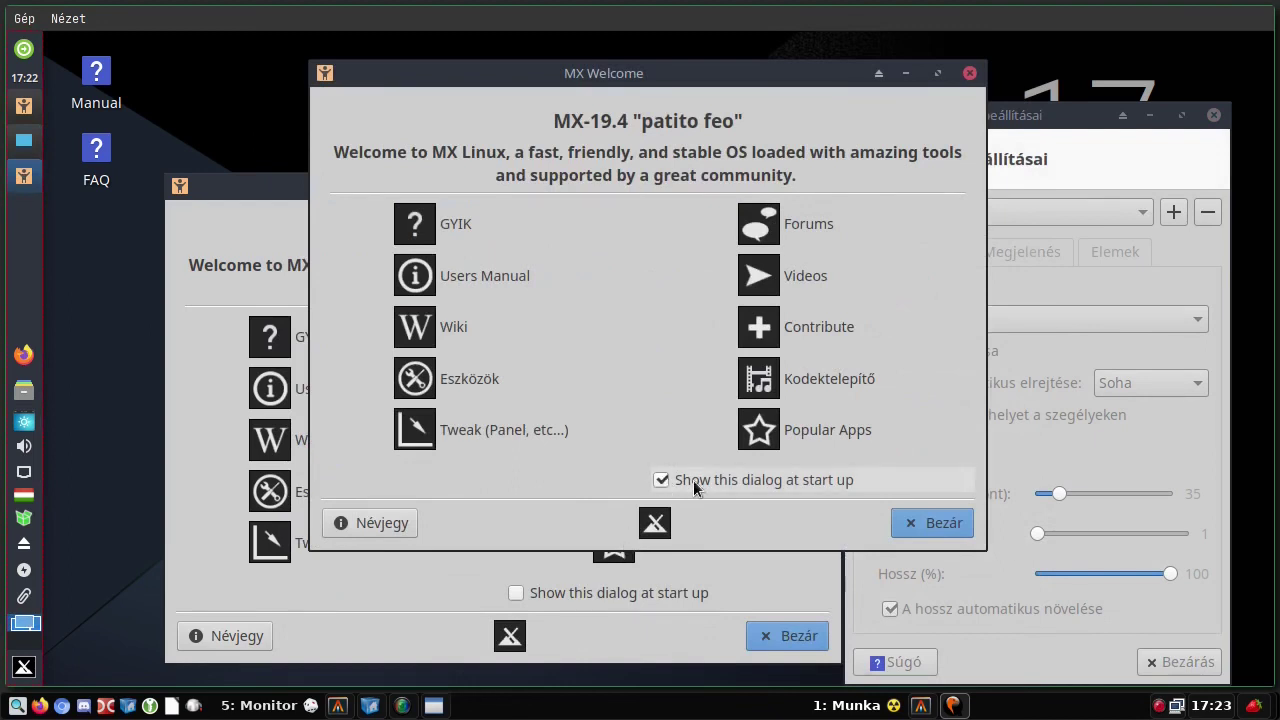
pyautogui.click(925, 521)
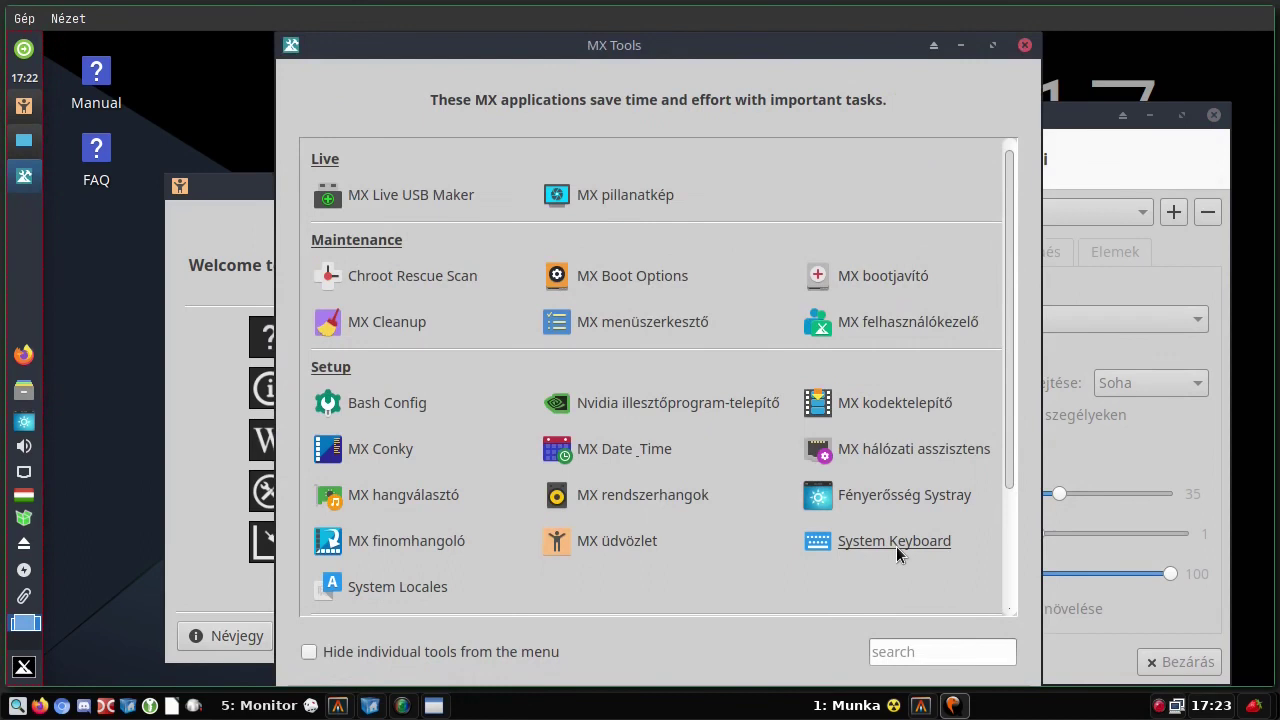
pyautogui.moveTo(1012, 440); pyautogui.dragTo(1008, 578)
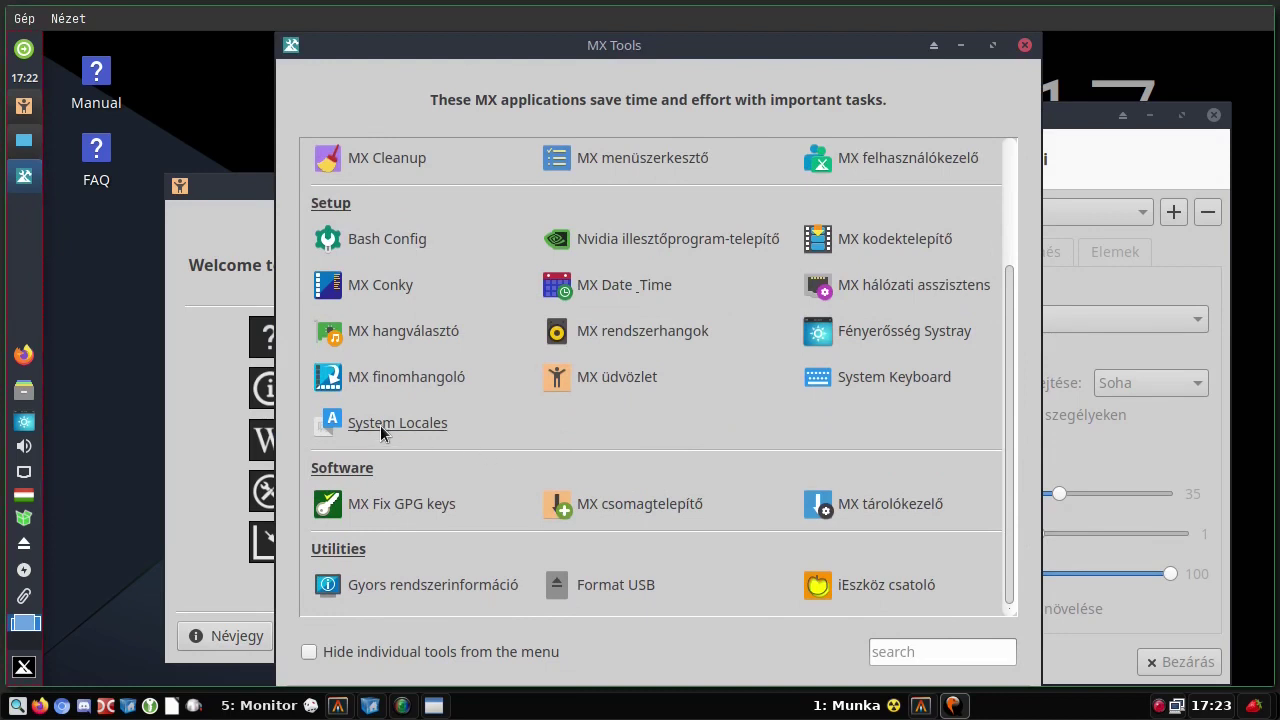
pyautogui.click(397, 423)
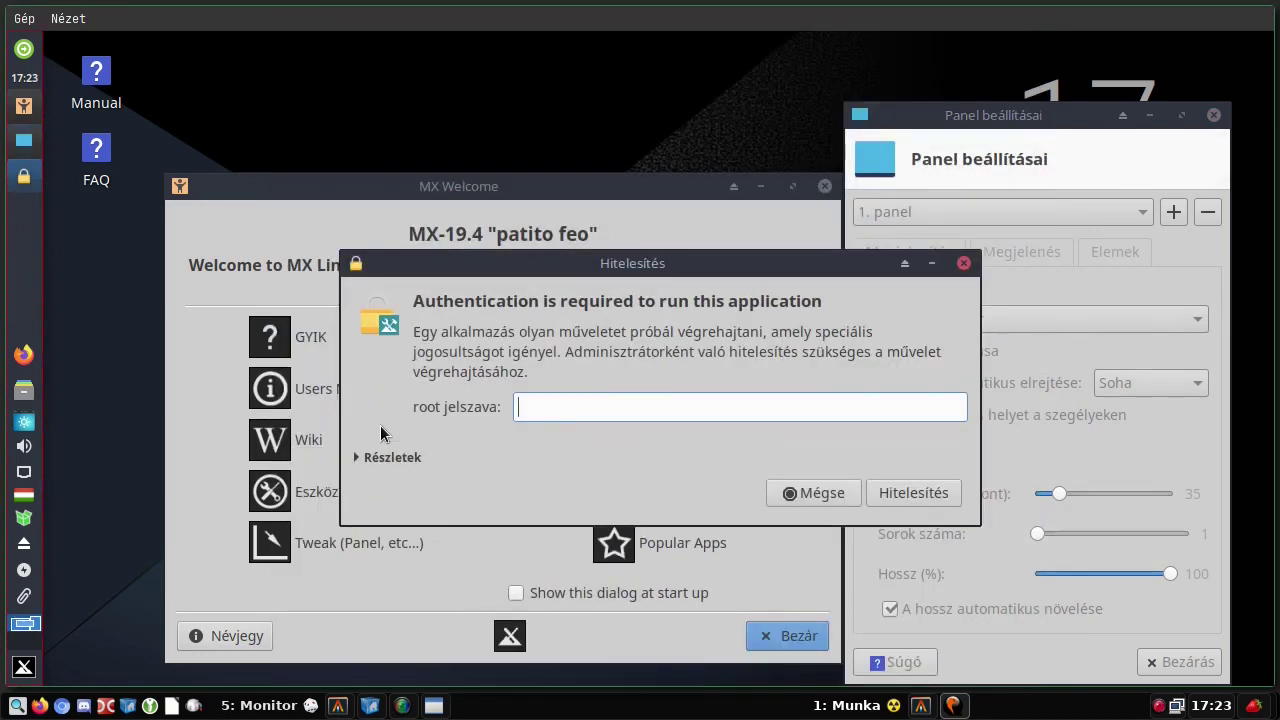
# - Authenticate with the root password and review the checked locales in the list
pyautogui.write('root')
pyautogui.press('Return')
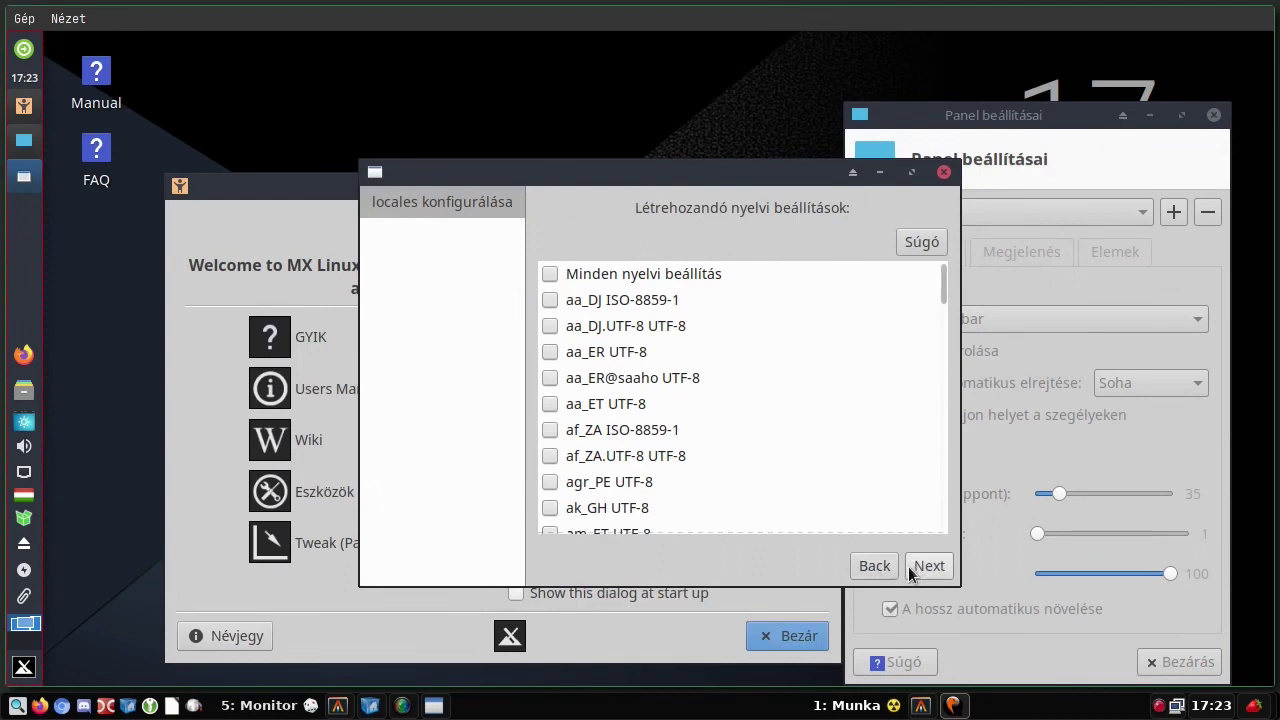
pyautogui.scroll(-5, 624, 439)
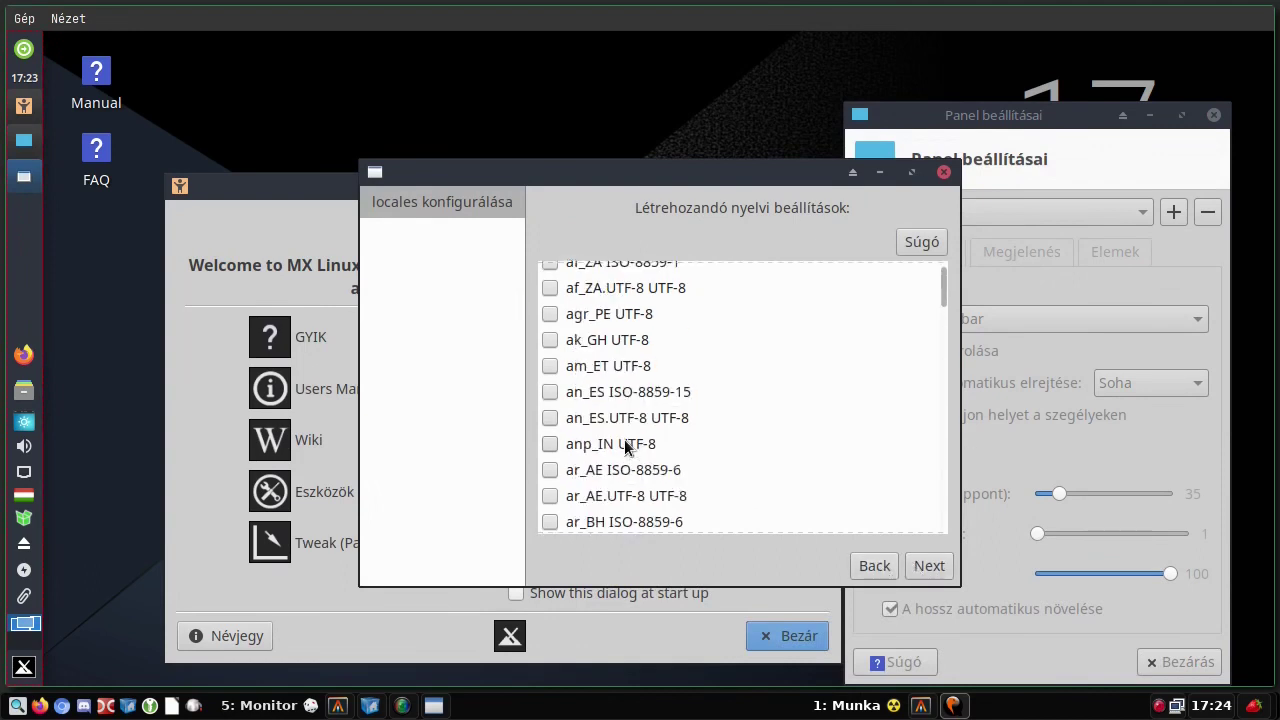
pyautogui.scroll(-20, 624, 439)
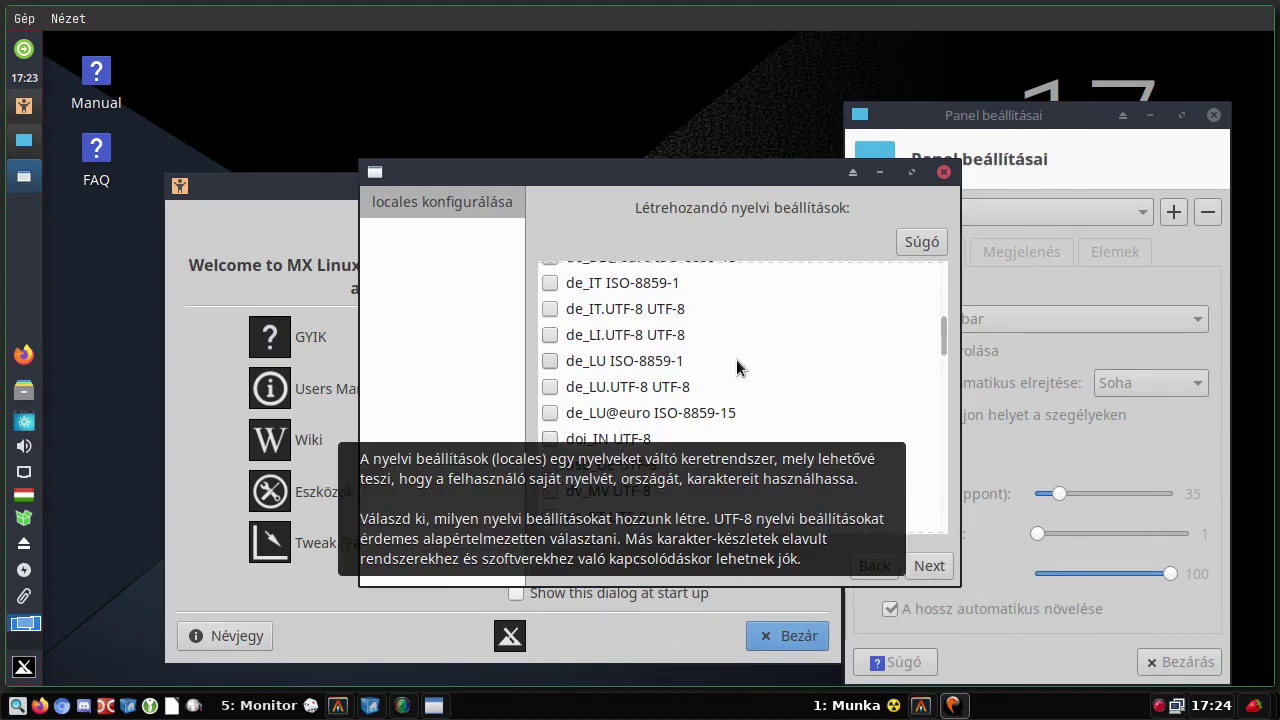
pyautogui.scroll(-1, 768, 376)
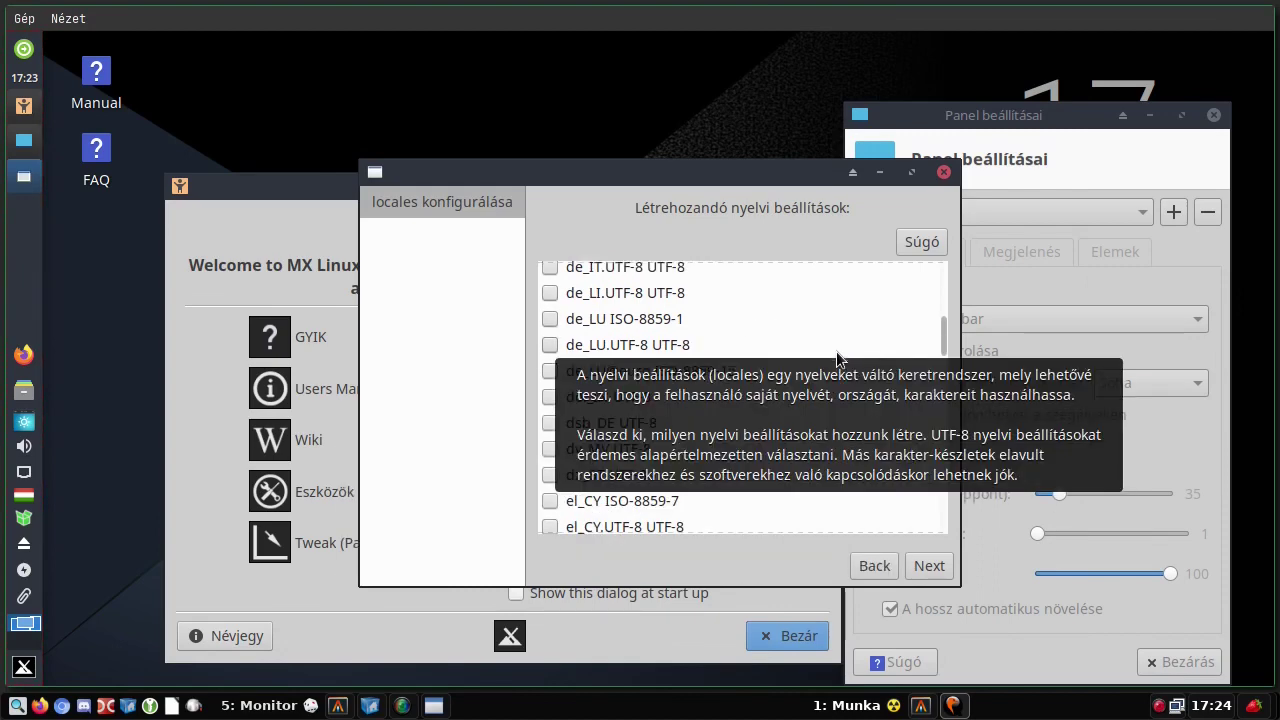
pyautogui.scroll(-7, 603, 495)
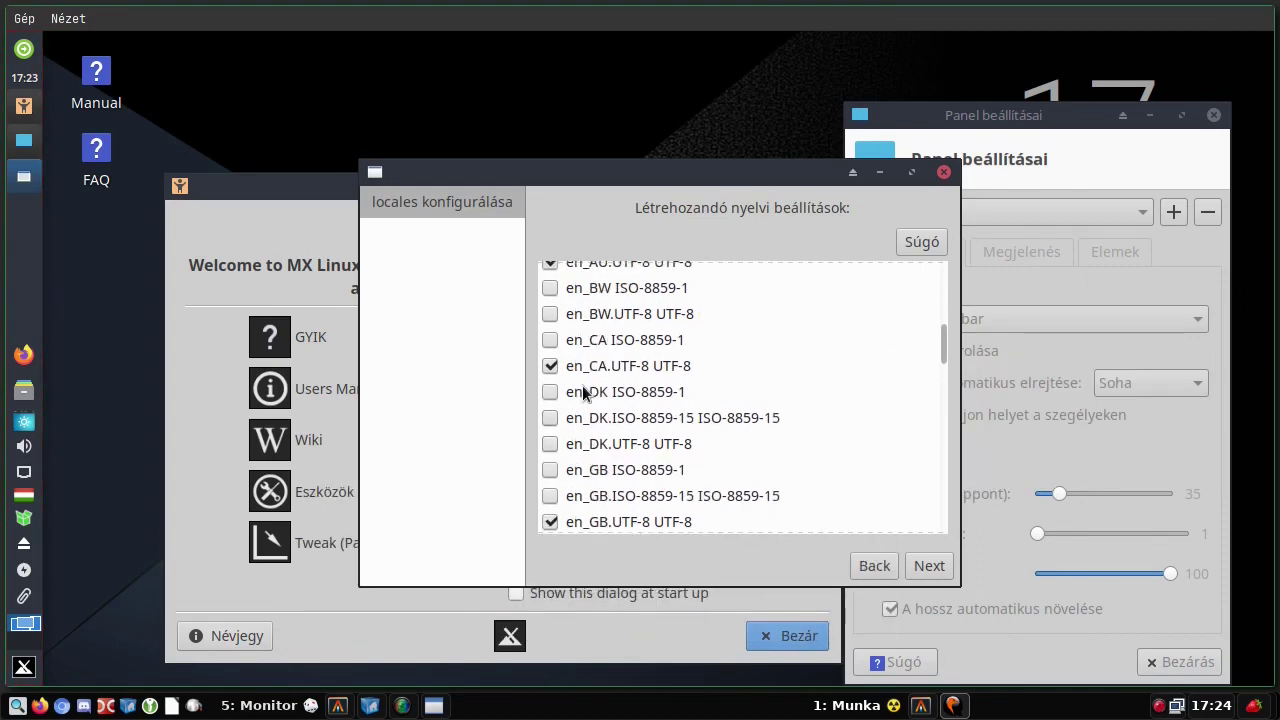
pyautogui.scroll(-6, 583, 393)
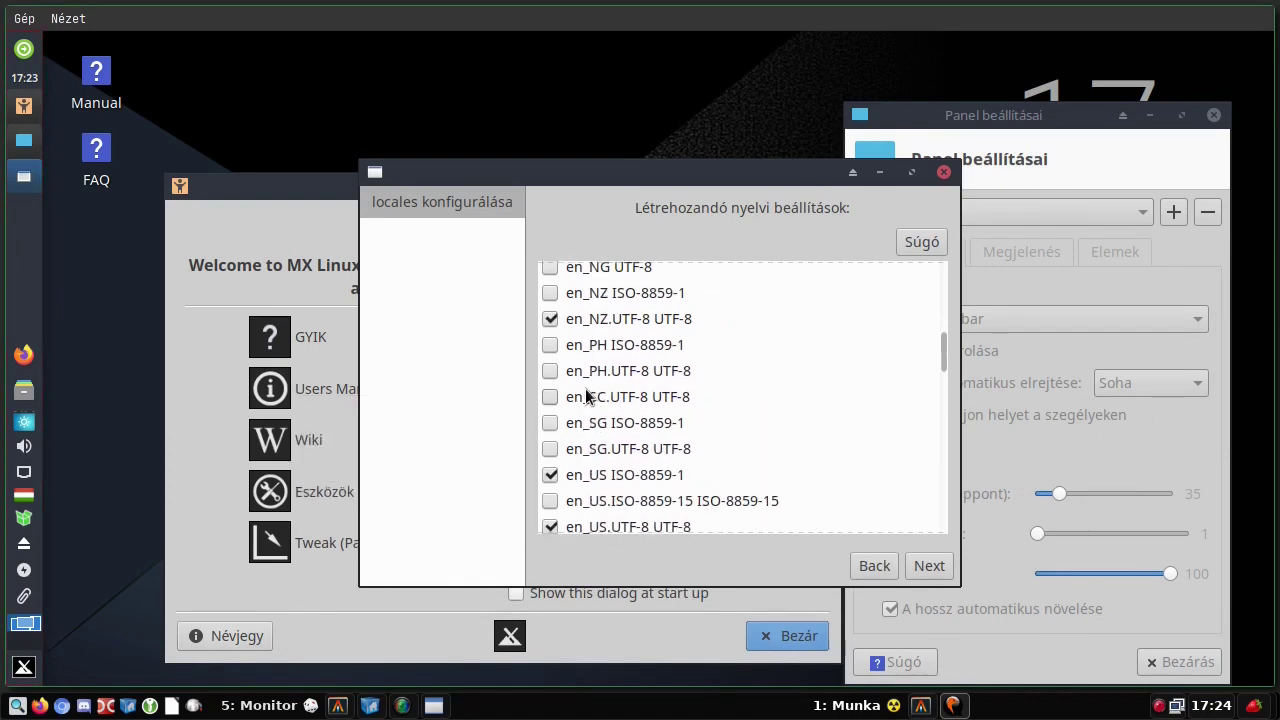
pyautogui.scroll(-5, 585, 396)
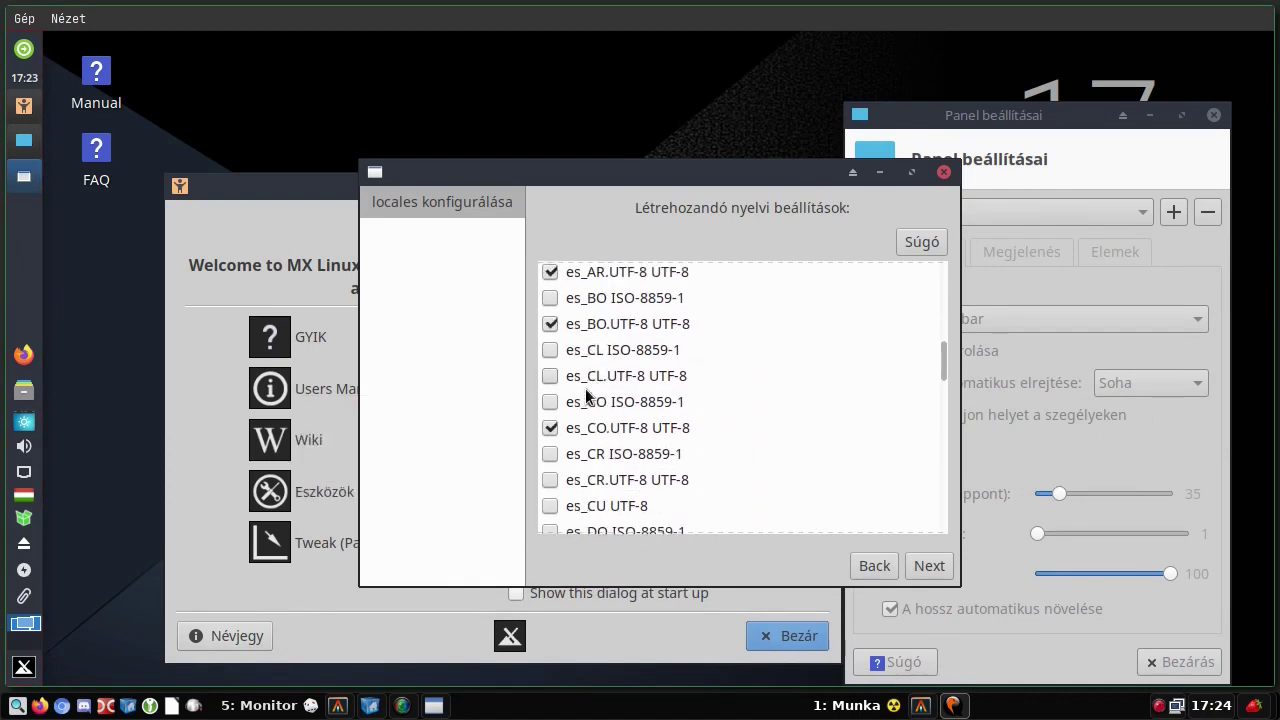
pyautogui.scroll(-4, 585, 396)
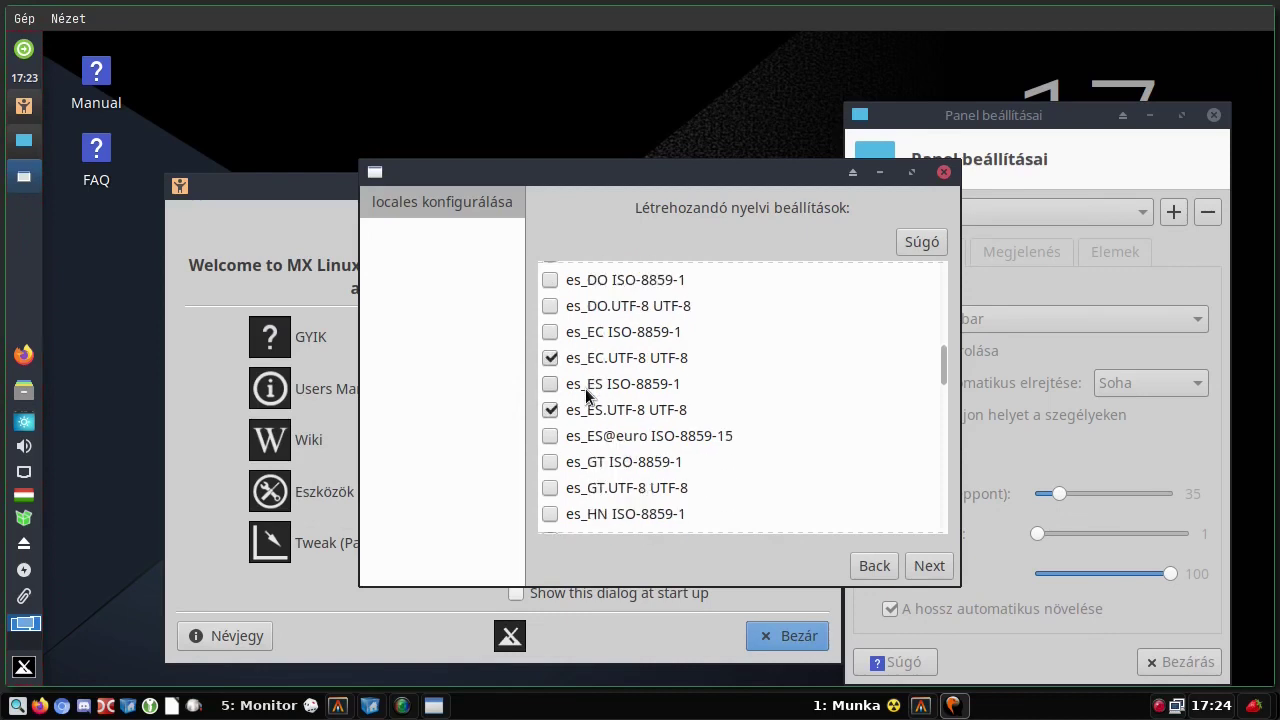
pyautogui.scroll(-2, 586, 395)
pyautogui.scroll(-2, 586, 395)
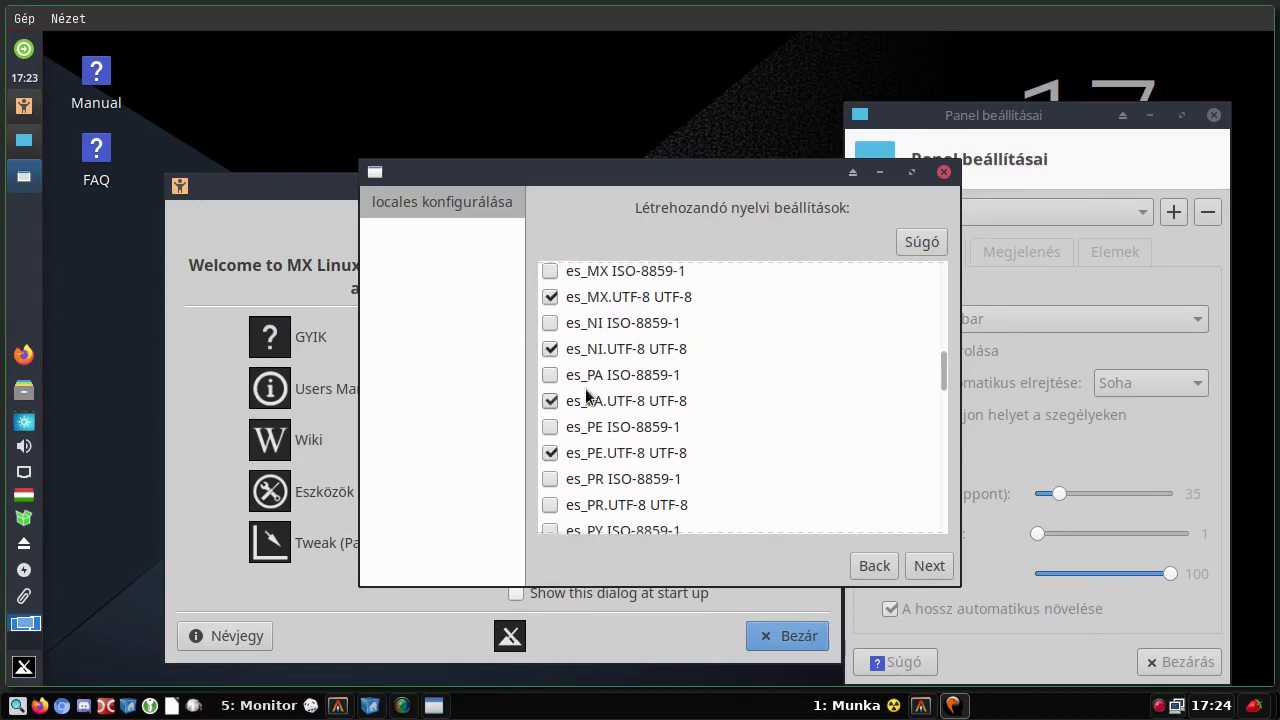
pyautogui.scroll(-6, 586, 396)
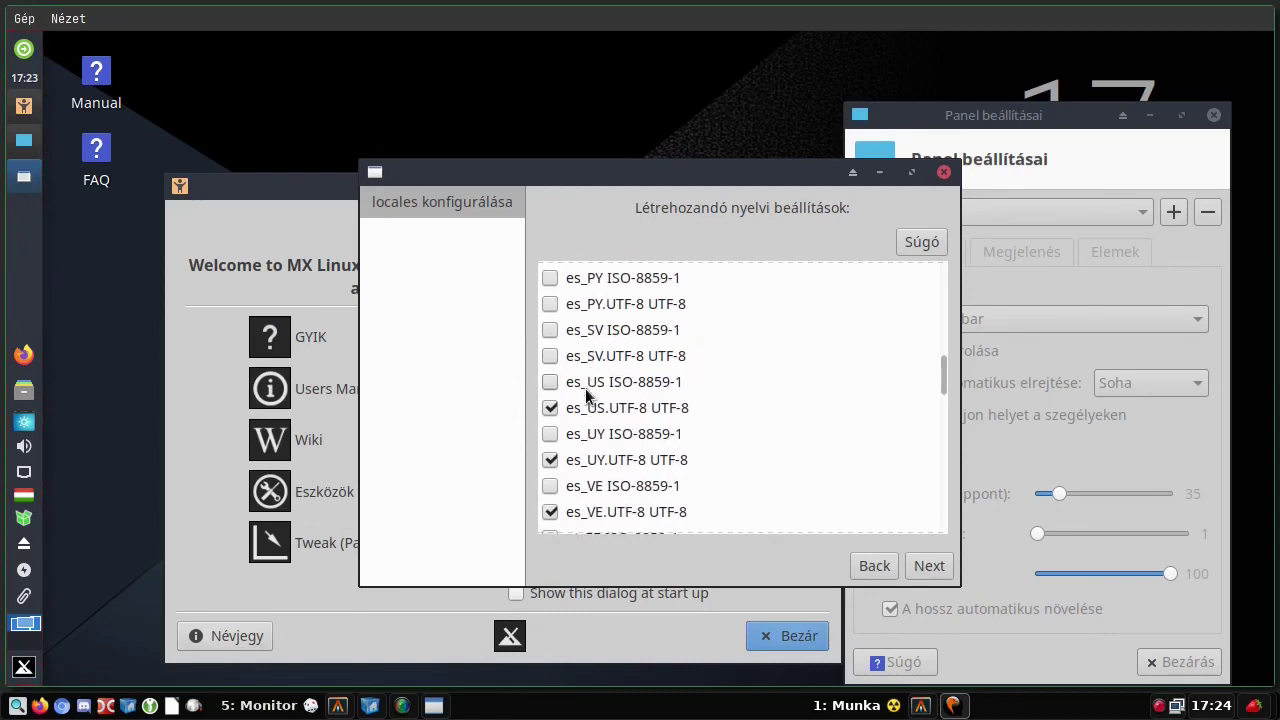
pyautogui.scroll(-2, 586, 396)
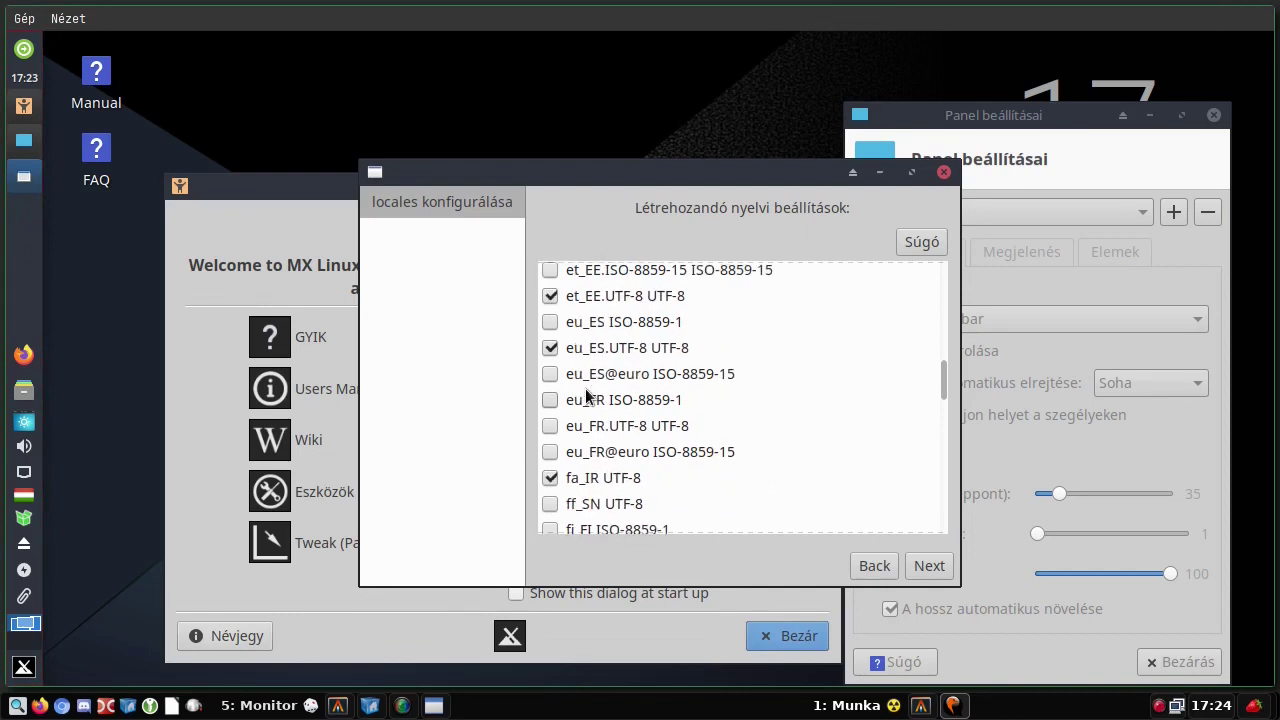
pyautogui.scroll(-3, 586, 396)
pyautogui.scroll(-2, 586, 396)
pyautogui.scroll(-3, 586, 396)
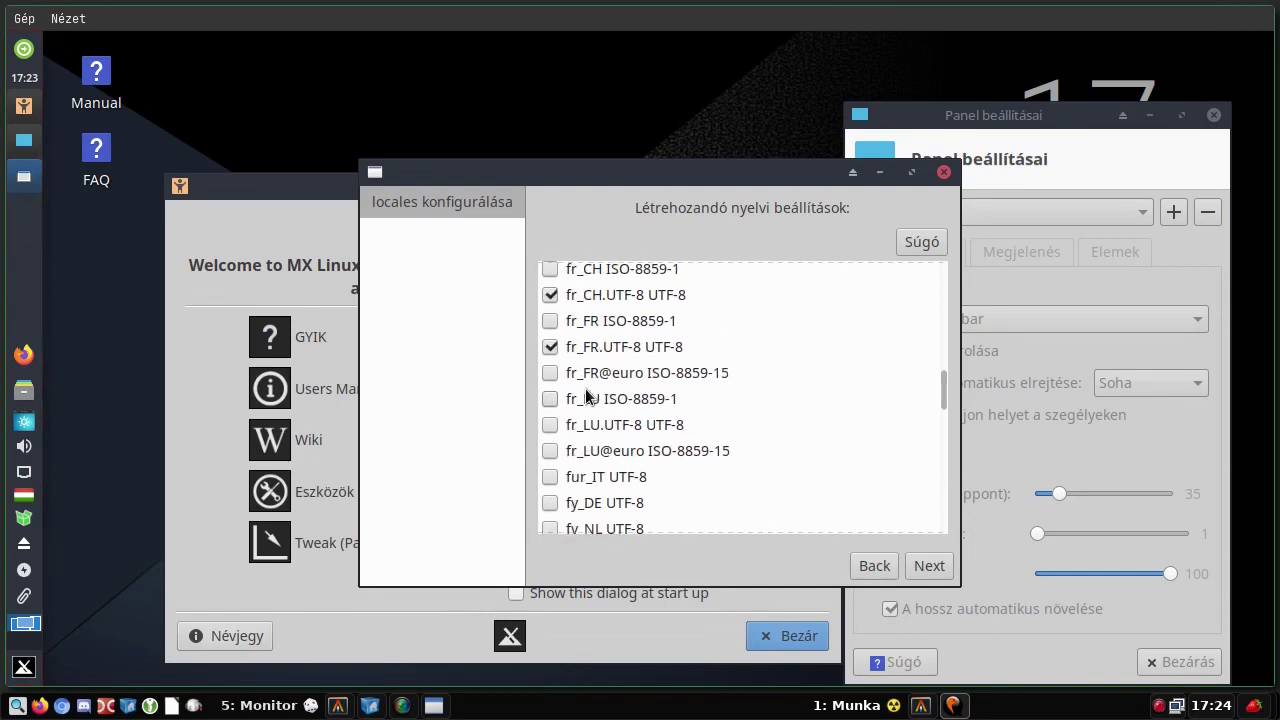
pyautogui.scroll(-2, 586, 396)
pyautogui.scroll(-3, 586, 396)
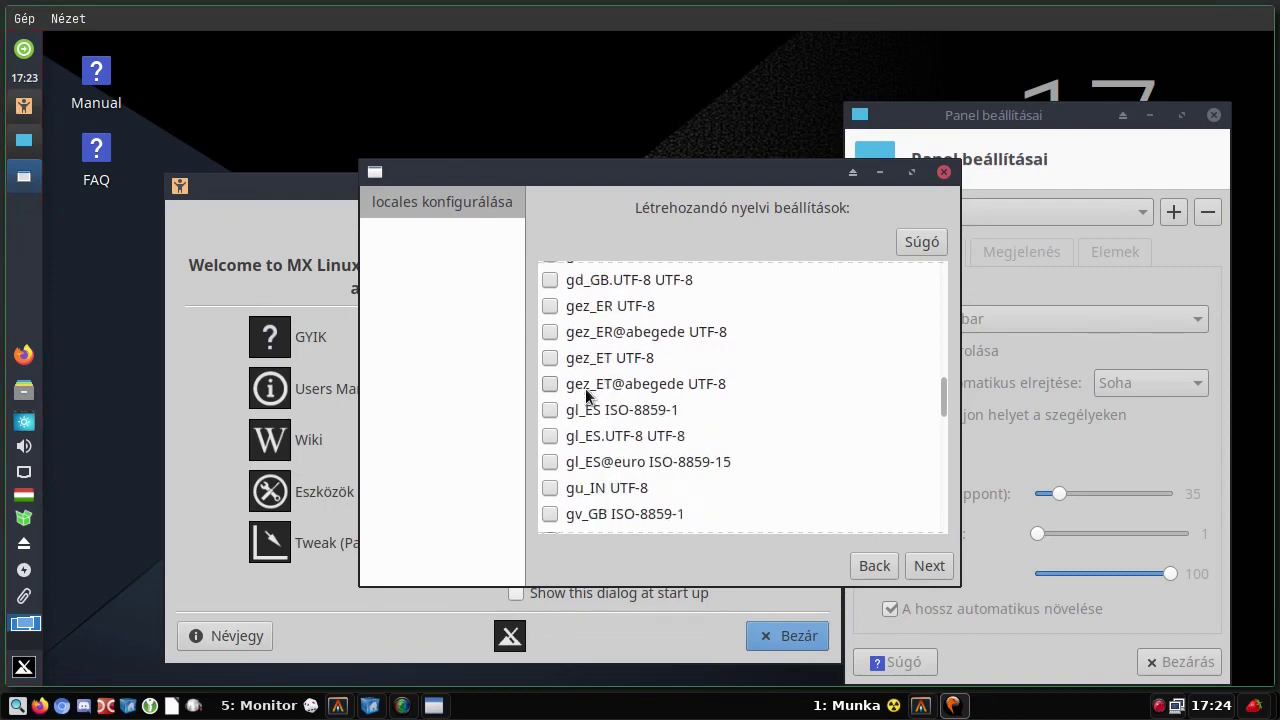
pyautogui.scroll(-2, 586, 396)
pyautogui.scroll(-1, 585, 388)
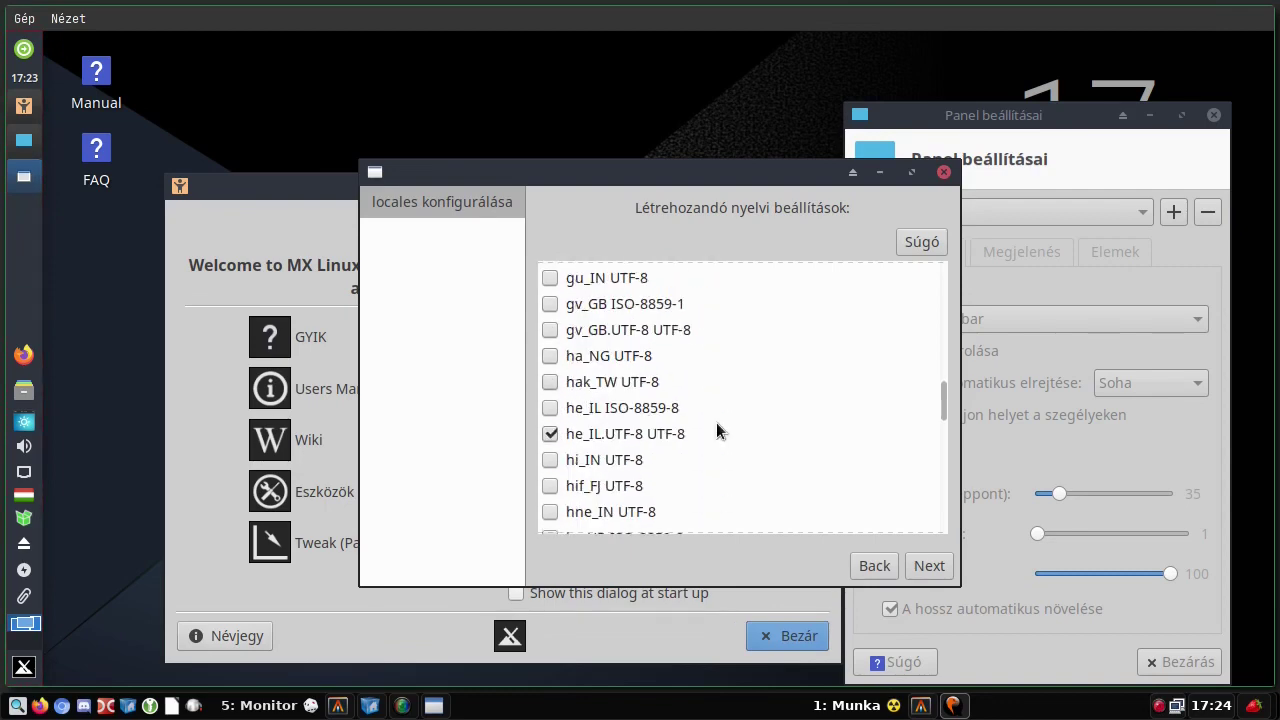
pyautogui.scroll(-3, 808, 369)
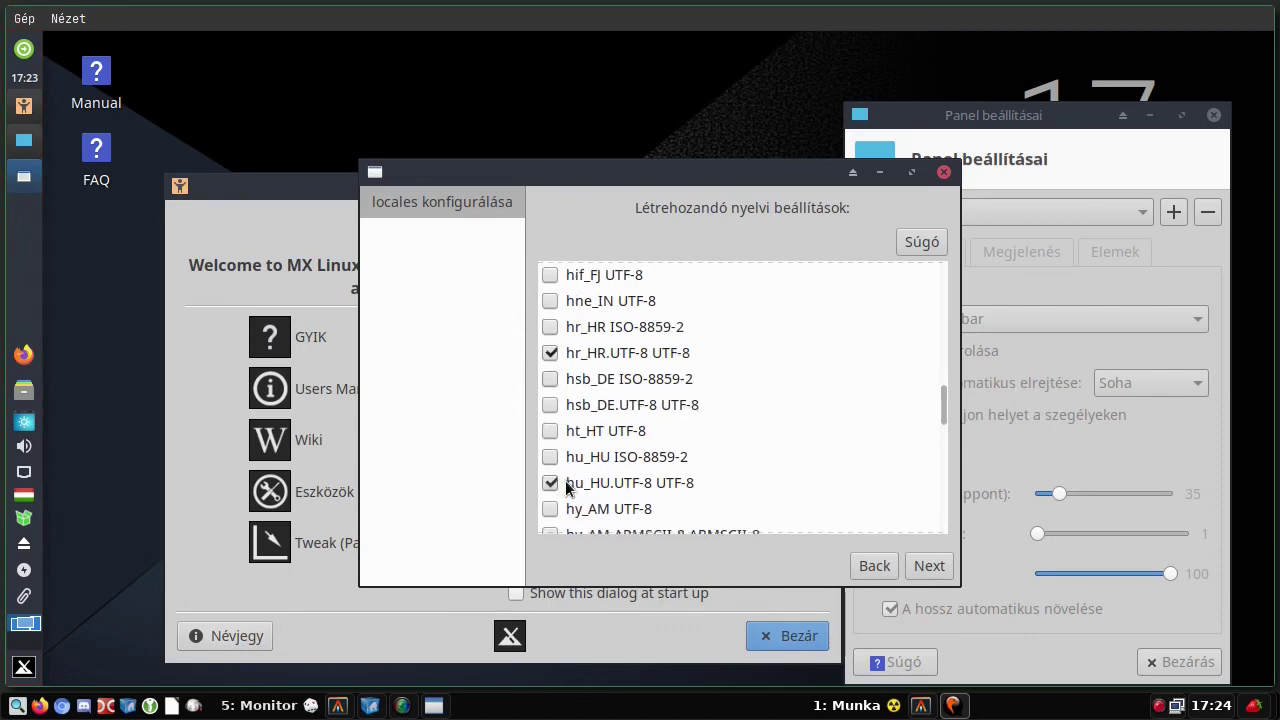
# - Continue to the default locale step and generate locales with hu_HU.UTF-8 as default
pyautogui.moveTo(715, 487)
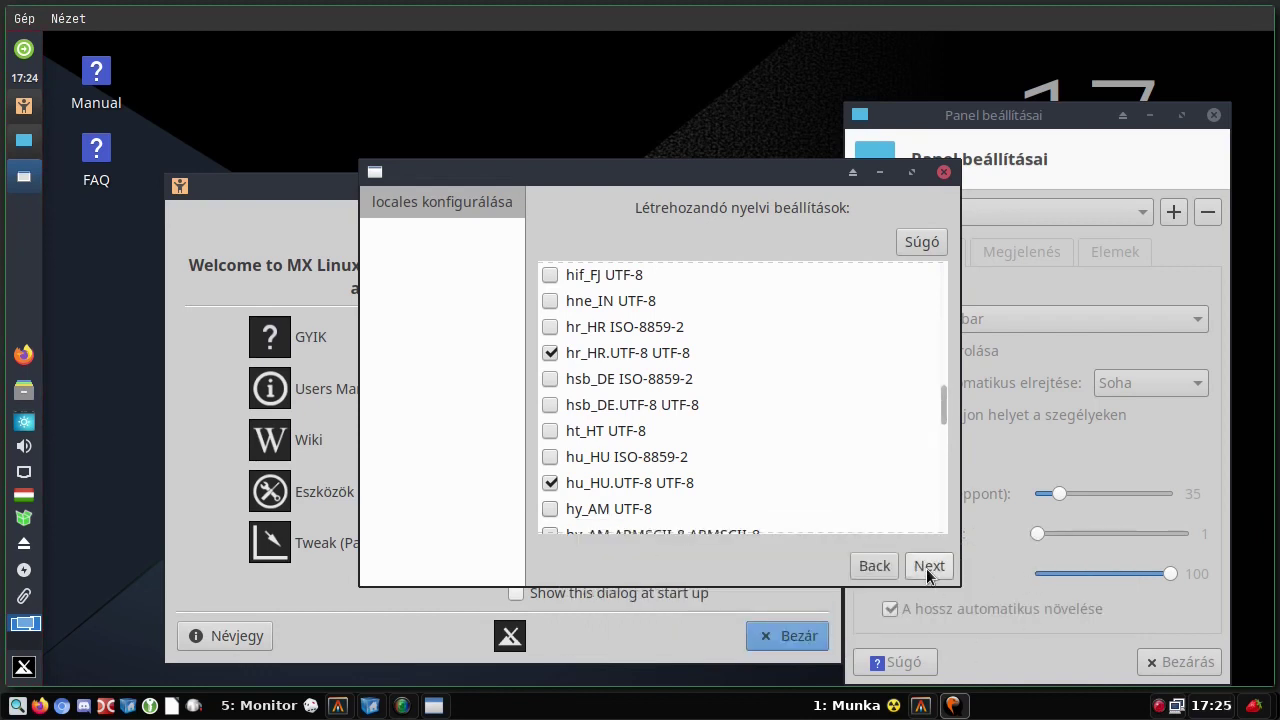
pyautogui.click(928, 570)
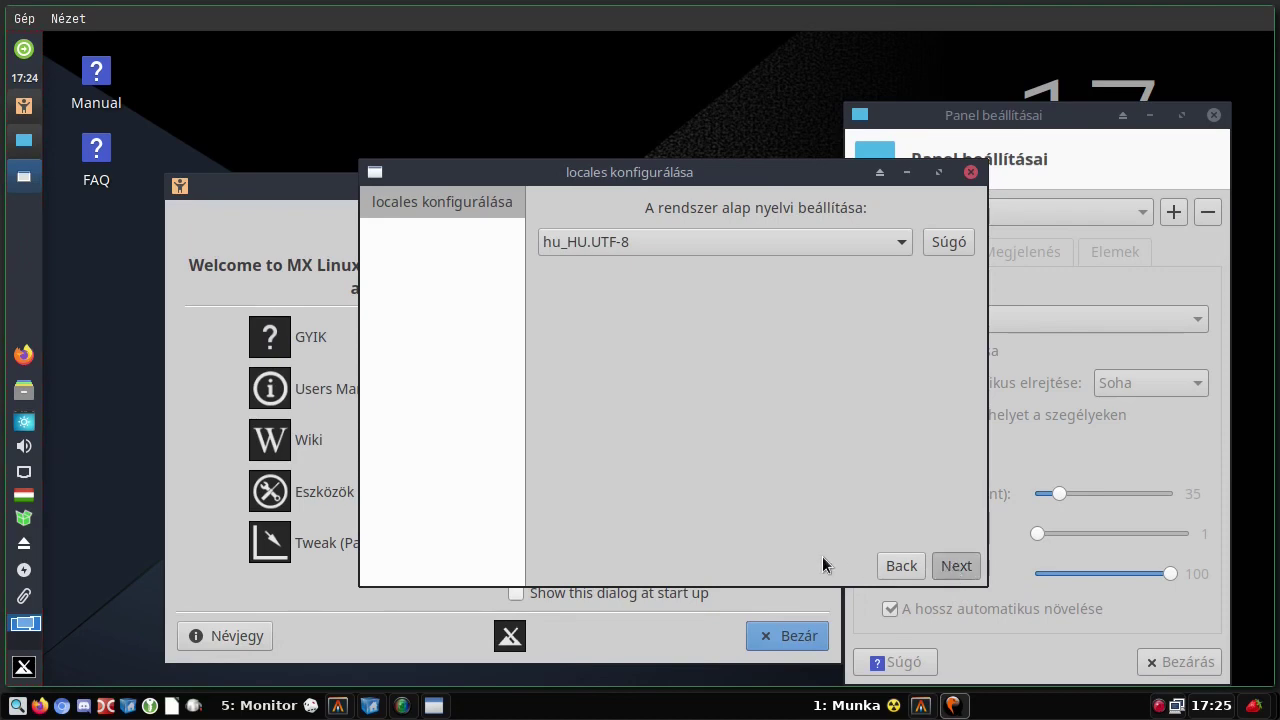
pyautogui.click(956, 566)
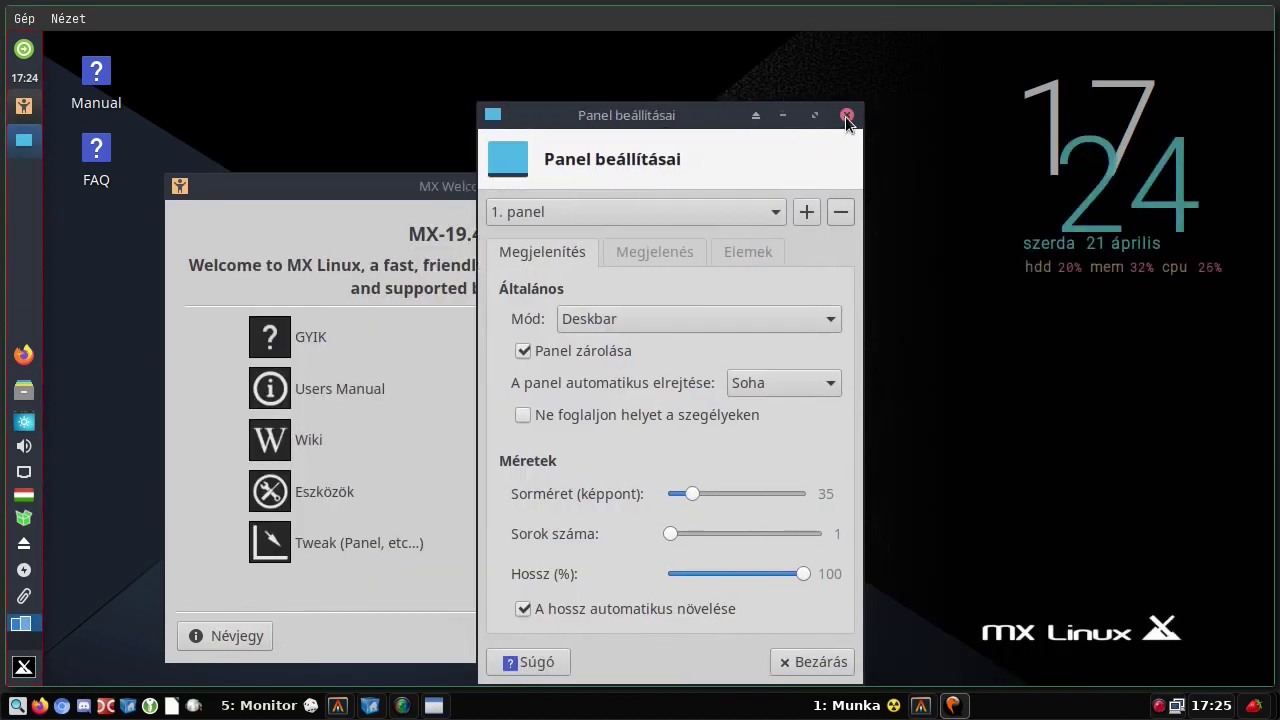
# - Close Panel settings, reopen MX Tweak on its Egyéb tab, then launch Xfce Appearance
pyautogui.click(846, 117)
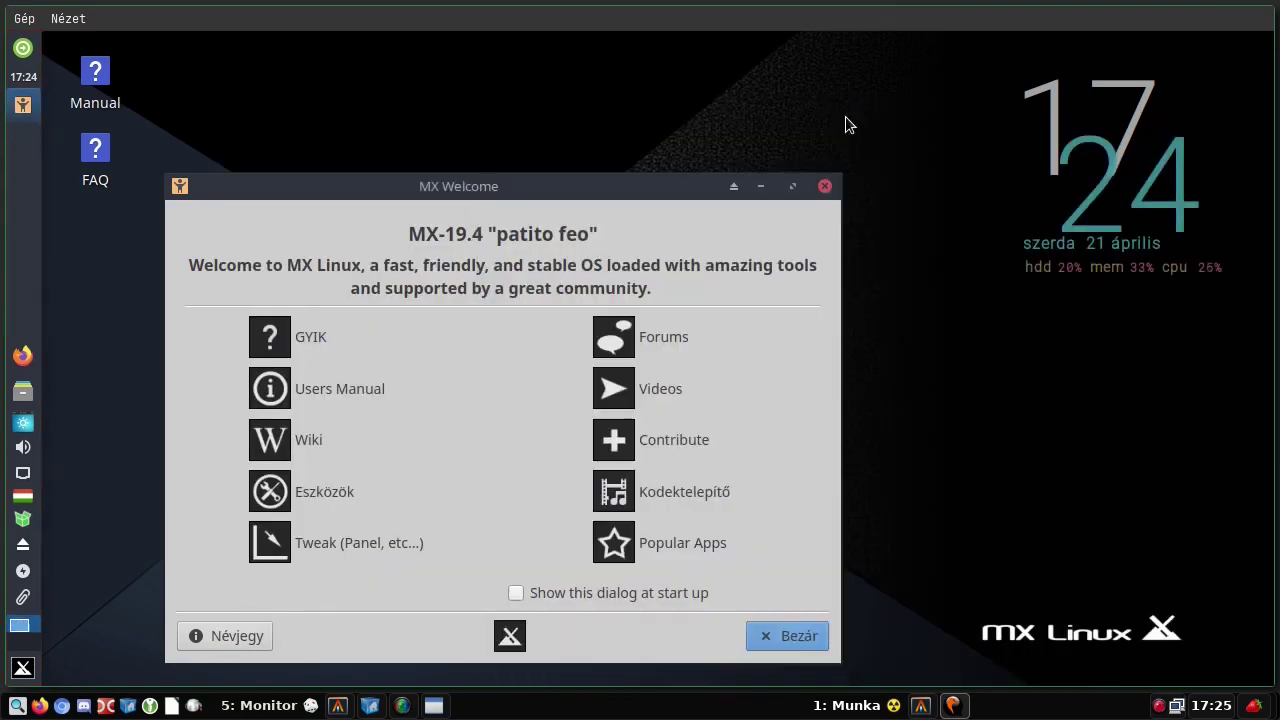
pyautogui.click(338, 543)
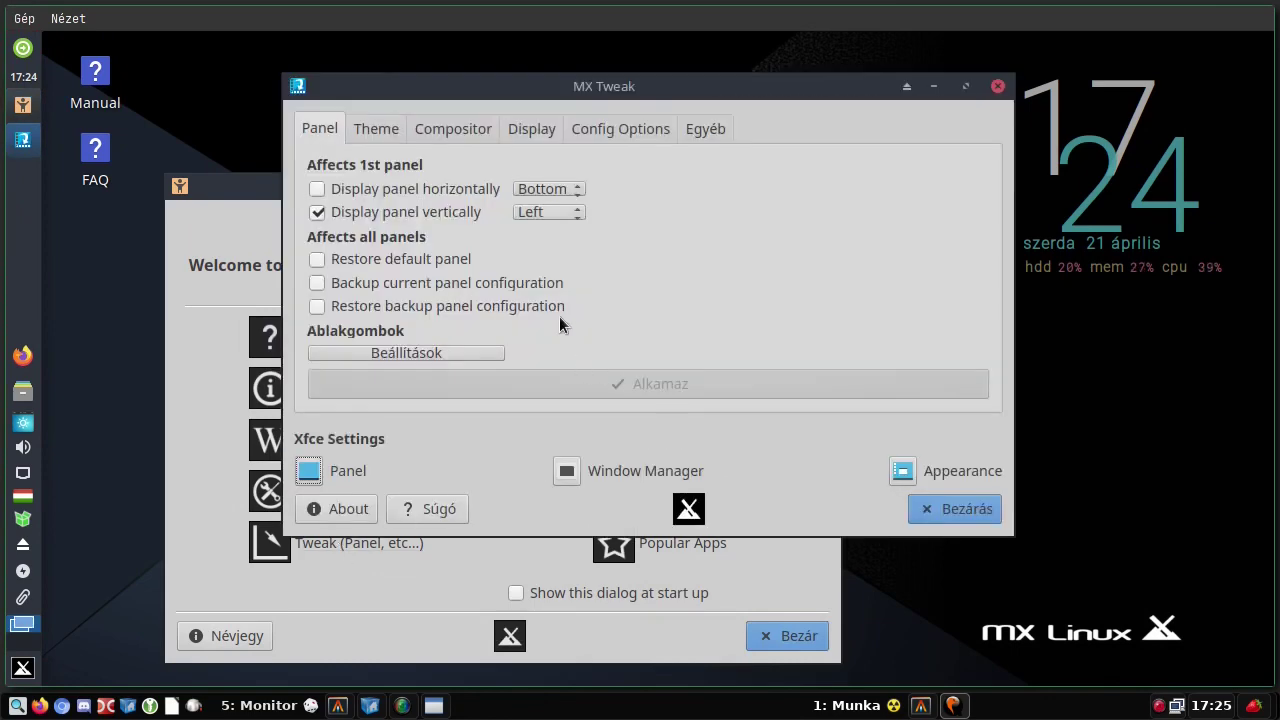
pyautogui.click(700, 130)
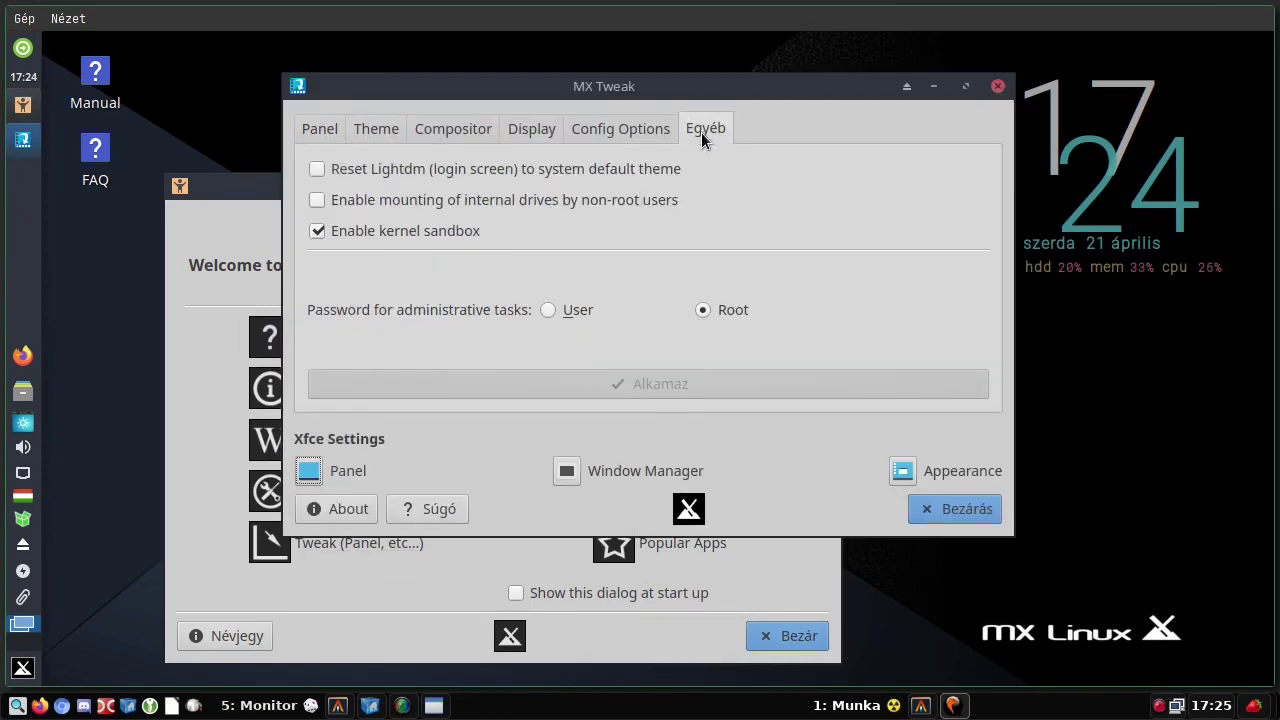
pyautogui.click(905, 473)
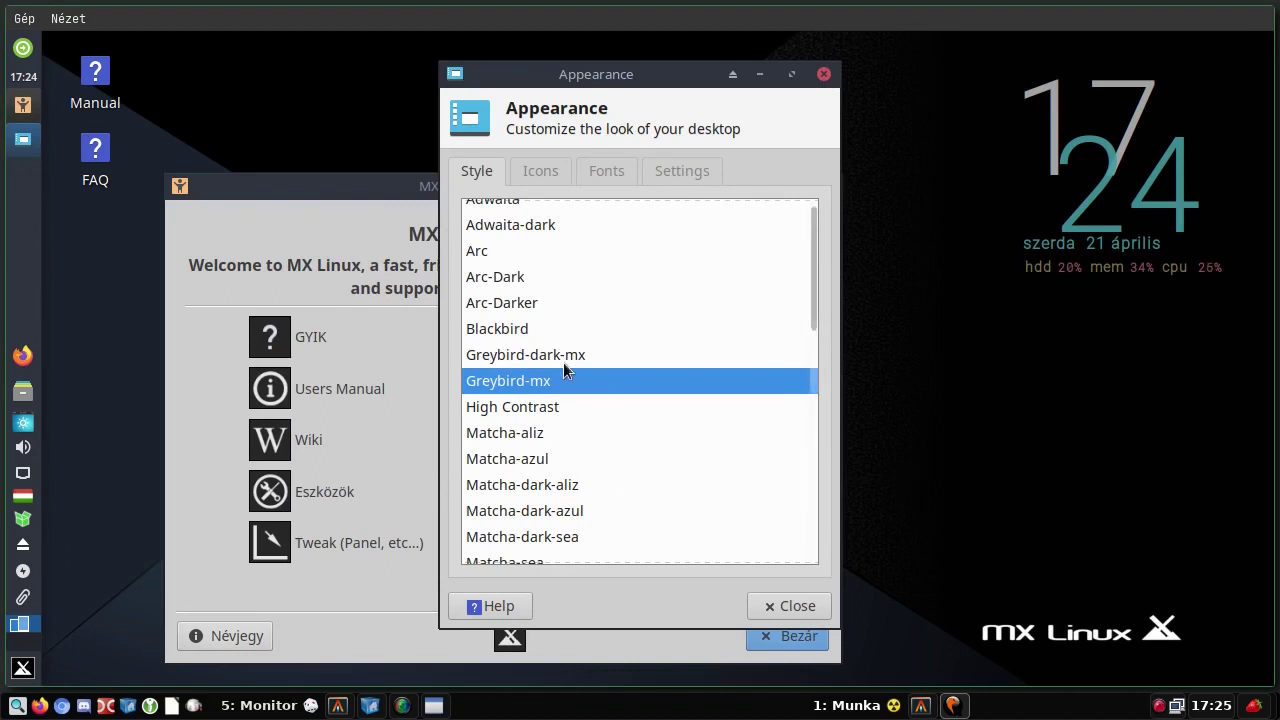
# - Try Arc-Darker, Greybird-mx, Matcha-azul, Matcha-dark-azul and Matcha-sea styles, ending on Plane
pyautogui.click(526, 304)
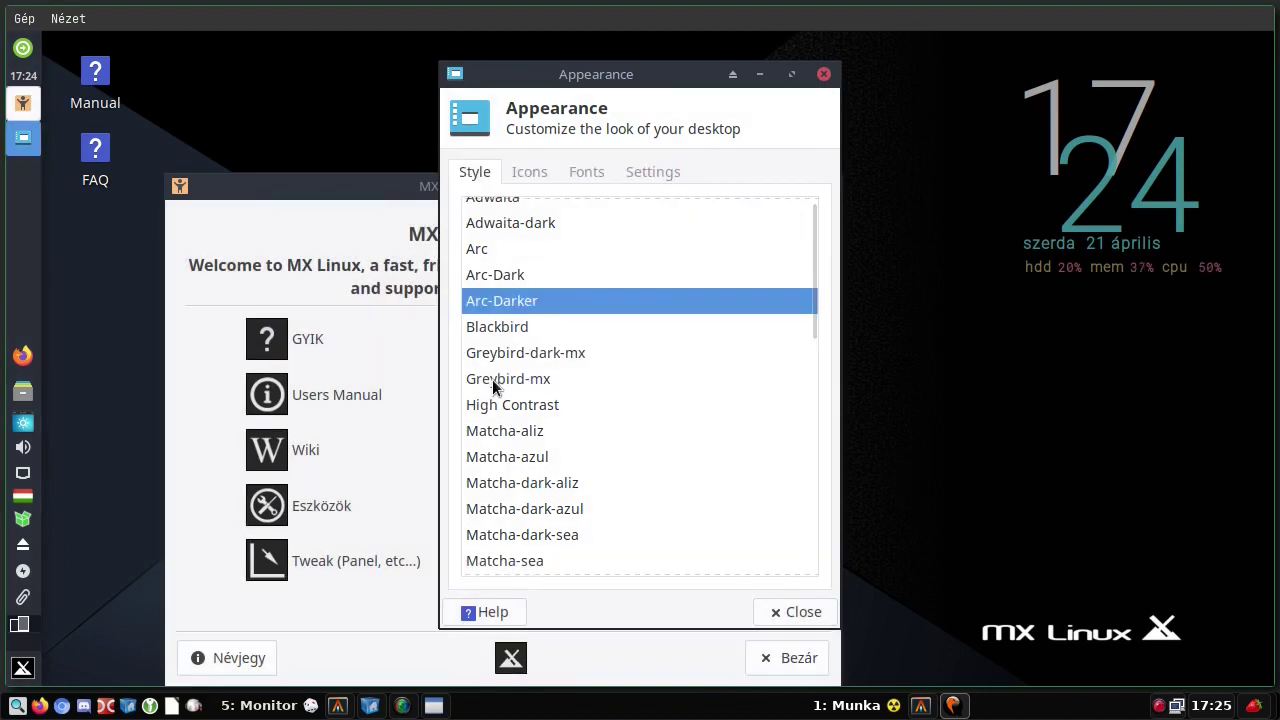
pyautogui.click(494, 380)
pyautogui.click(498, 461)
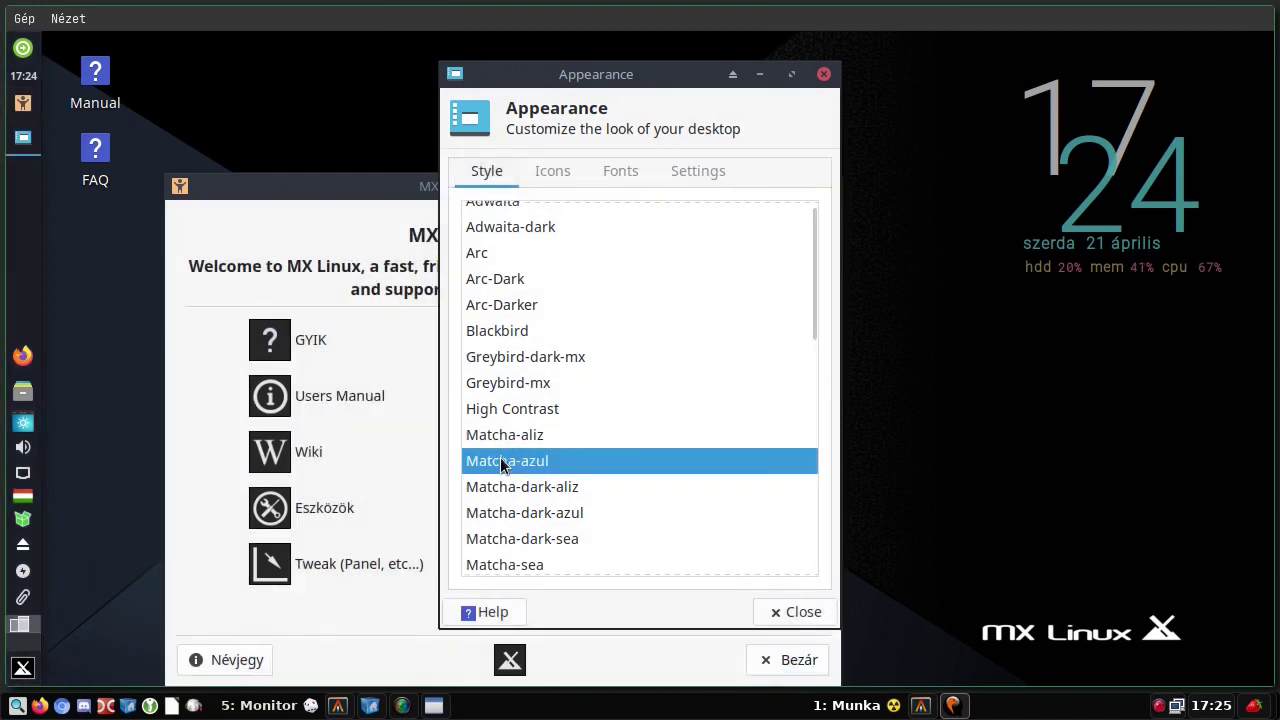
pyautogui.press('Down')
pyautogui.press('Down')
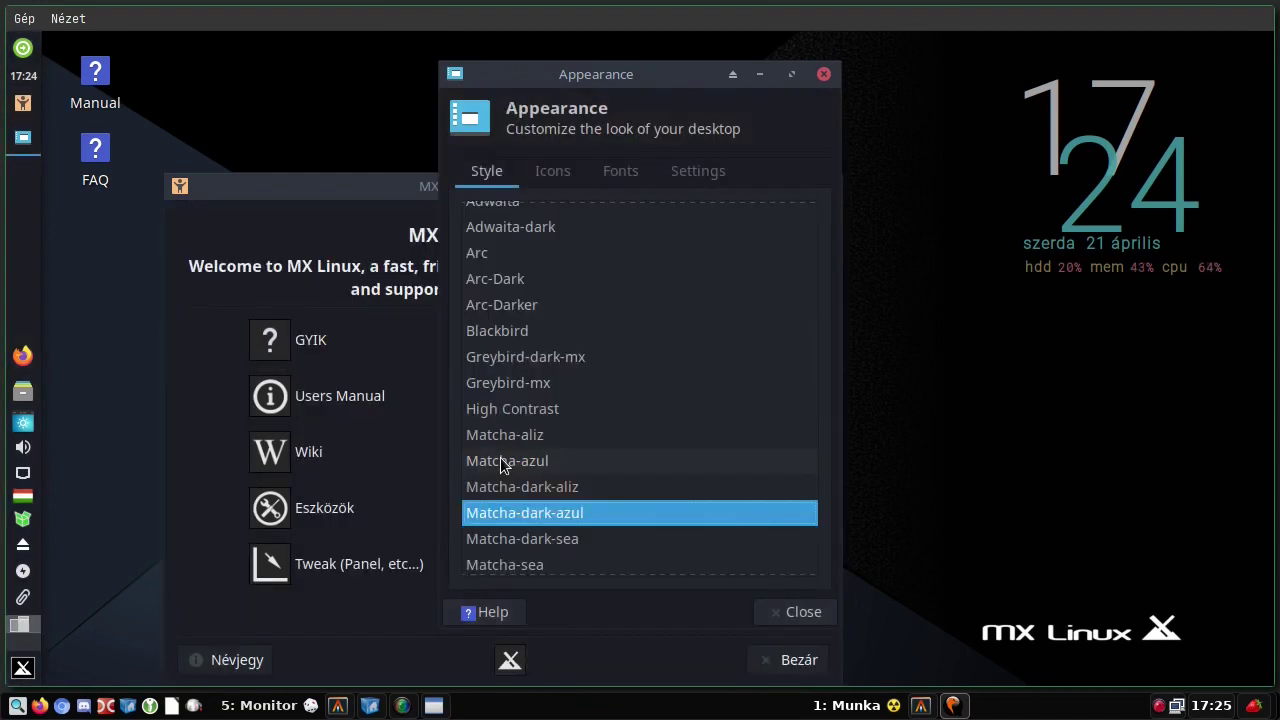
pyautogui.press('Down')
pyautogui.press('Down')
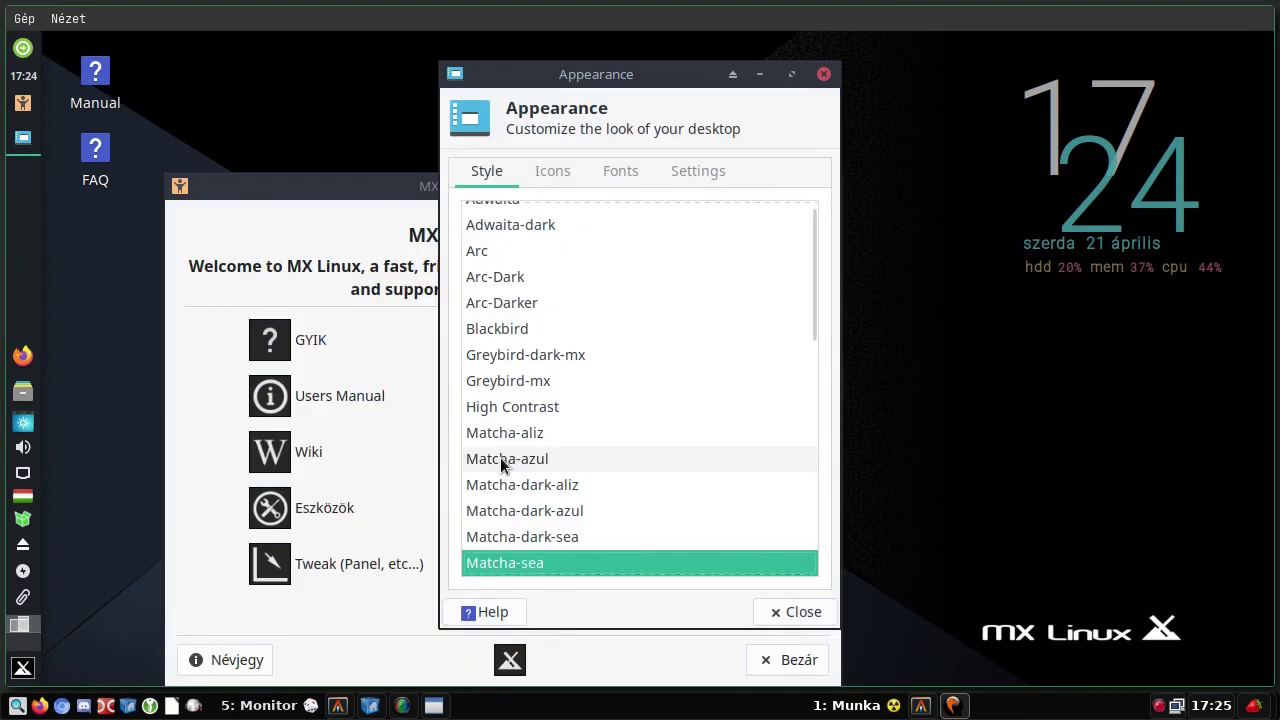
pyautogui.press('Down')
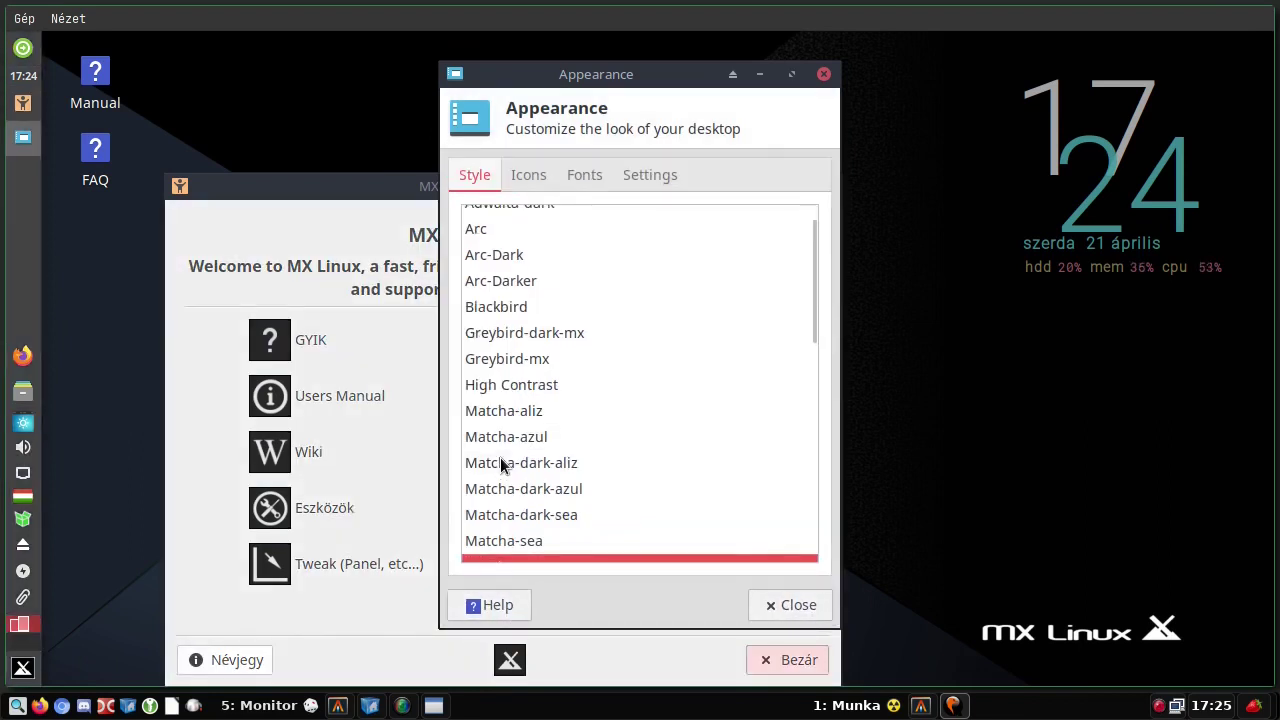
pyautogui.press('Down')
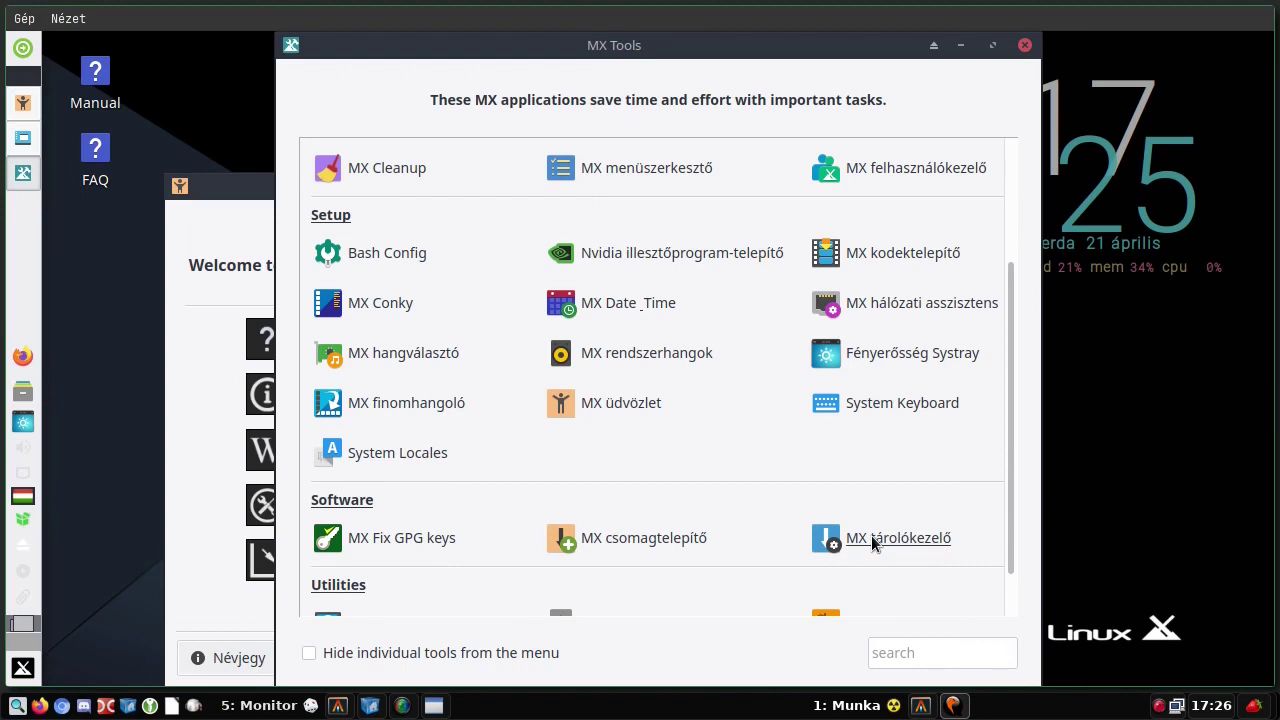
# - Run MX Fix GPG keys with the administrator password and close its good-signature results
pyautogui.scroll(-1, 789, 449)
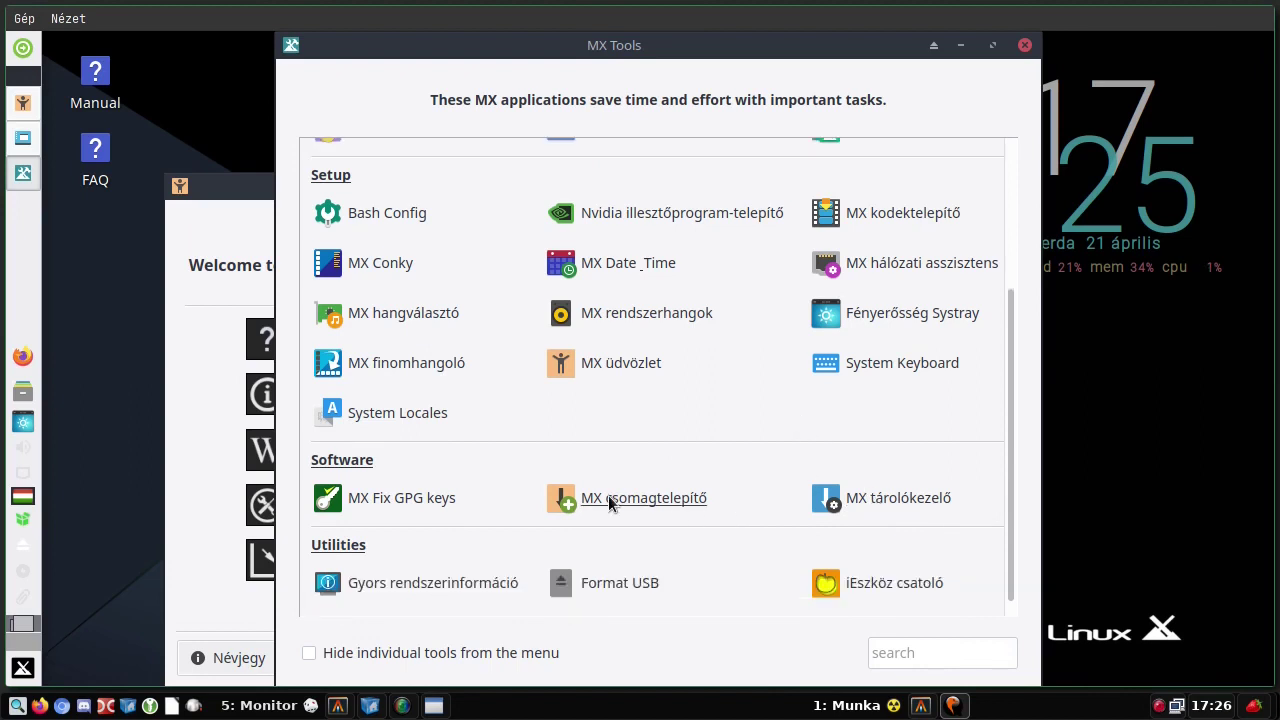
pyautogui.click(399, 500)
pyautogui.write('*')
pyautogui.press('Return')
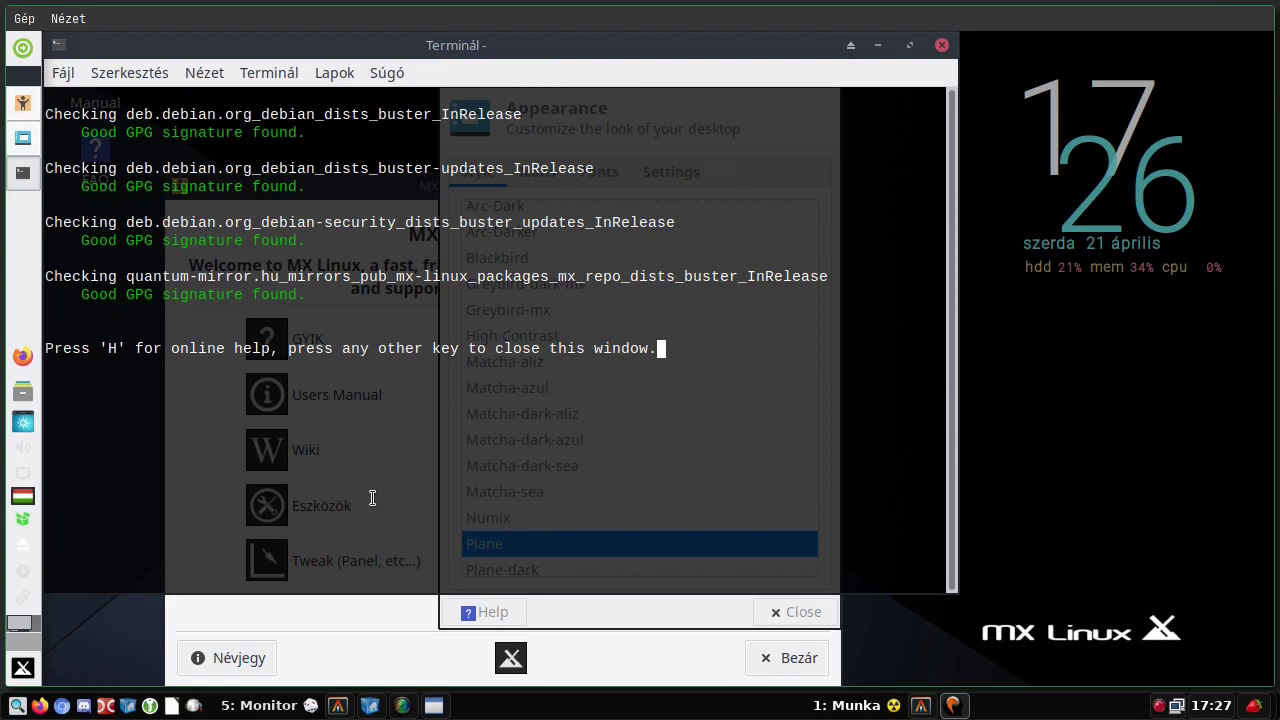
pyautogui.click(941, 46)
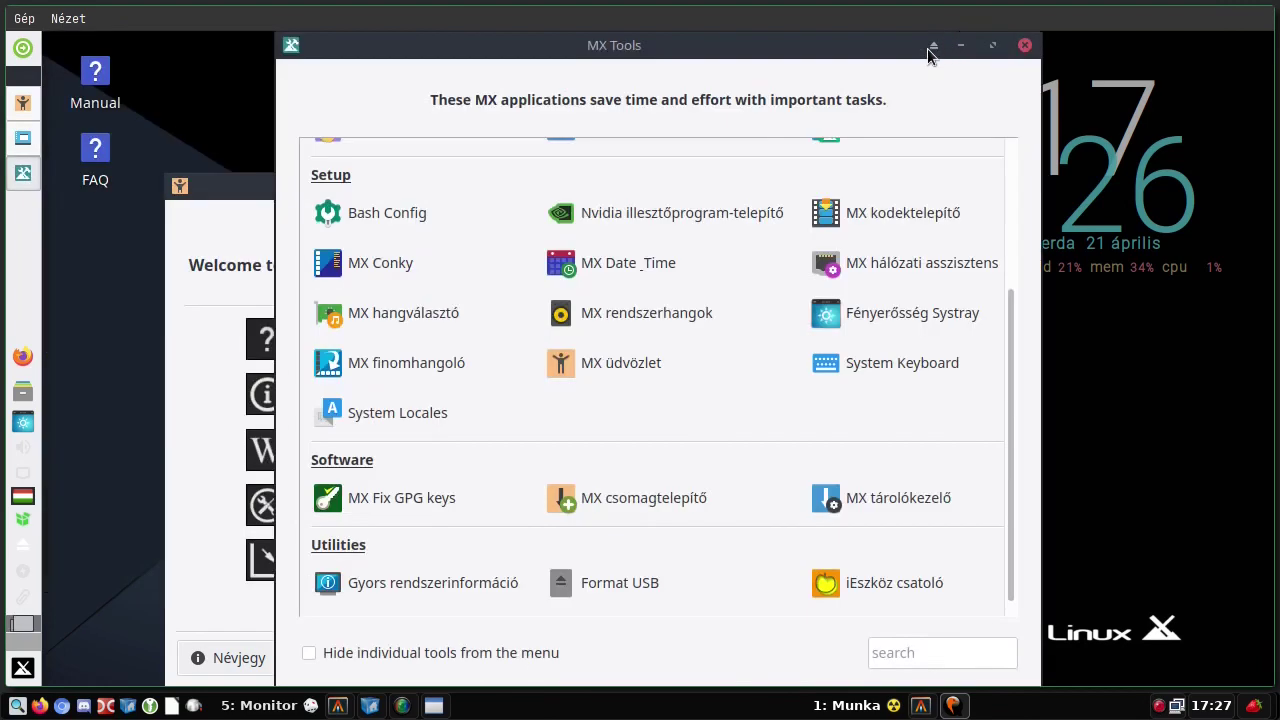
# - Launch MX Package Installer, authenticating with the administrator password
pyautogui.click(615, 497)
pyautogui.write('*')
pyautogui.press('Return')
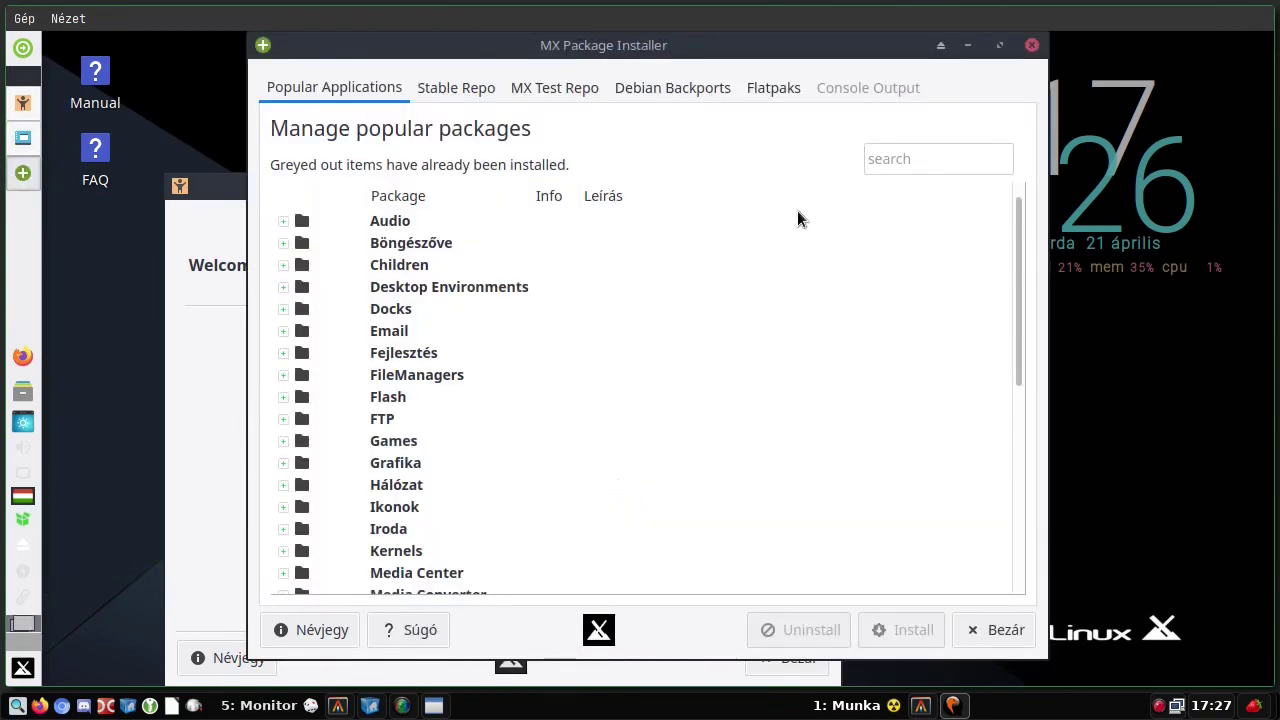
# - Expand the Audio, Böngészőve, Grafika and Games categories, then show the Stable Repo list
pyautogui.click(283, 221)
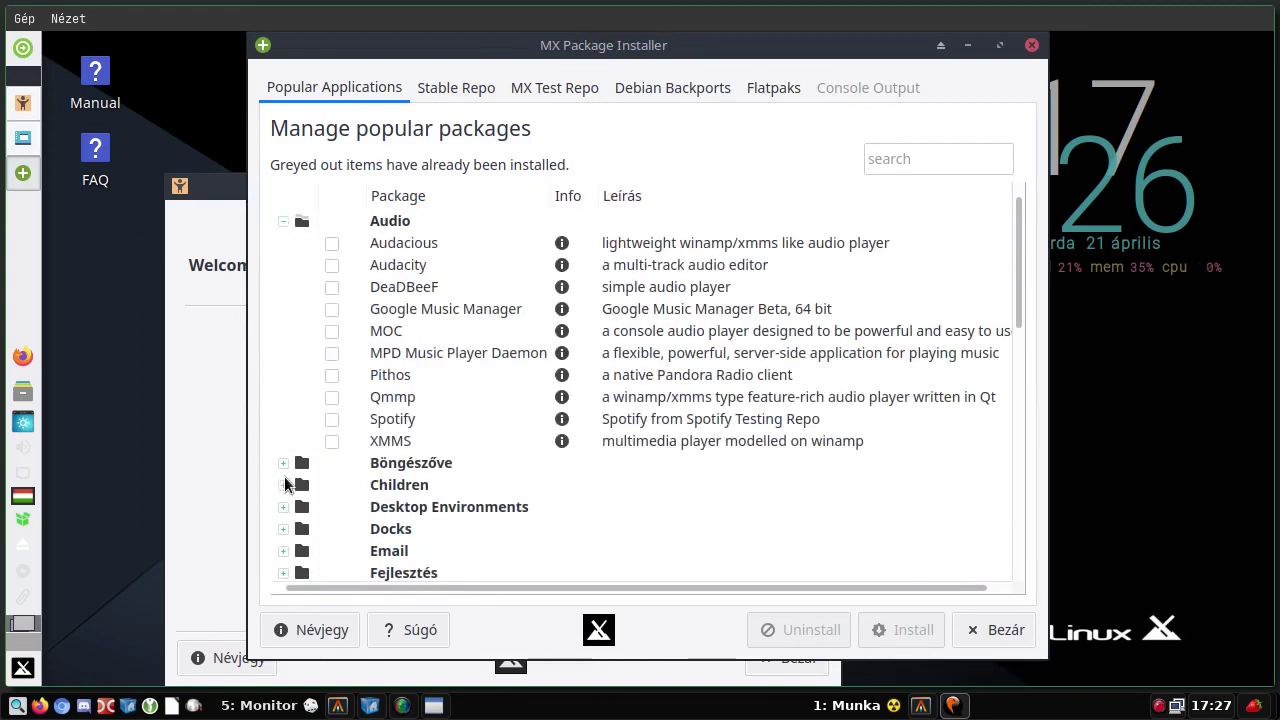
pyautogui.click(283, 463)
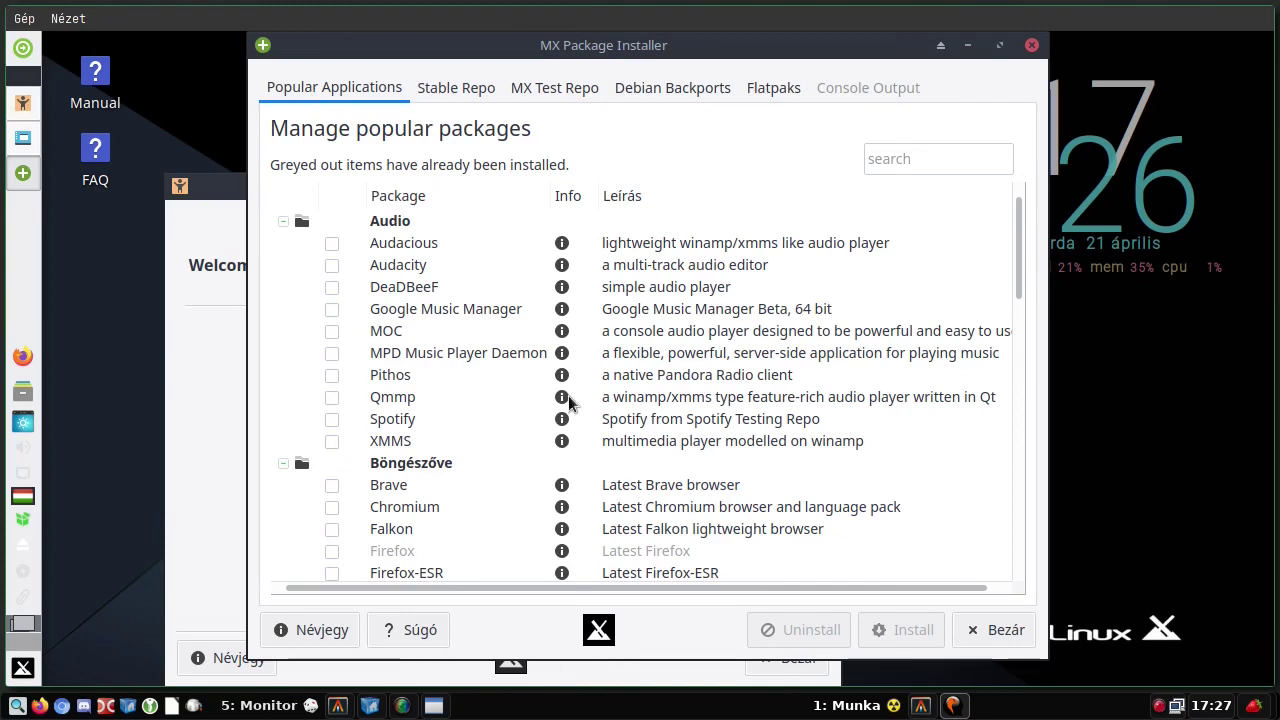
pyautogui.scroll(-7, 647, 309)
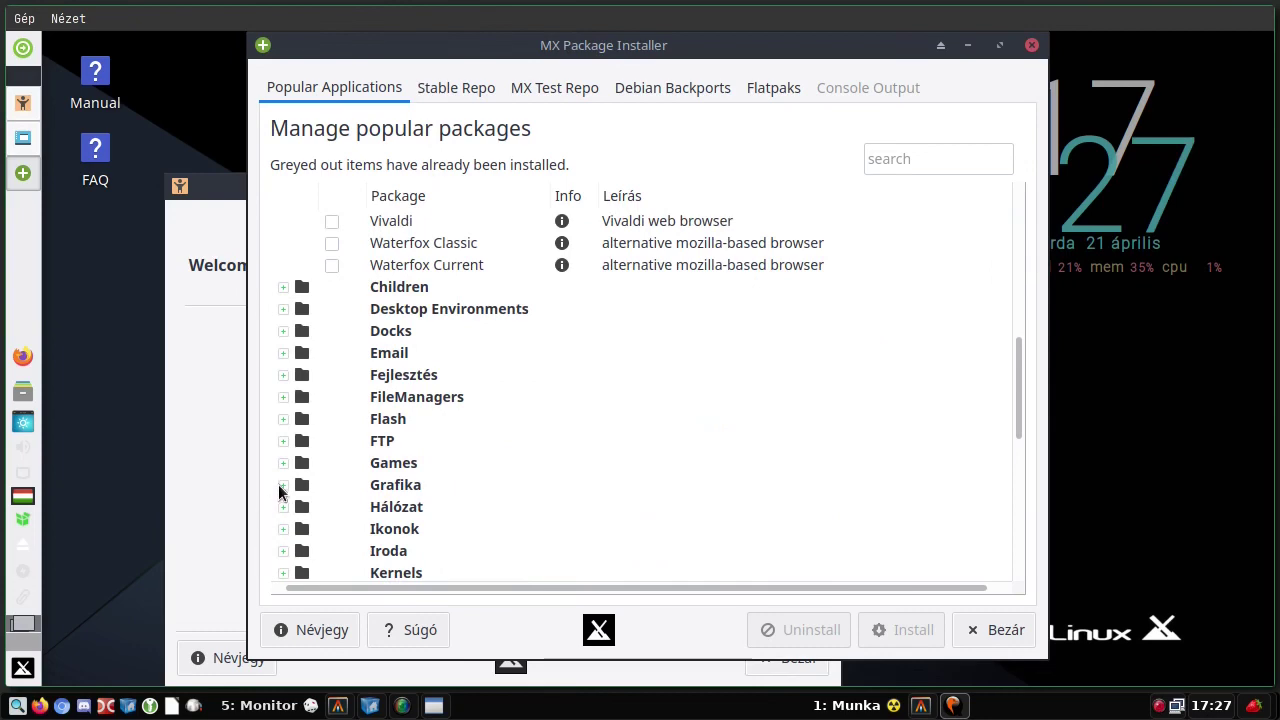
pyautogui.click(283, 484)
pyautogui.scroll(-2, 563, 410)
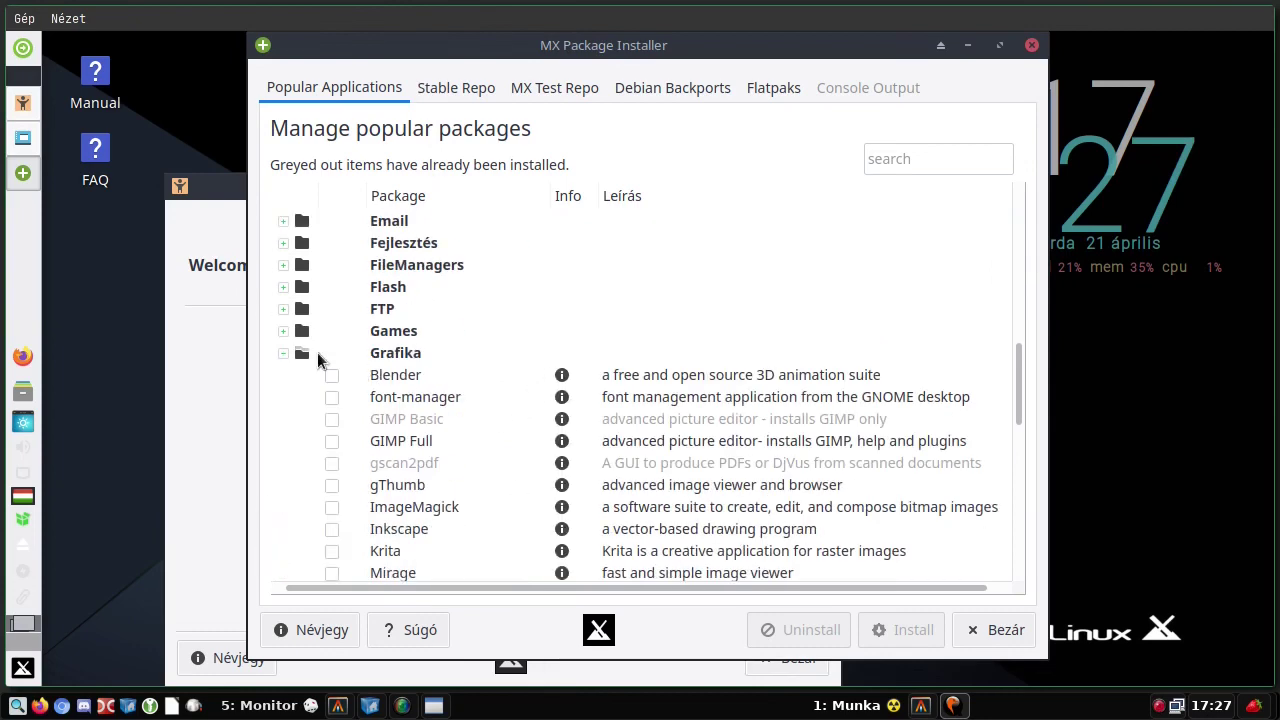
pyautogui.click(283, 330)
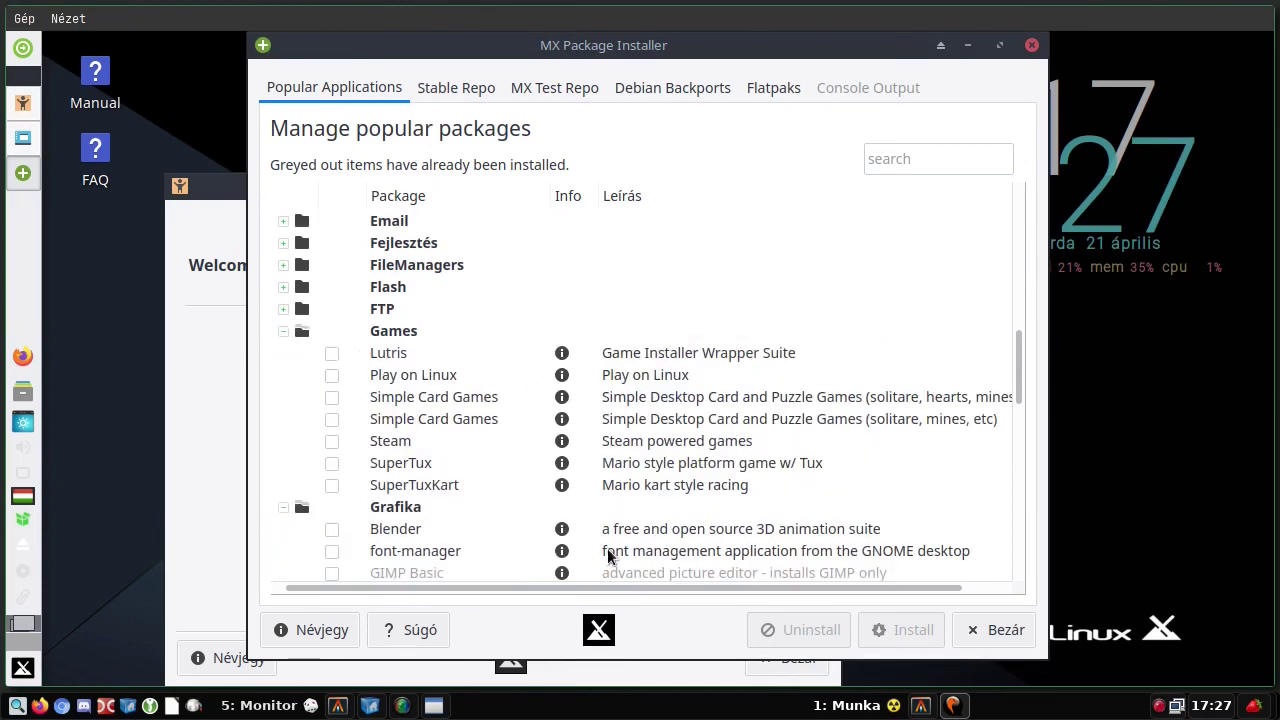
pyautogui.click(446, 88)
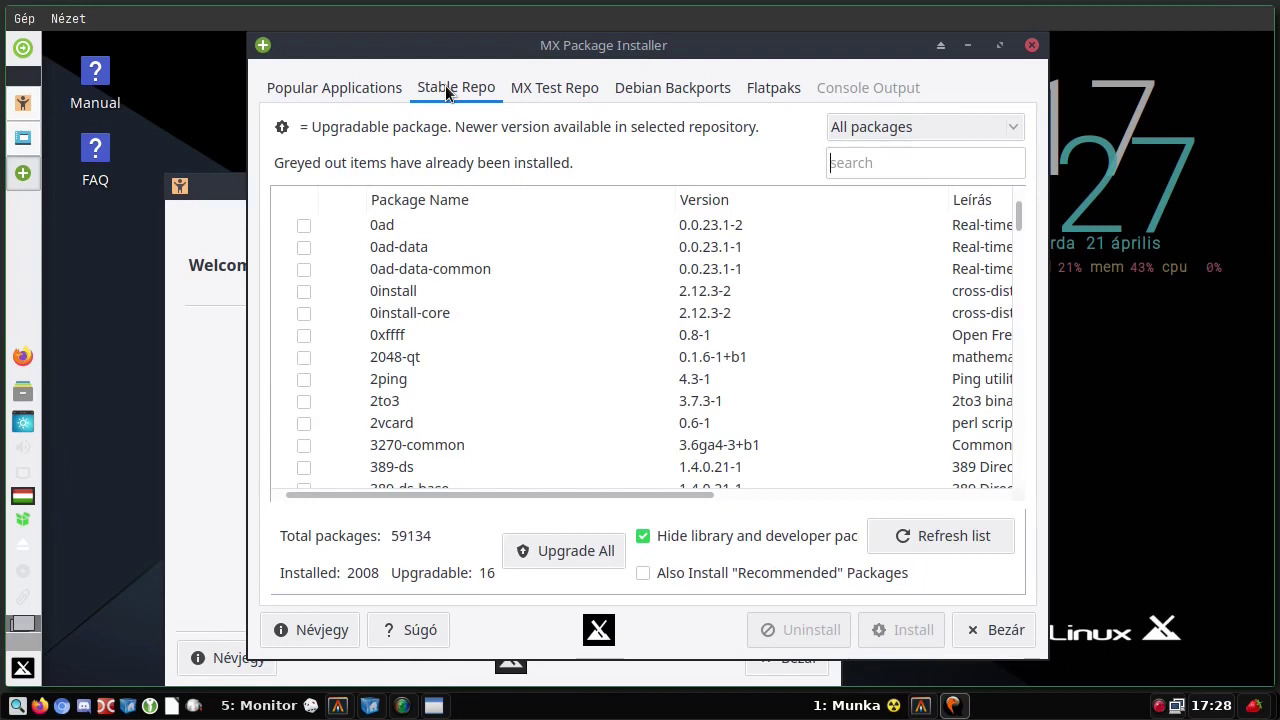
# - Browse the MX Test Repo list, then Debian Backports, dismissing each repository warning
pyautogui.scroll(-3, 375, 337)
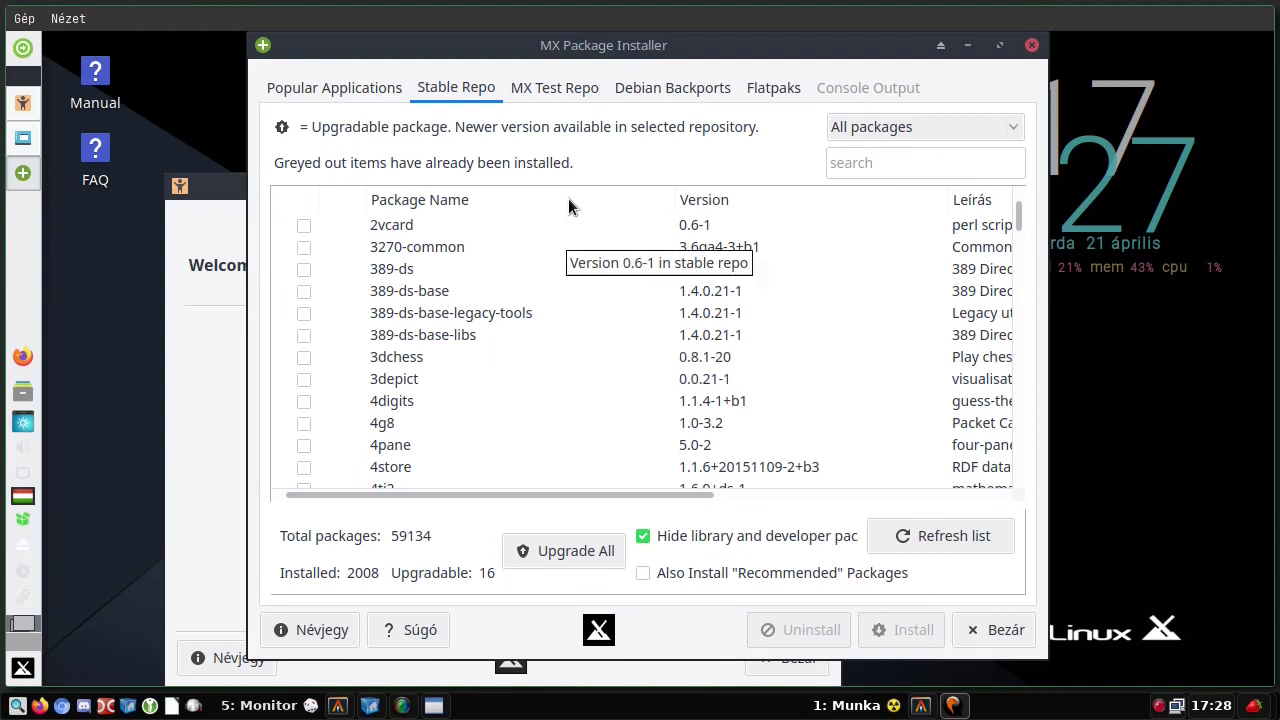
pyautogui.click(554, 82)
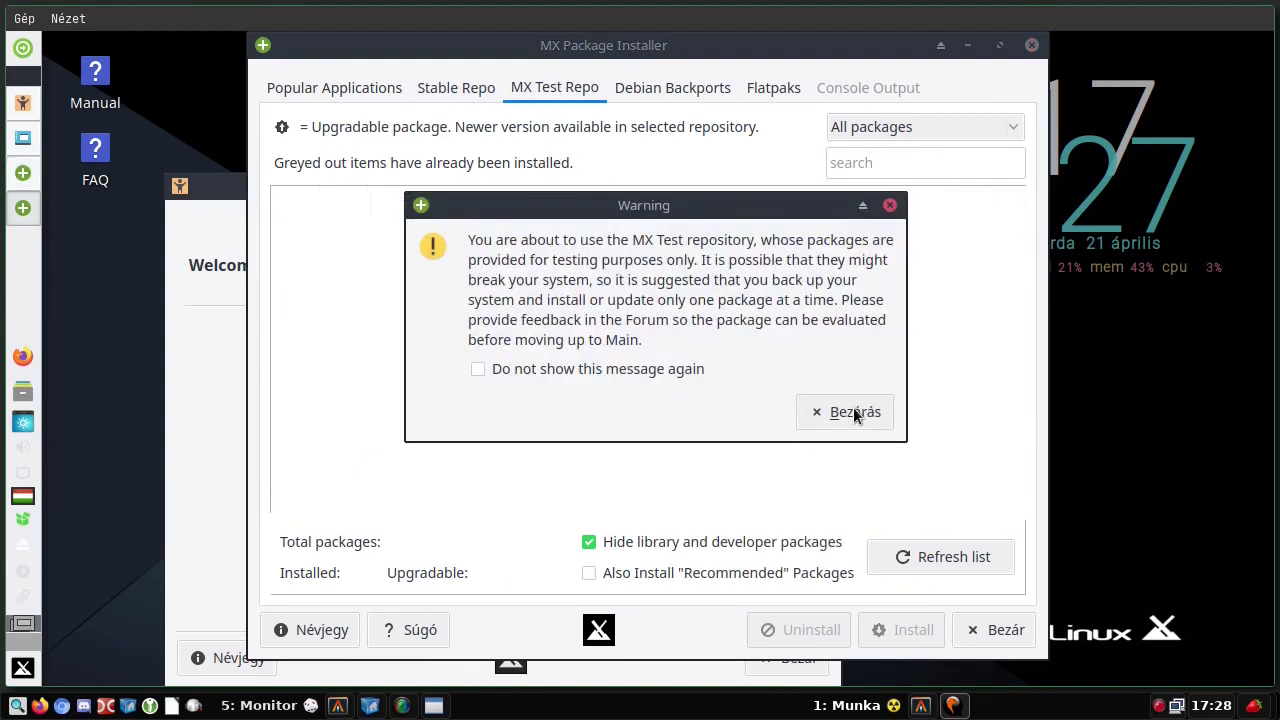
pyautogui.click(852, 412)
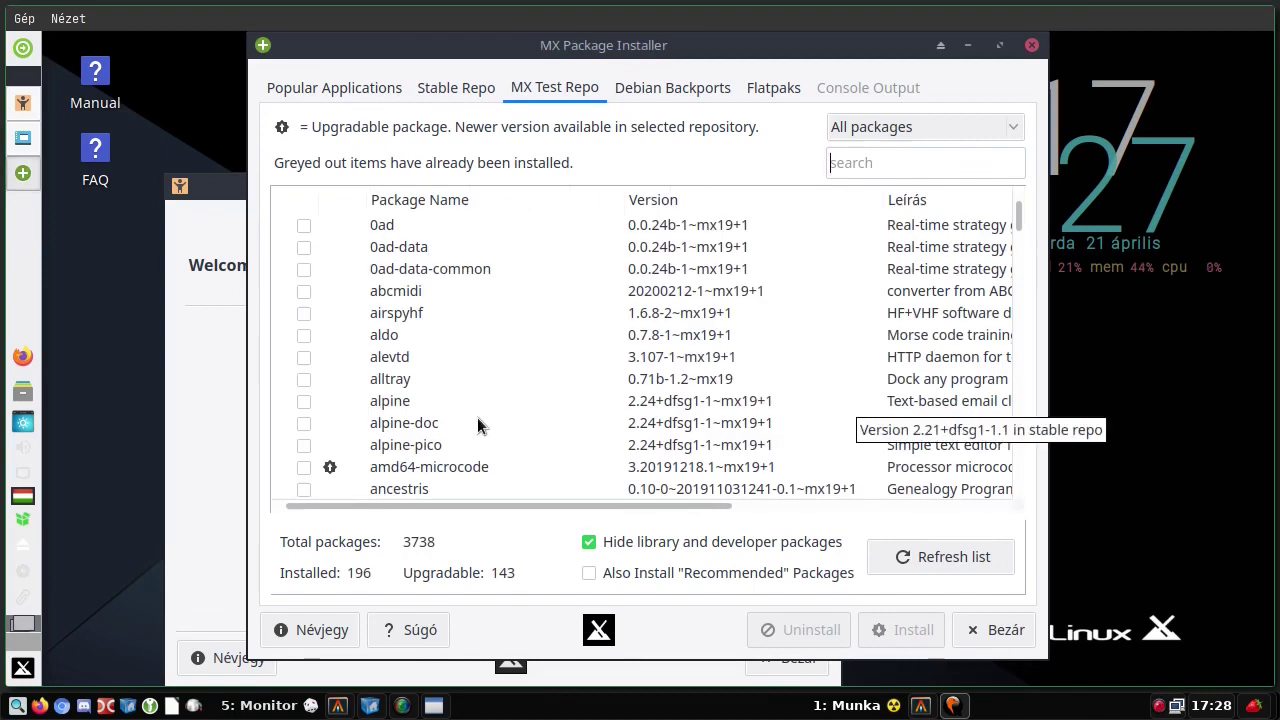
pyautogui.scroll(-2, 477, 422)
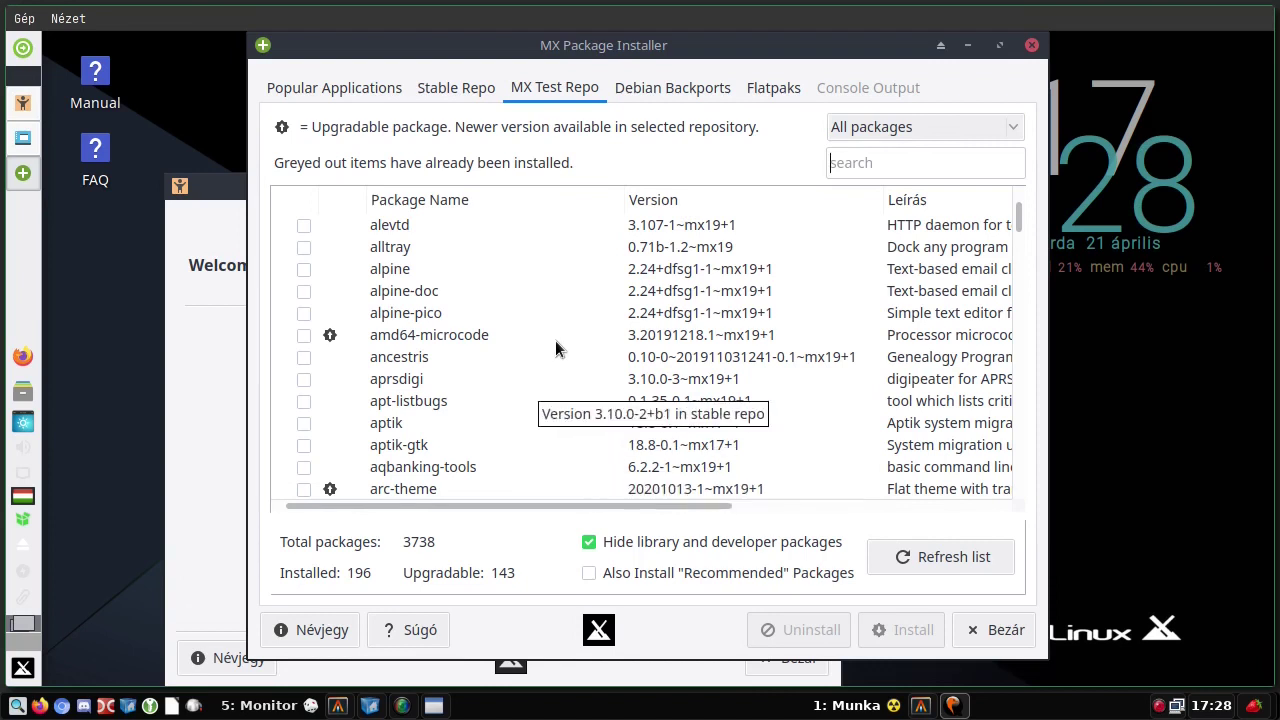
pyautogui.click(664, 86)
pyautogui.click(840, 422)
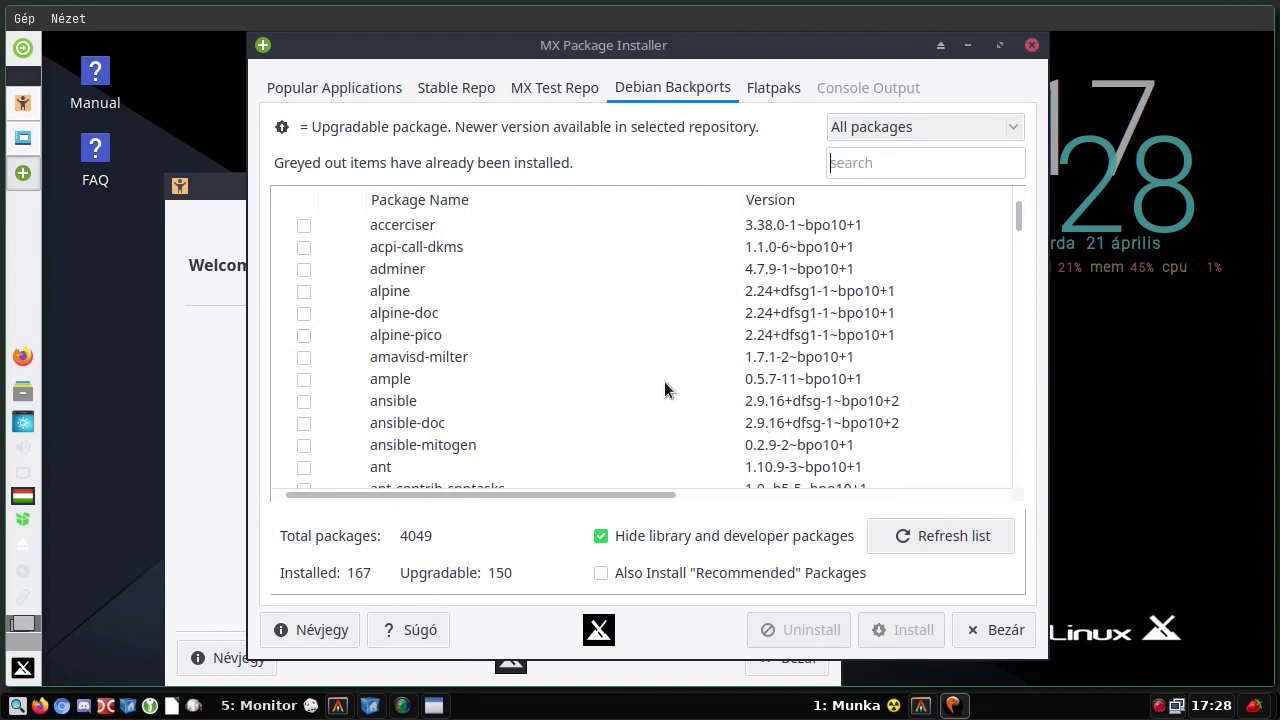
# - Open the Flatpaks tab, dismiss its warning, and authenticate with the root password to fetch flathub data
pyautogui.scroll(-5, 664, 382)
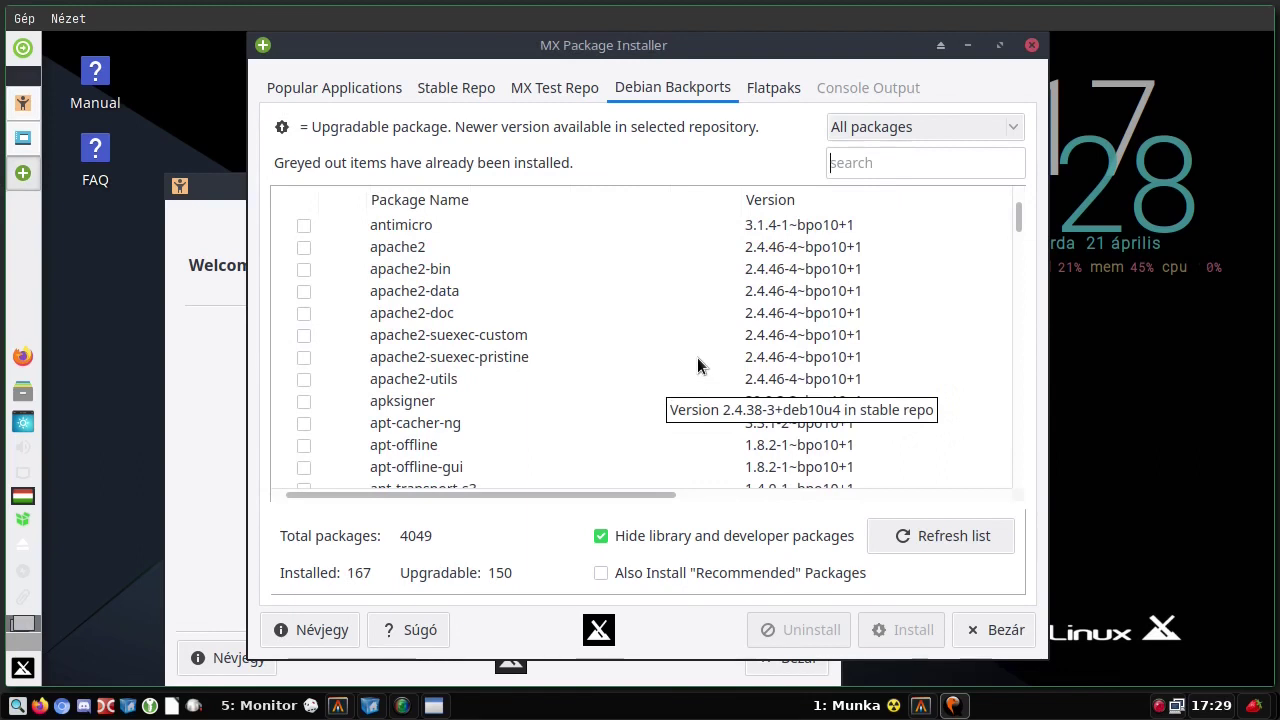
pyautogui.click(769, 85)
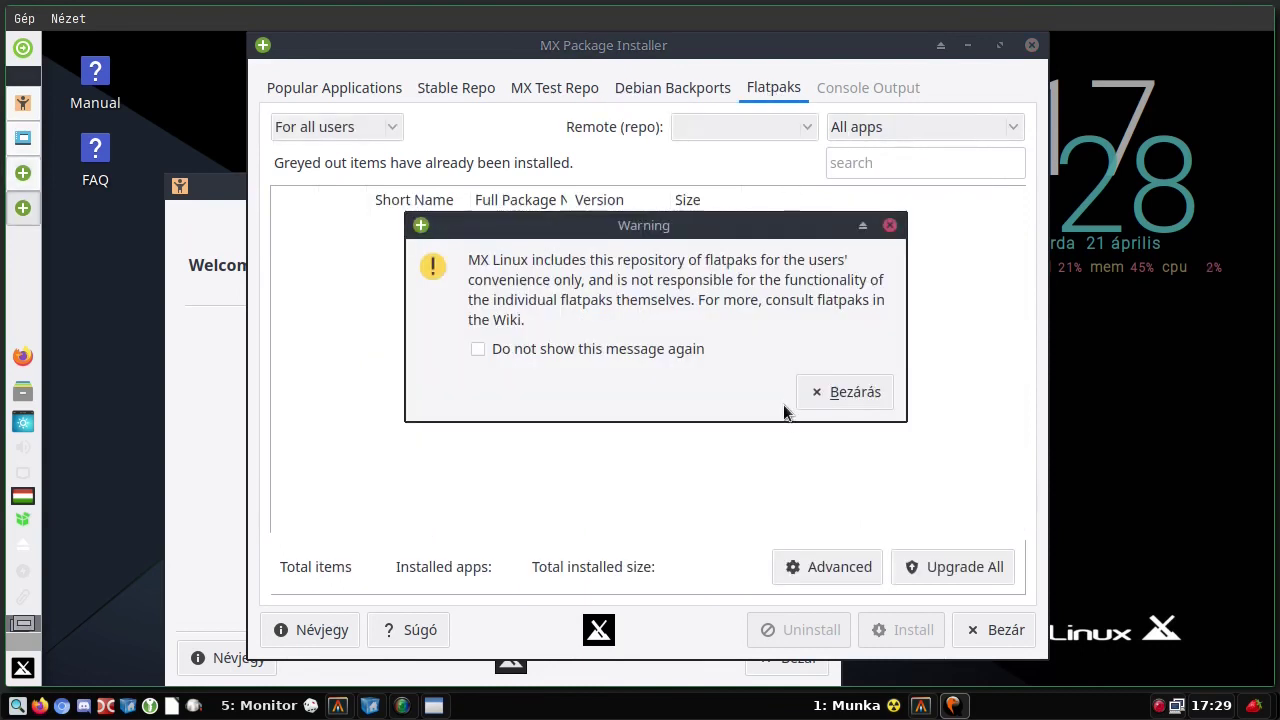
pyautogui.click(825, 392)
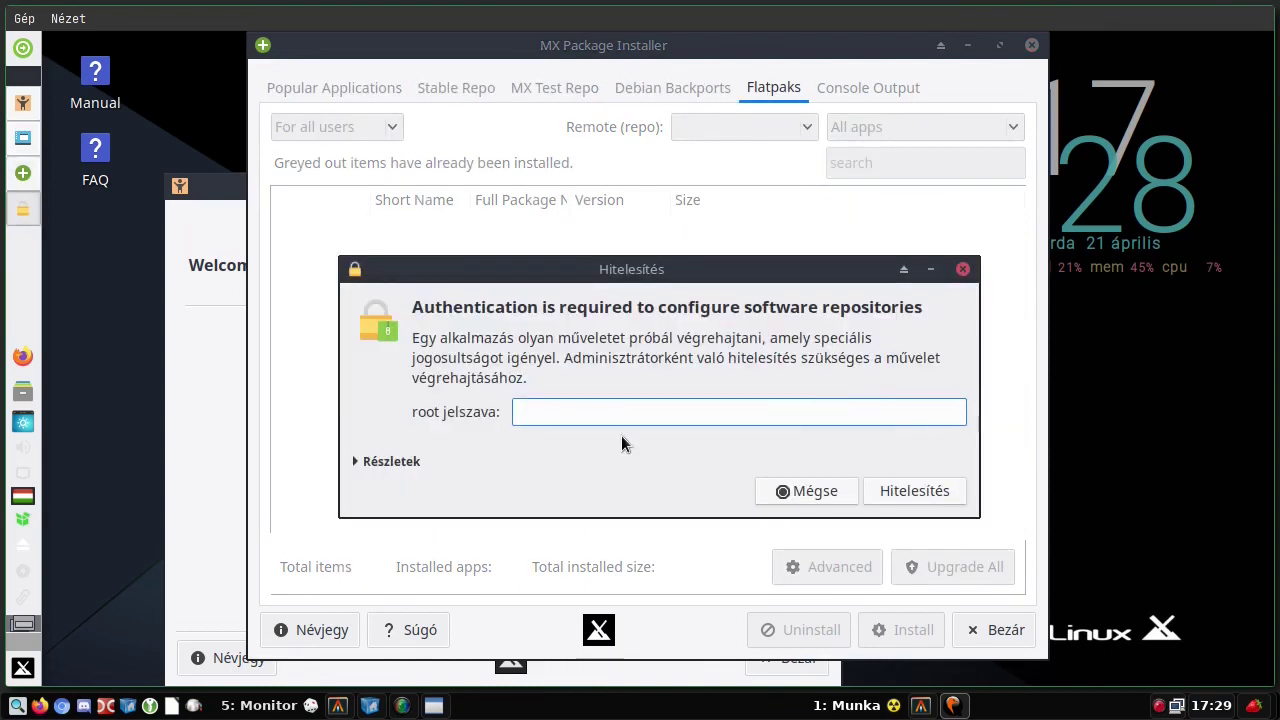
pyautogui.write('root')
pyautogui.press('Return')
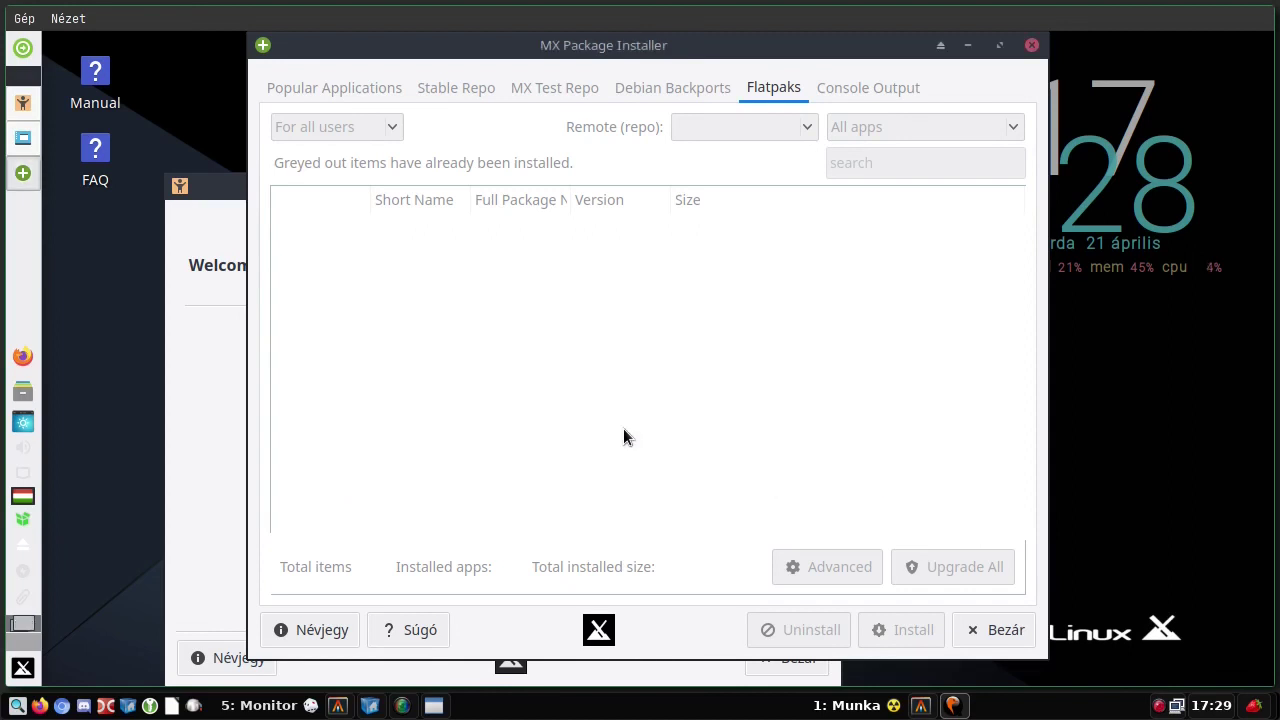
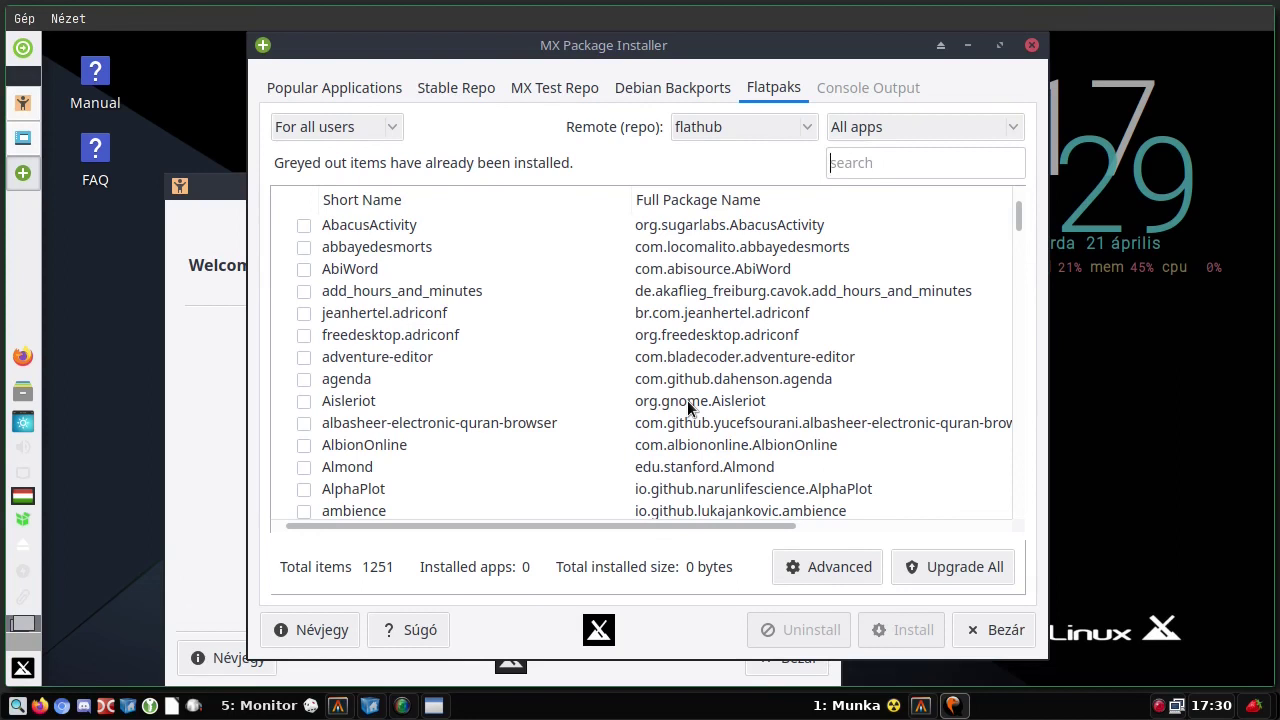
# - Browse the Debian Backports and MX Test Repo package lists, then show Stable Repo
pyautogui.press('Tab')
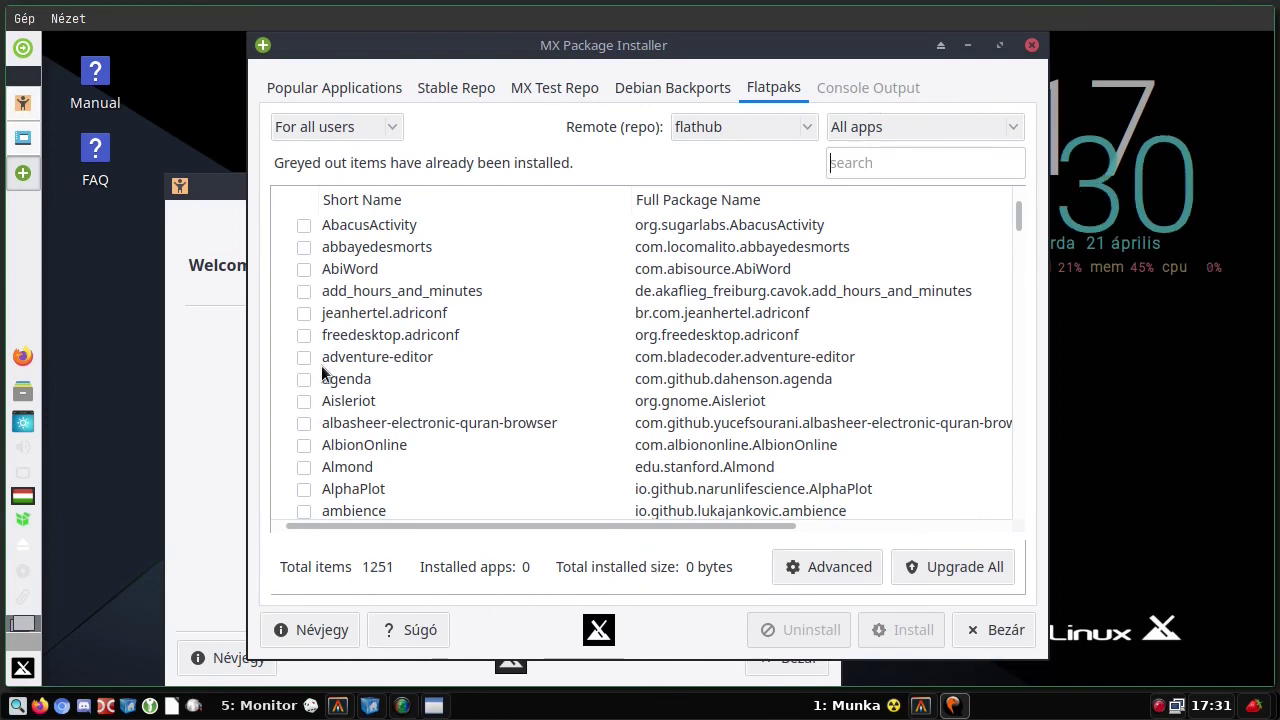
pyautogui.scroll(-3, 375, 377)
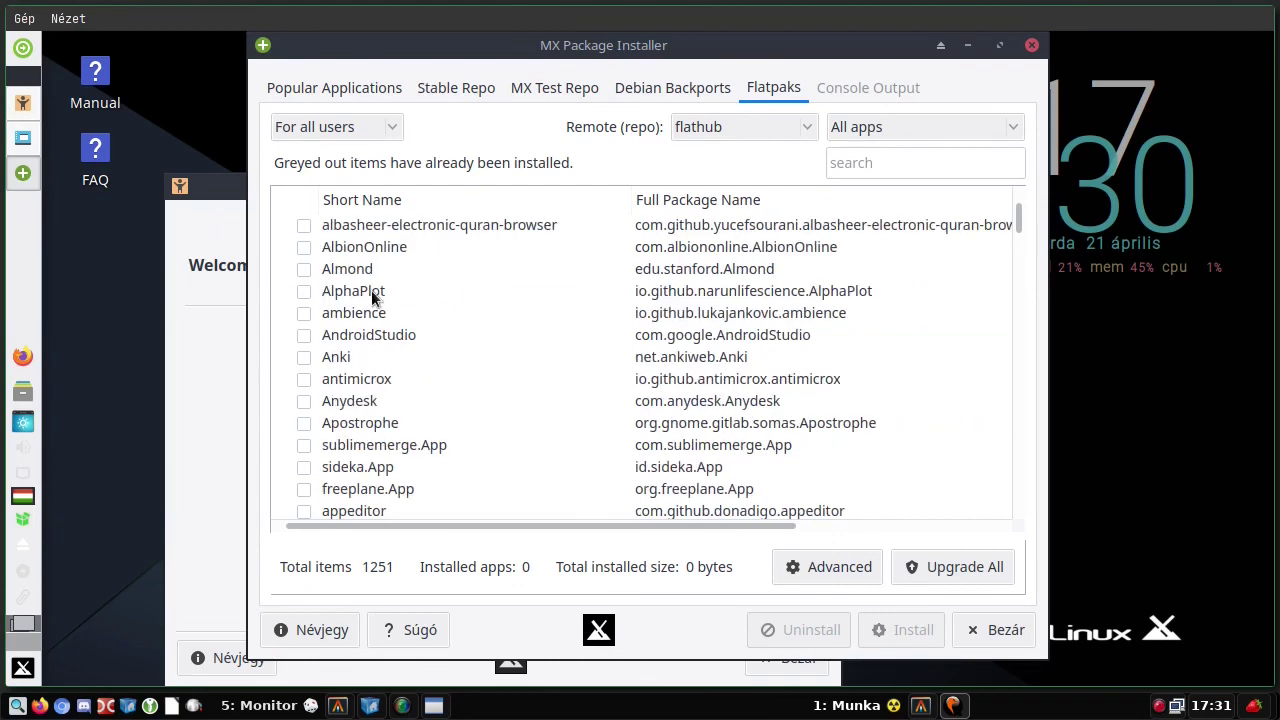
pyautogui.scroll(-2, 630, 264)
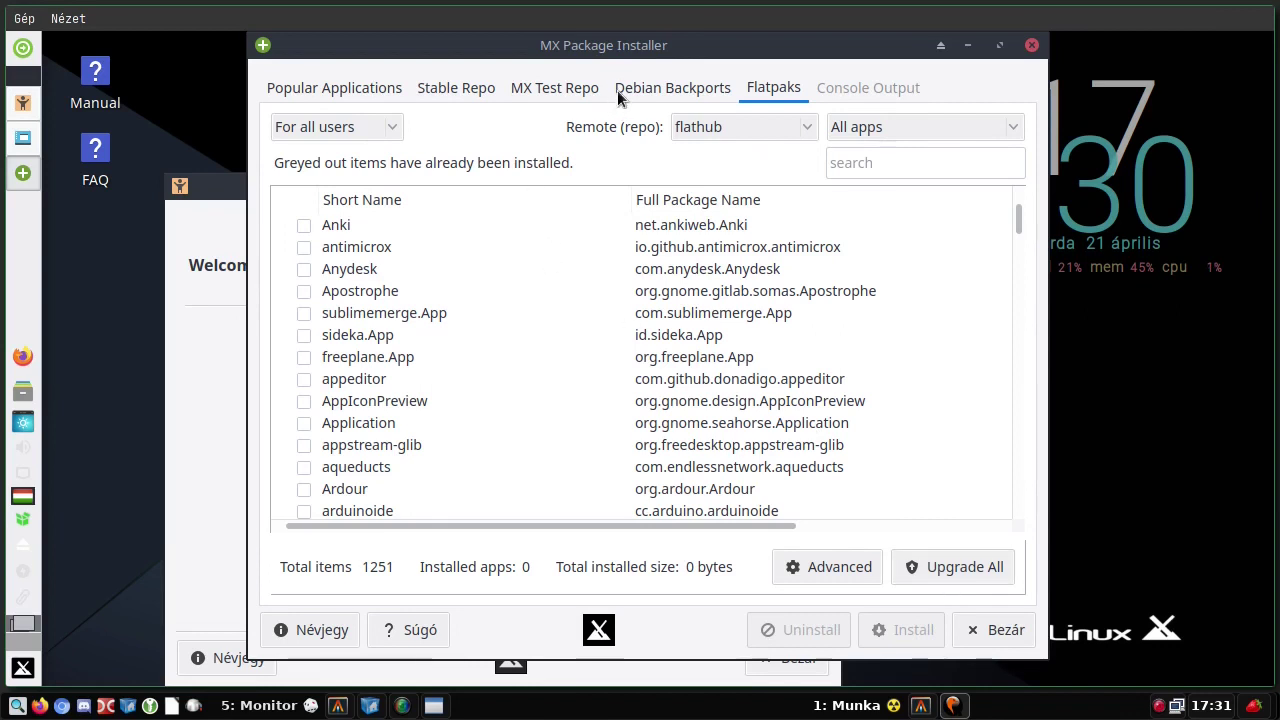
pyautogui.click(652, 86)
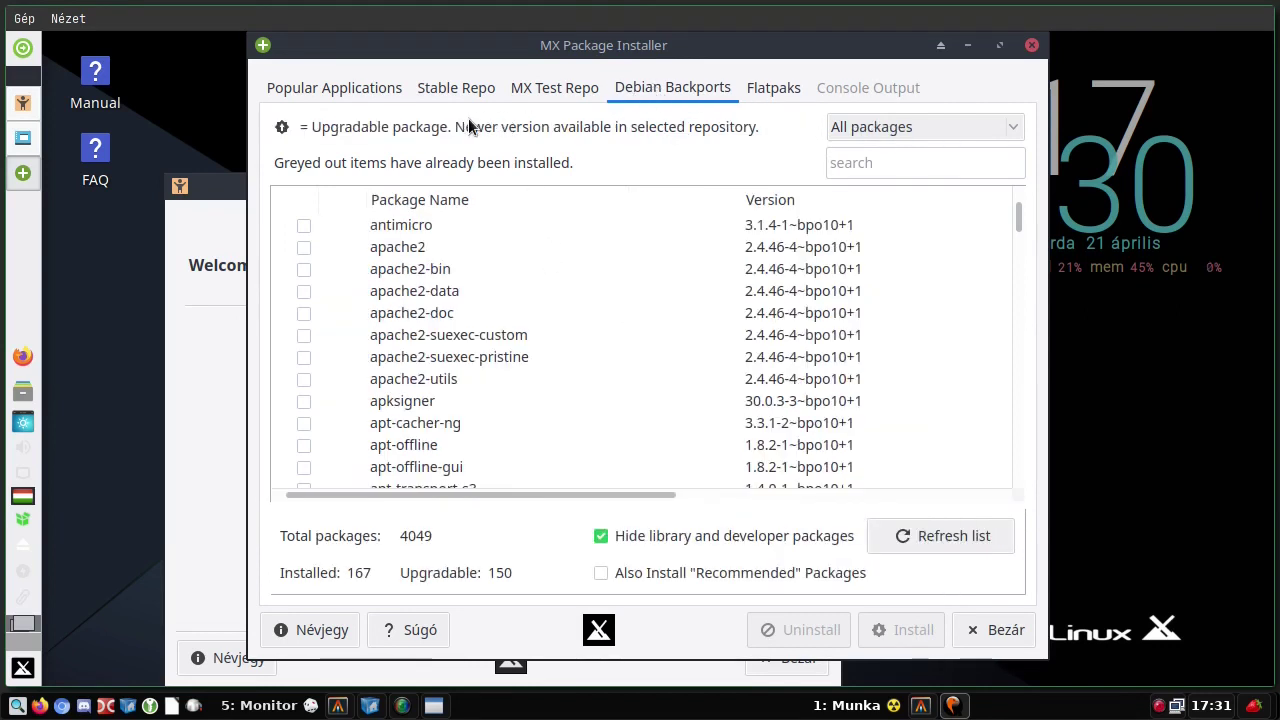
pyautogui.click(529, 92)
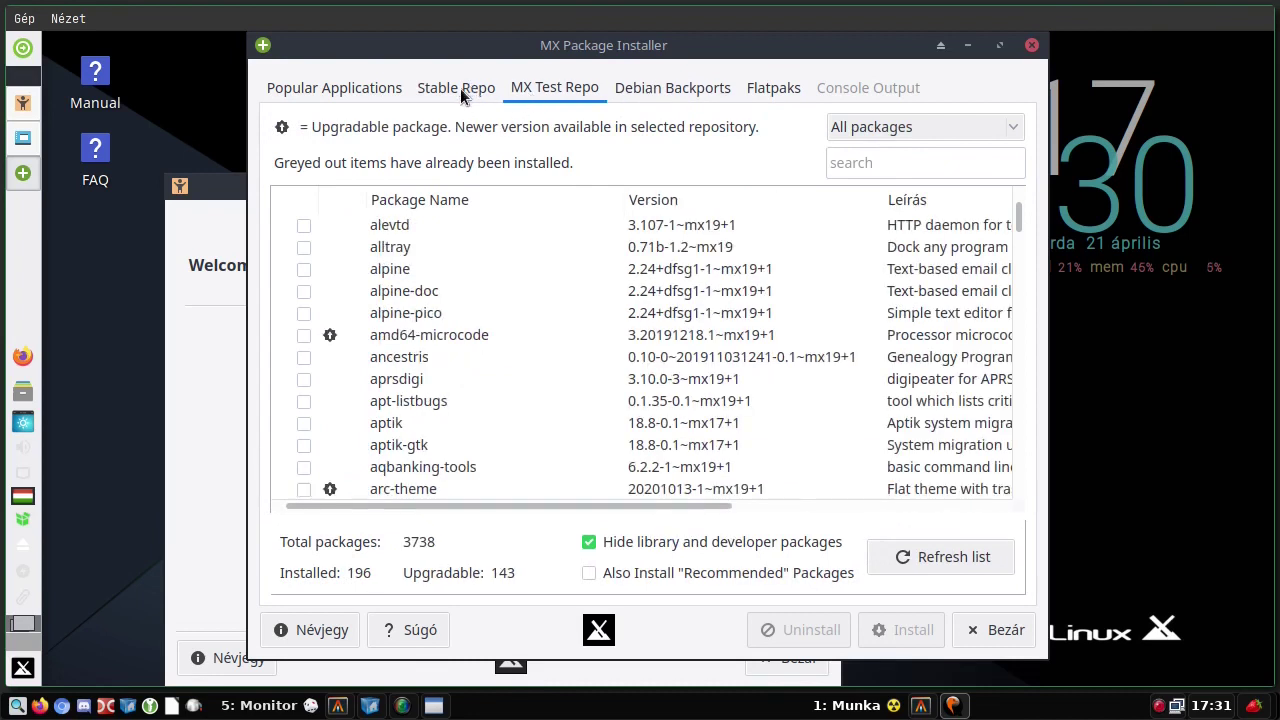
pyautogui.click(460, 88)
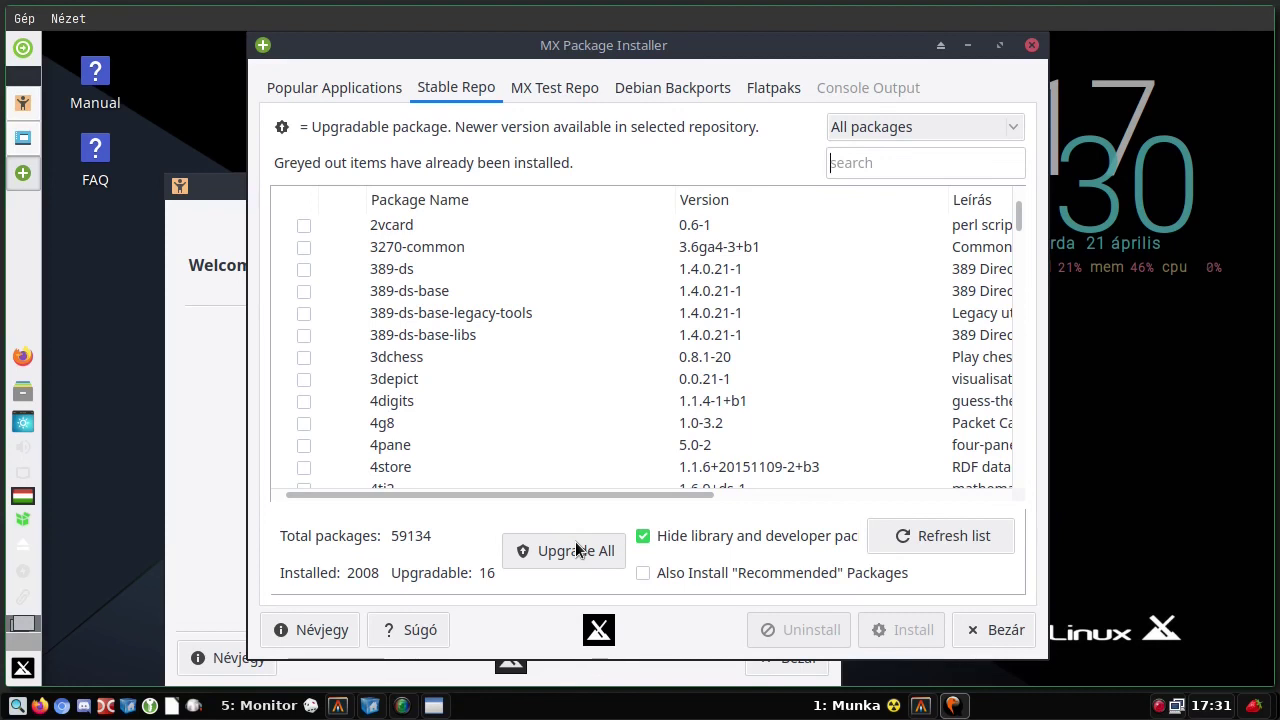
# - Filter the Stable Repo list to show only Upgradable packages
pyautogui.click(957, 127)
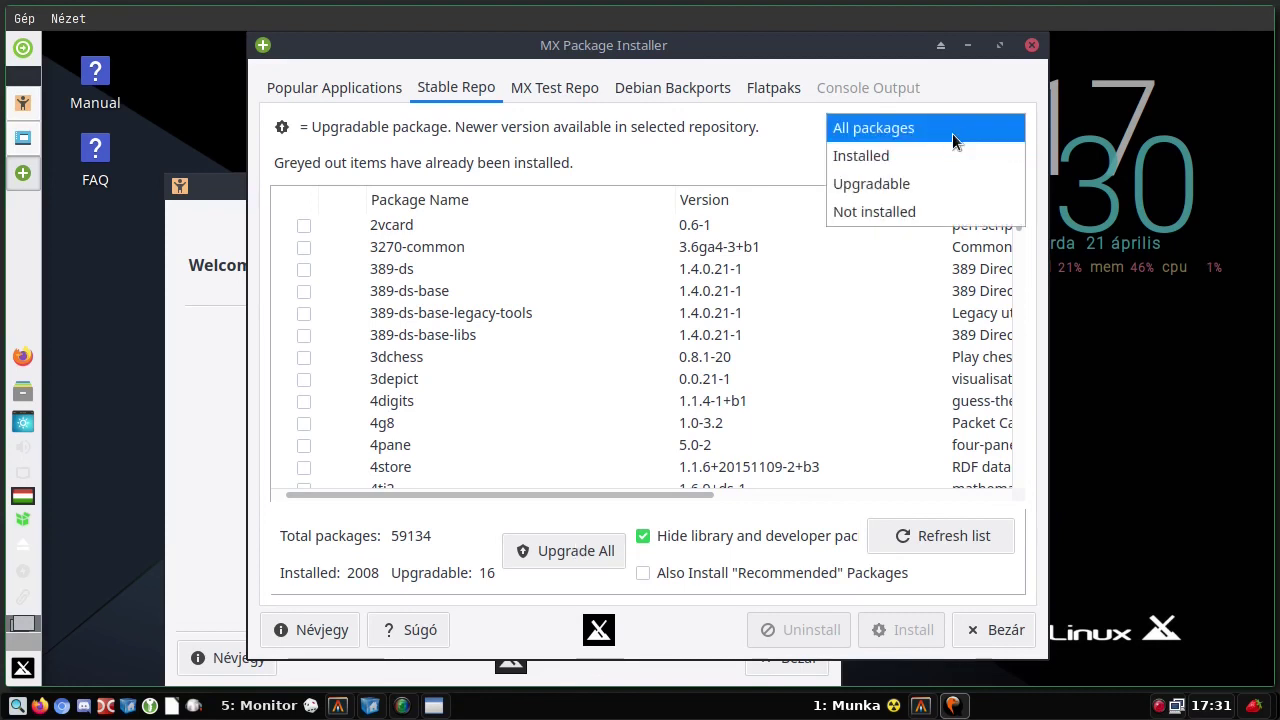
pyautogui.click(940, 160)
pyautogui.click(927, 125)
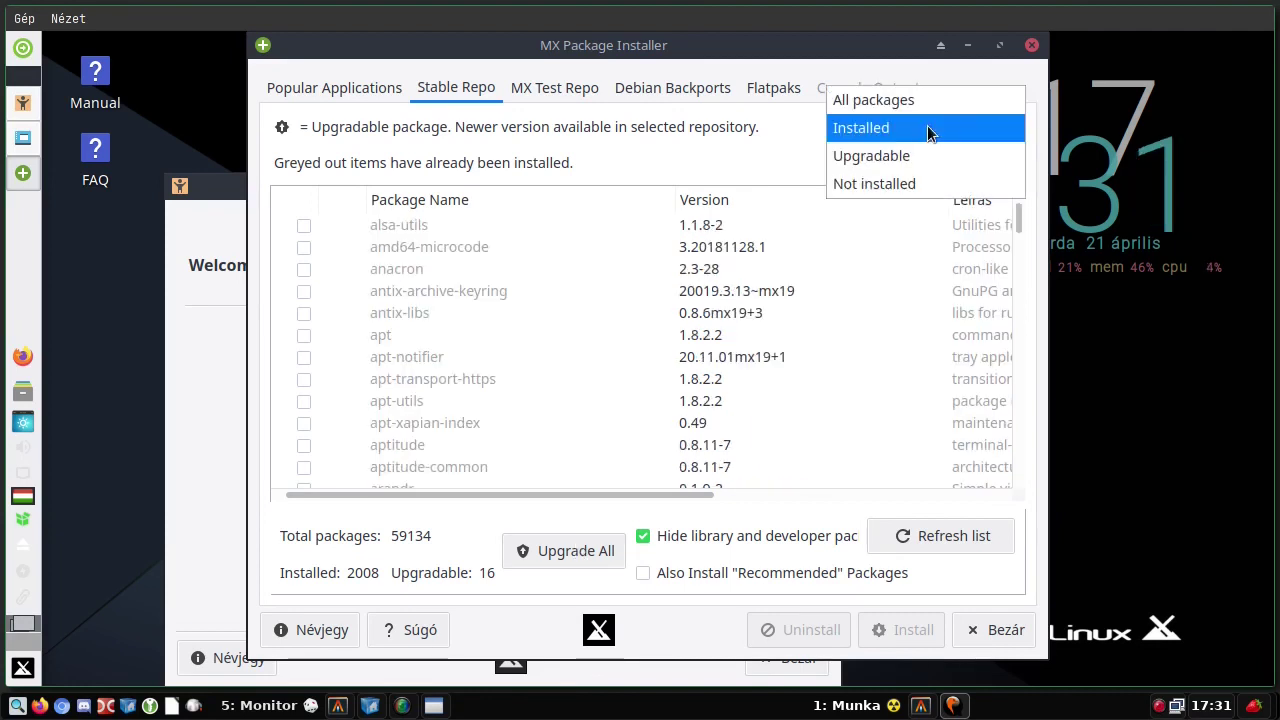
pyautogui.click(916, 152)
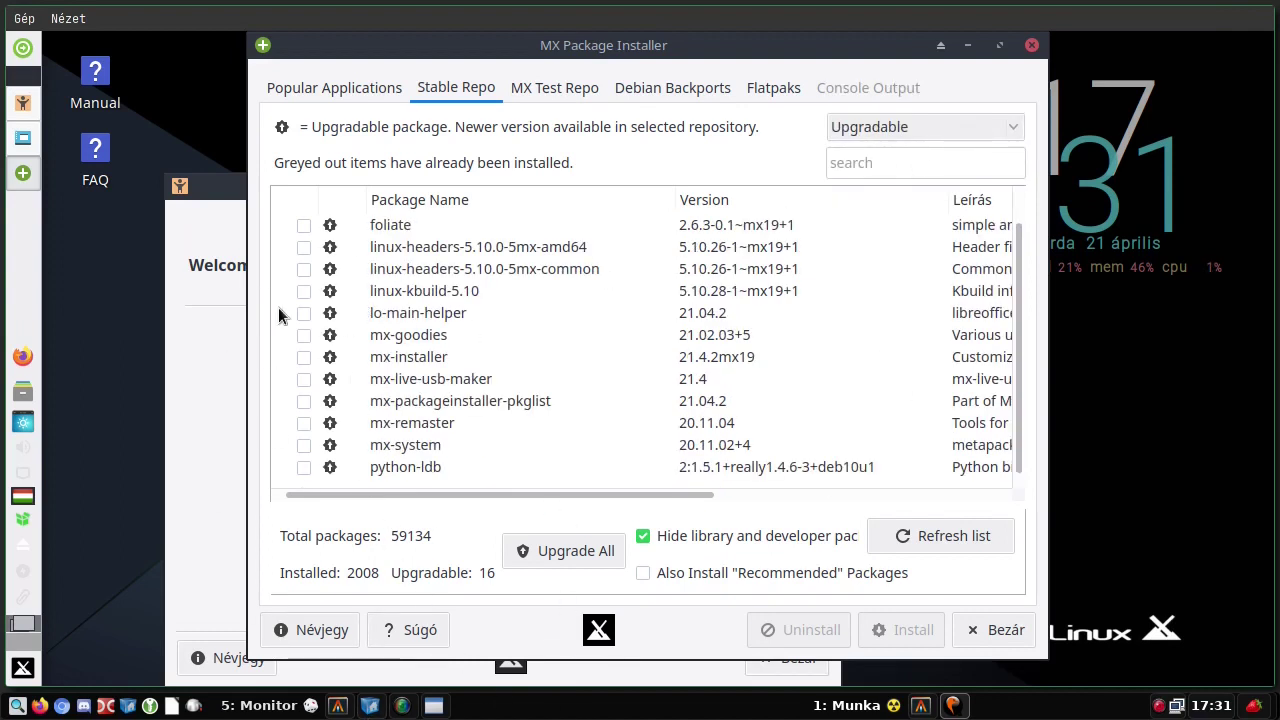
# - Mark the twelve upgradable packages, foliate through python-ldb, for upgrade
pyautogui.click(304, 225)
pyautogui.click(301, 247)
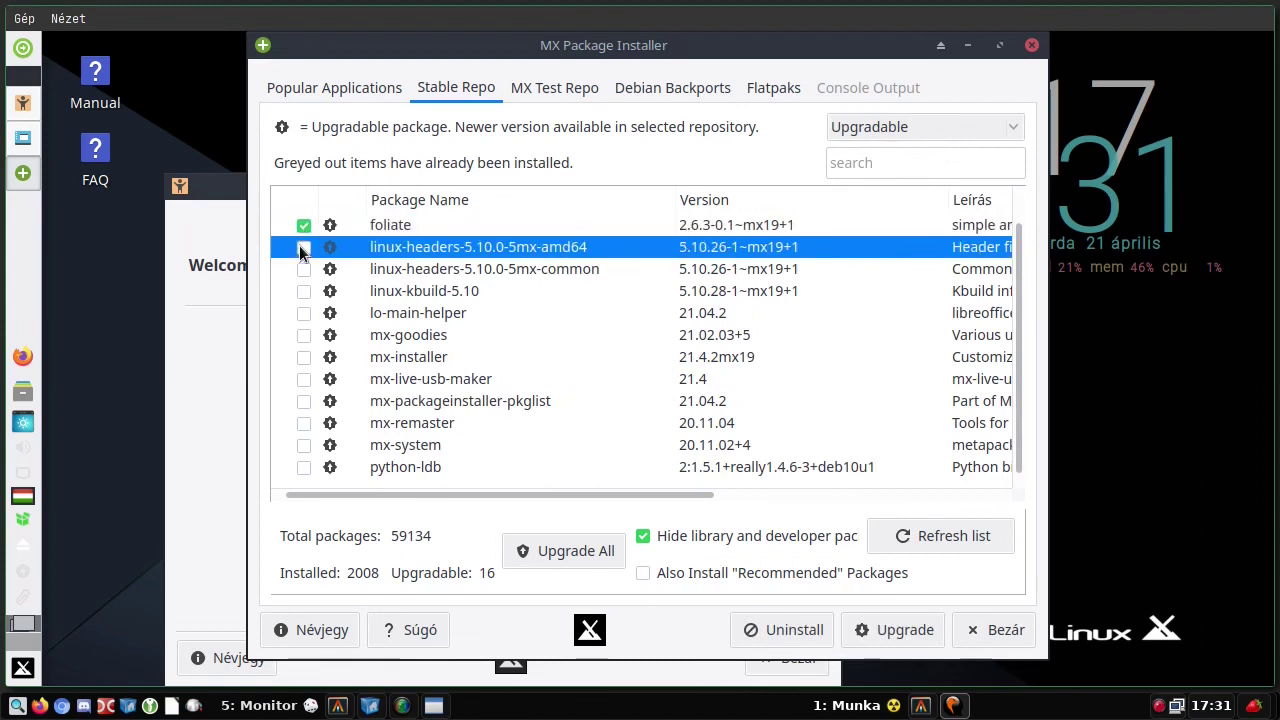
pyautogui.click(303, 269)
pyautogui.click(304, 291)
pyautogui.click(304, 313)
pyautogui.click(303, 335)
pyautogui.click(302, 357)
pyautogui.click(302, 382)
pyautogui.click(305, 401)
pyautogui.click(305, 423)
pyautogui.click(304, 445)
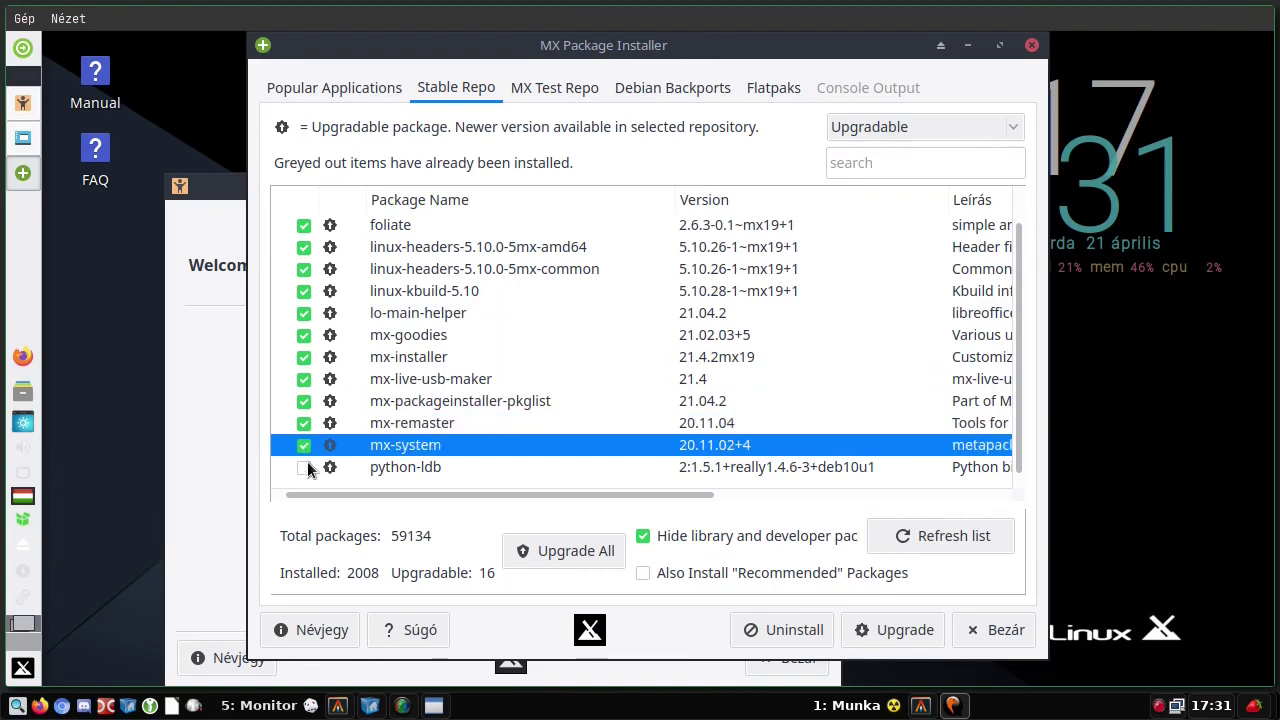
pyautogui.click(304, 467)
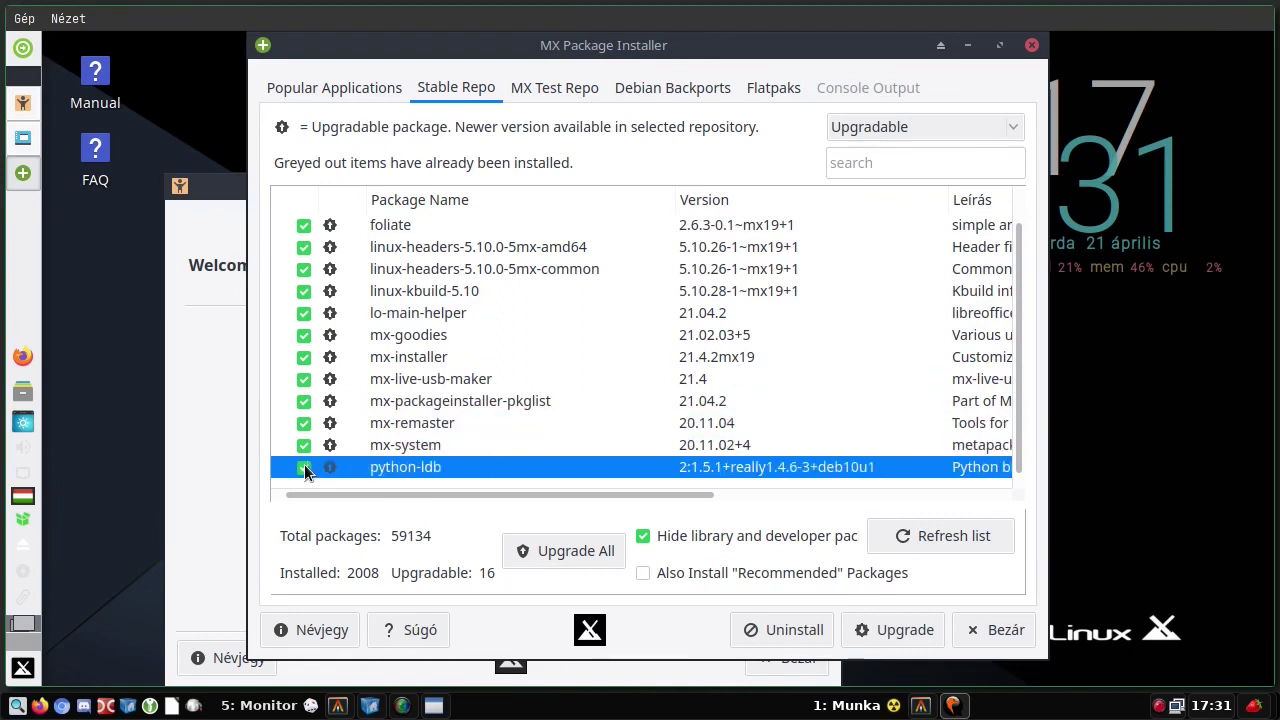
# - Run Upgrade All on the marked packages and confirm through to the Done message
pyautogui.click(577, 559)
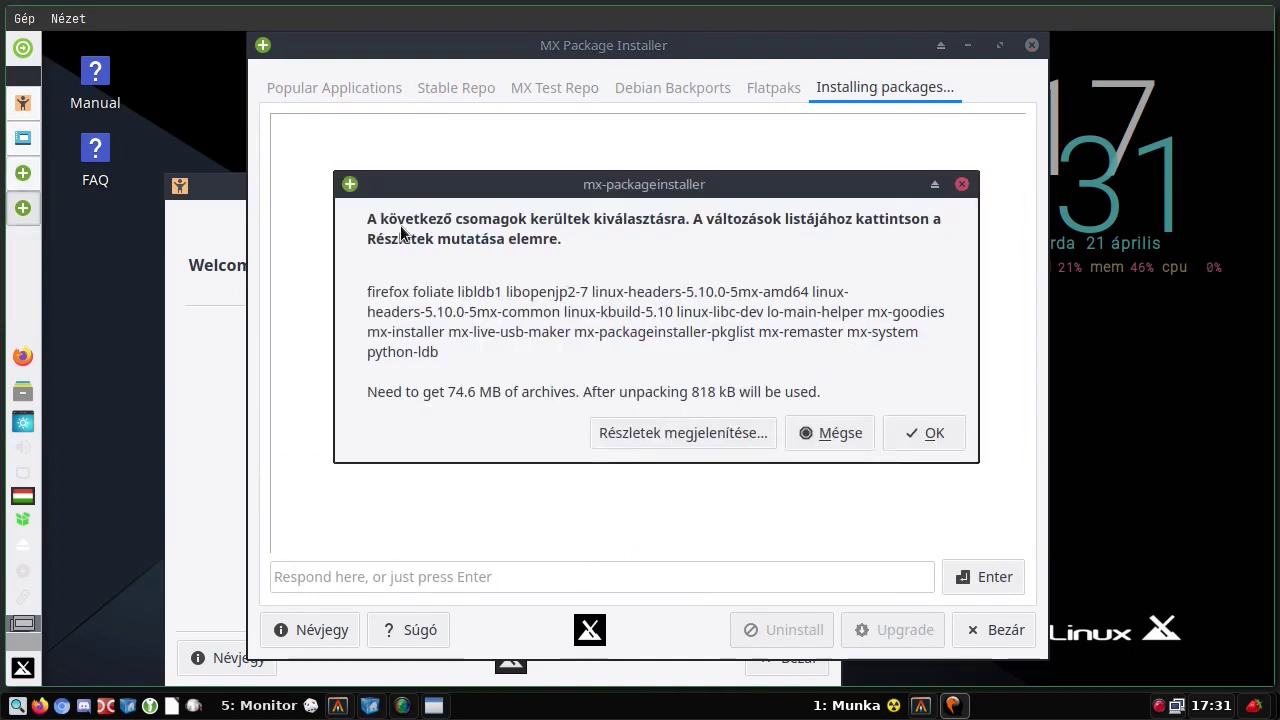
pyautogui.click(921, 436)
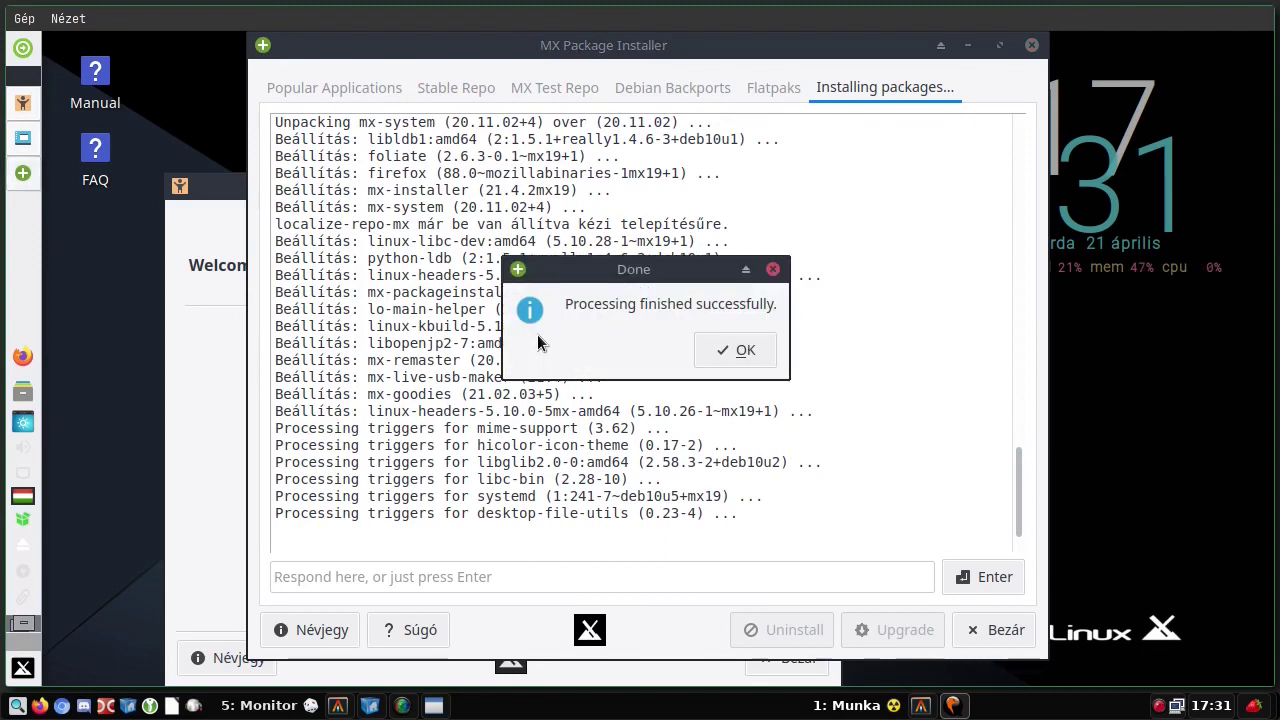
pyautogui.click(746, 349)
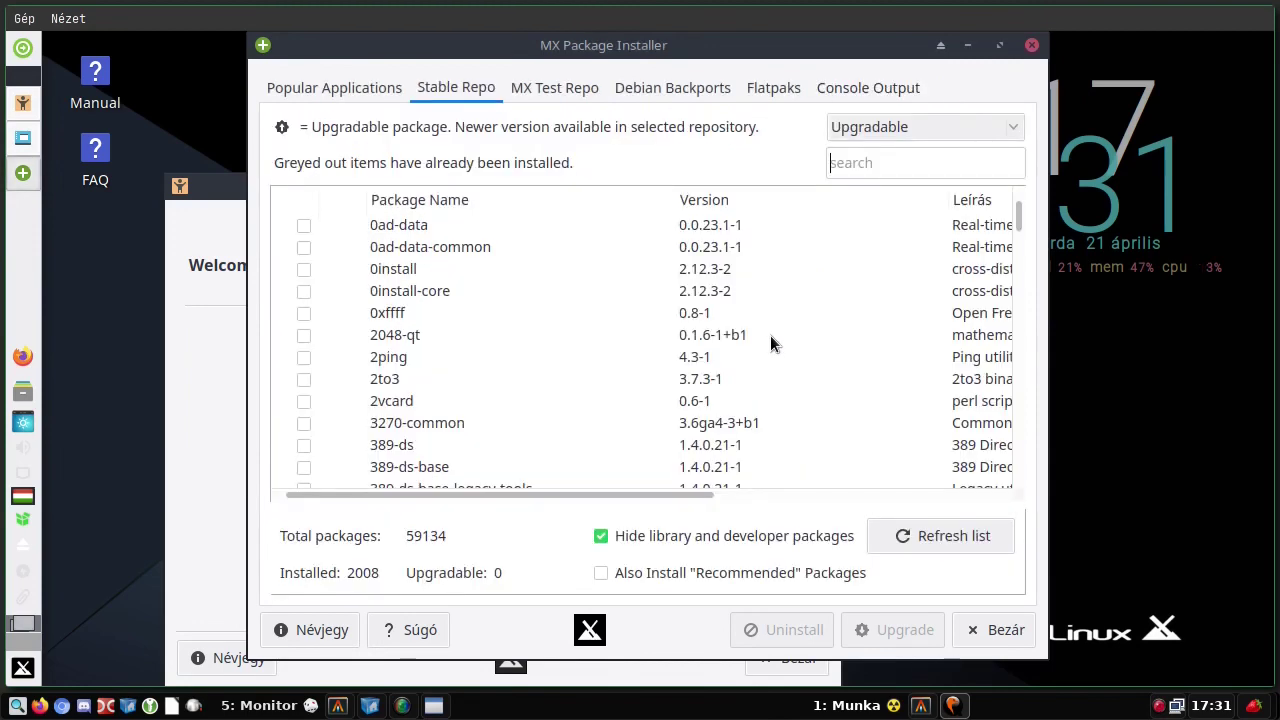
# - Quit the package installer and launch MX Repo Manager with authentication
pyautogui.click(1004, 627)
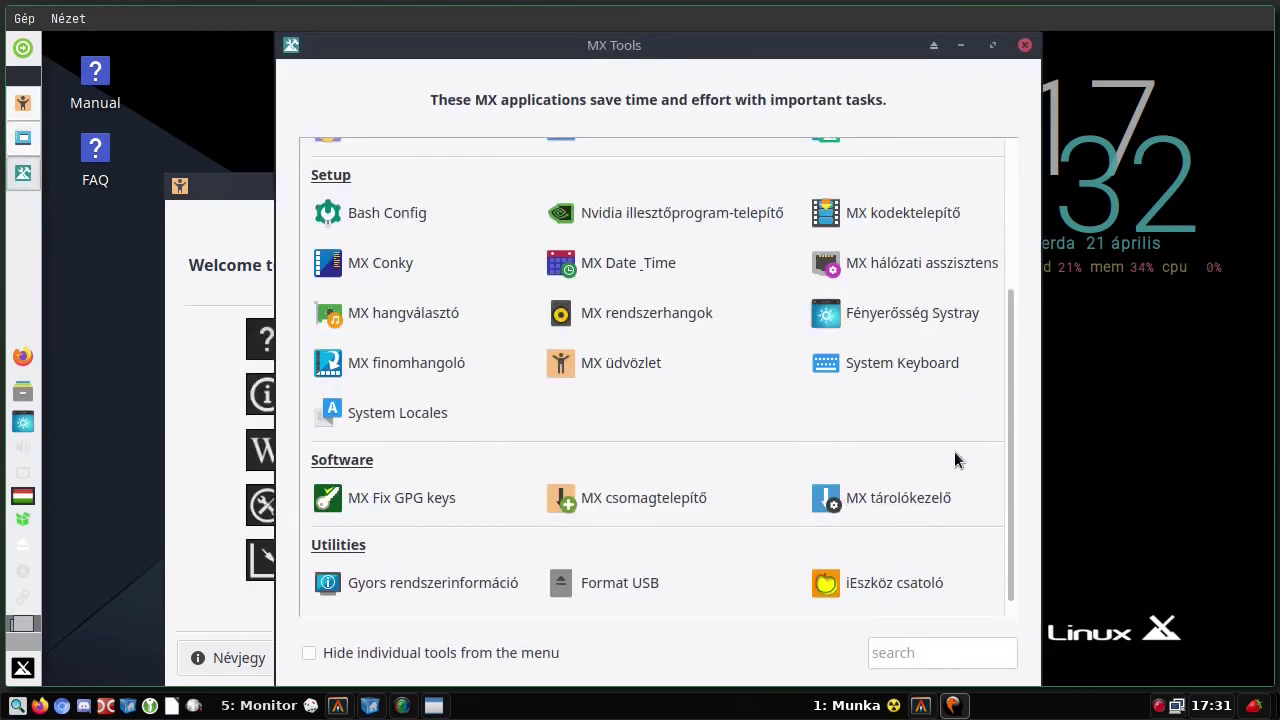
pyautogui.click(903, 498)
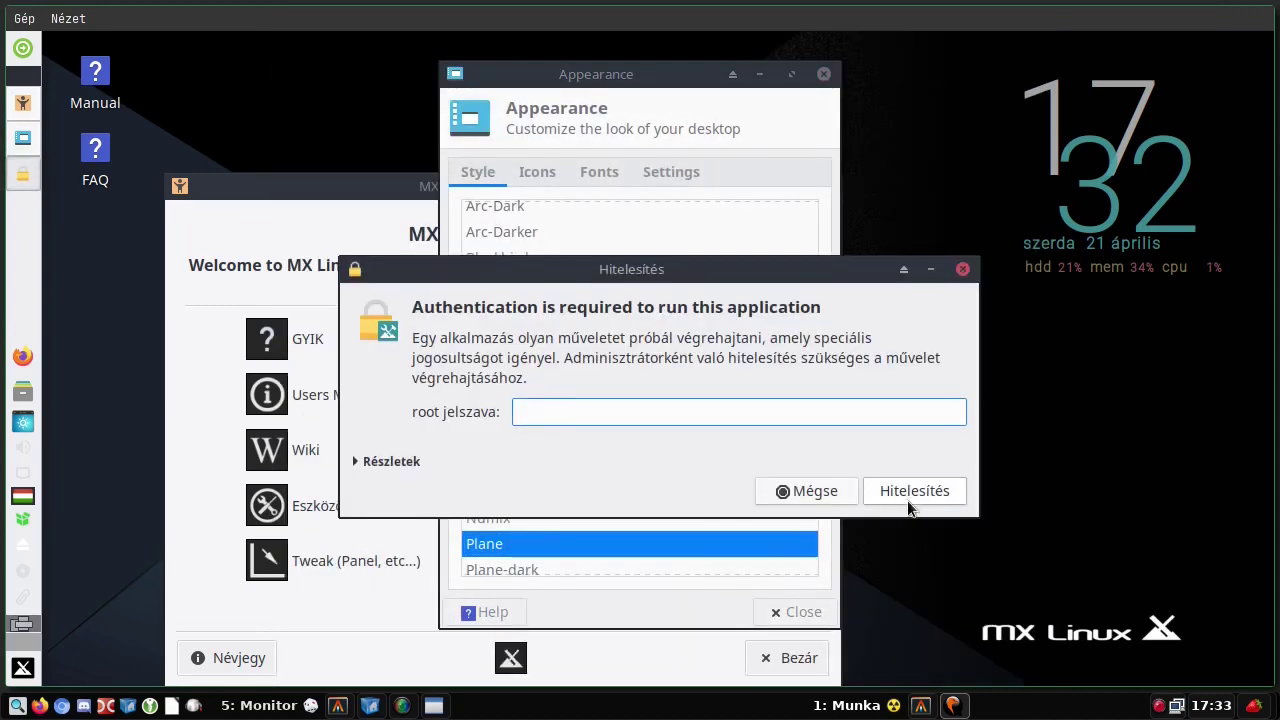
pyautogui.click(907, 491)
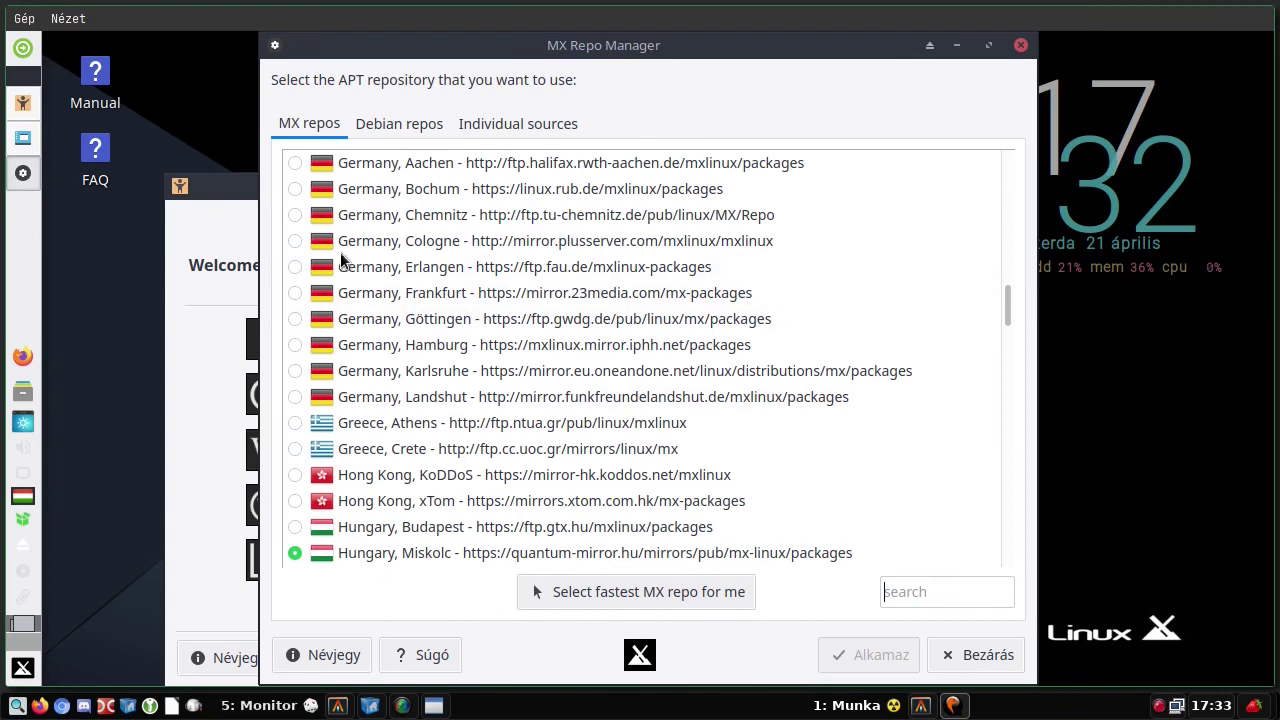
# - Show the Debian repos, leaving the deb-src and buster-backports sources disabled
pyautogui.click(391, 130)
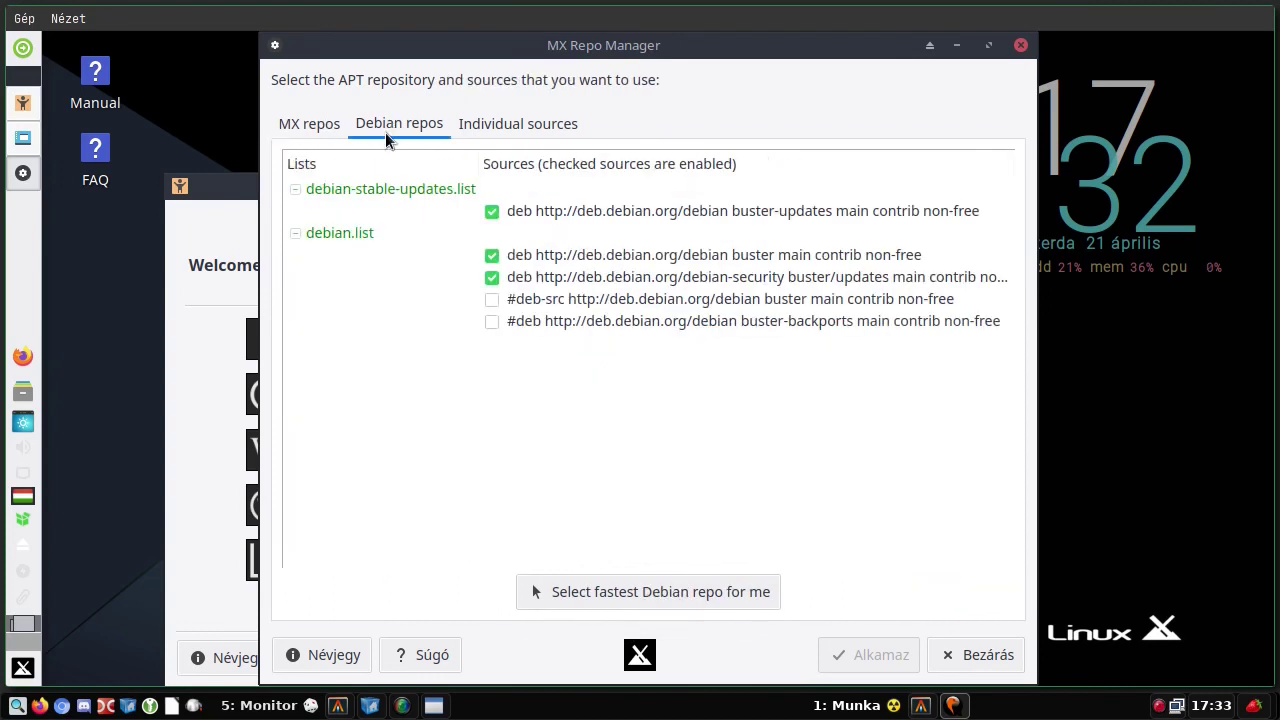
pyautogui.click(295, 189)
pyautogui.click(295, 189)
pyautogui.click(489, 299)
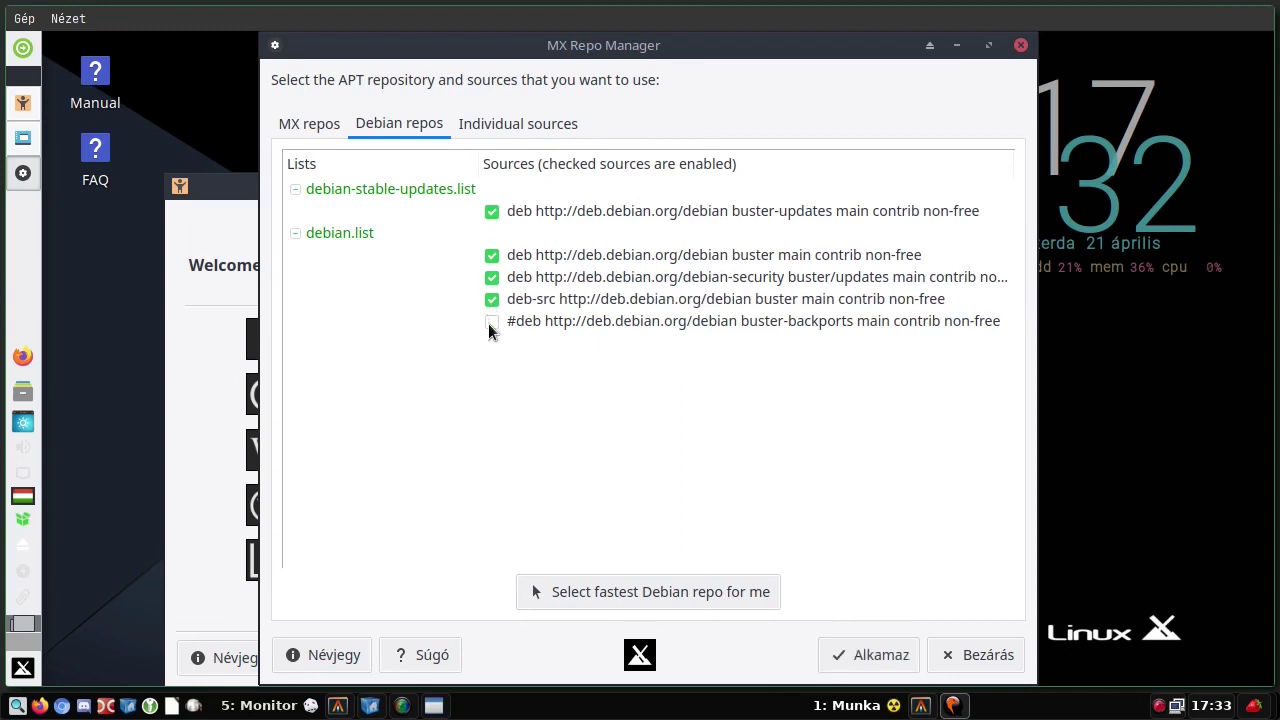
pyautogui.click(489, 322)
pyautogui.click(492, 322)
pyautogui.click(492, 299)
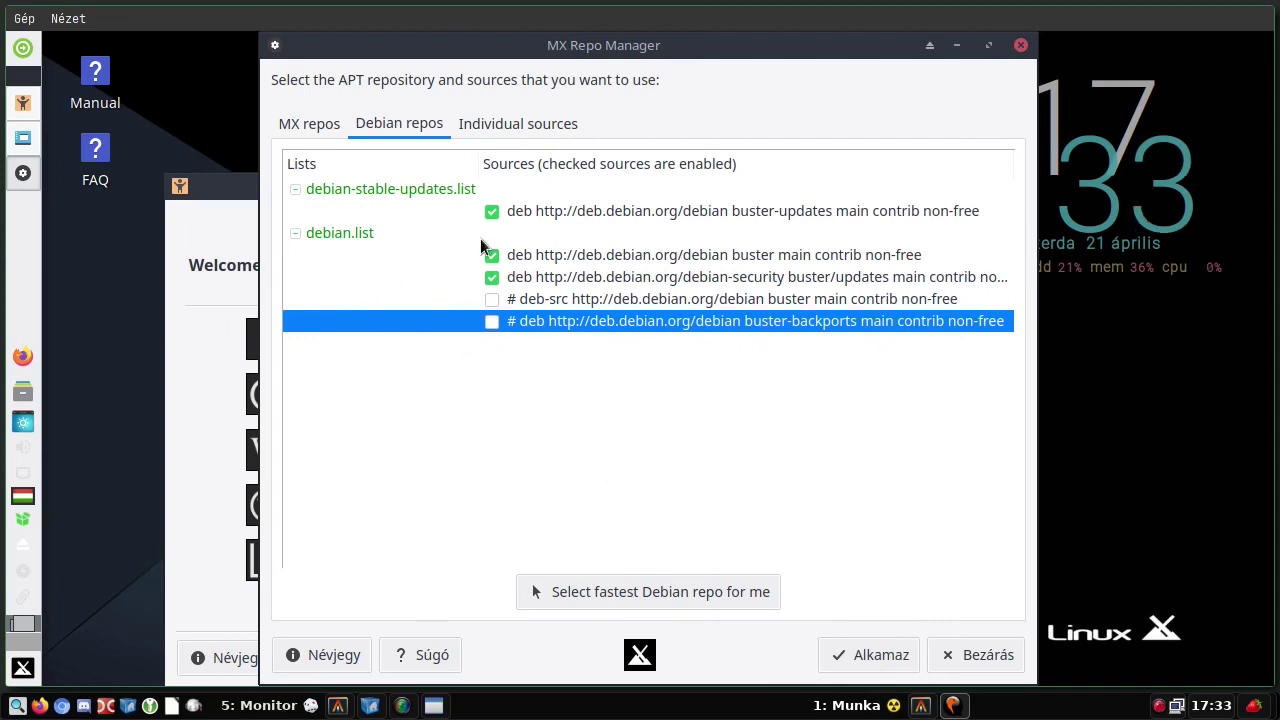
# - Show the Individual sources lists, leaving the Opera source disabled
pyautogui.click(527, 128)
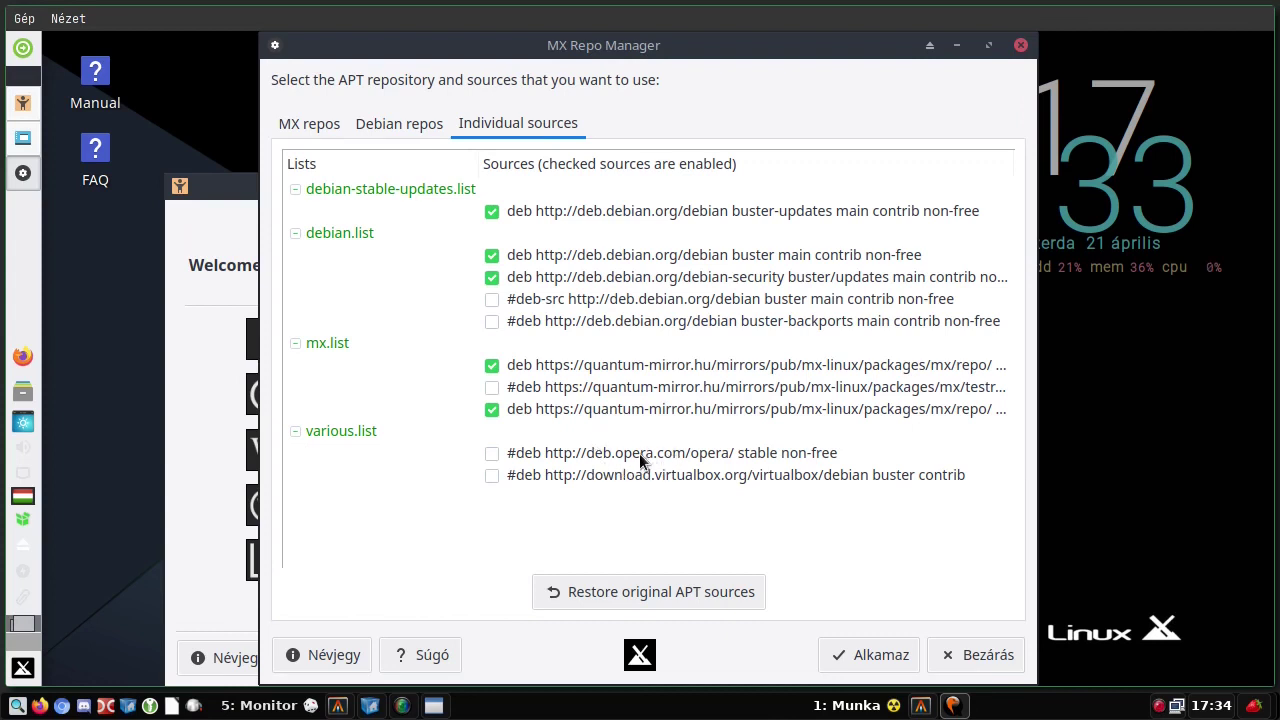
pyautogui.click(492, 455)
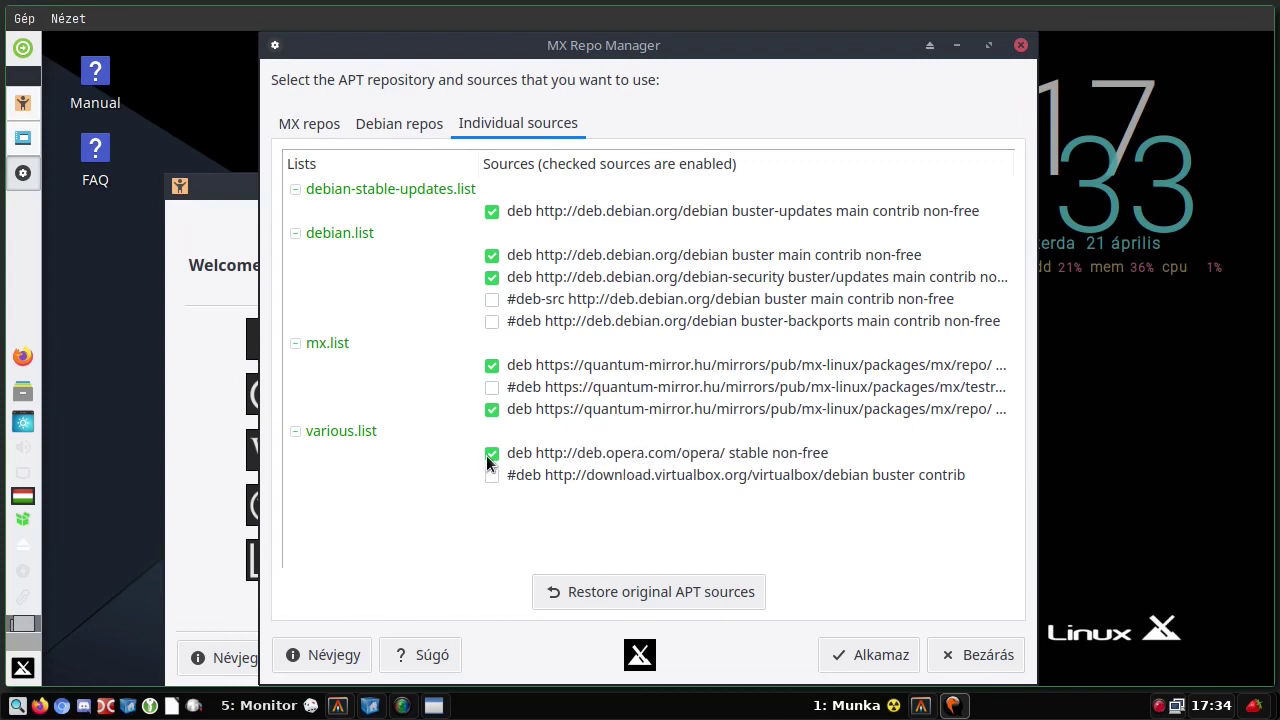
pyautogui.click(488, 454)
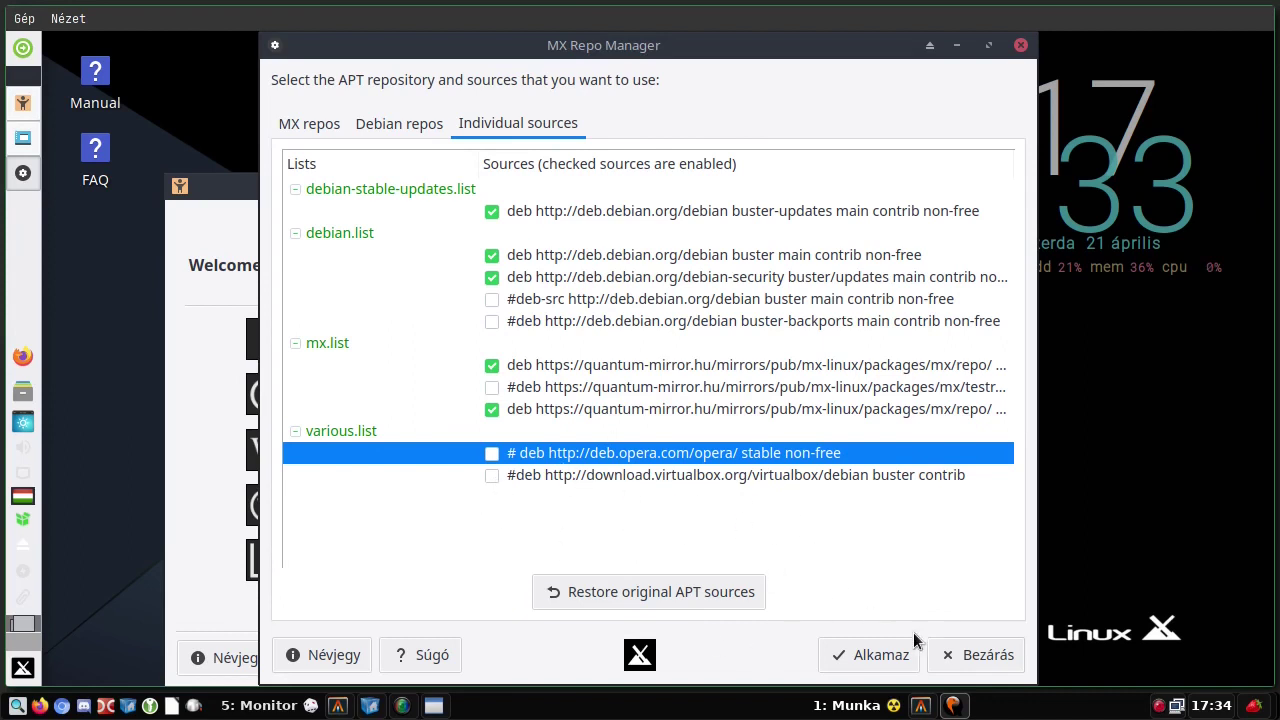
# - Close Repo Manager, generate the Quick System Info report, and review it
pyautogui.click(981, 652)
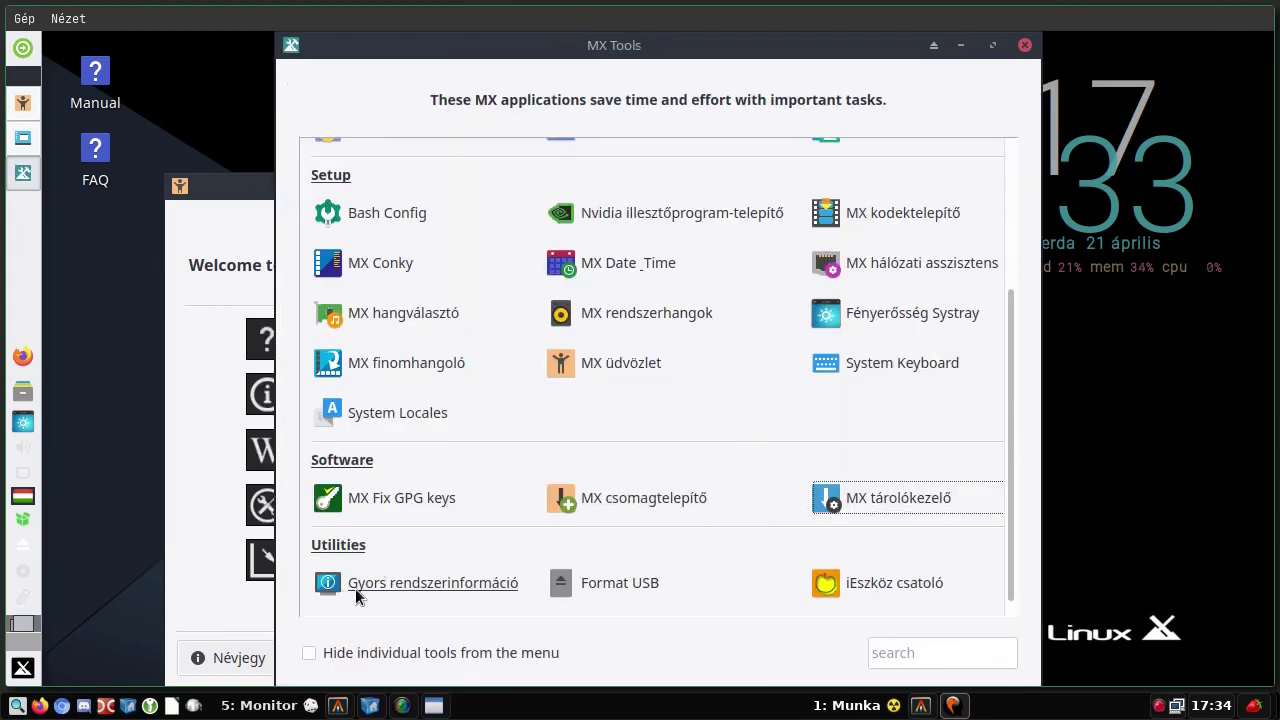
pyautogui.click(395, 584)
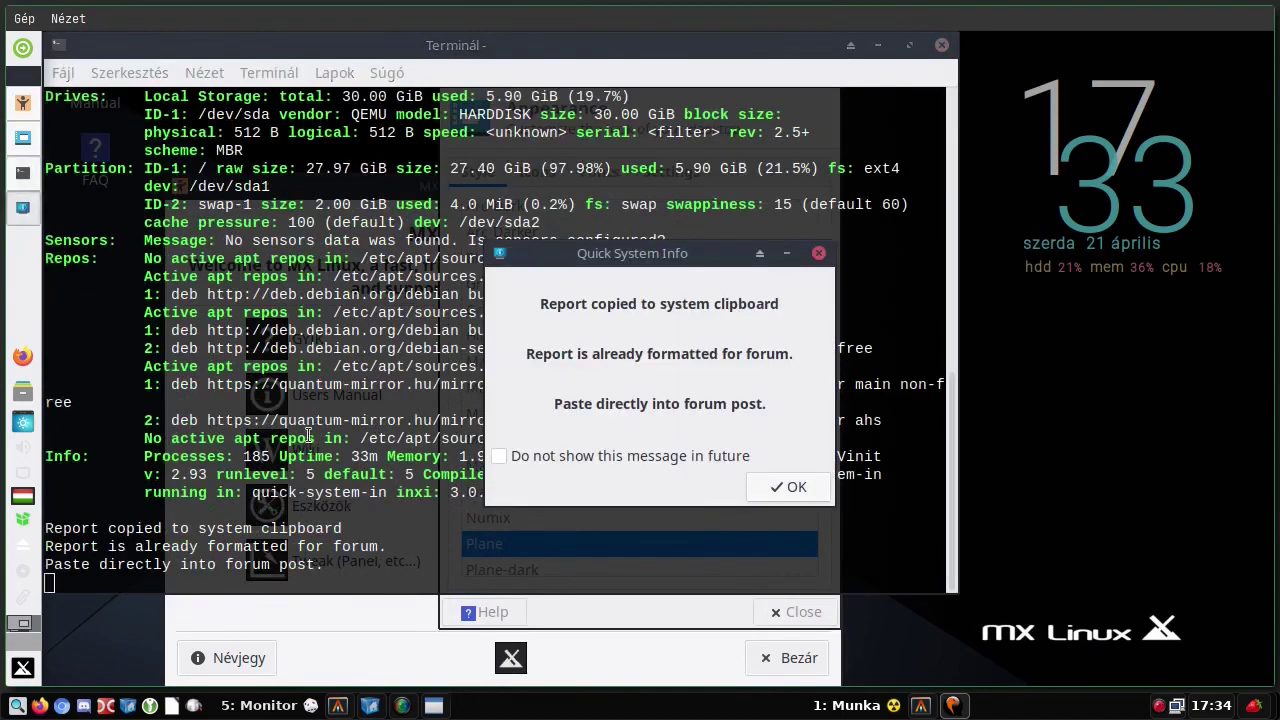
pyautogui.click(796, 487)
pyautogui.scroll(12, 524, 372)
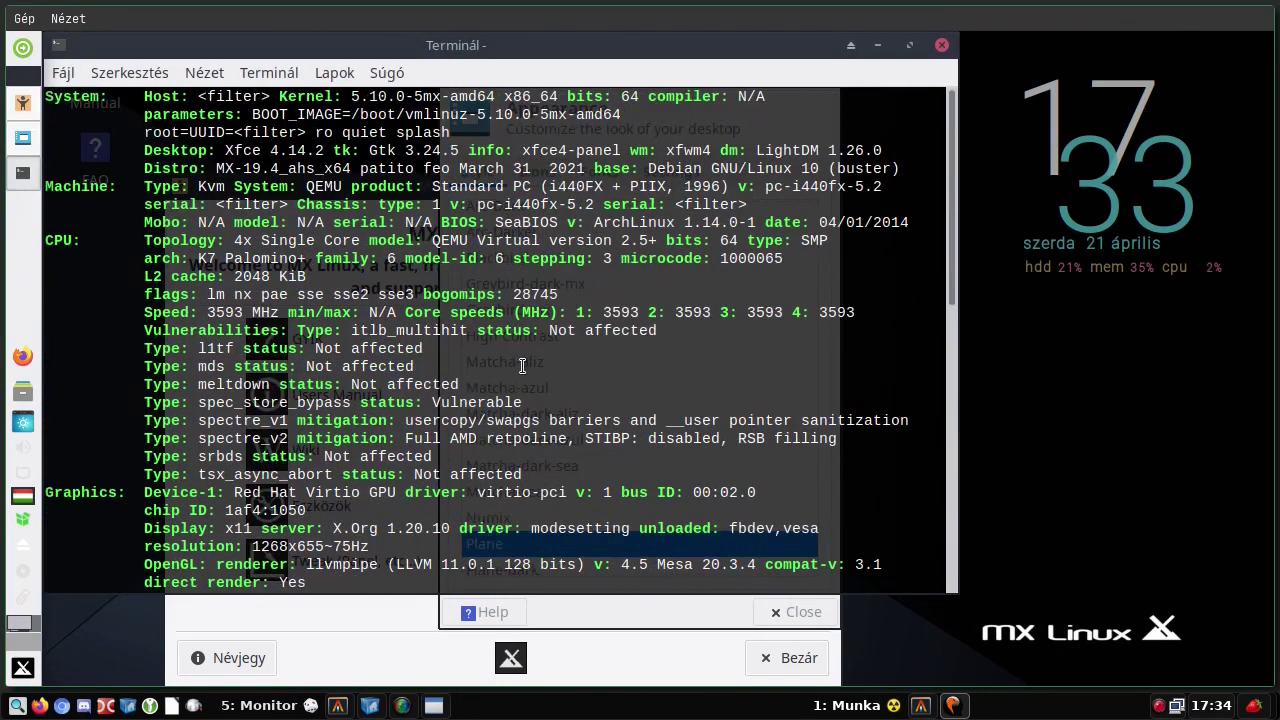
pyautogui.scroll(-12, 524, 372)
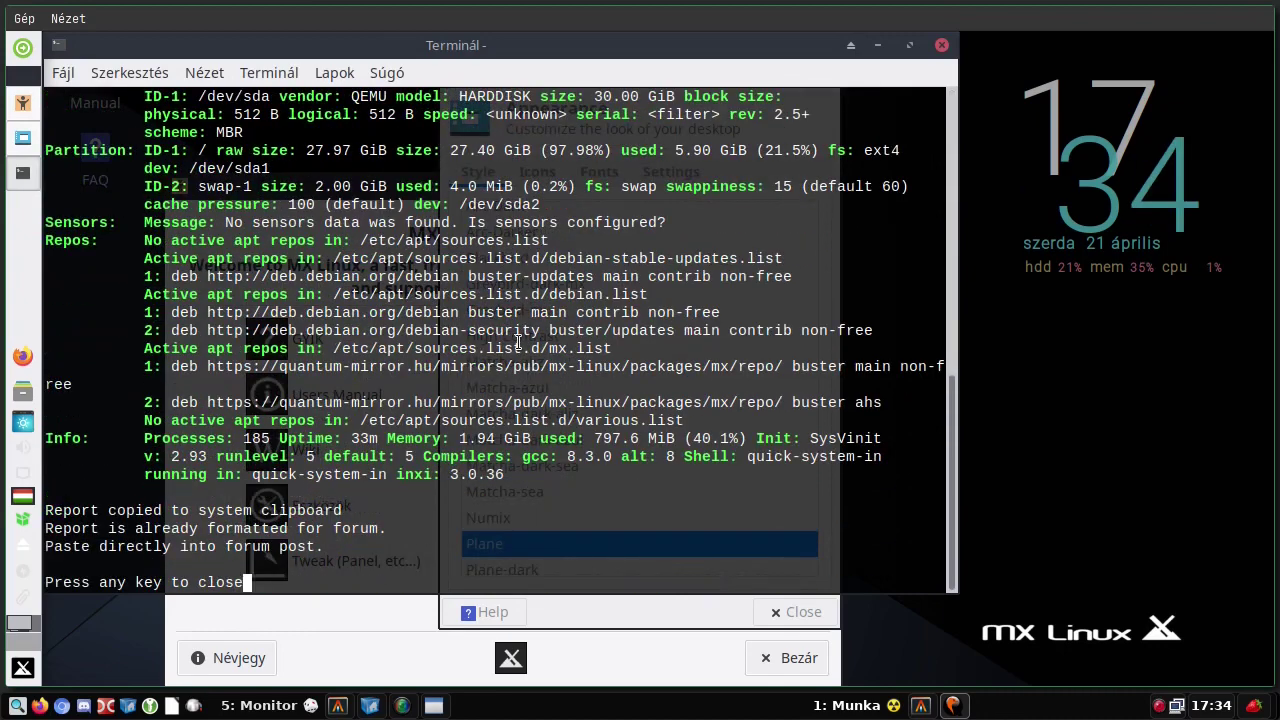
pyautogui.press('Return')
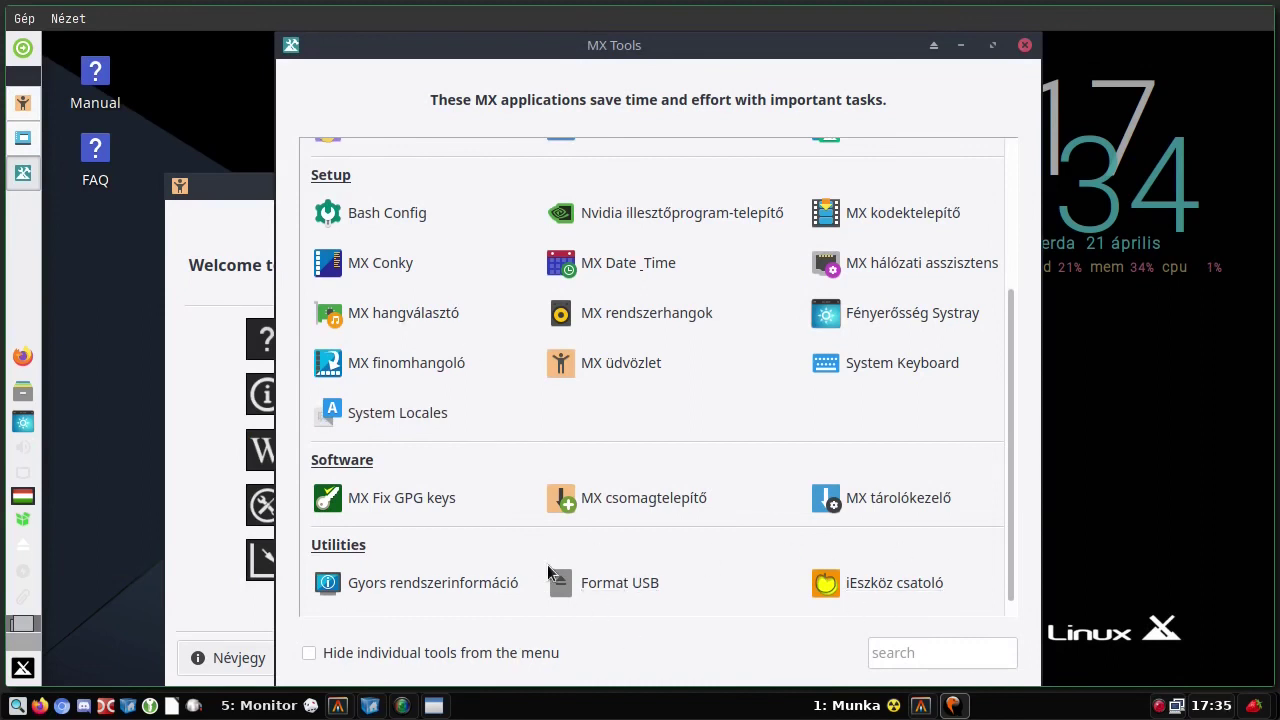
# - Check the Format USB format choices, keep fat32, and close the tool
pyautogui.click(621, 582)
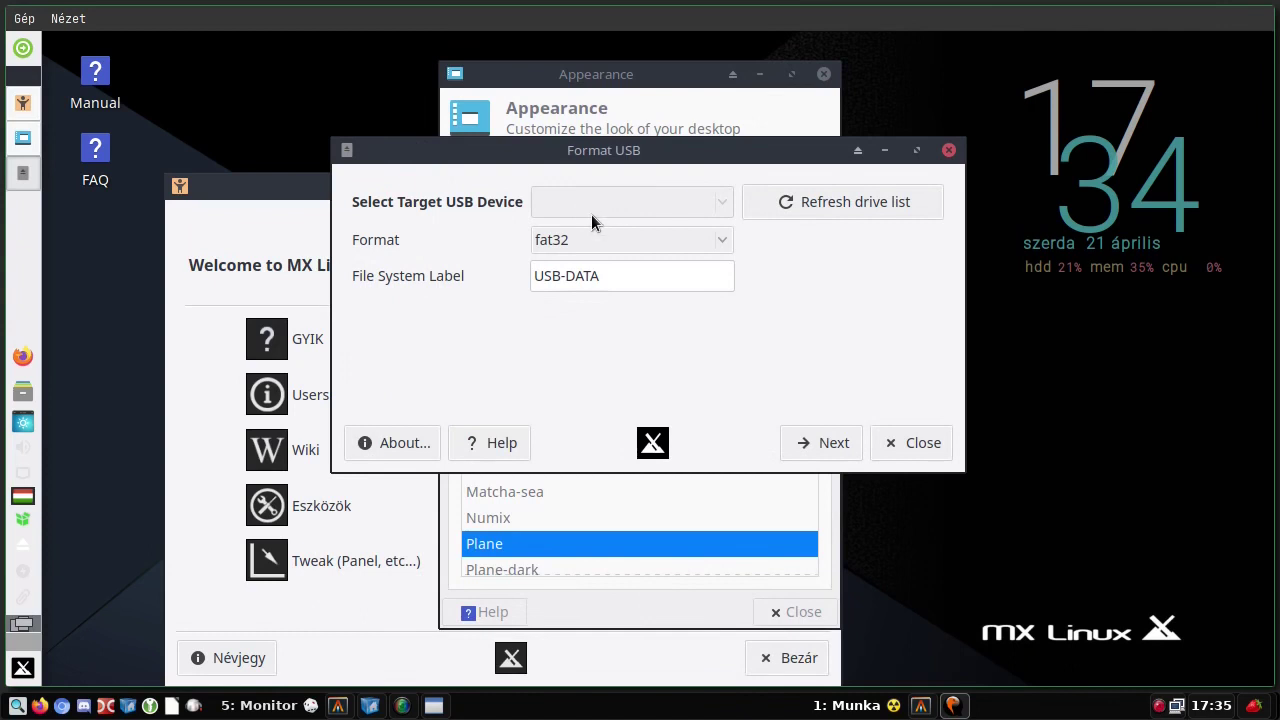
pyautogui.click(645, 240)
pyautogui.click(645, 241)
pyautogui.click(635, 240)
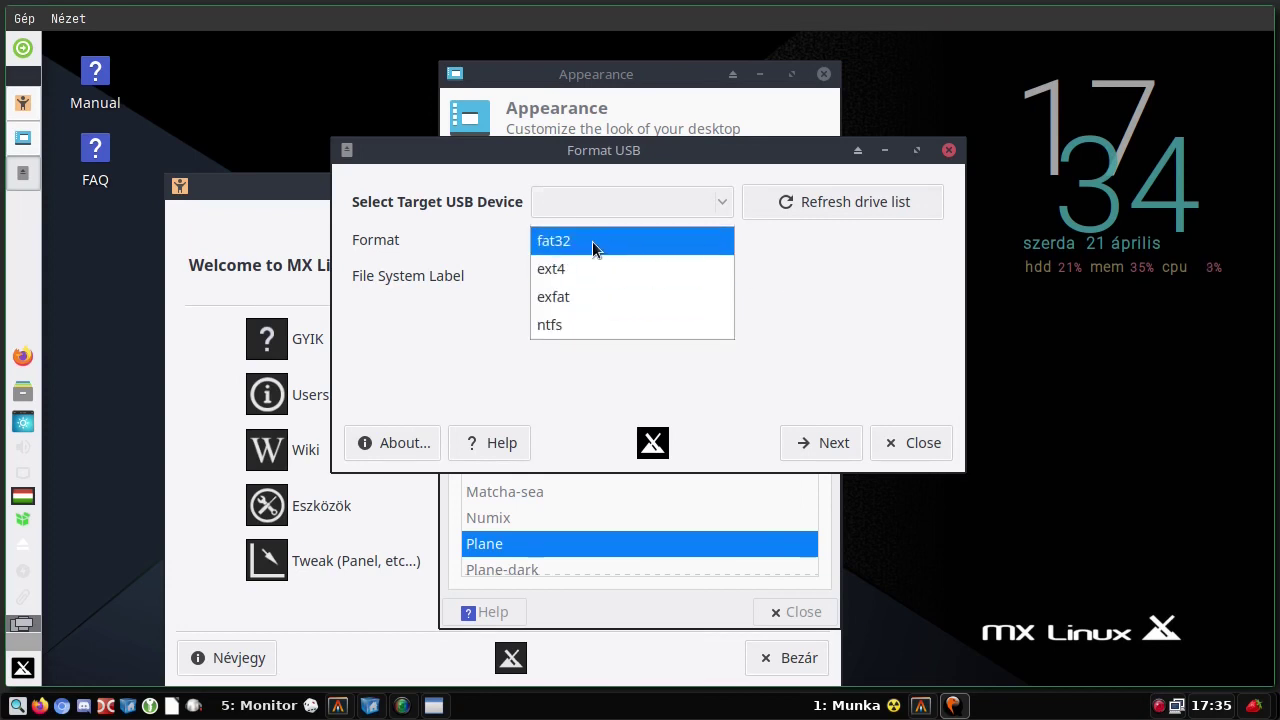
pyautogui.click(592, 241)
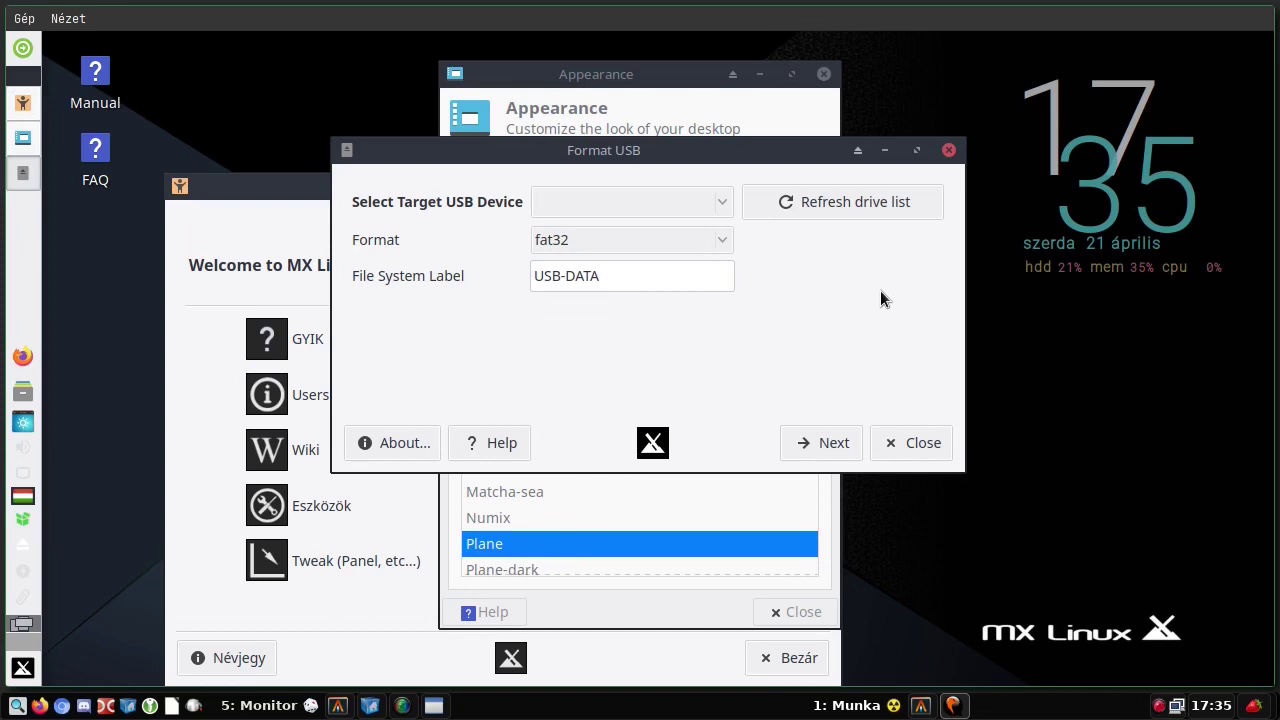
pyautogui.click(916, 443)
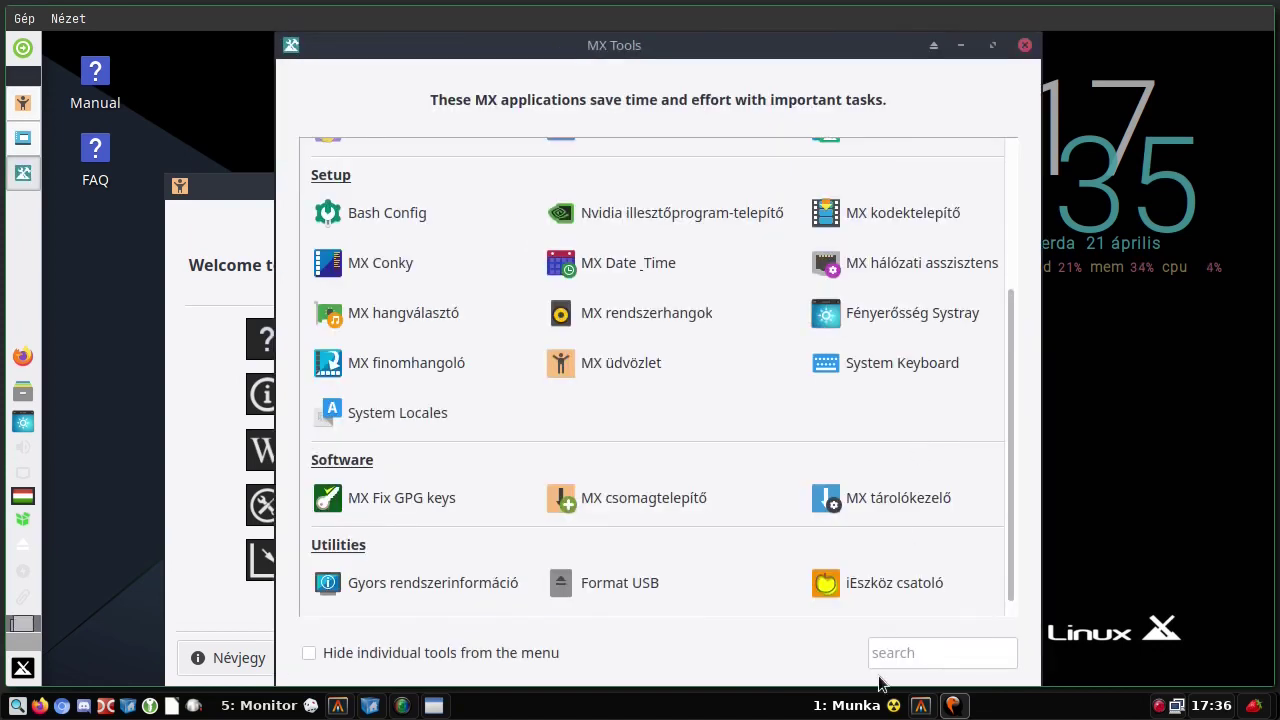
# - Open and close Mount iDevice, then close MX Tools and the Appearance window
pyautogui.click(875, 587)
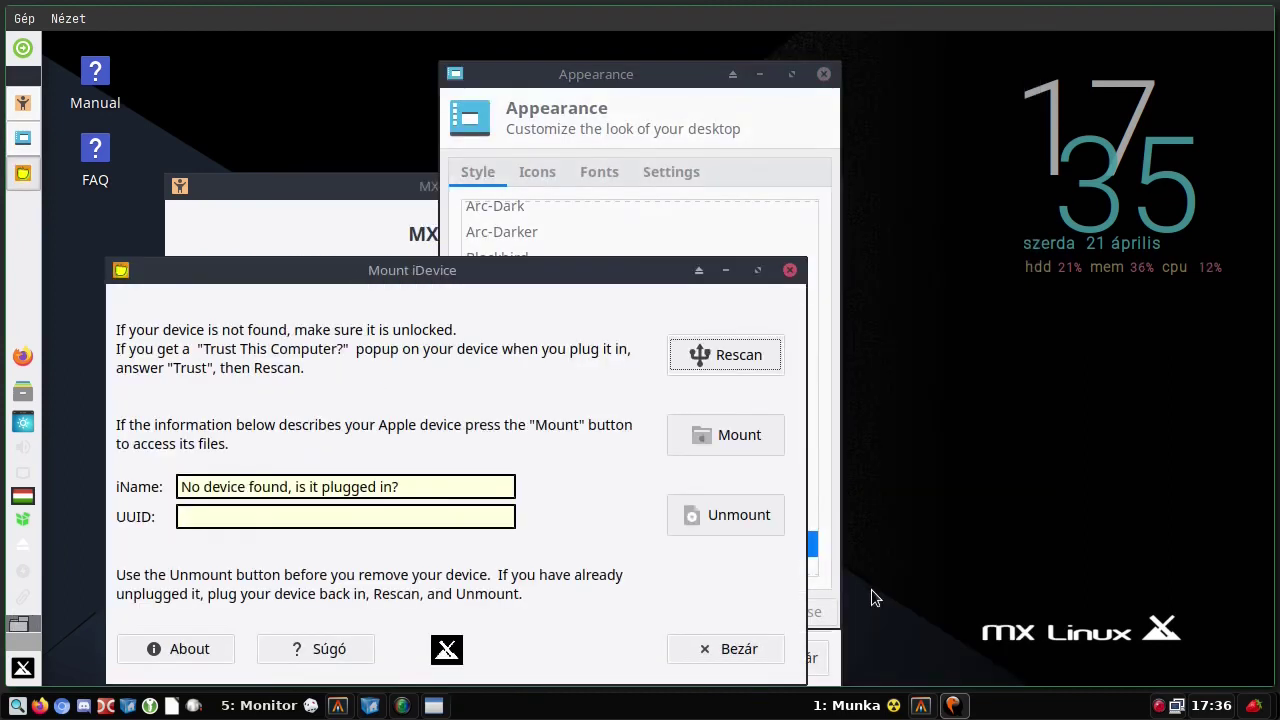
pyautogui.click(789, 271)
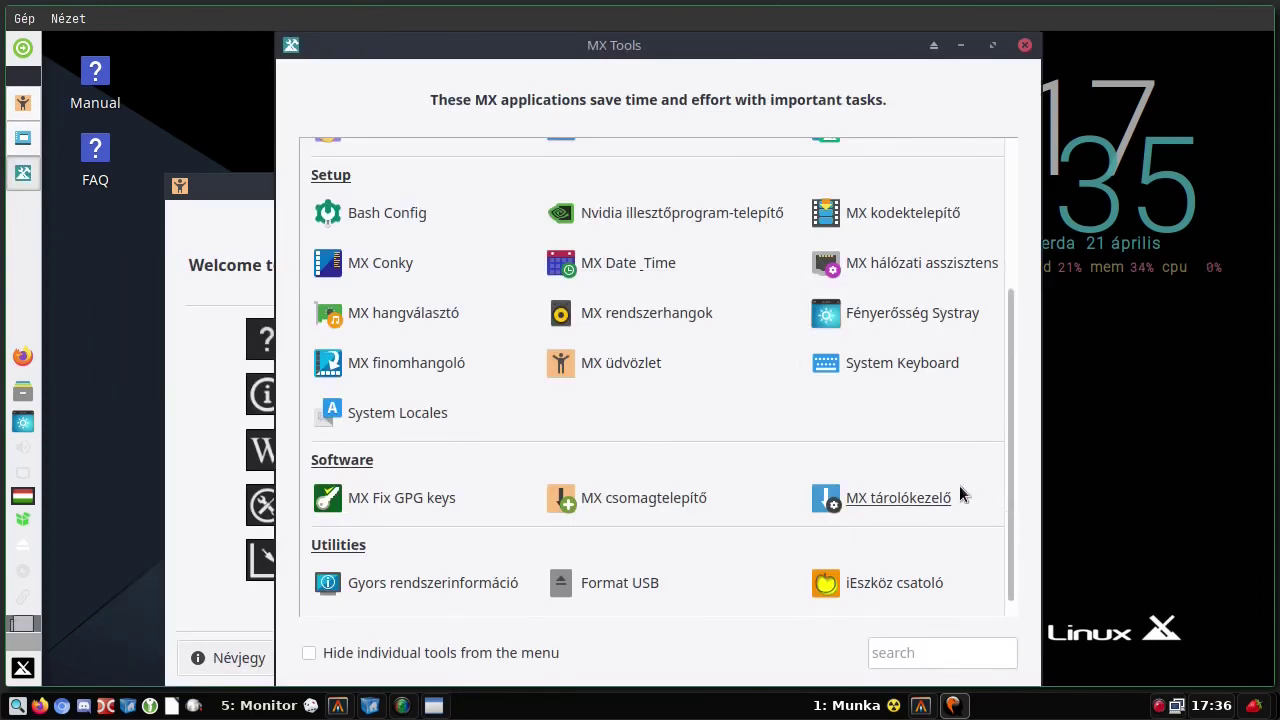
pyautogui.click(1025, 46)
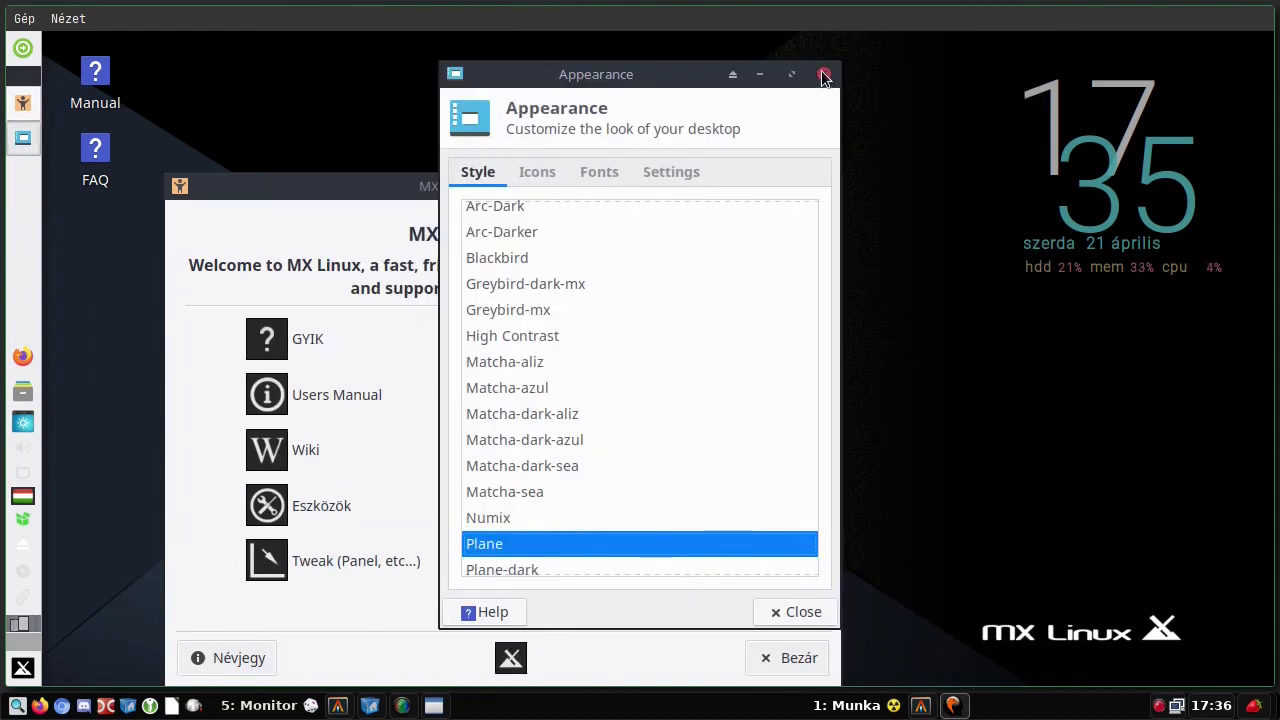
pyautogui.click(1007, 125)
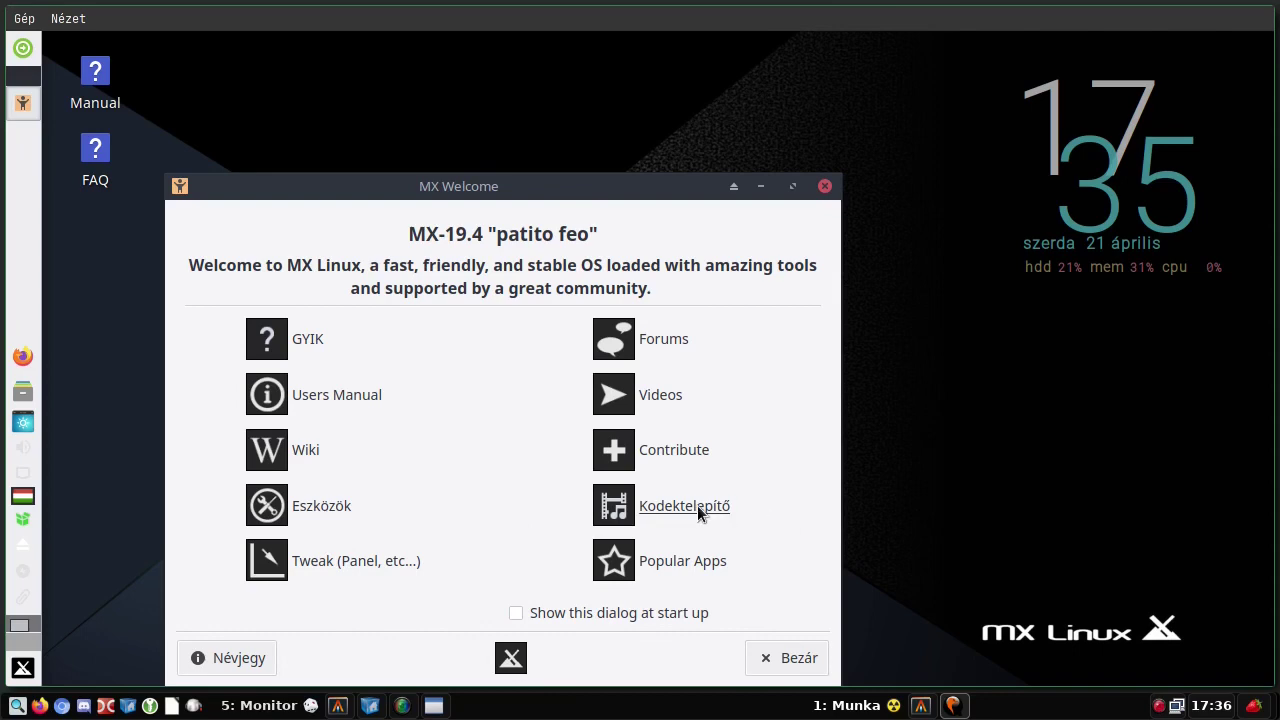
# - Open Popular Apps with root authentication, close it, then close MX Welcome
pyautogui.click(701, 563)
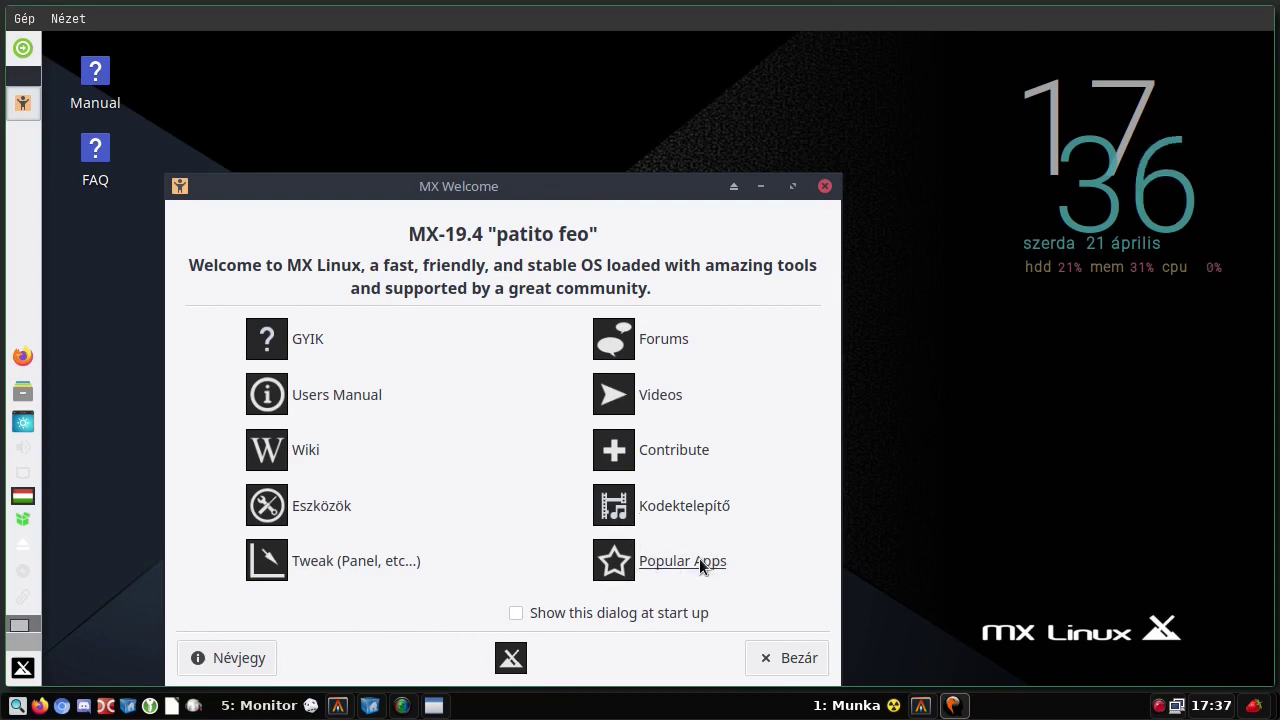
pyautogui.press('Return')
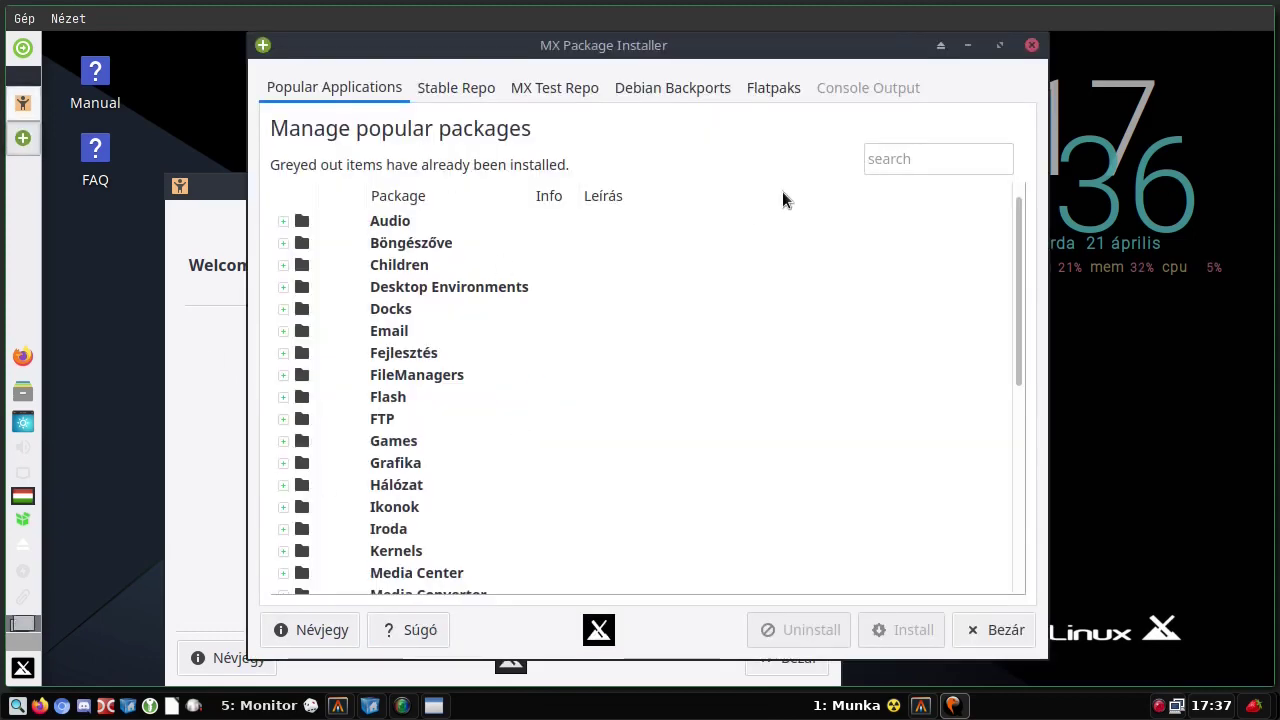
pyautogui.click(1032, 44)
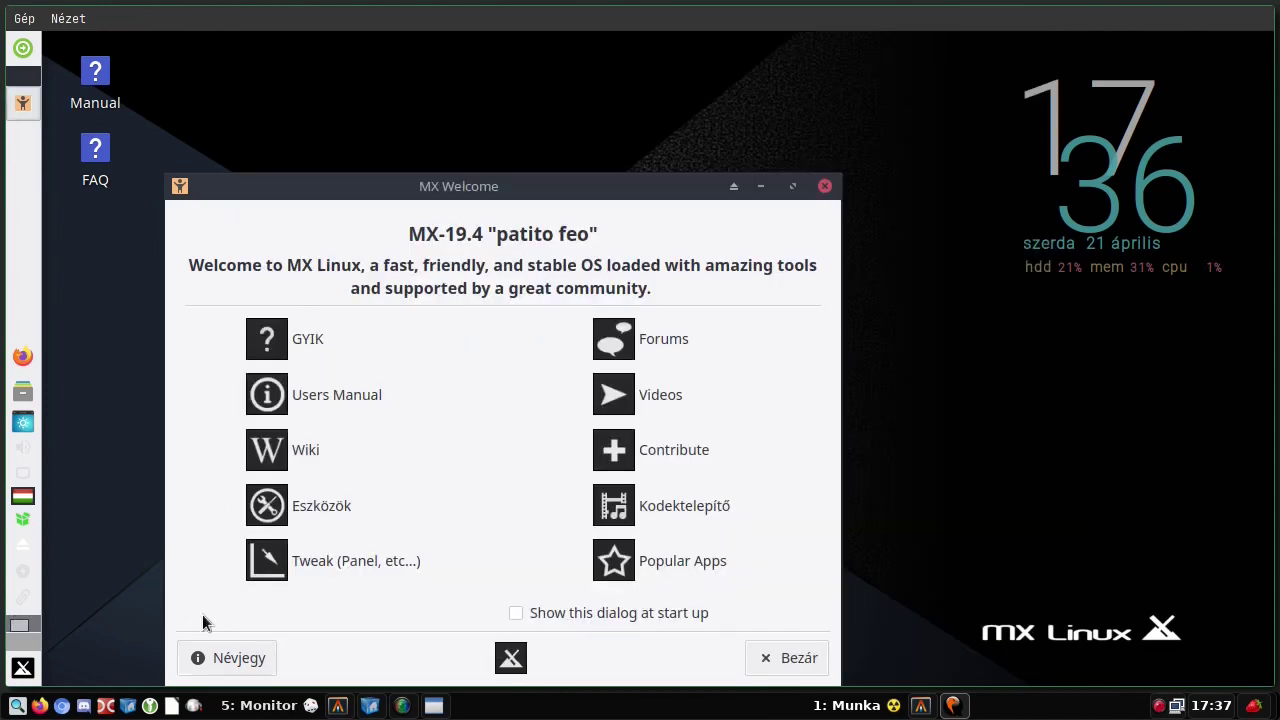
pyautogui.press('Escape')
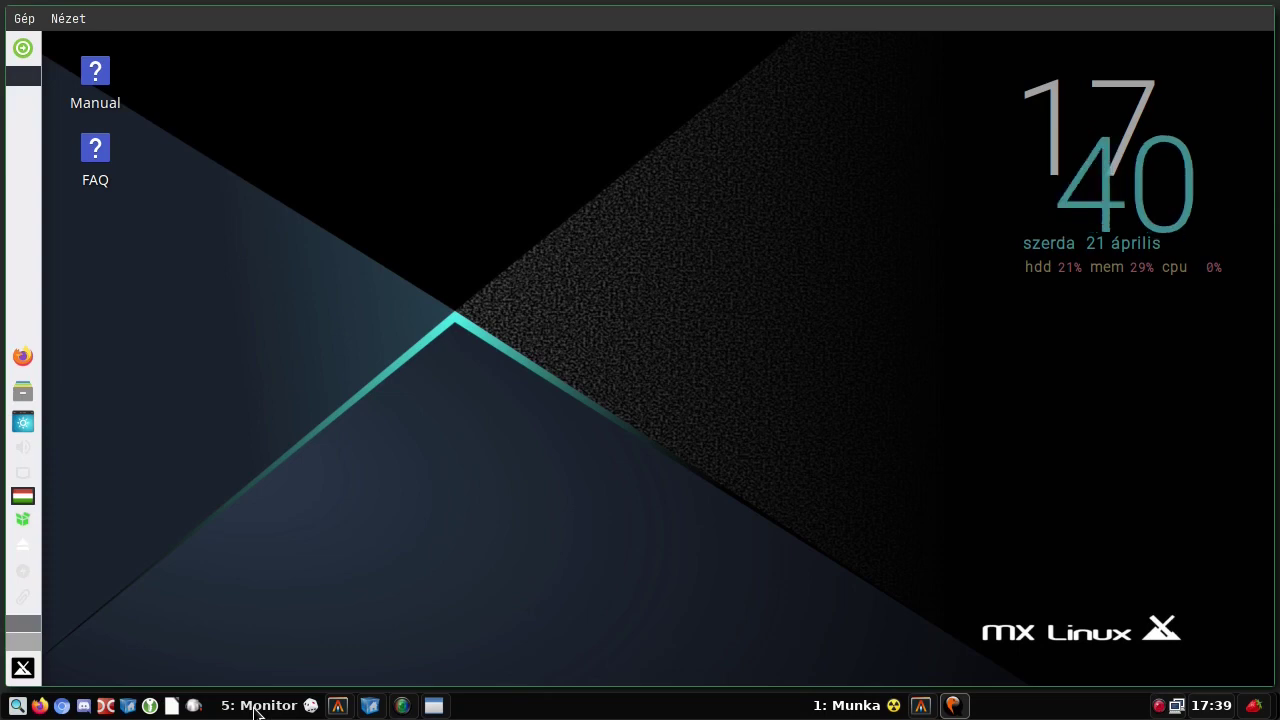
# - Open the Whisker Menu and browse Beállítások, Fejlesztés, Grafika and Internet, ending on Iroda
pyautogui.click(24, 670)
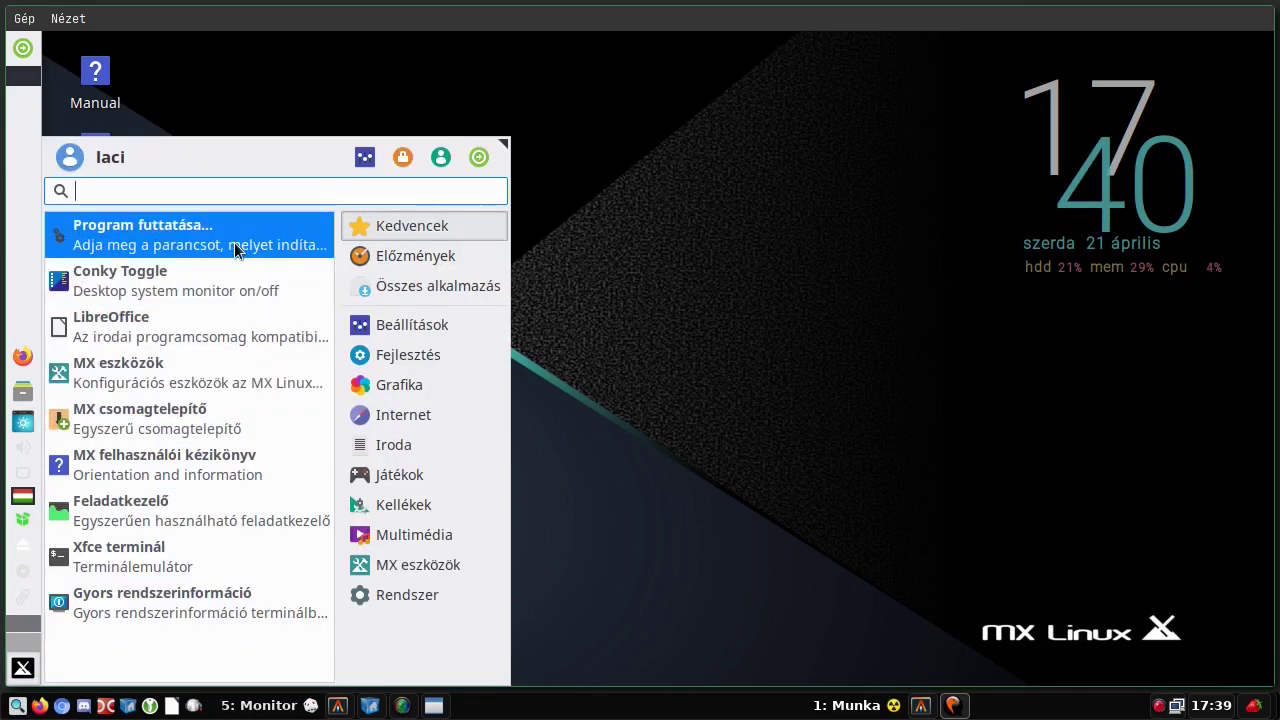
pyautogui.moveTo(393, 324)
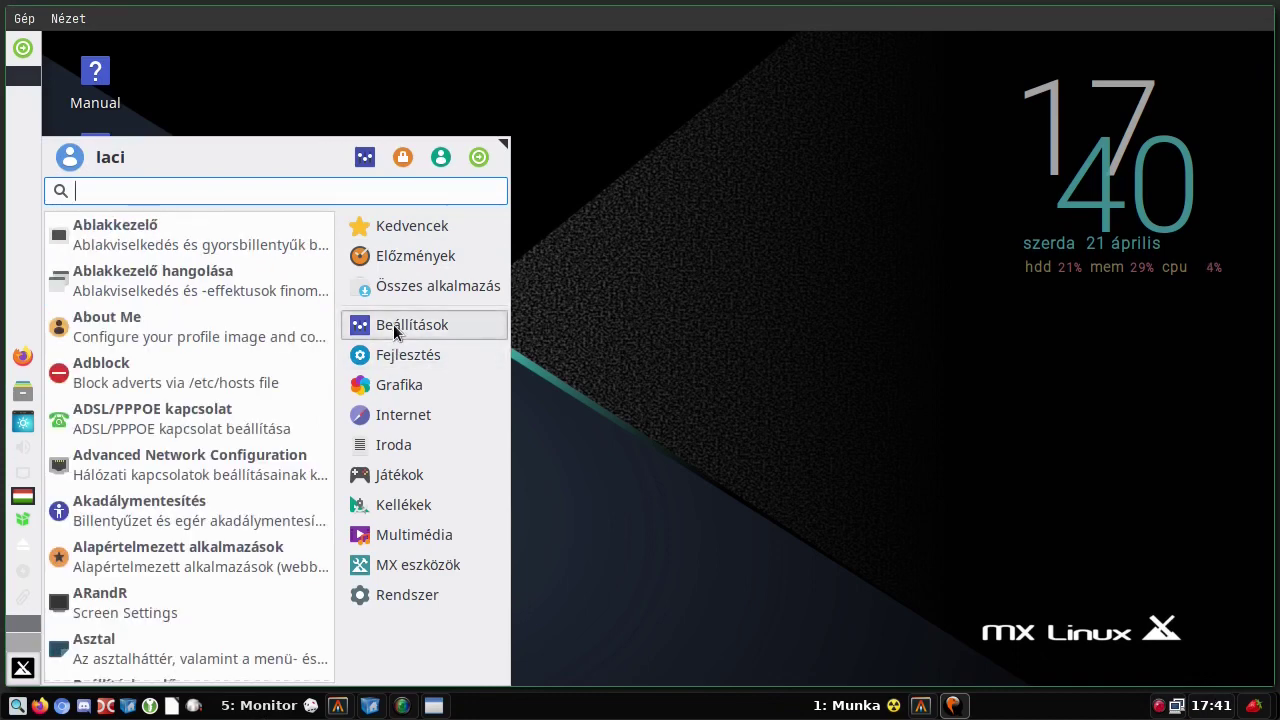
pyautogui.moveTo(411, 354)
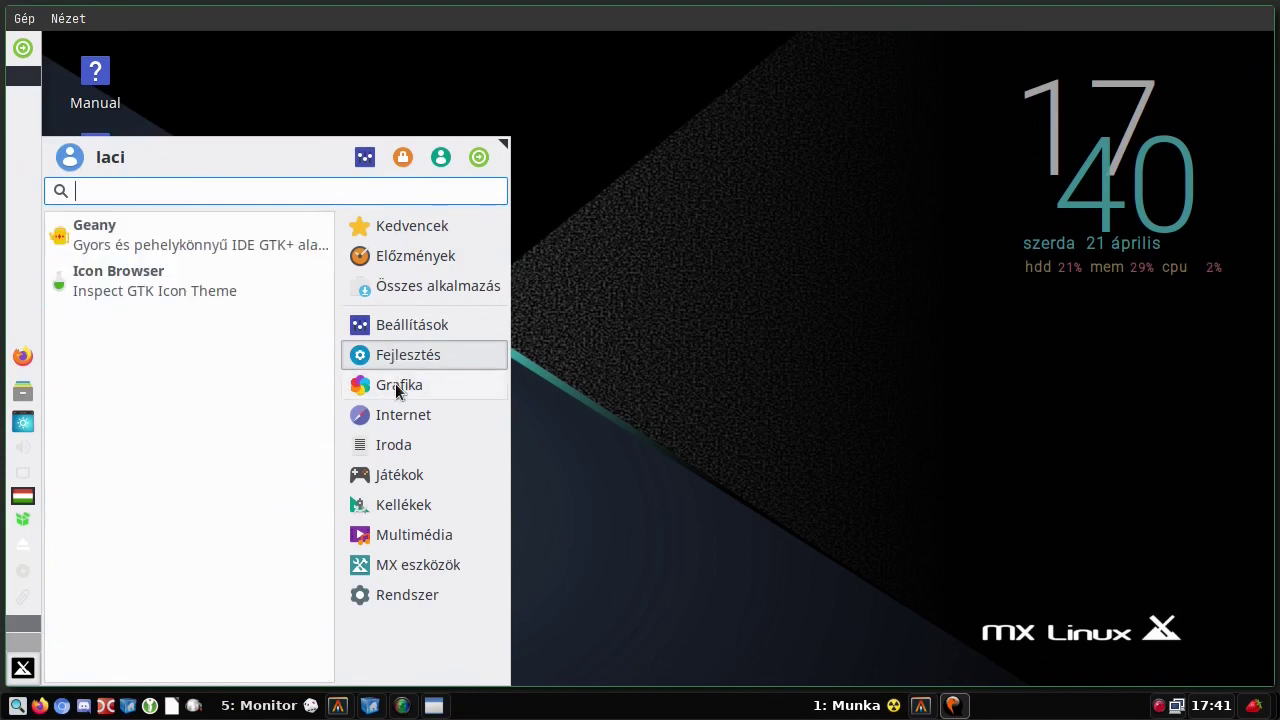
pyautogui.moveTo(395, 388)
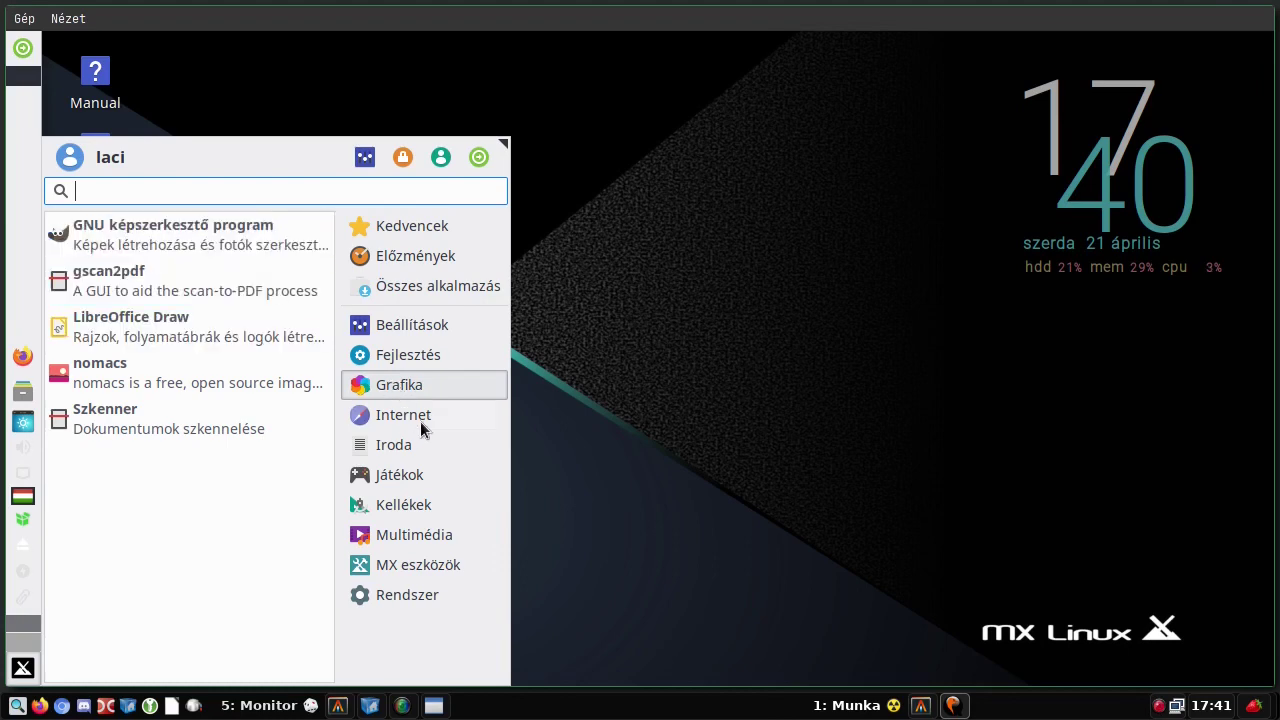
pyautogui.click(421, 423)
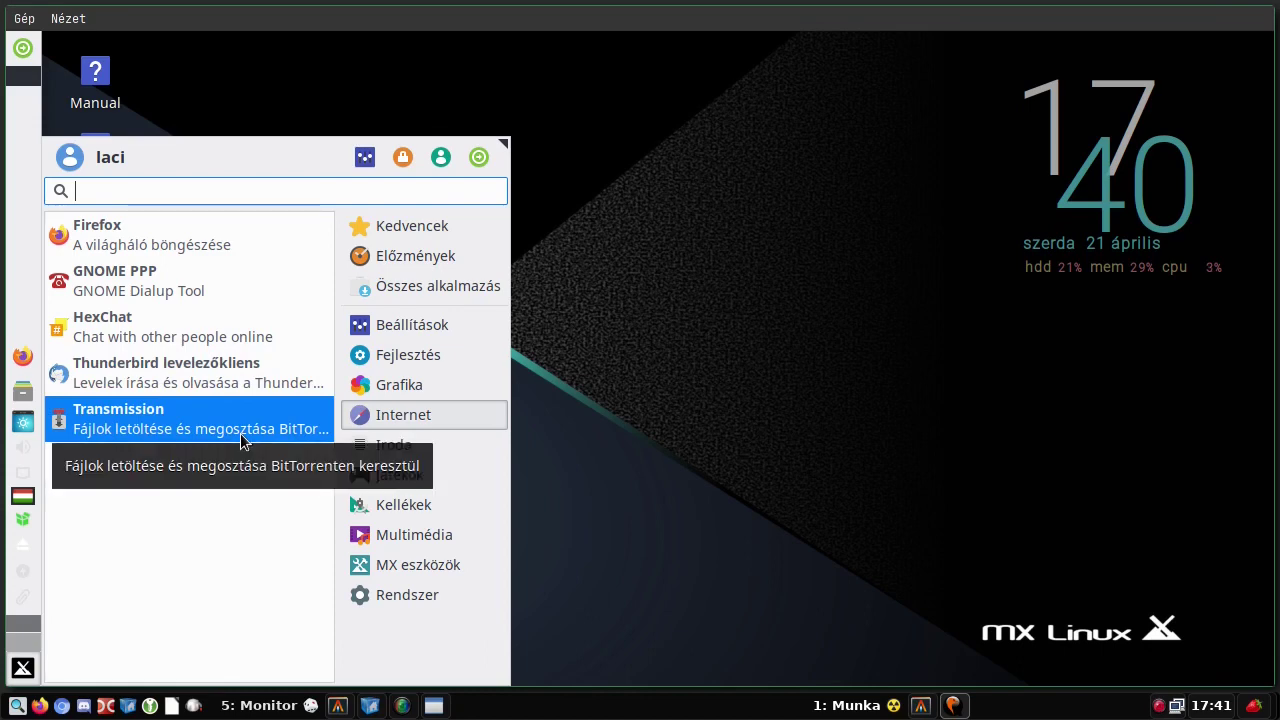
pyautogui.click(445, 445)
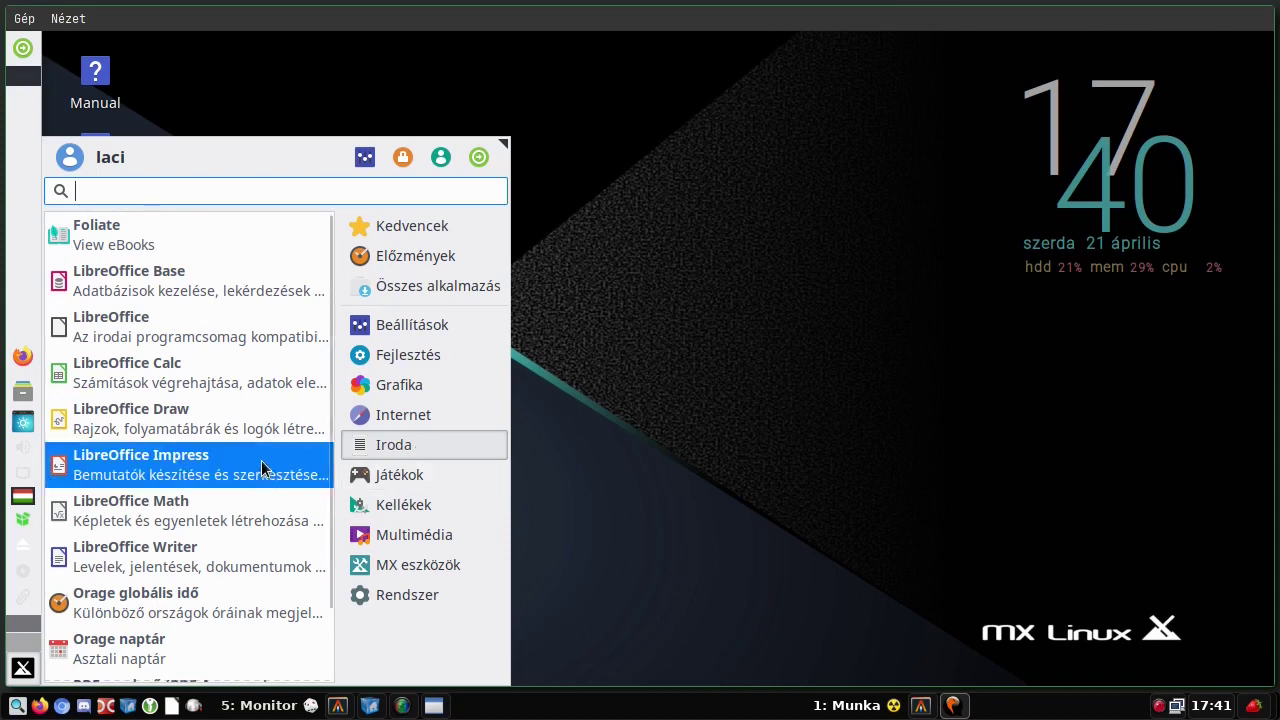
# - Flip through the Játékok, Kellékek, Iroda and MX eszközök categories, finishing on Multimédia
pyautogui.click(402, 469)
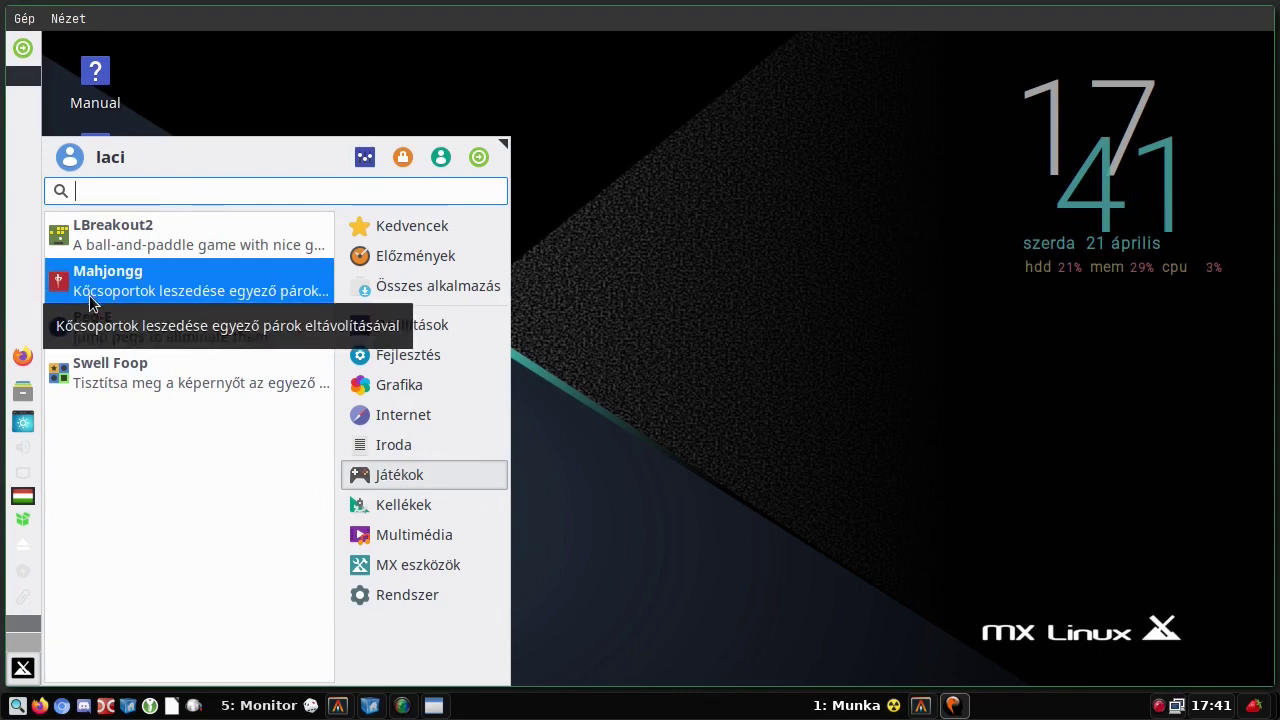
pyautogui.click(410, 505)
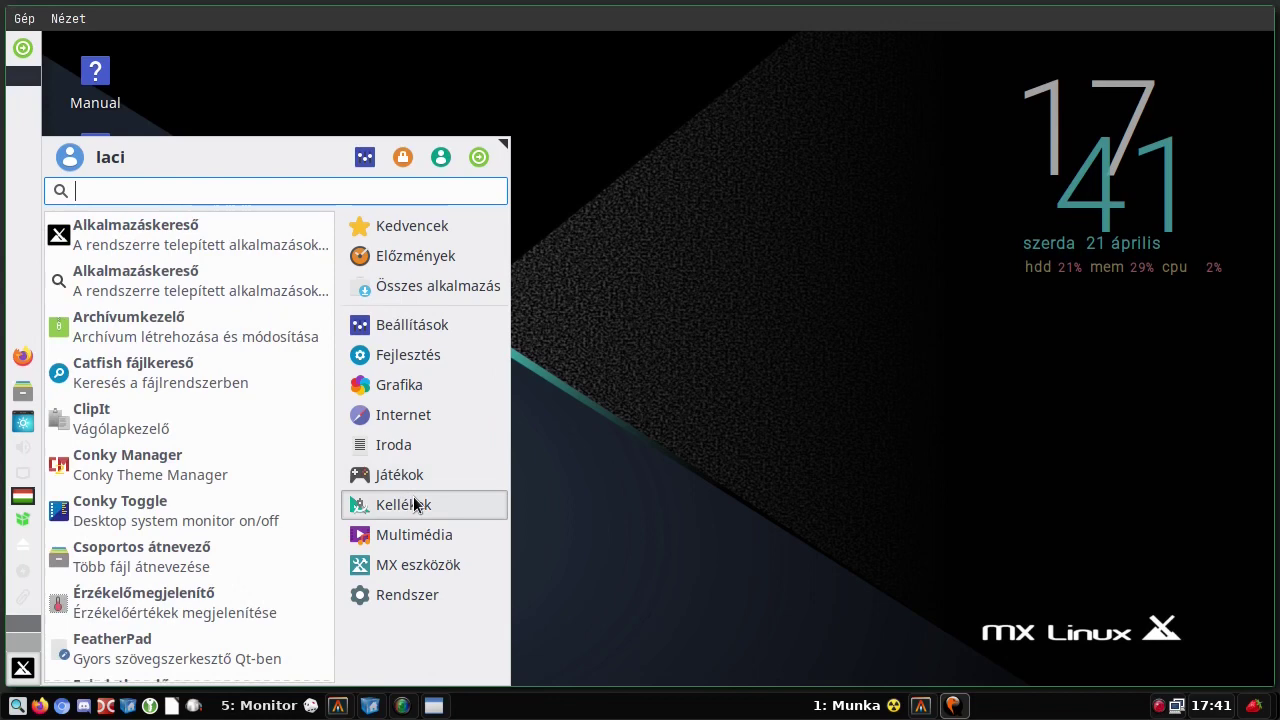
pyautogui.click(414, 475)
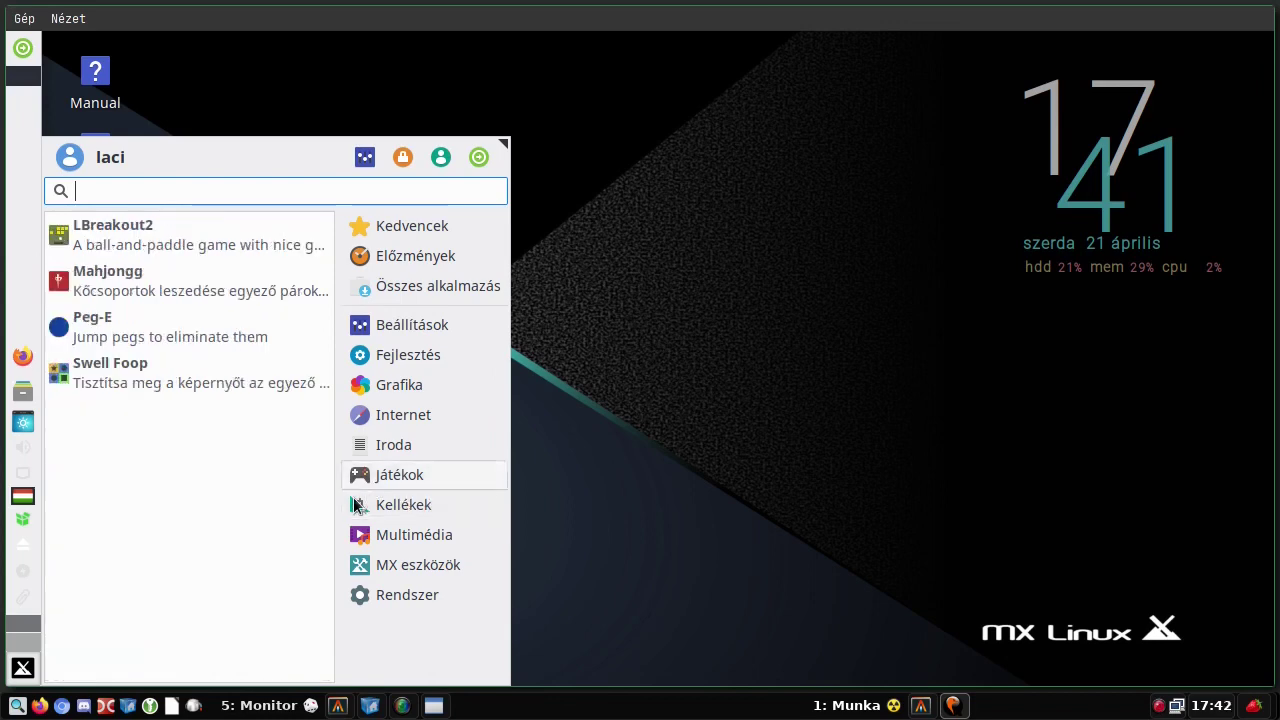
pyautogui.click(417, 502)
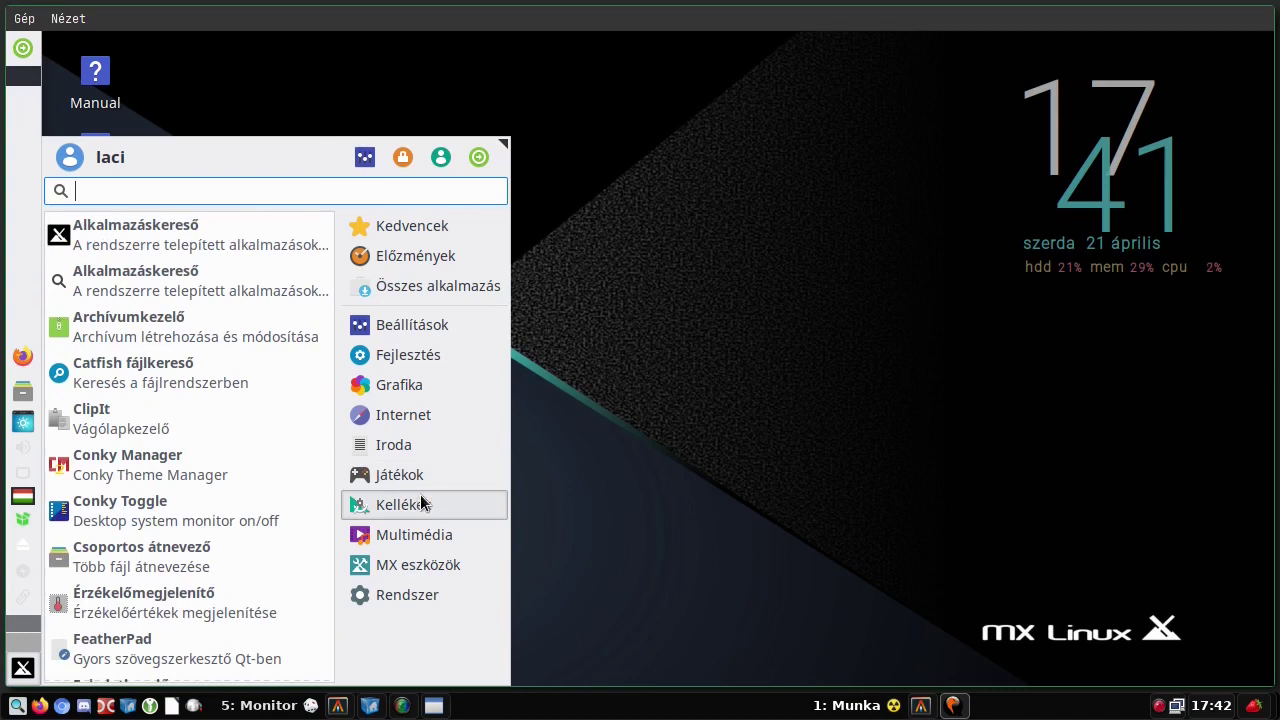
pyautogui.click(411, 535)
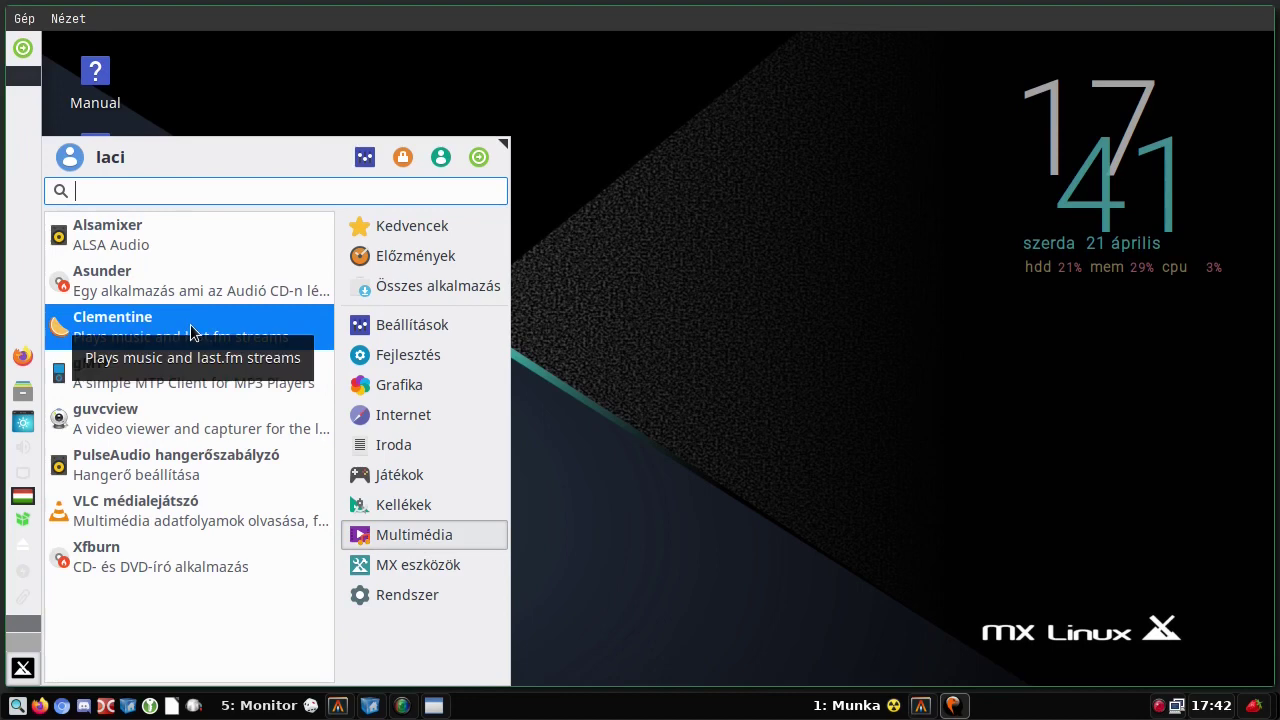
pyautogui.click(347, 456)
pyautogui.click(449, 556)
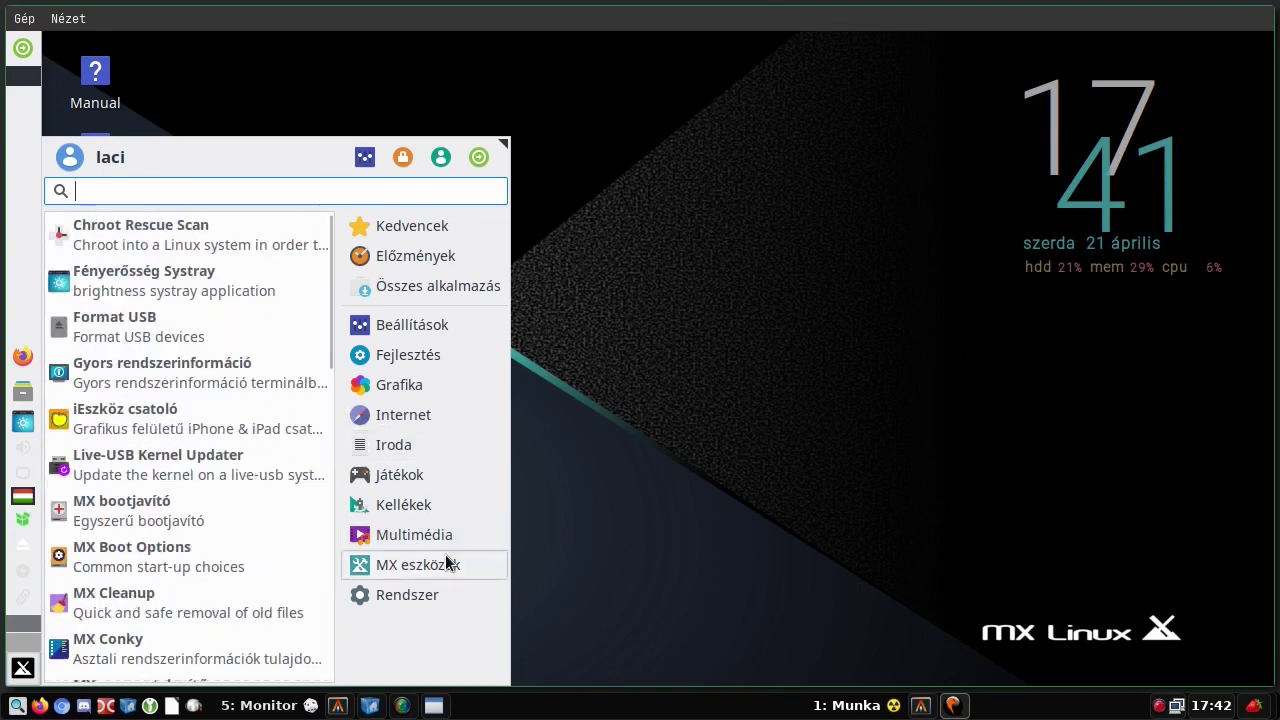
pyautogui.click(435, 534)
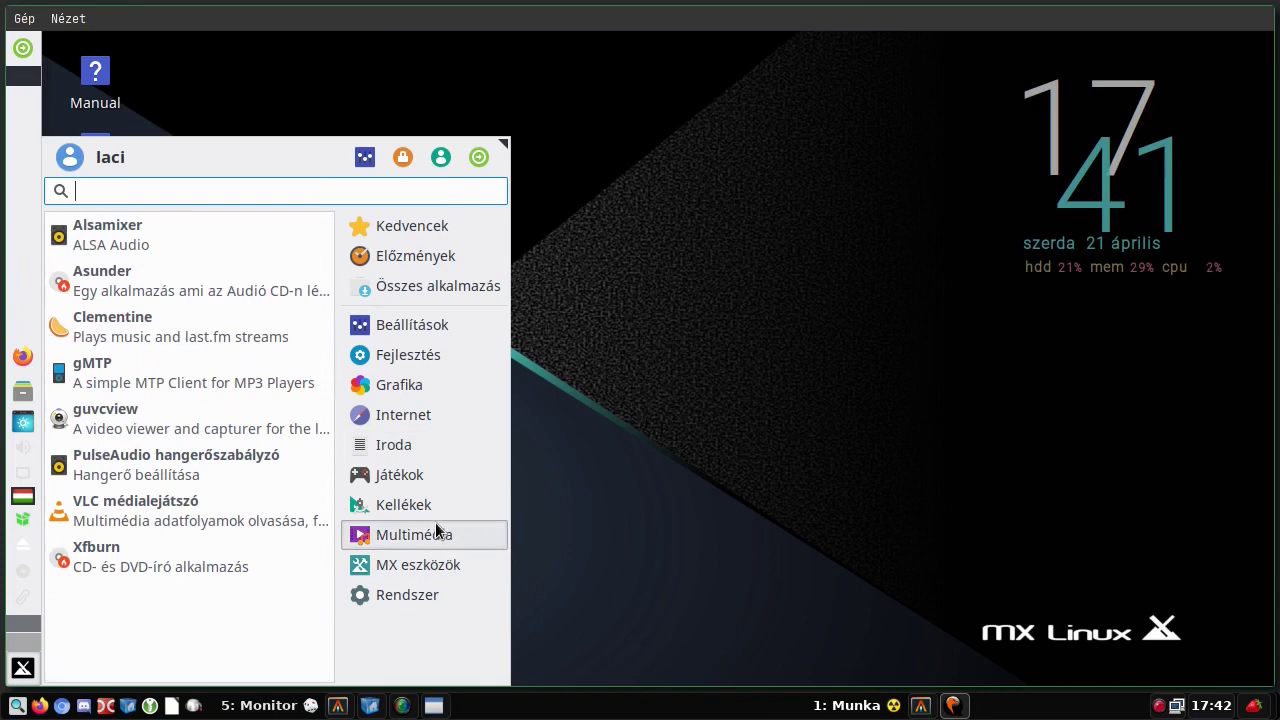
# - Launch and close PulseAudio Volume Control, then reopen the menu via MX eszközök to Rendszer
pyautogui.click(266, 473)
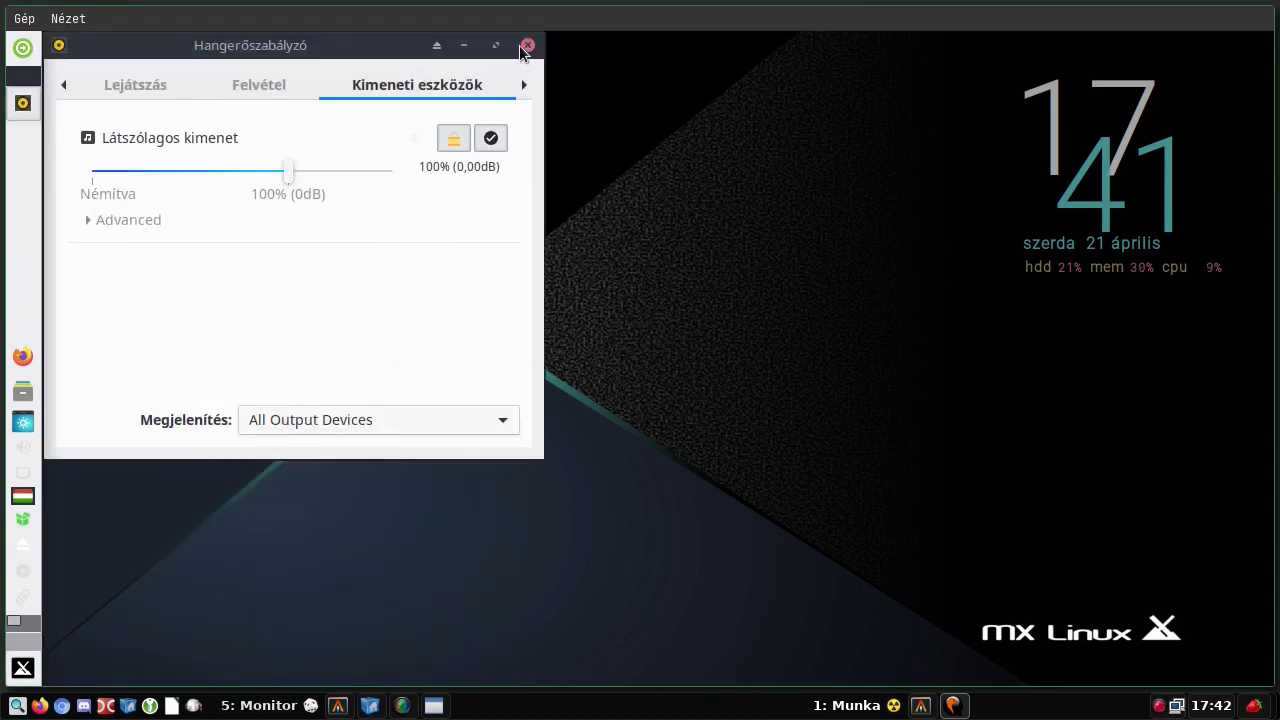
pyautogui.click(527, 45)
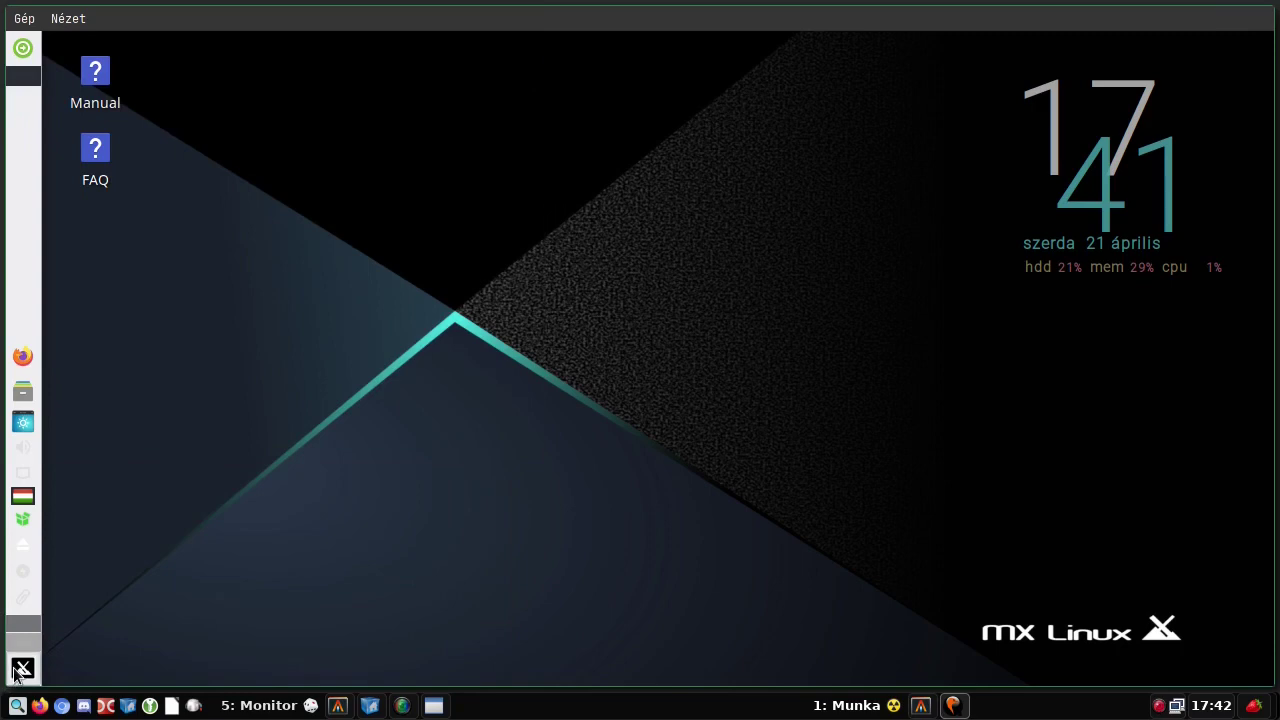
pyautogui.click(23, 668)
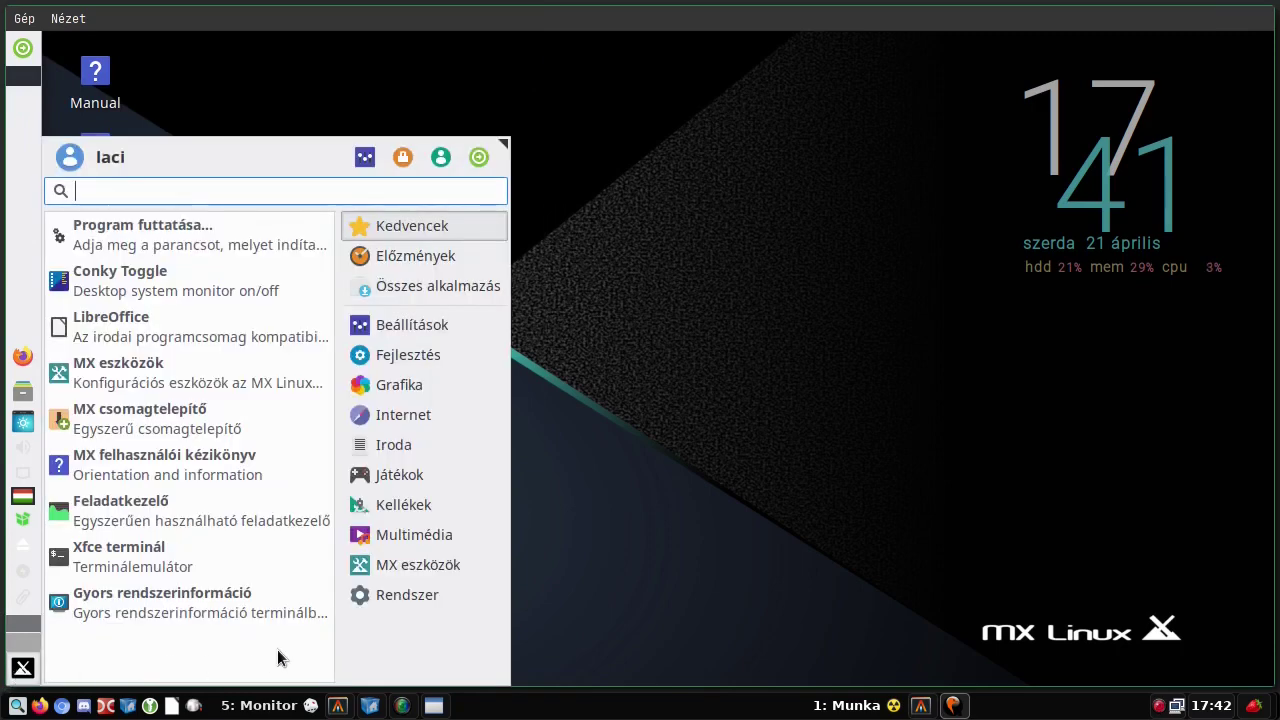
pyautogui.click(409, 565)
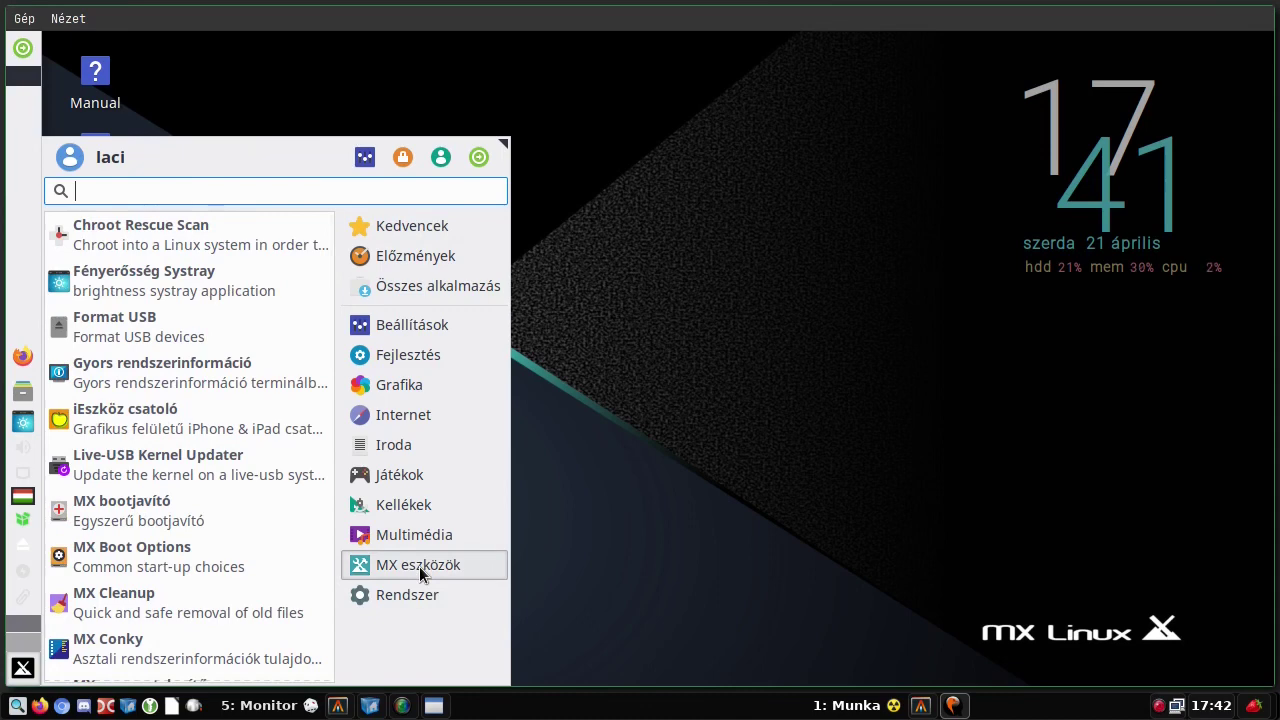
pyautogui.click(405, 600)
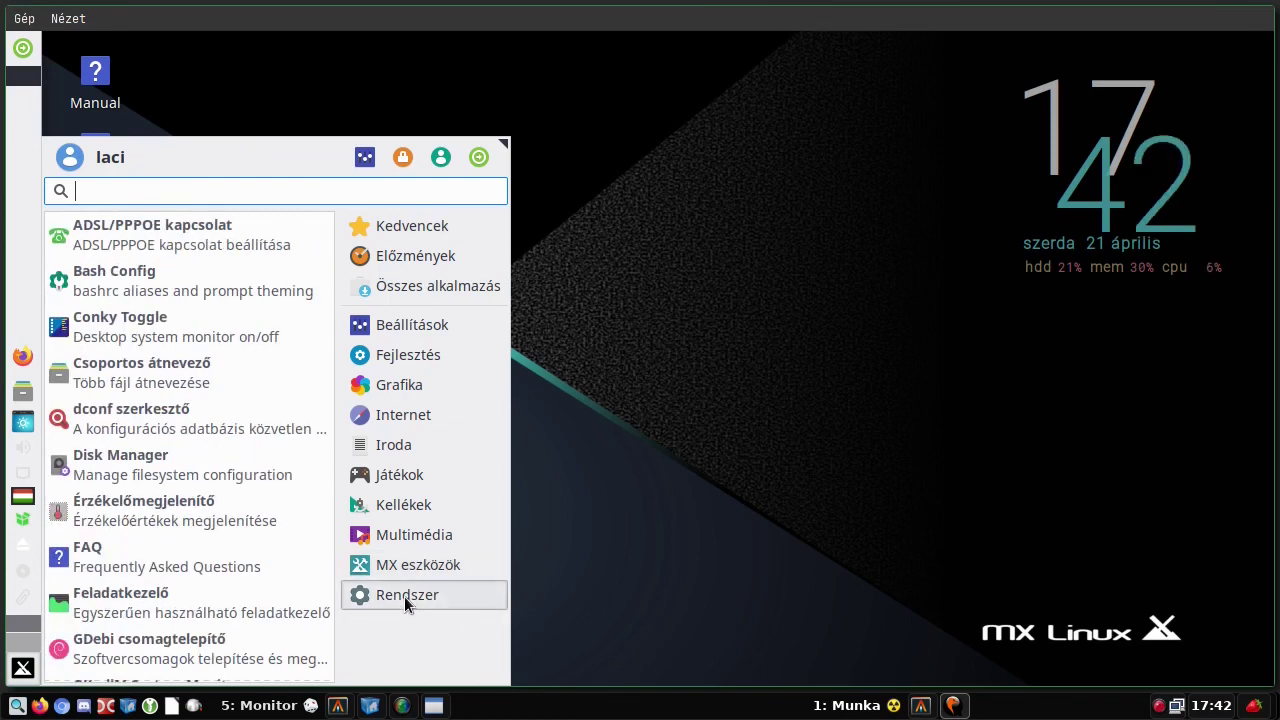